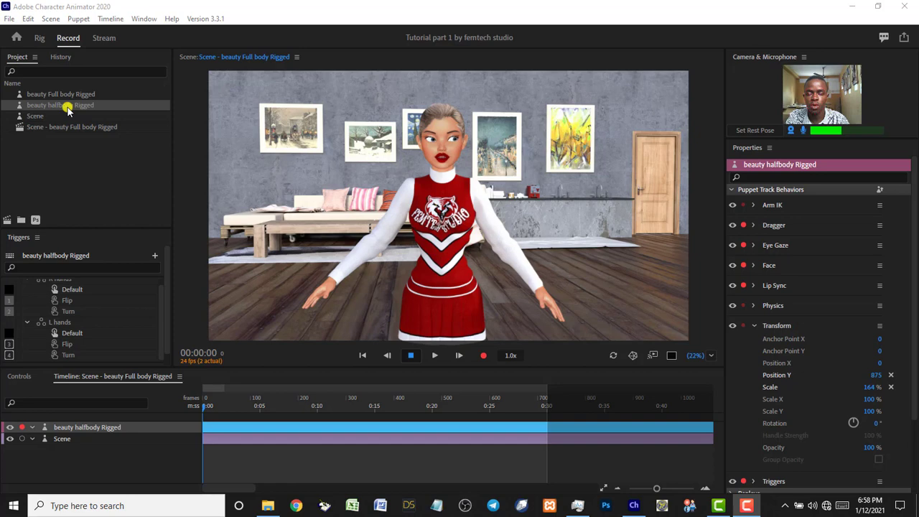
Open the beauty halfbody Rigged puppet's original artwork in Photoshop with Ctrl+E.
left_click(67, 108)
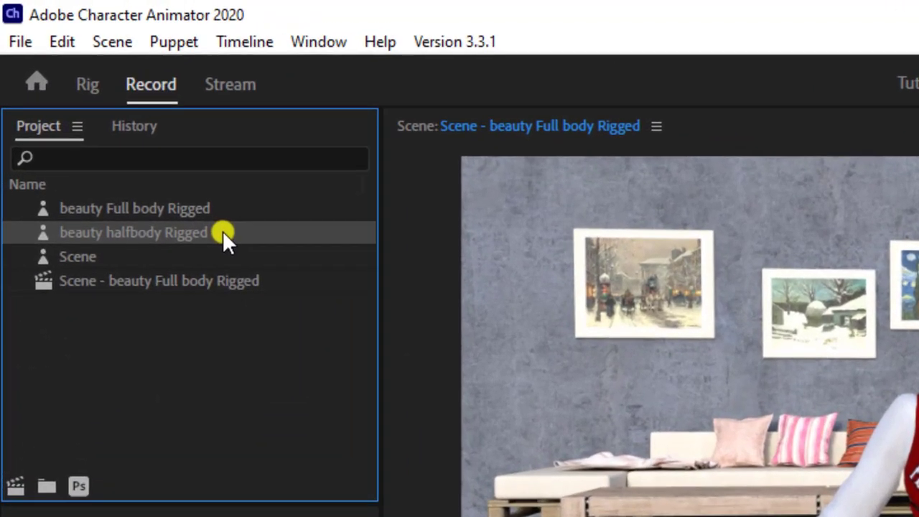
left_click(117, 140)
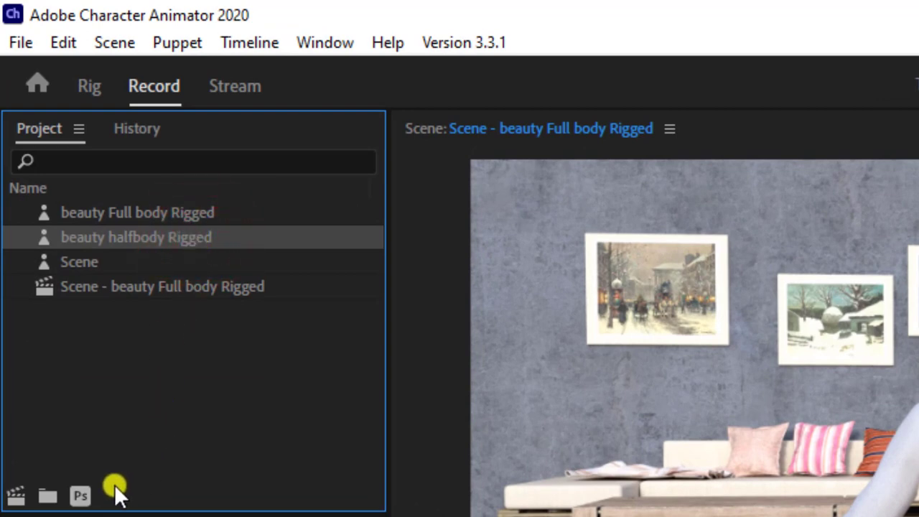
key("ctrl+e")
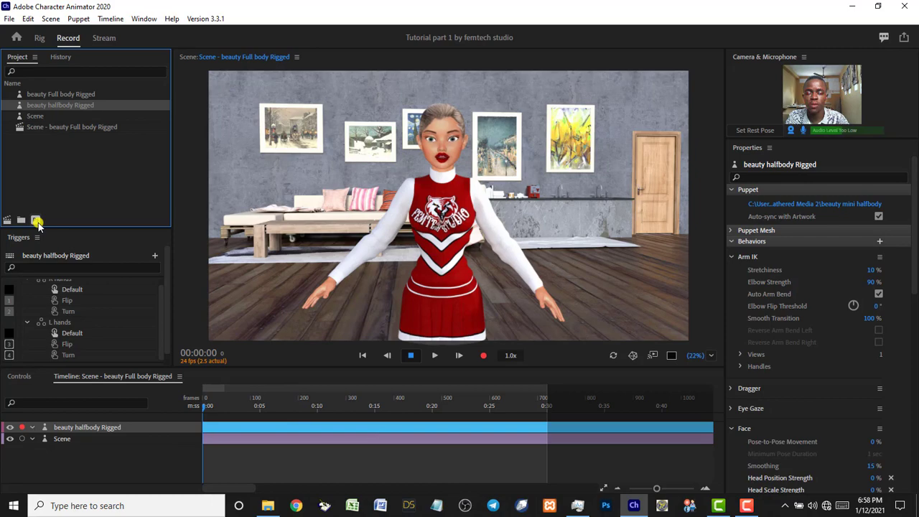
left_click(36, 223)
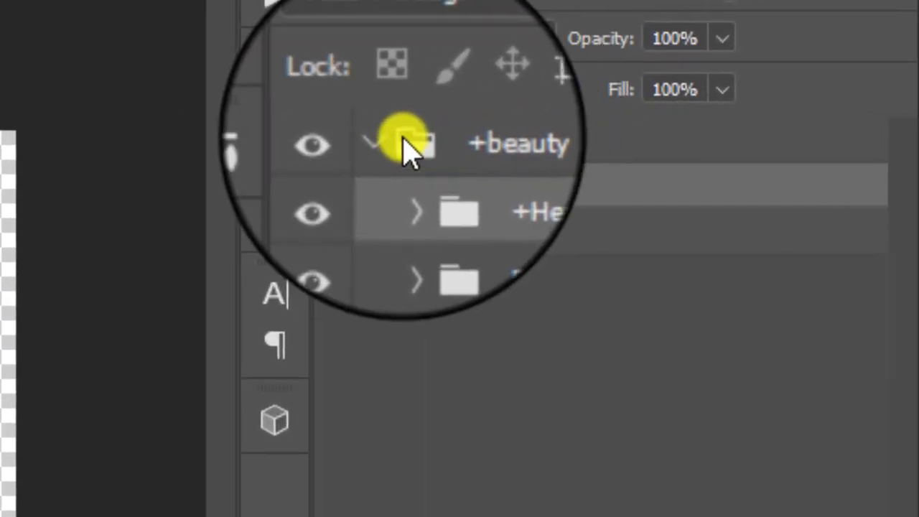
Select the +beauty group and expand it to list +Head and Body.
left_click(387, 145)
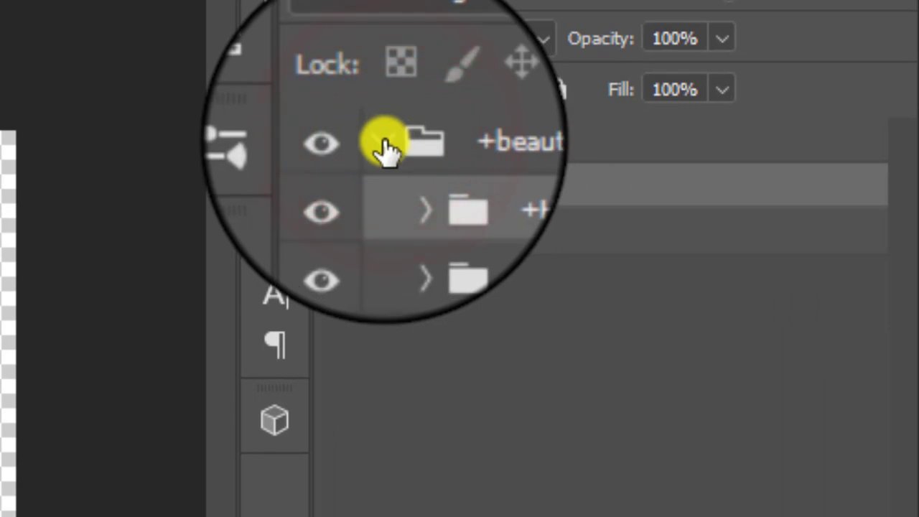
left_click(550, 143)
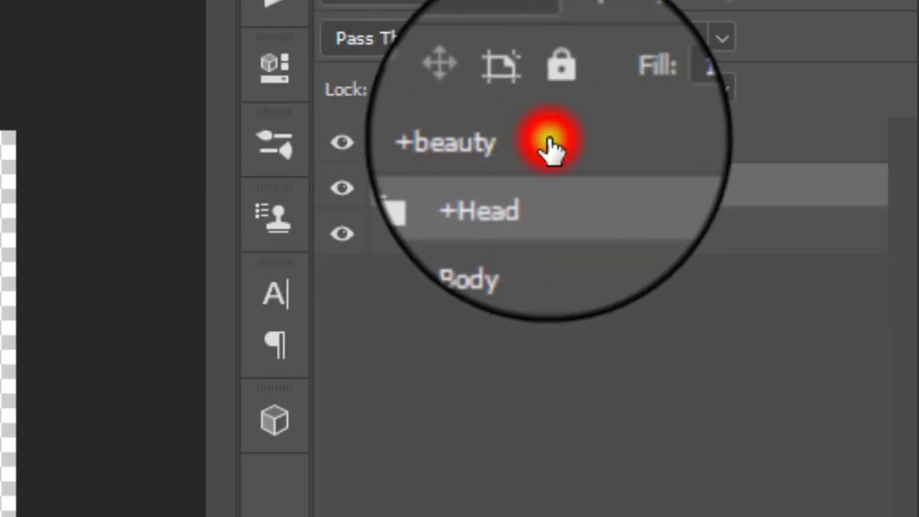
left_click(387, 148)
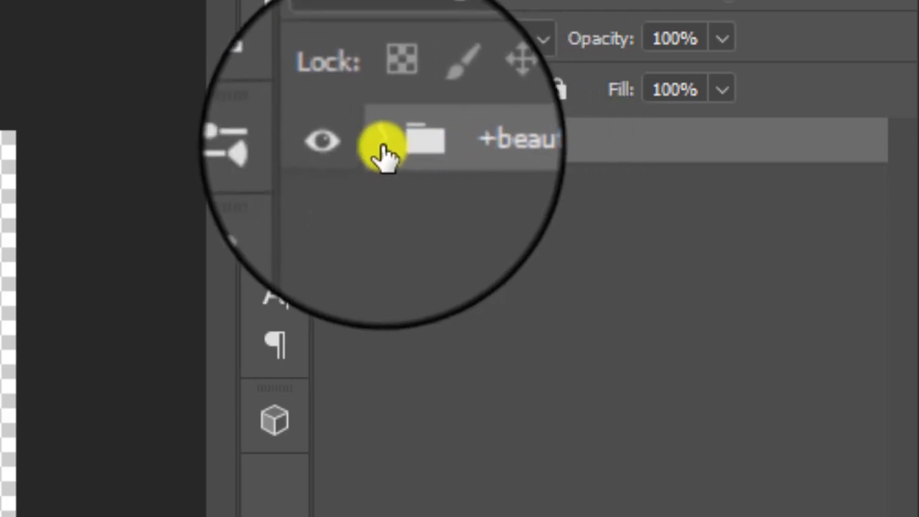
left_click(382, 151)
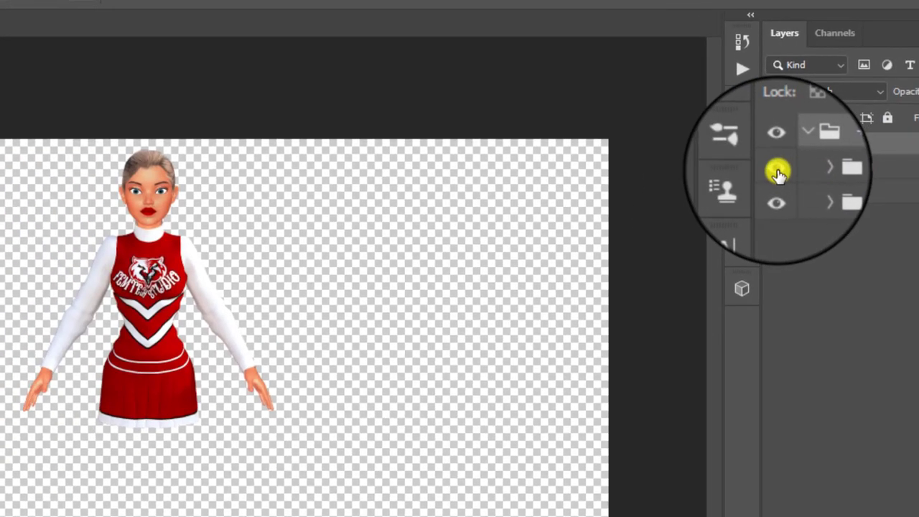
left_click(781, 172)
left_click(777, 171)
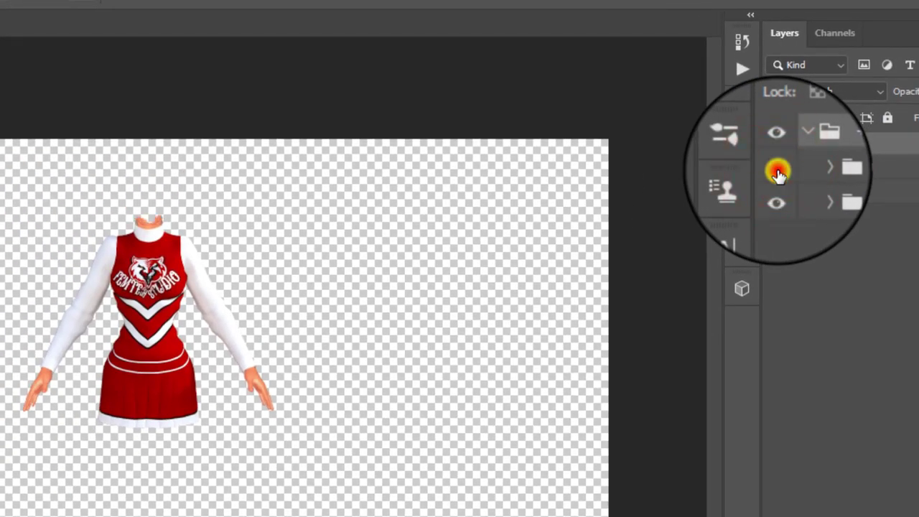
left_click(775, 194)
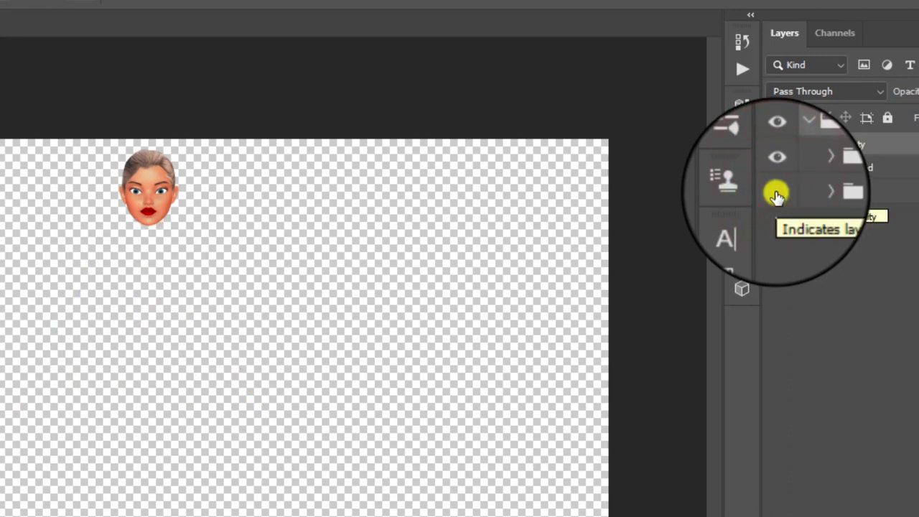
left_click(776, 194)
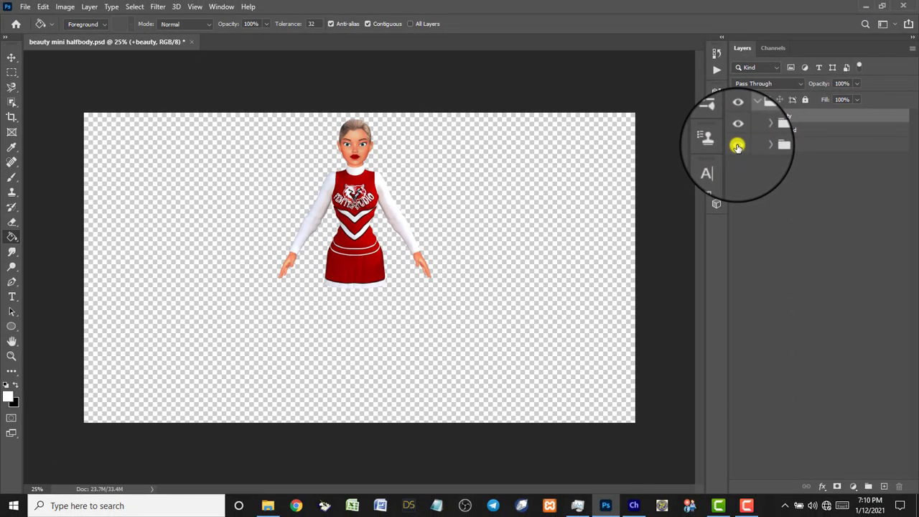
left_click(760, 129)
left_click(760, 129)
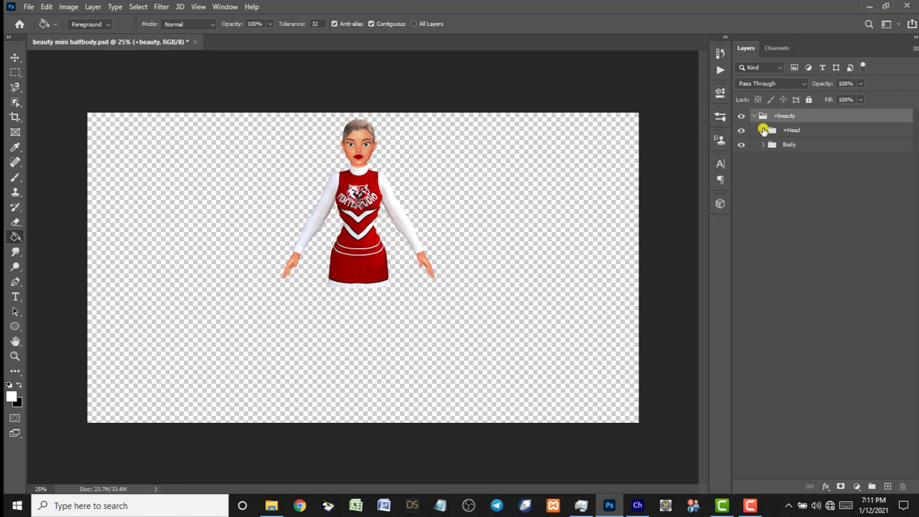
left_click(763, 130)
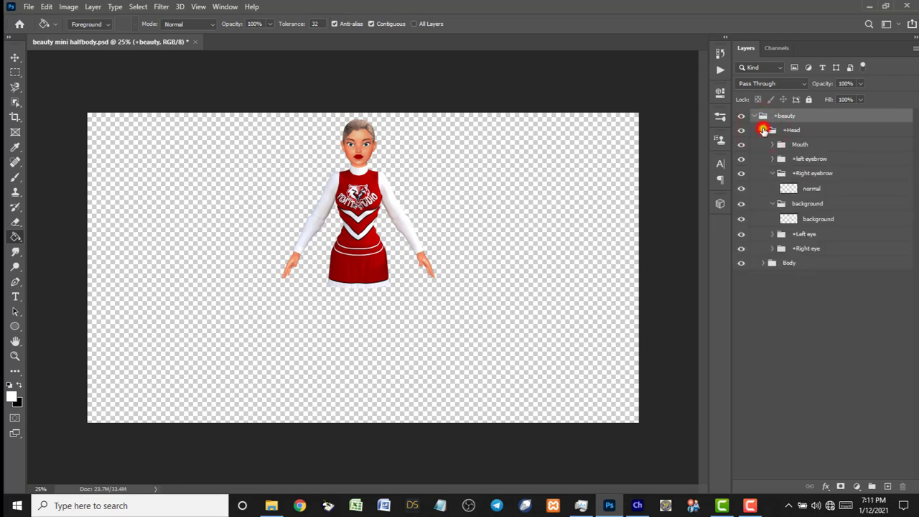
left_click(763, 129)
left_click(762, 146)
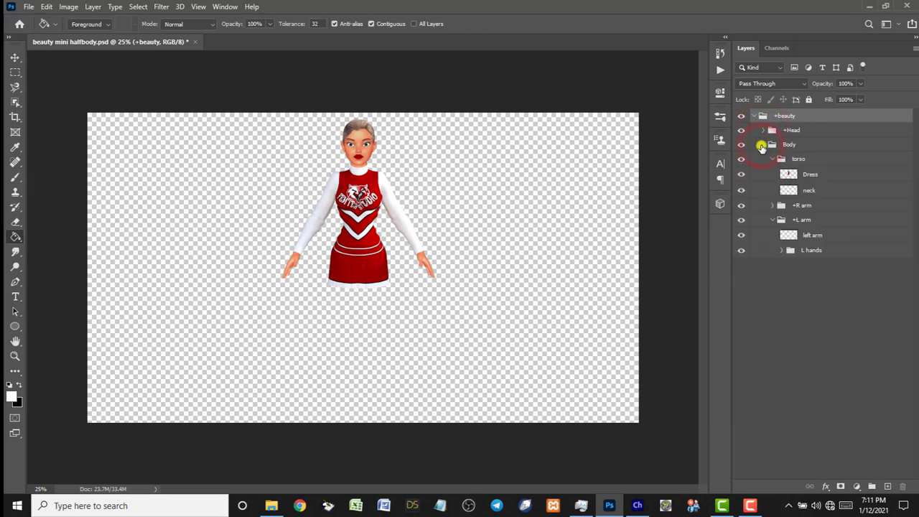
left_click(762, 146)
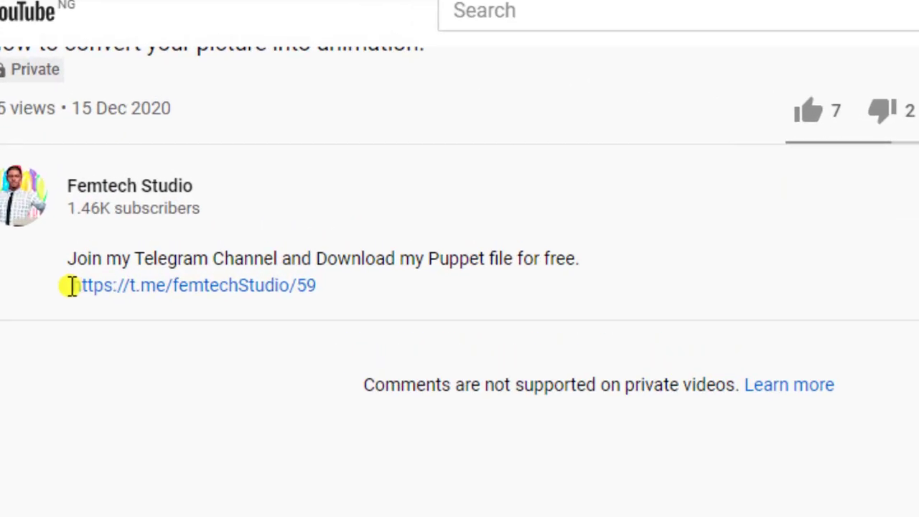
left_click_drag(93, 199, 206, 199)
left_click_drag(404, 352, 413, 352)
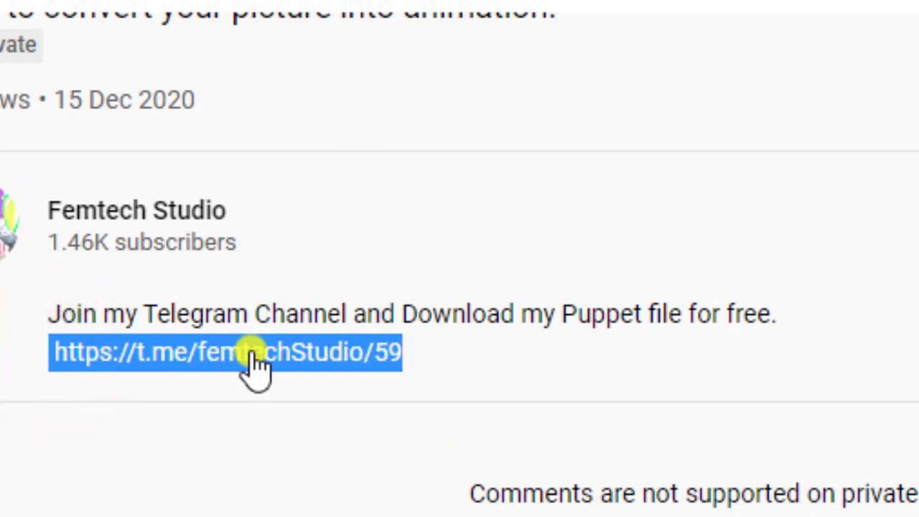
right_click(240, 369)
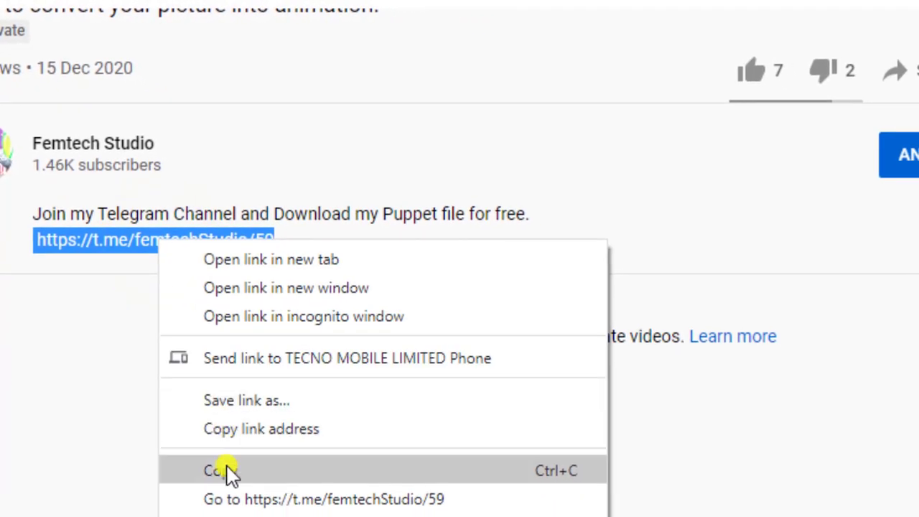
left_click(224, 472)
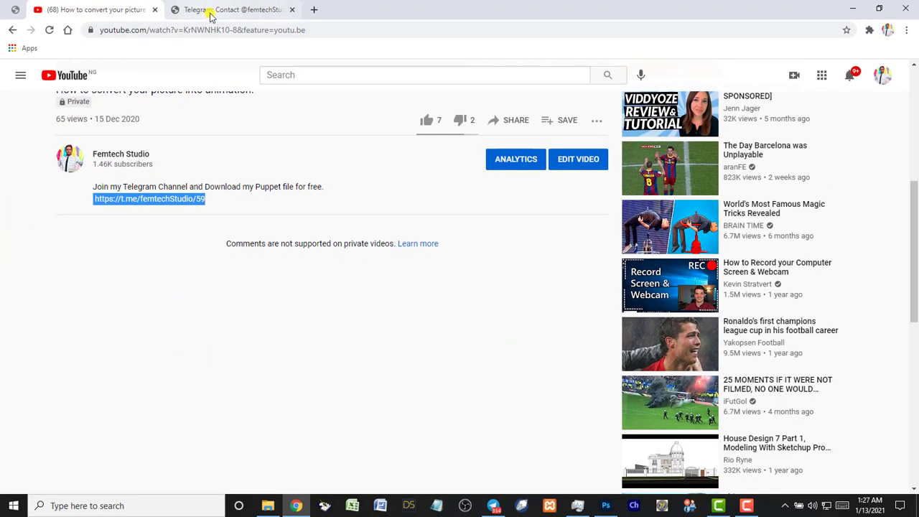
Open the Femtech Studio.rar post in maximized Telegram Desktop, then browse to Downloads.
left_click(208, 10)
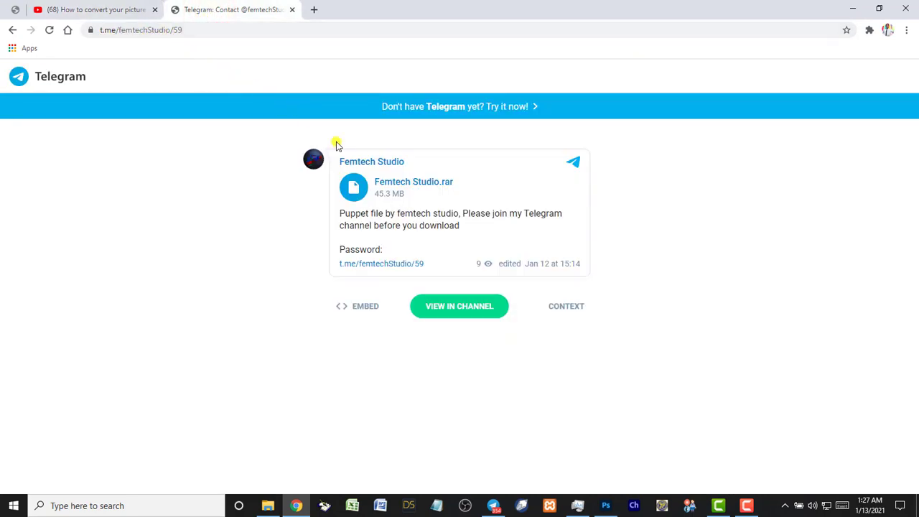
left_click(467, 310)
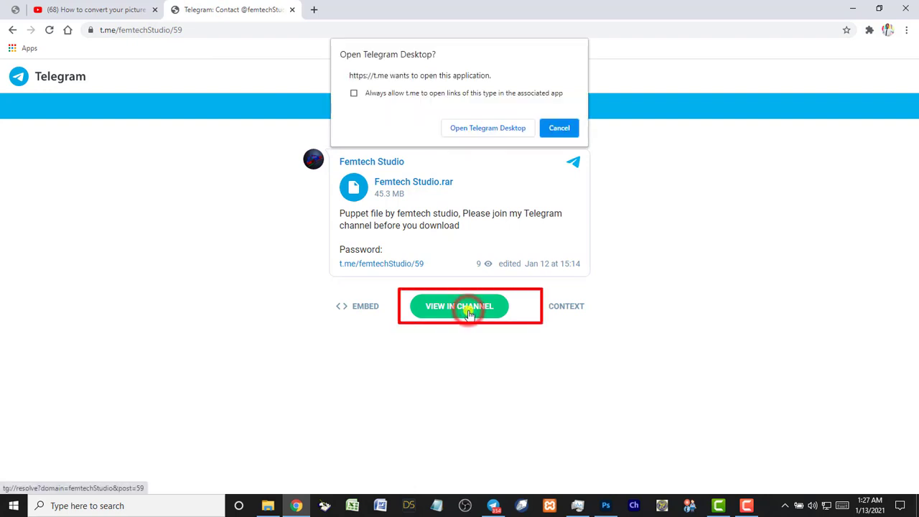
left_click(479, 130)
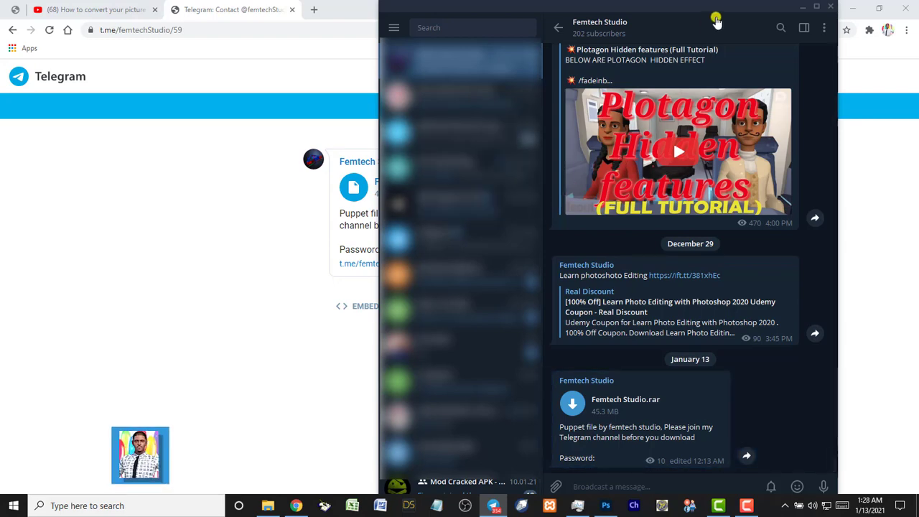
left_click(816, 7)
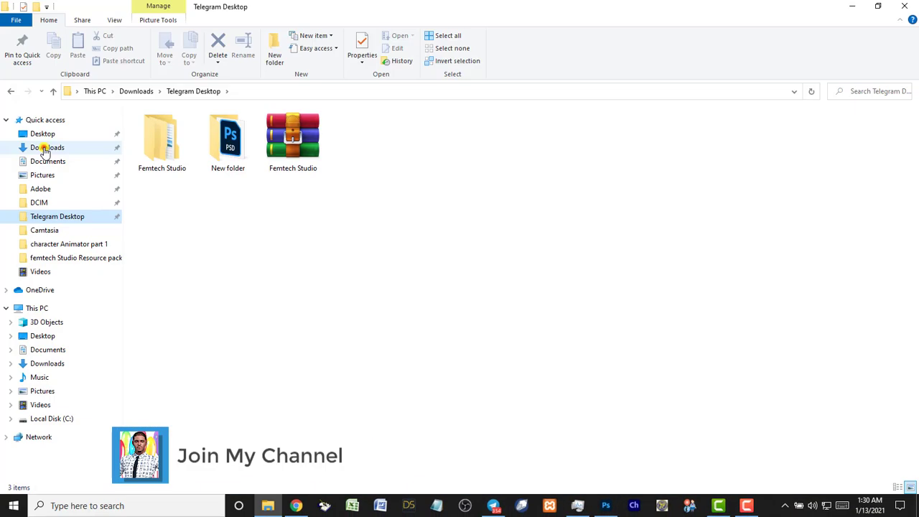
left_click(43, 149)
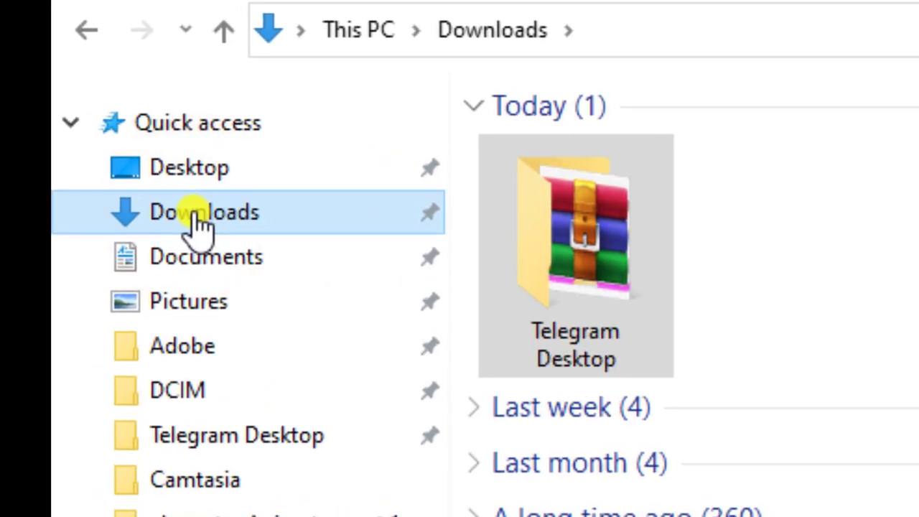
Extract Femtech Studio.rar here inside the Downloads\Telegram Desktop folder.
left_click(589, 363)
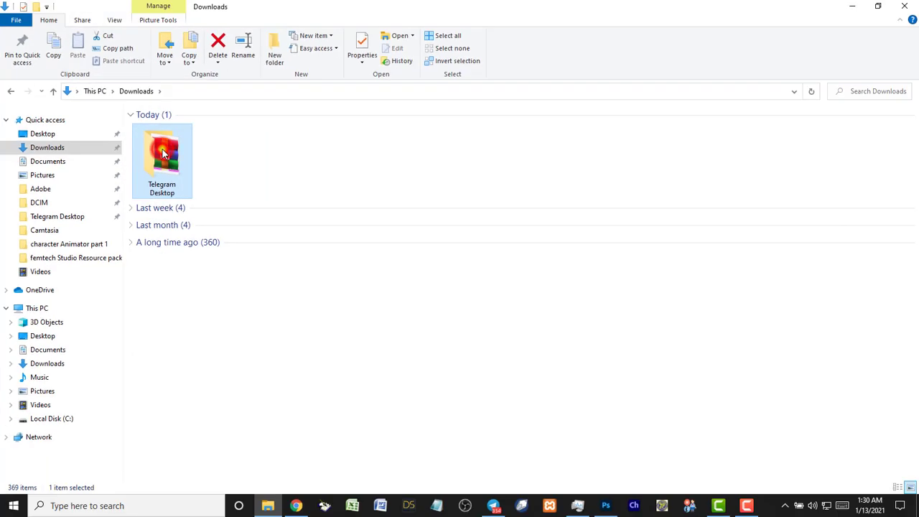
double_click(581, 248)
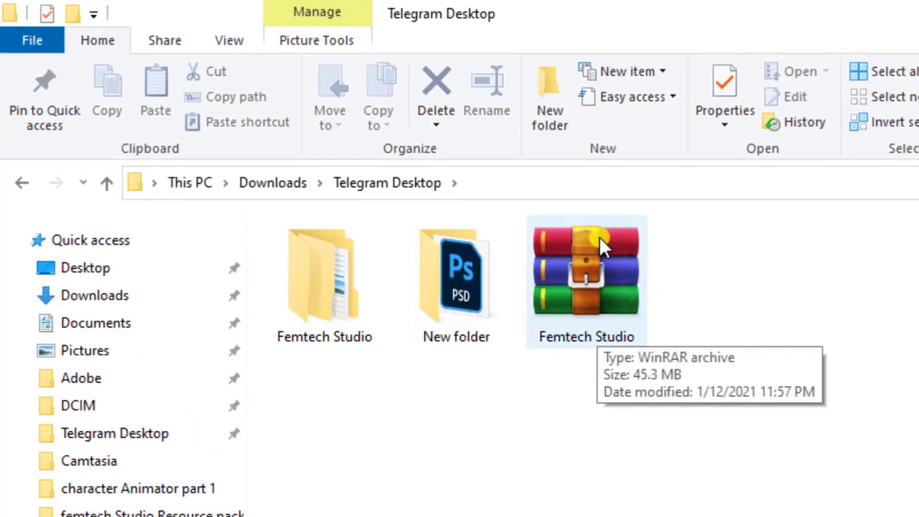
left_click(588, 264)
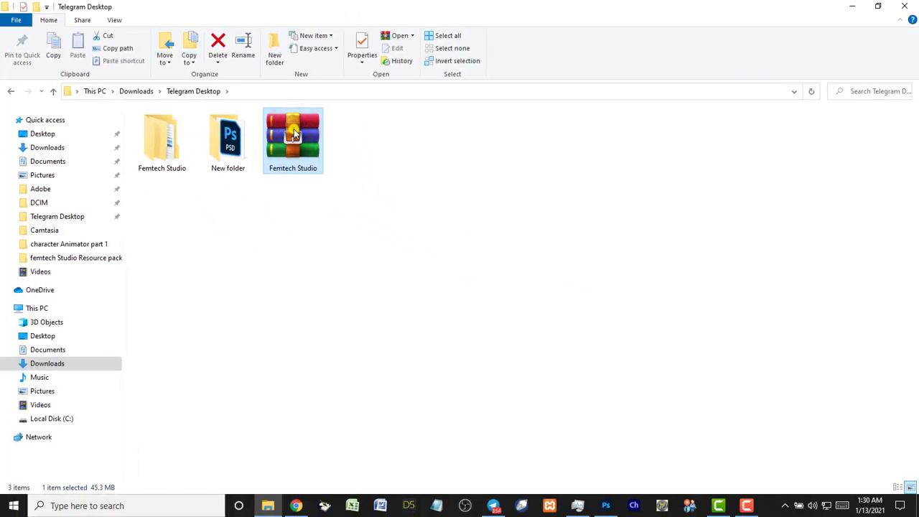
right_click(294, 133)
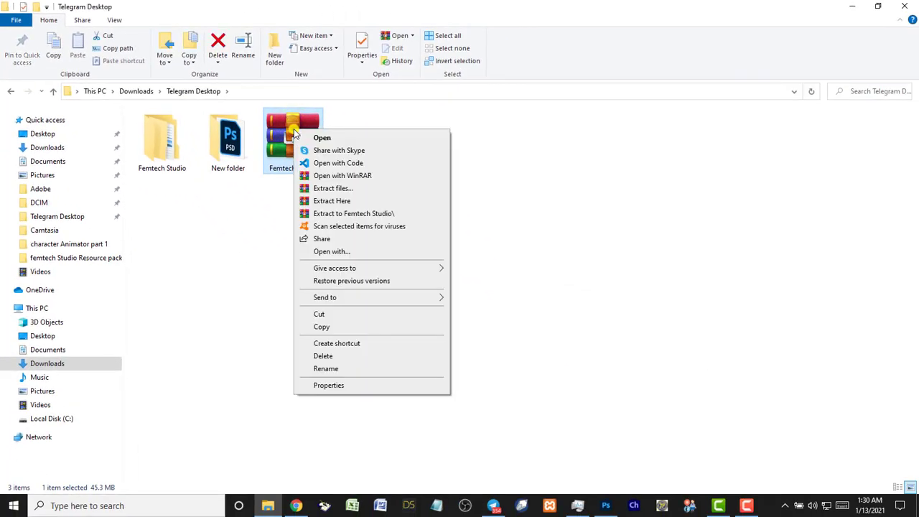
left_click(331, 201)
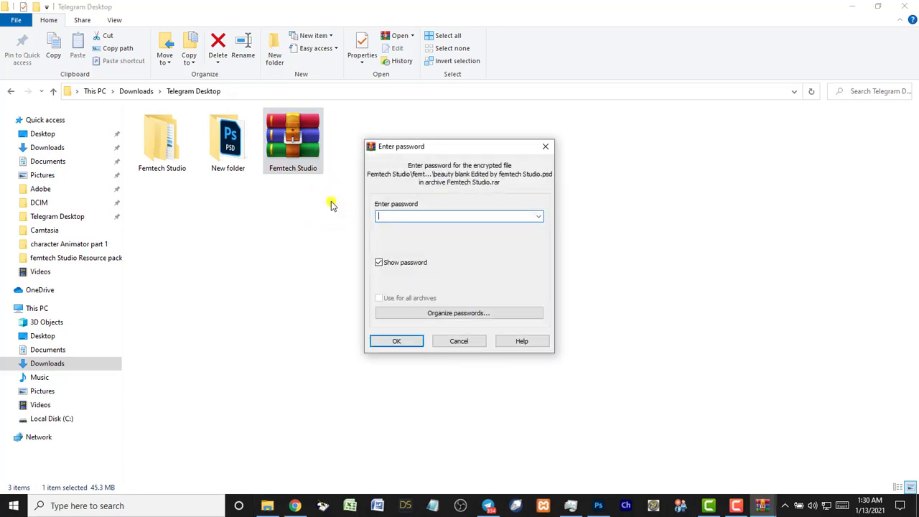
Enter the archive password in WinRAR's prompt and confirm to extract.
left_click_drag(407, 149, 364, 149)
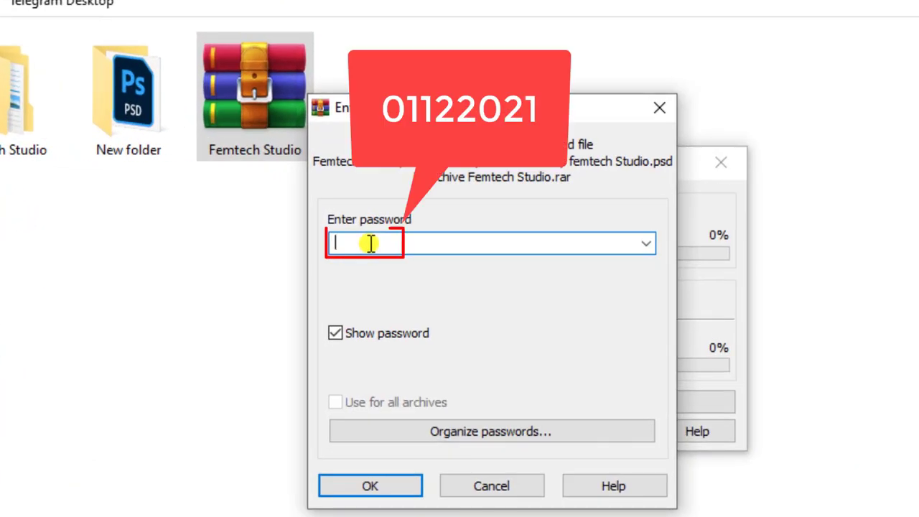
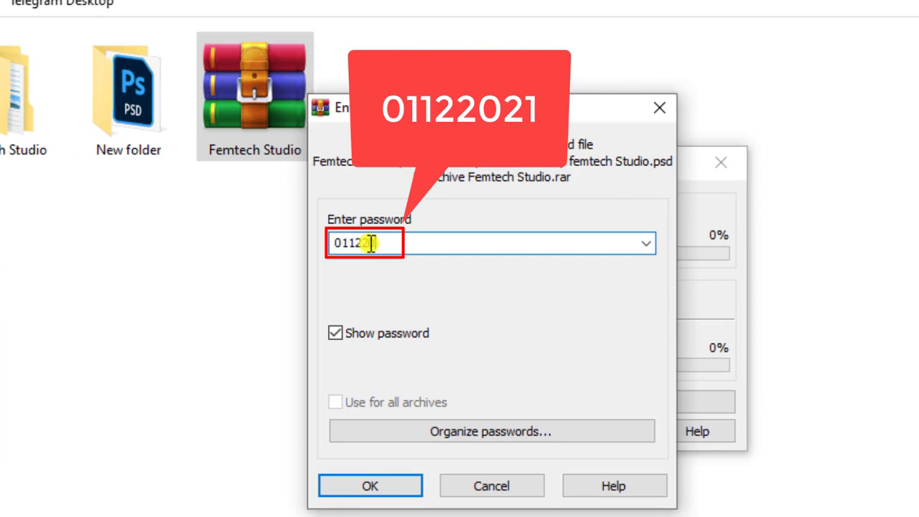
left_click(370, 486)
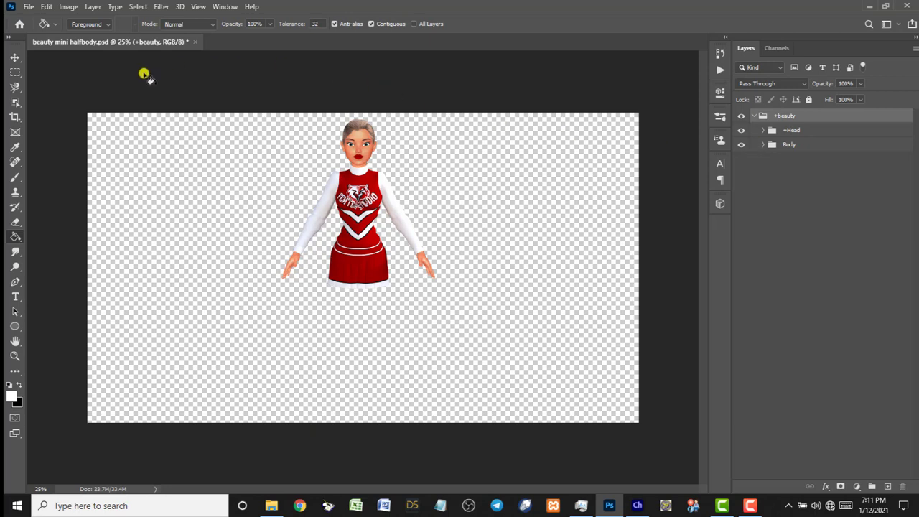
Browse the Open dialog to Telegram Desktop > Femtech Studio > femtech Studio Resource packed 1.
left_click(27, 8)
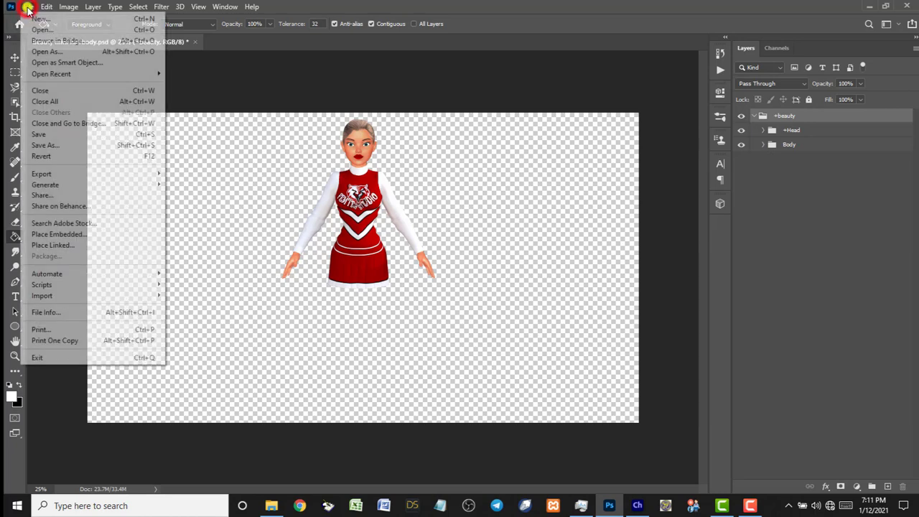
left_click(32, 30)
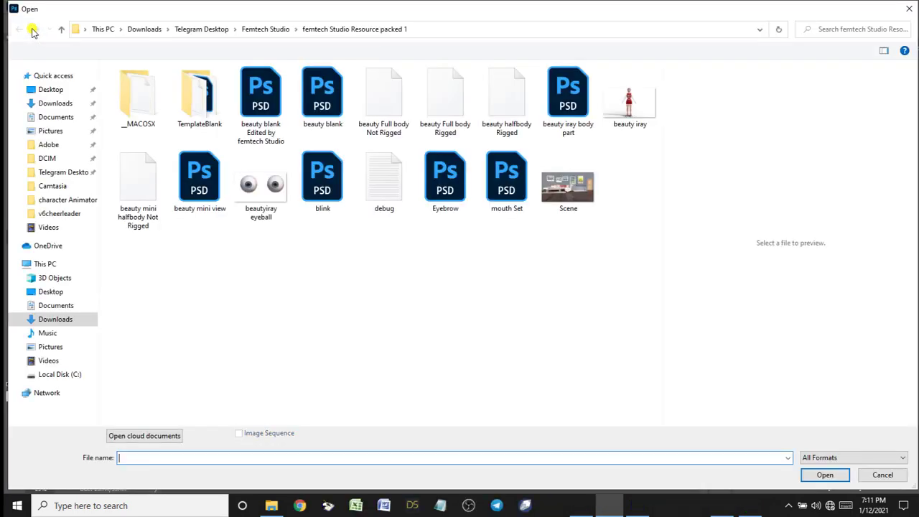
left_click(54, 175)
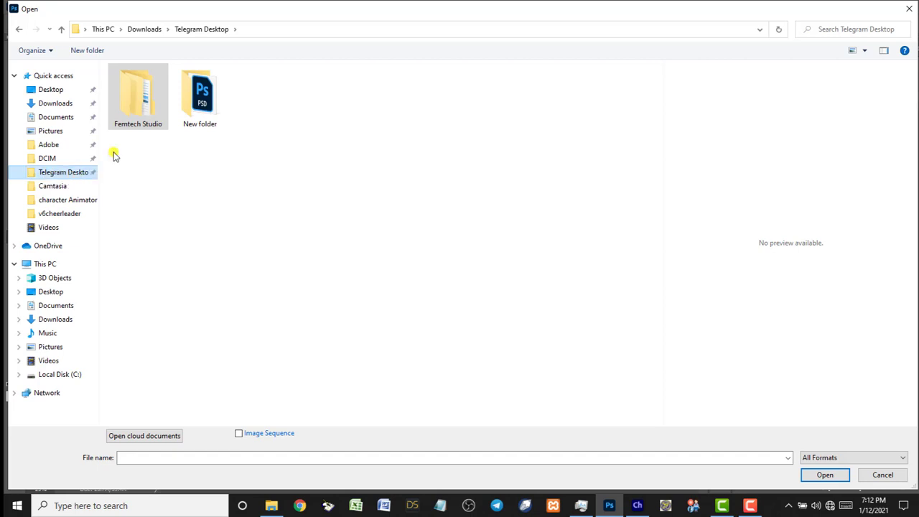
double_click(140, 97)
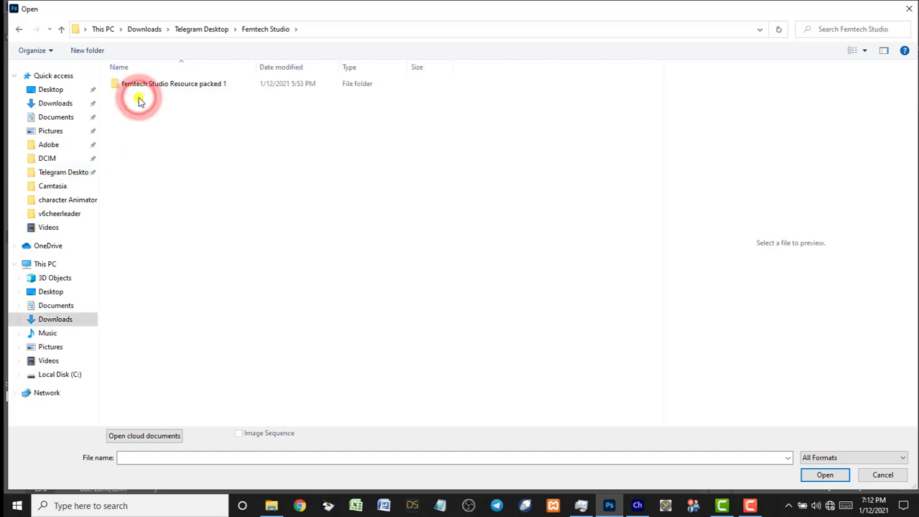
double_click(140, 85)
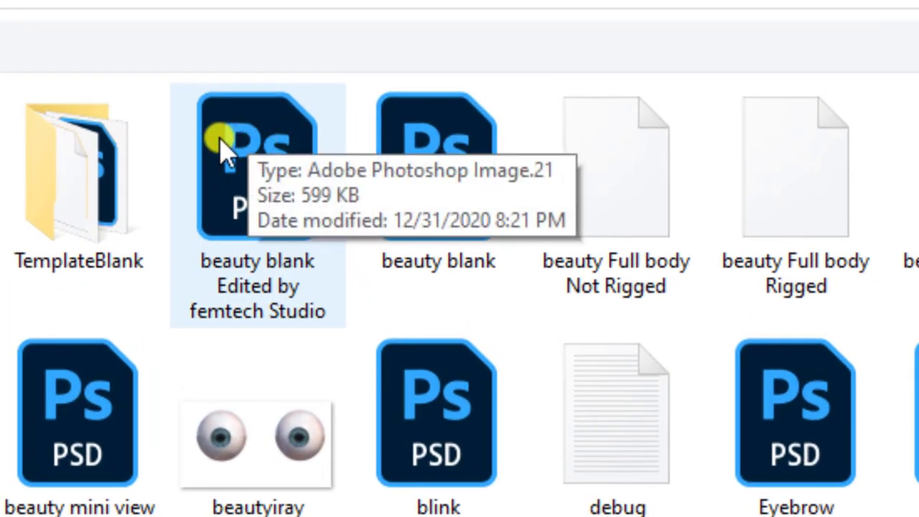
Choose the beauty blank Edited by femtech Studio PSD and open it.
left_click(243, 129)
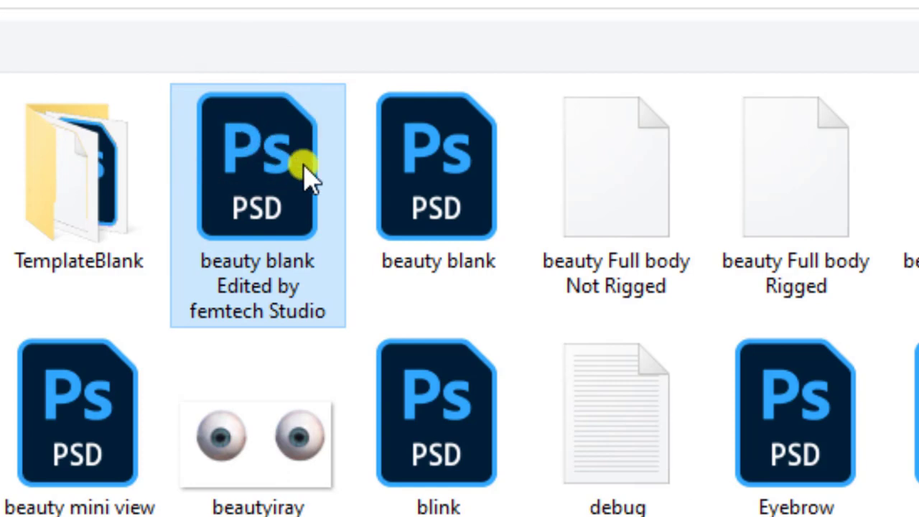
left_click(440, 152)
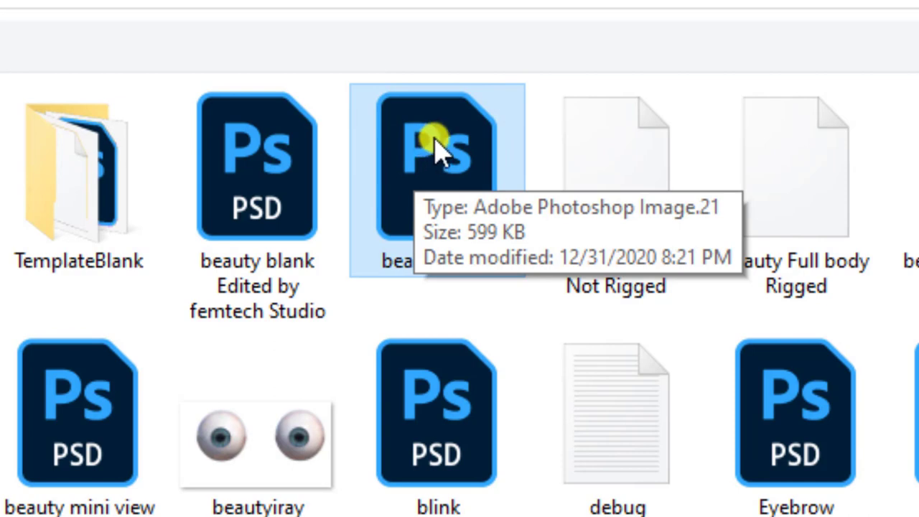
left_click(390, 114)
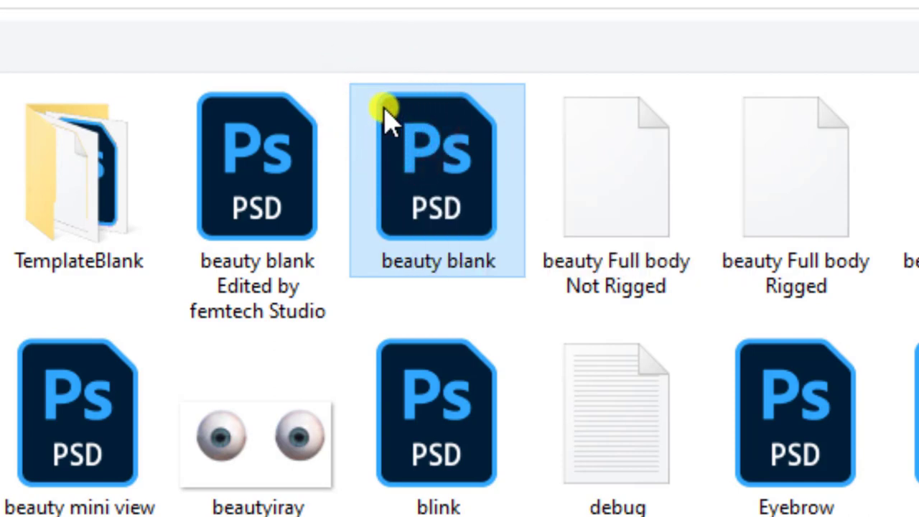
left_click(233, 120)
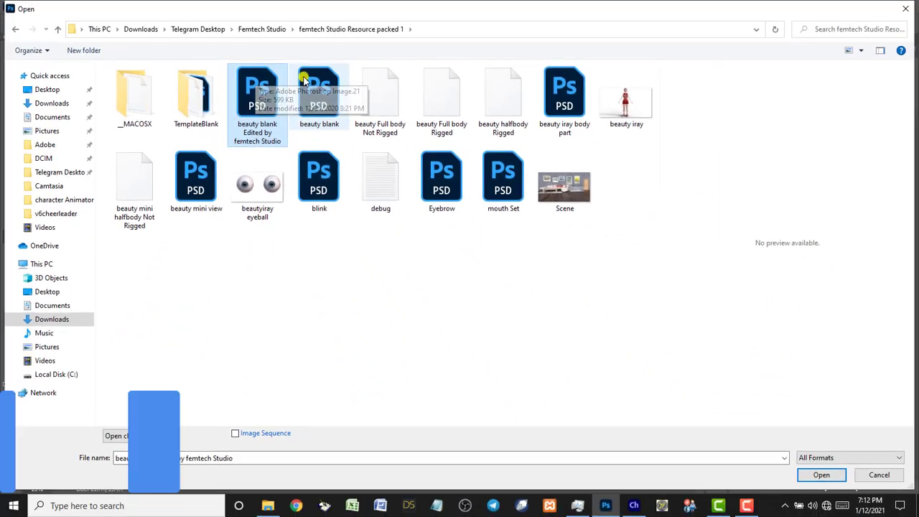
left_click(346, 95)
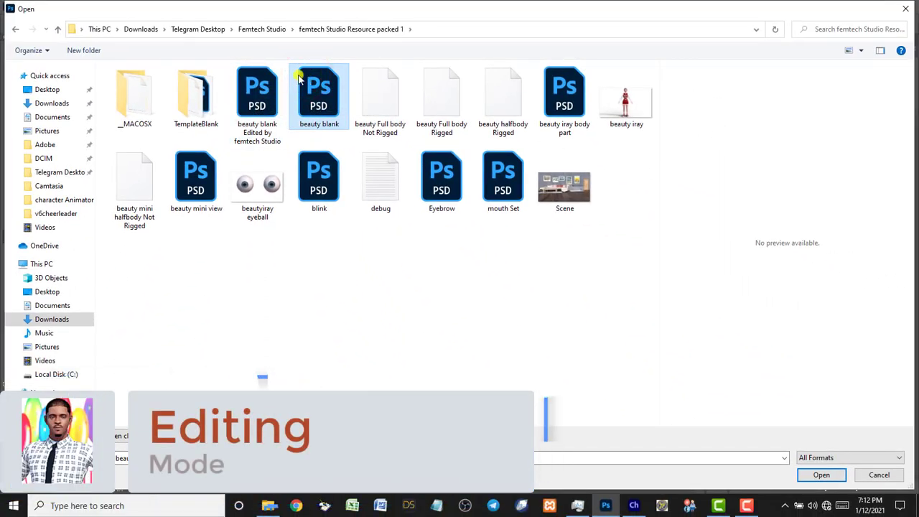
left_click(259, 85)
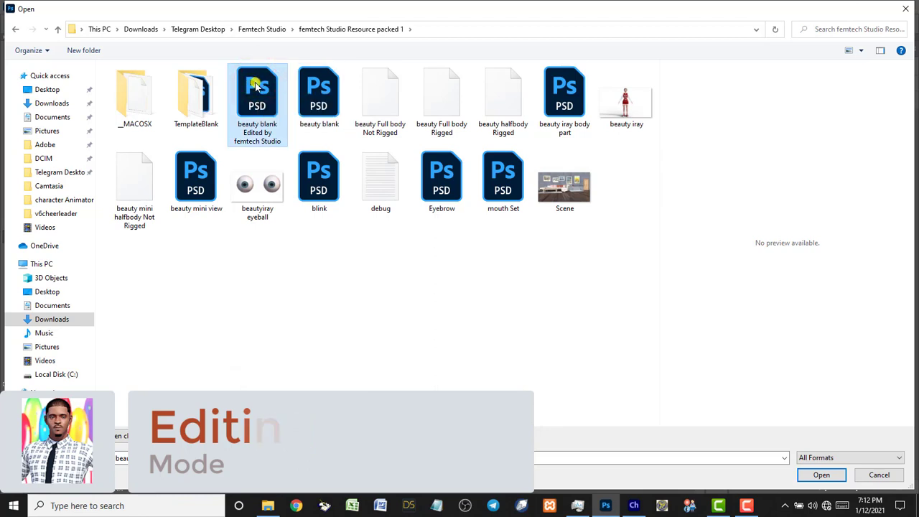
left_click(251, 84)
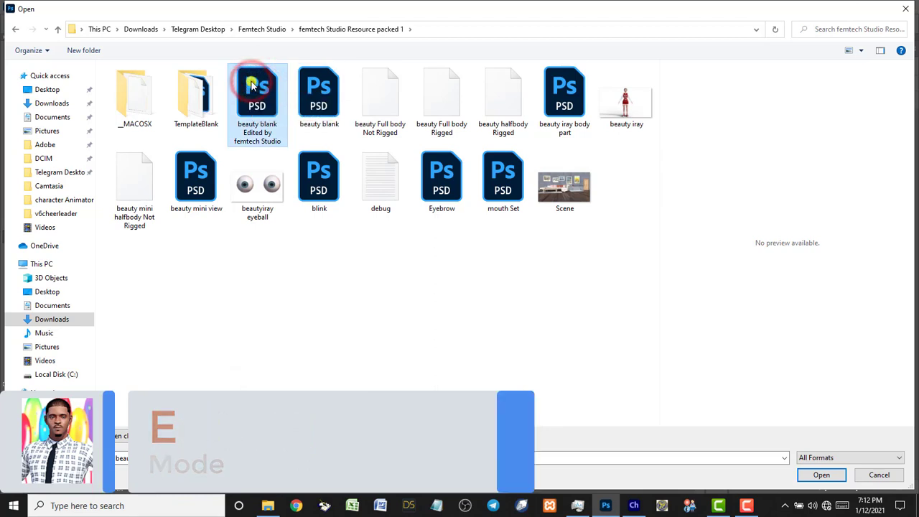
left_click(821, 474)
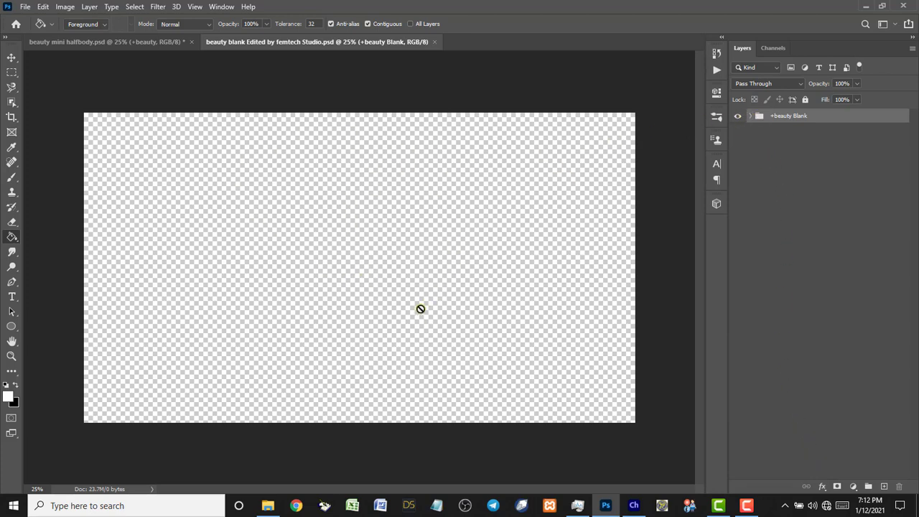
left_click(751, 116)
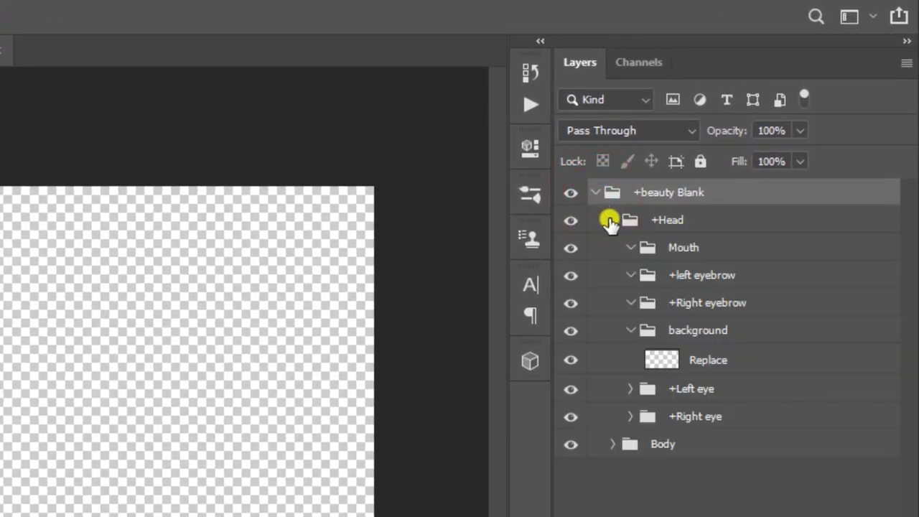
left_click(609, 220)
left_click(612, 248)
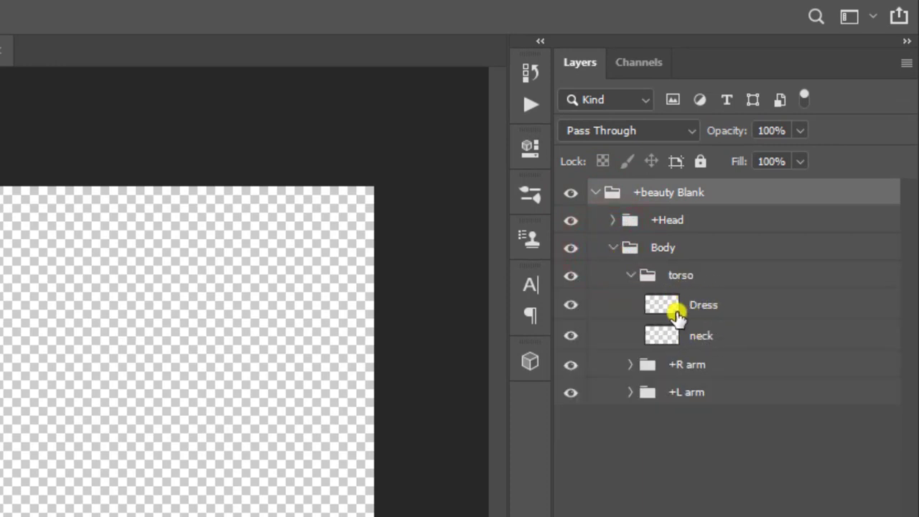
left_click(611, 247)
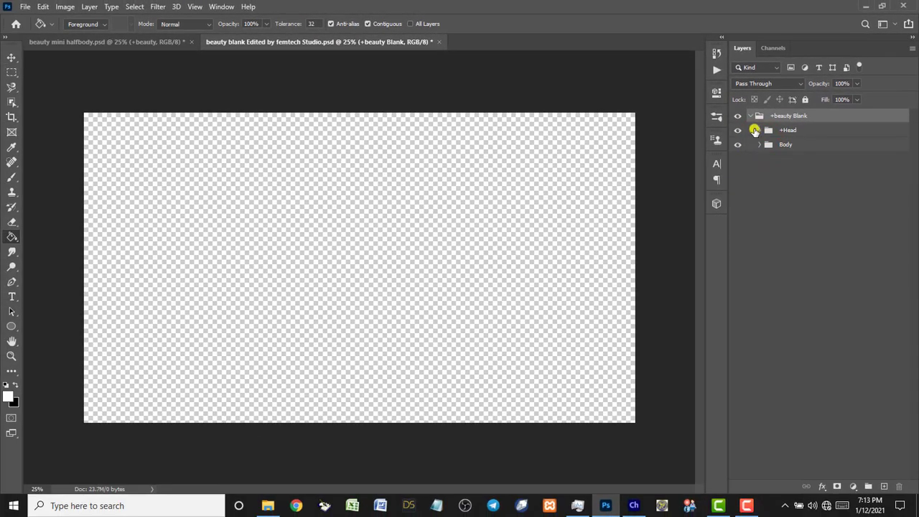
left_click(750, 116)
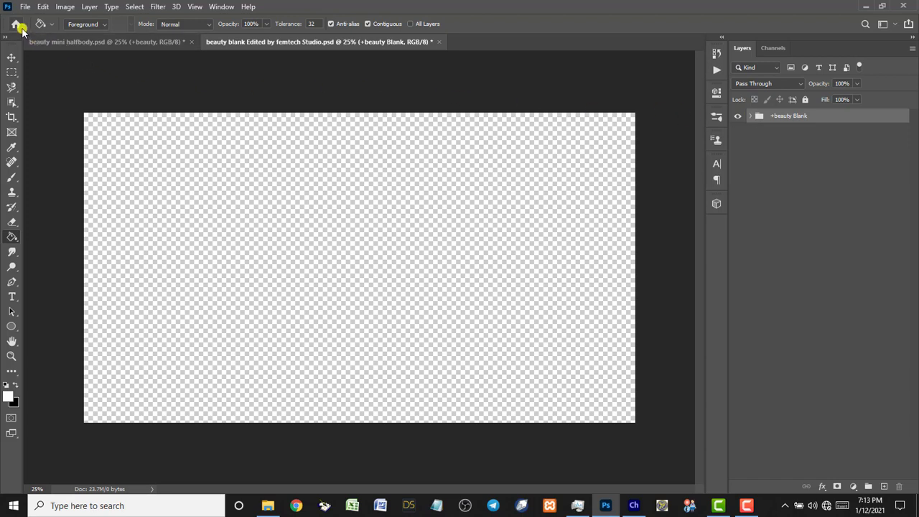
Open beauty iray and beauty iray body part together via Ctrl+O.
key("ctrl+o")
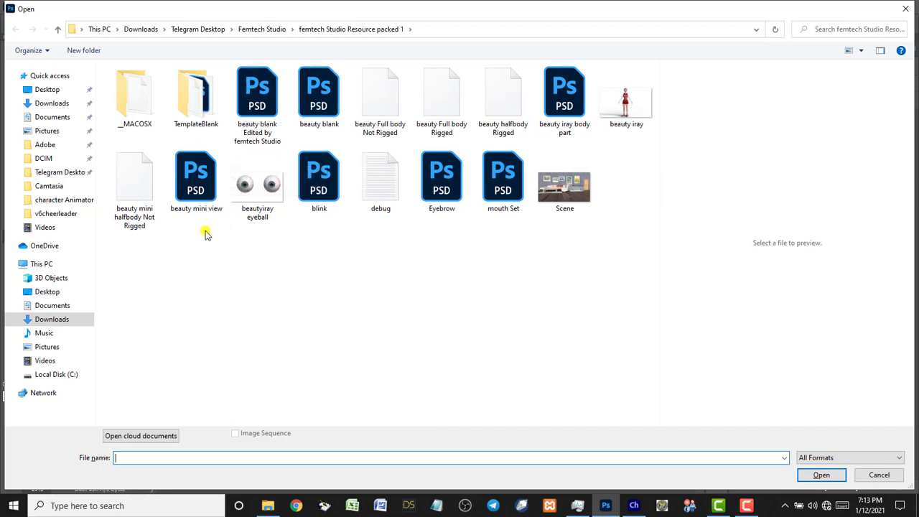
left_click(626, 109)
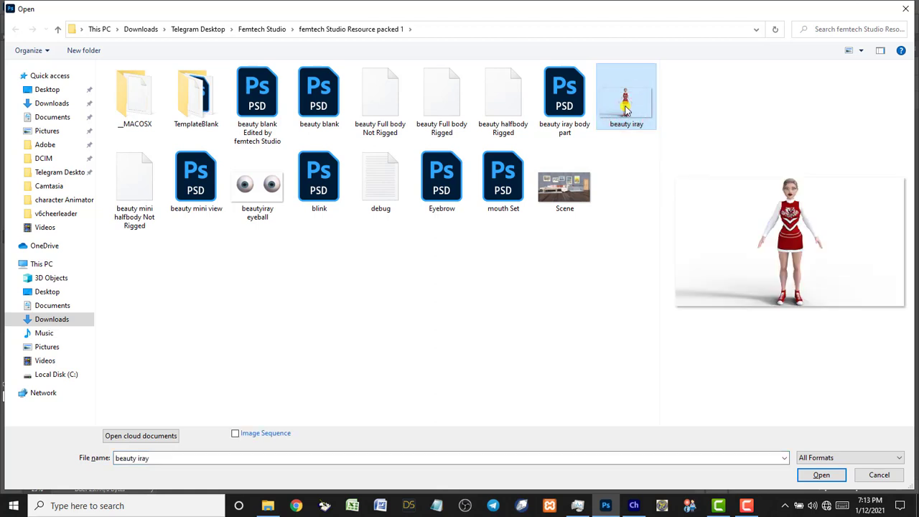
left_click(565, 102, "ctrl")
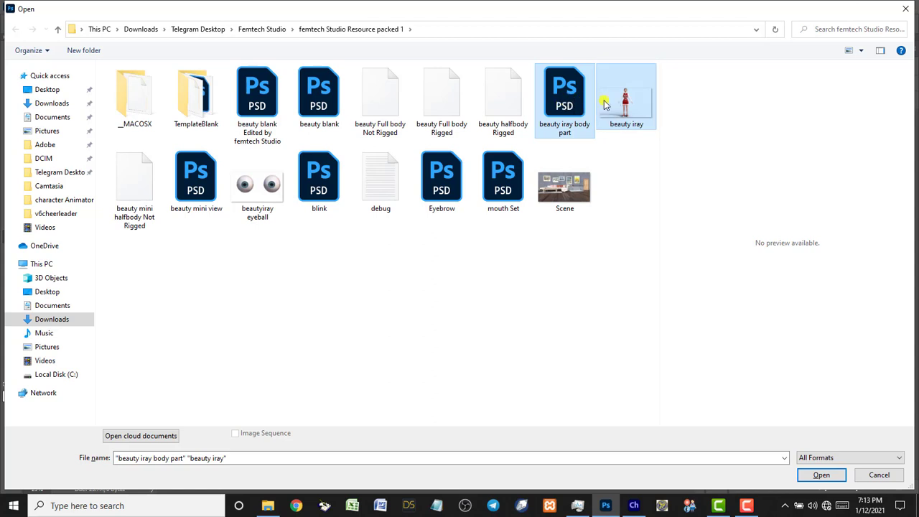
left_click(818, 475)
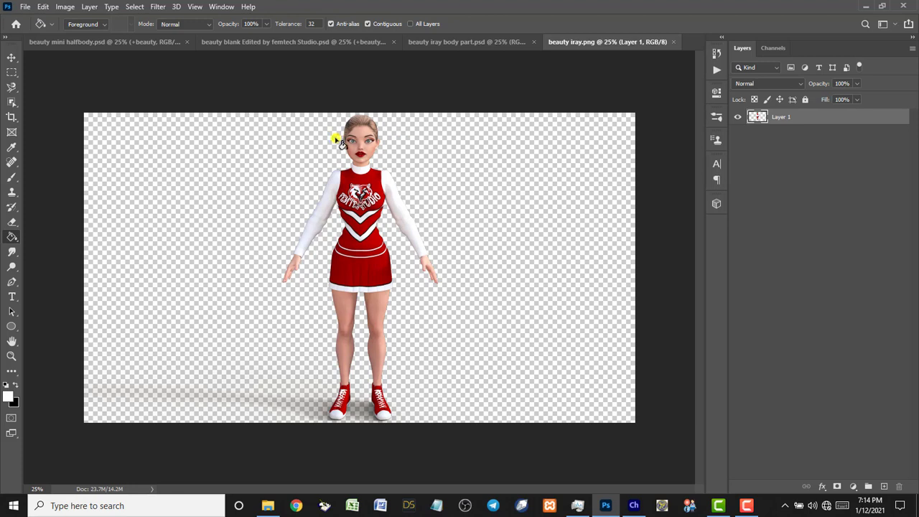
Zoom in on the cheerleader's head with the Zoom tool.
key("z")
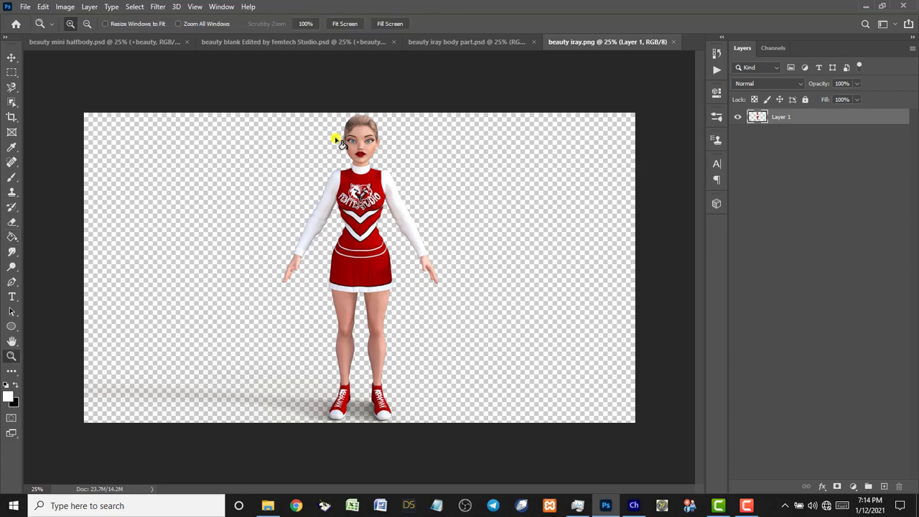
left_click(295, 114)
left_click_drag(294, 113, 488, 236)
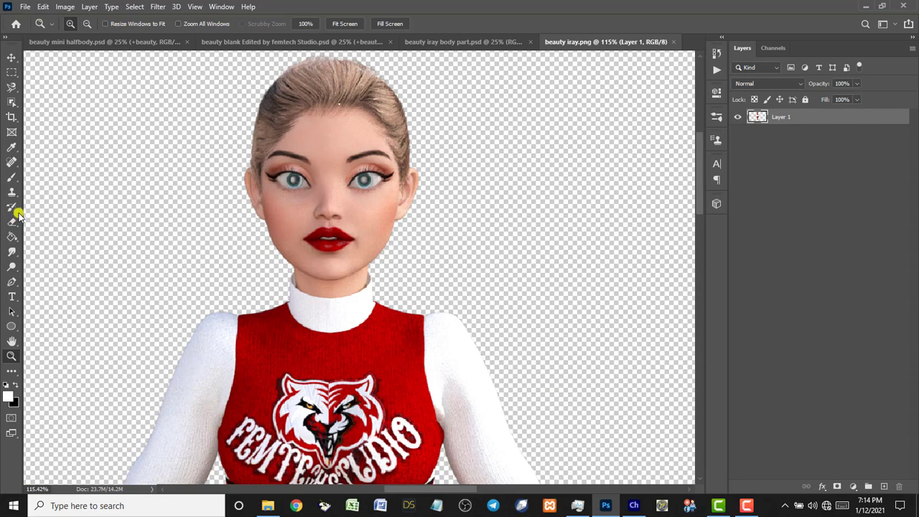
Make the Object Selection tool active with its mode set to Lasso.
left_click(11, 99)
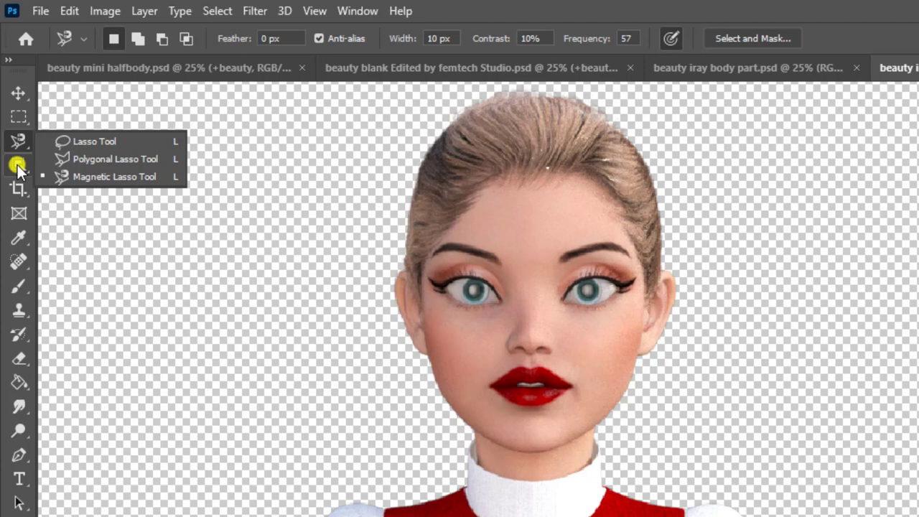
left_click(17, 165)
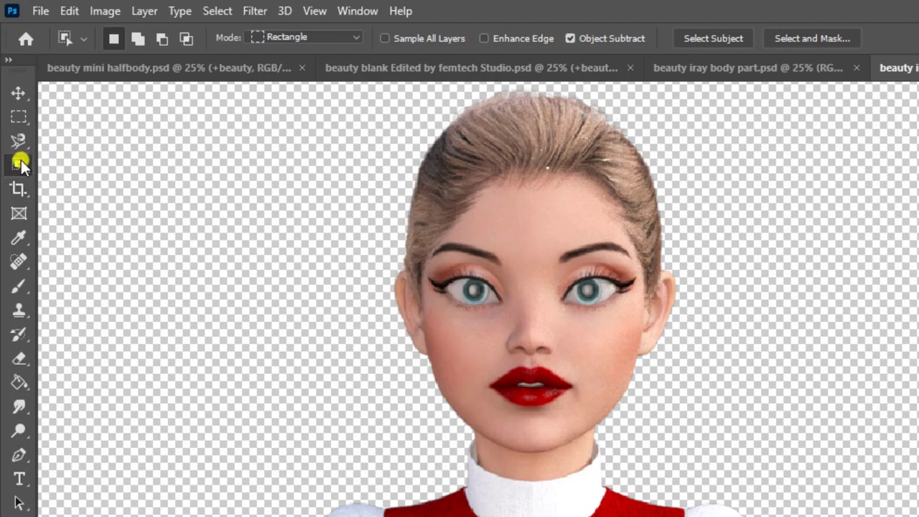
right_click(20, 162)
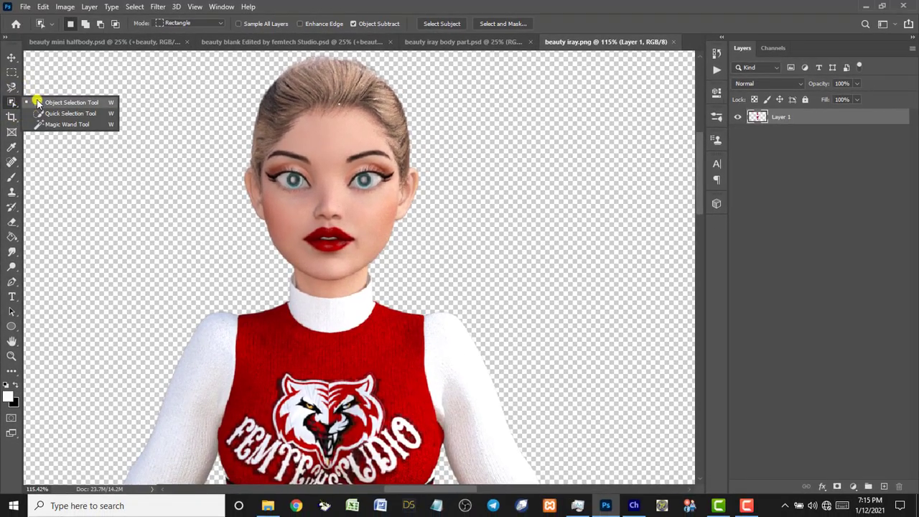
left_click(13, 102)
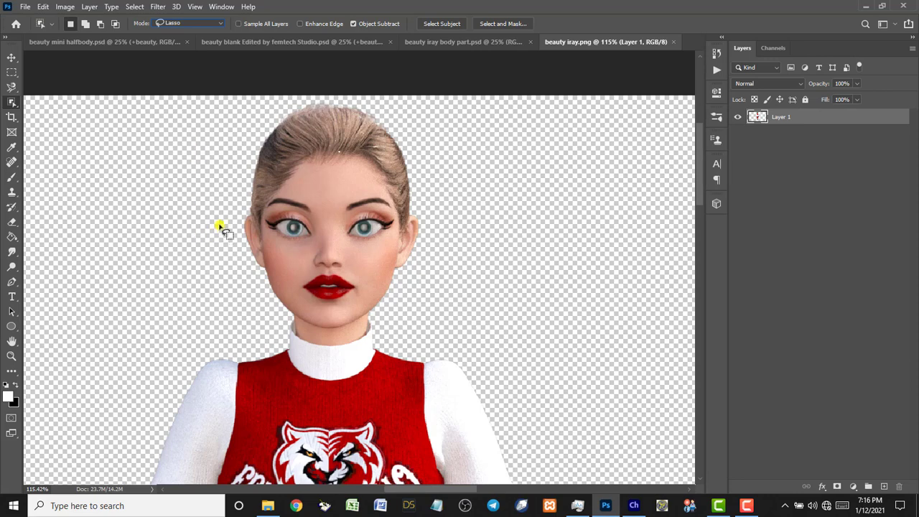
Lasso-select the cheerleader's head and copy it onto new Layer 2.
mouse_move(222, 221)
left_mouse_down()
mouse_move(228, 165)
mouse_move(285, 103)
mouse_move(379, 108)
mouse_move(420, 170)
mouse_move(422, 263)
mouse_move(393, 298)
mouse_move(349, 326)
mouse_move(314, 327)
mouse_move(282, 307)
mouse_move(222, 221)
left_mouse_up()
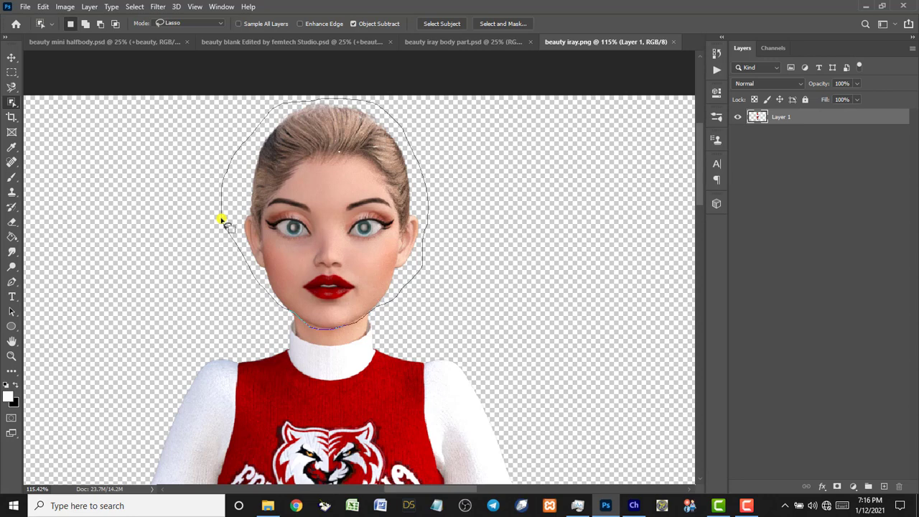
left_click_drag(222, 221, 222, 221)
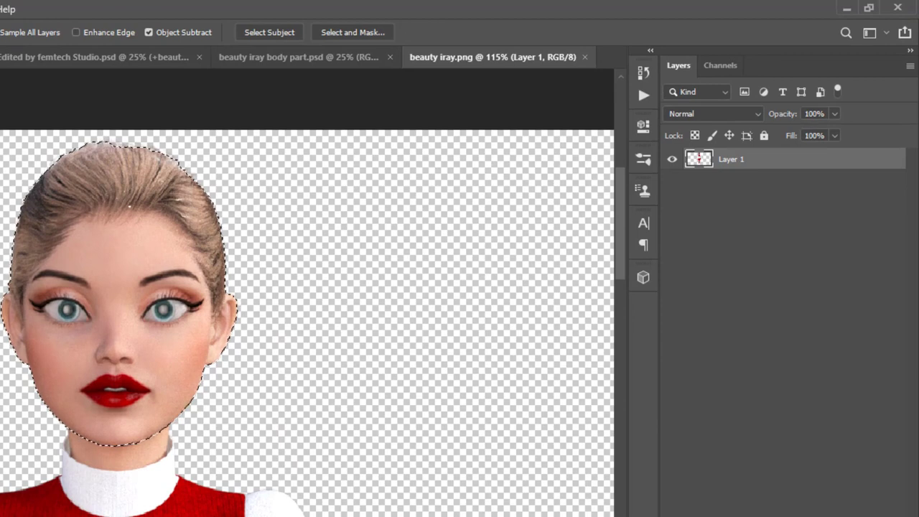
key("ctrl+j")
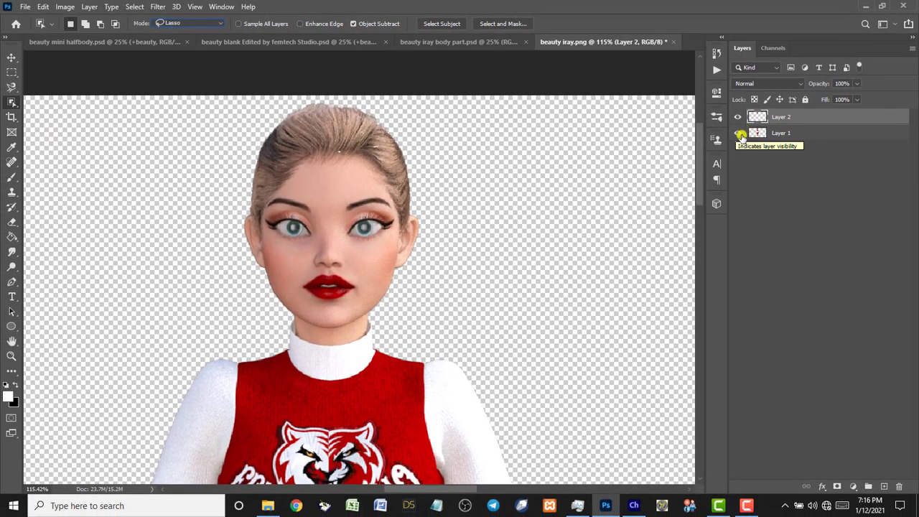
Toggle layer visibility to check the head copy, then fit the image on screen.
left_click(738, 134)
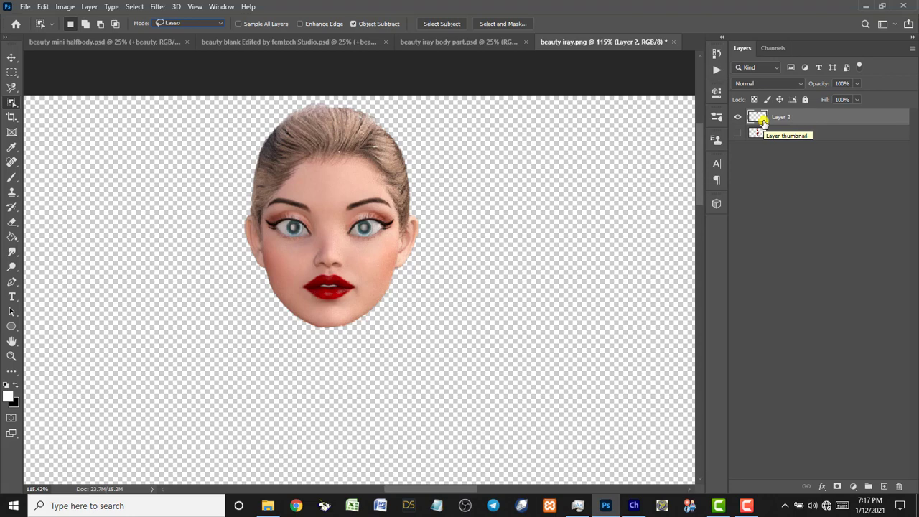
left_click(737, 133)
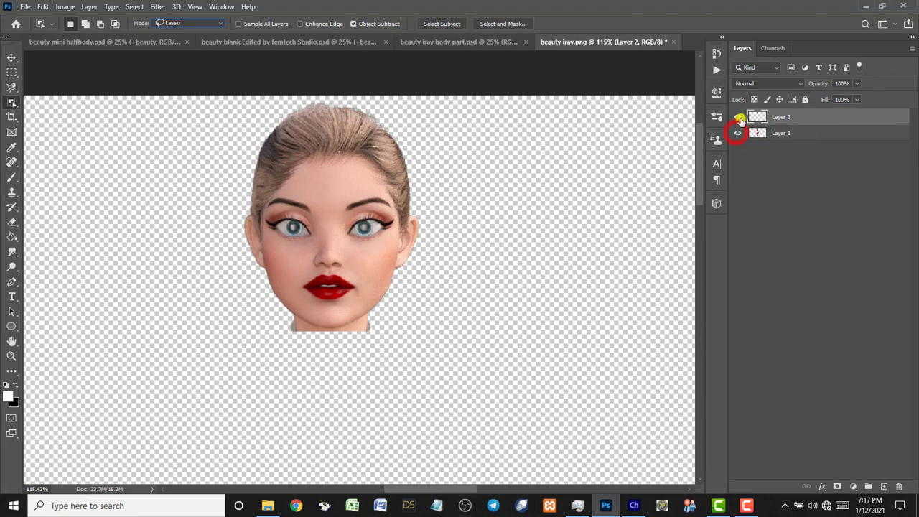
left_click(736, 117)
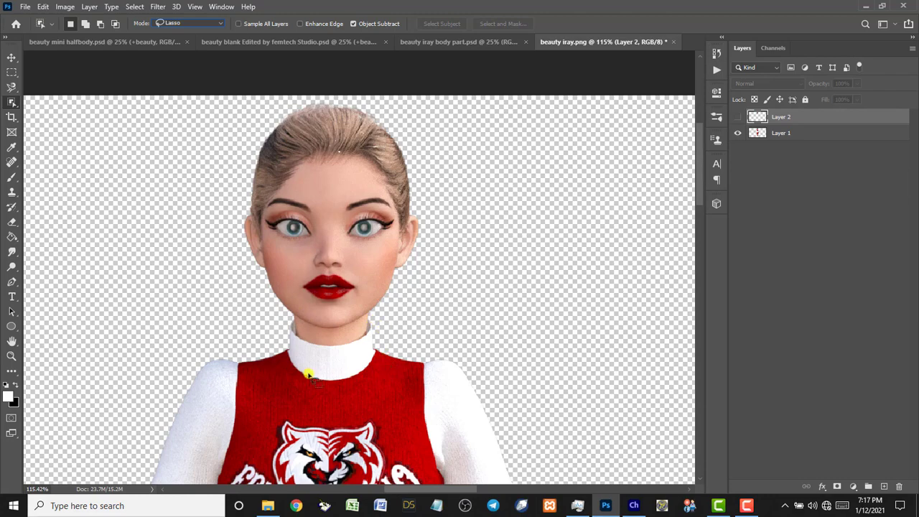
double_click(8, 341)
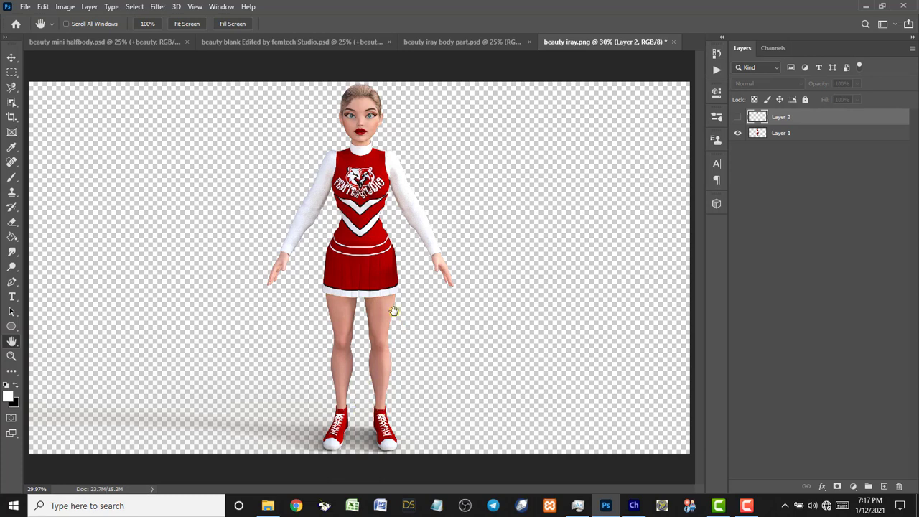
In beauty iray body part.psd, zoom in on the body parts and shift them slightly right and up.
left_click(456, 41)
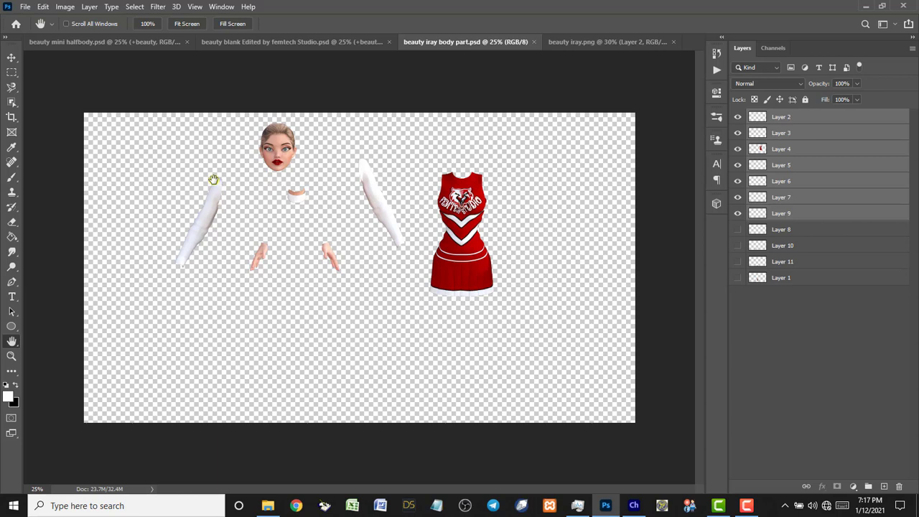
key("z")
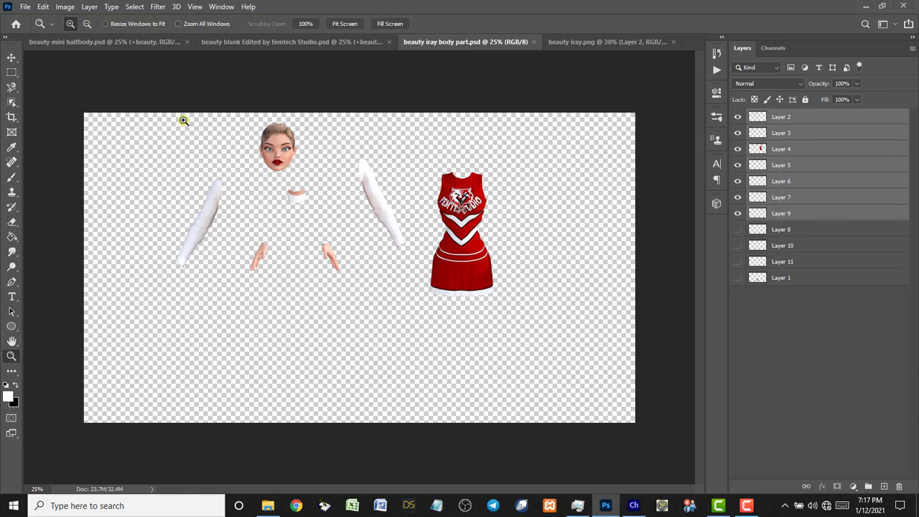
left_click_drag(161, 117, 530, 308)
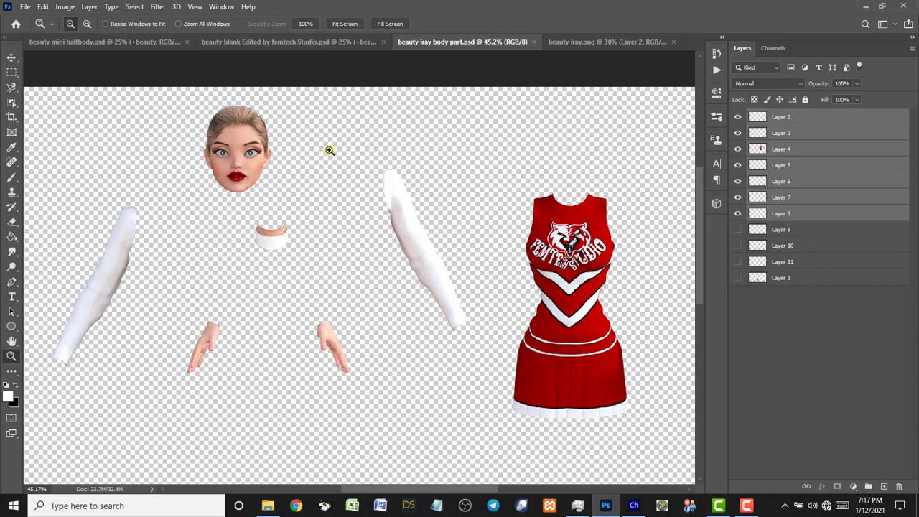
key("v")
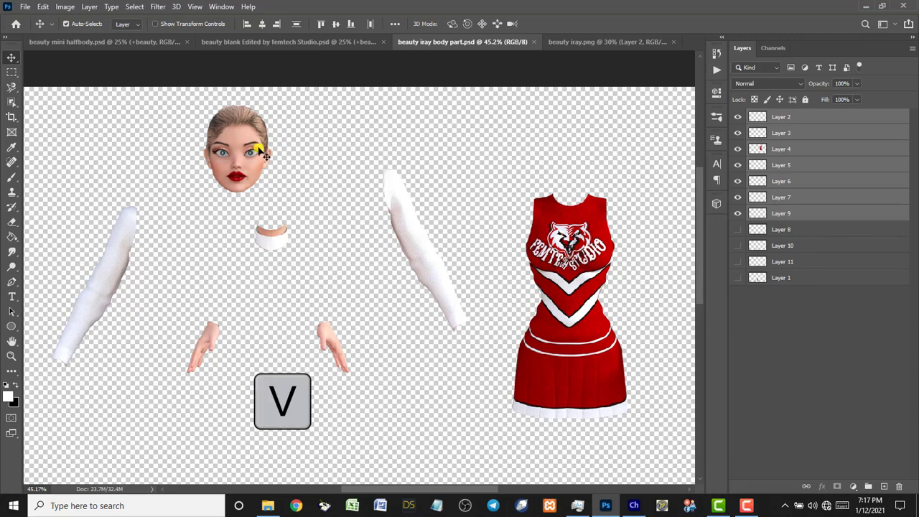
left_click_drag(244, 146, 277, 146)
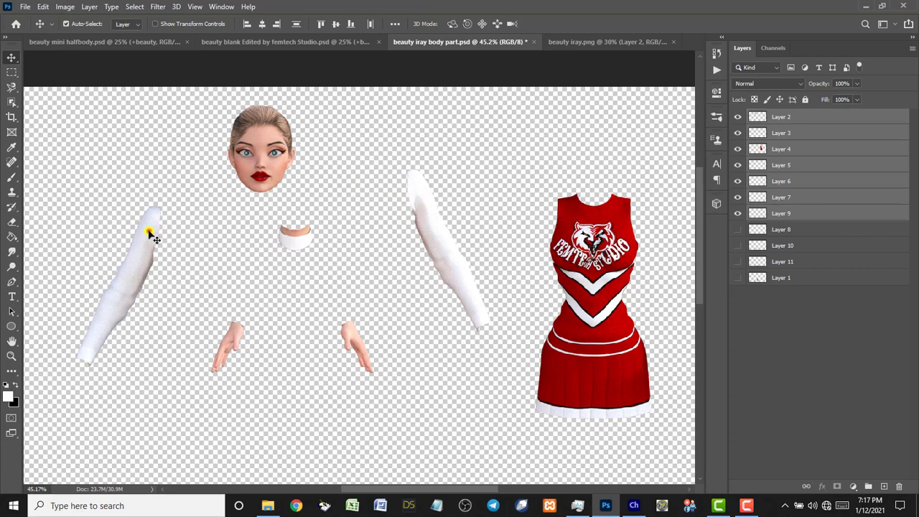
mouse_move(149, 234)
left_mouse_down()
mouse_move(150, 210)
mouse_move(147, 219)
left_mouse_up()
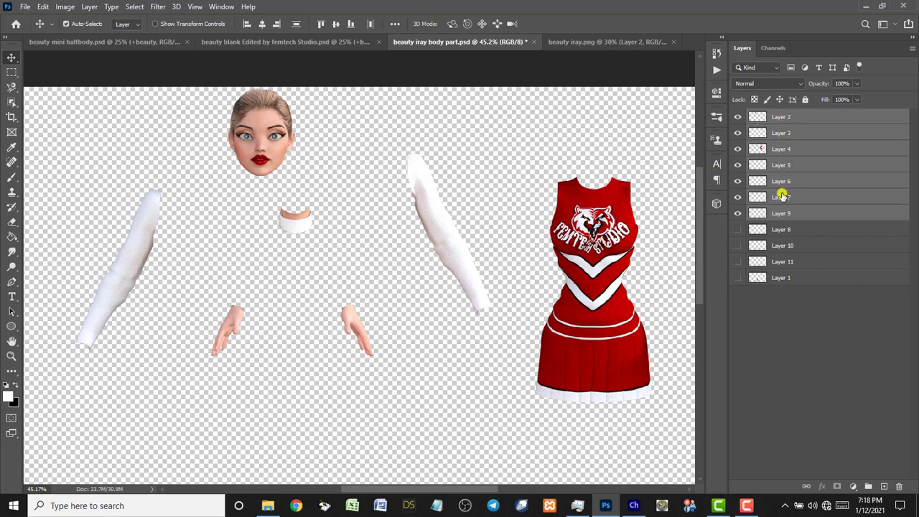
left_click(270, 44)
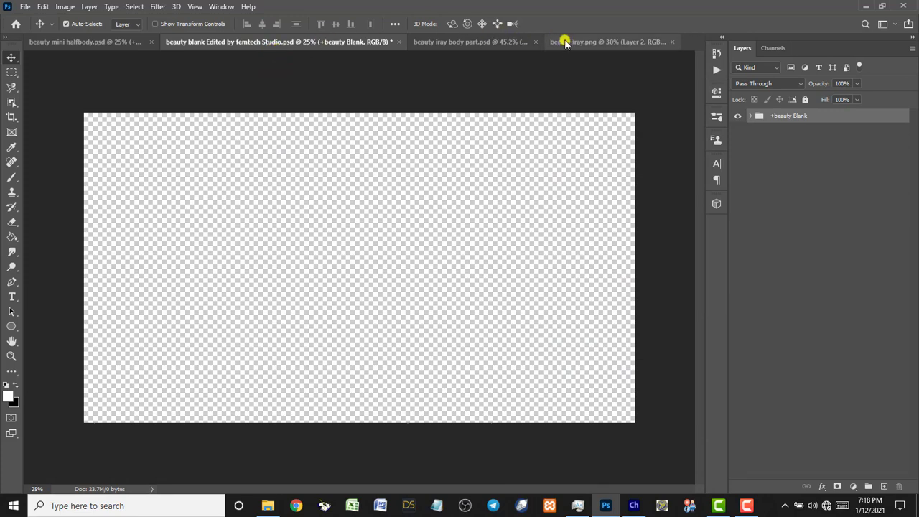
left_click(476, 42)
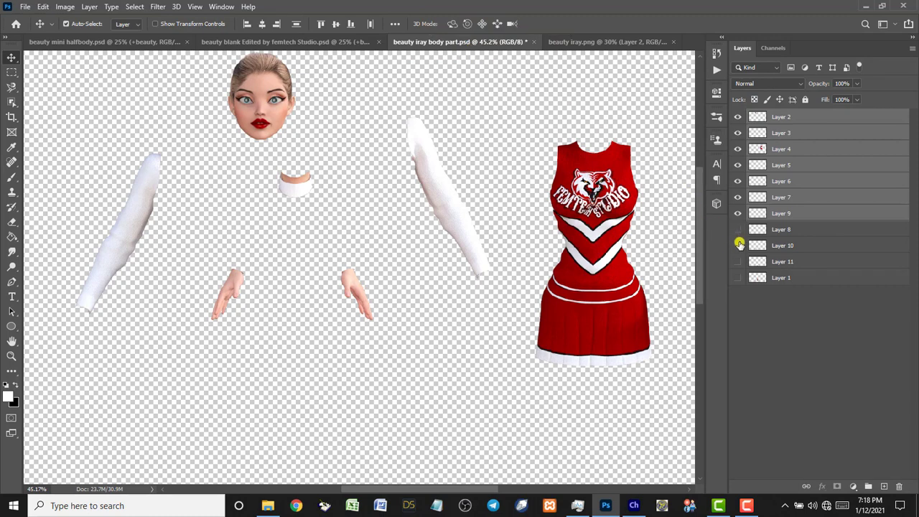
left_click_drag(737, 233, 737, 242)
left_click(10, 341)
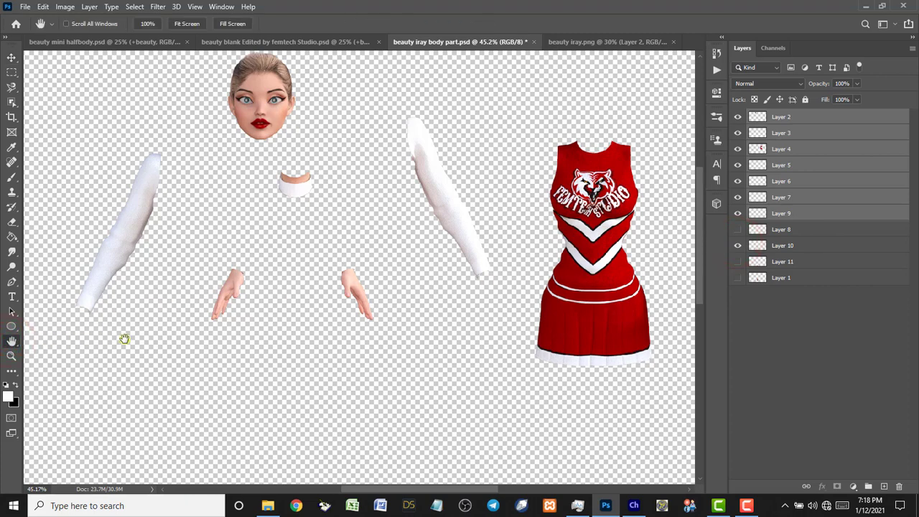
double_click(11, 344)
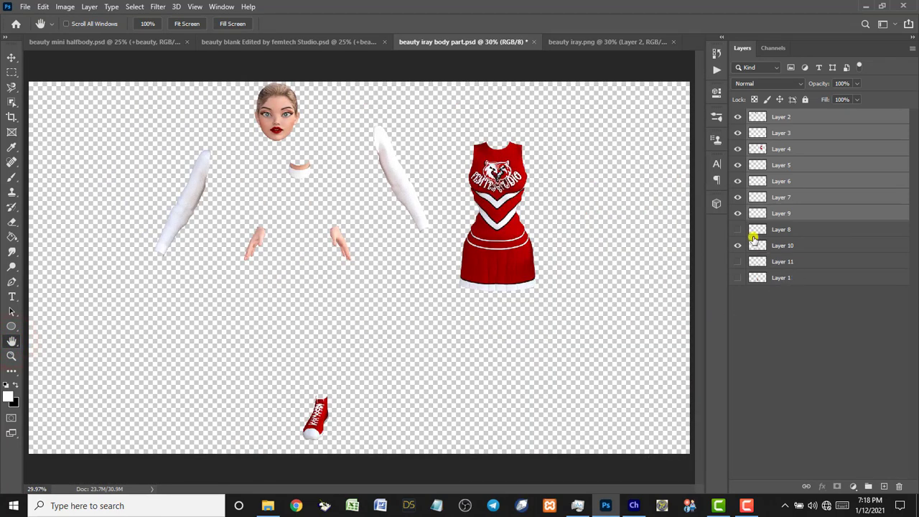
left_click_drag(738, 229, 739, 277)
left_click(739, 277)
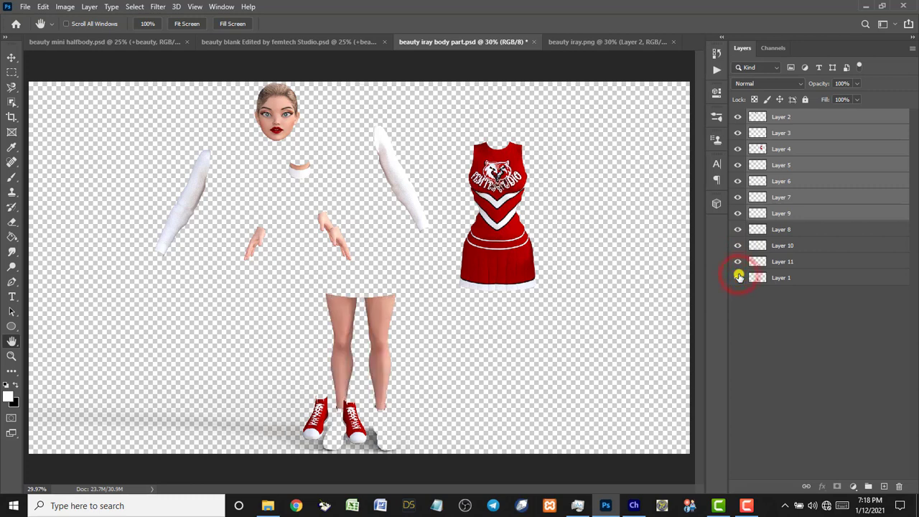
left_click_drag(739, 276, 736, 233)
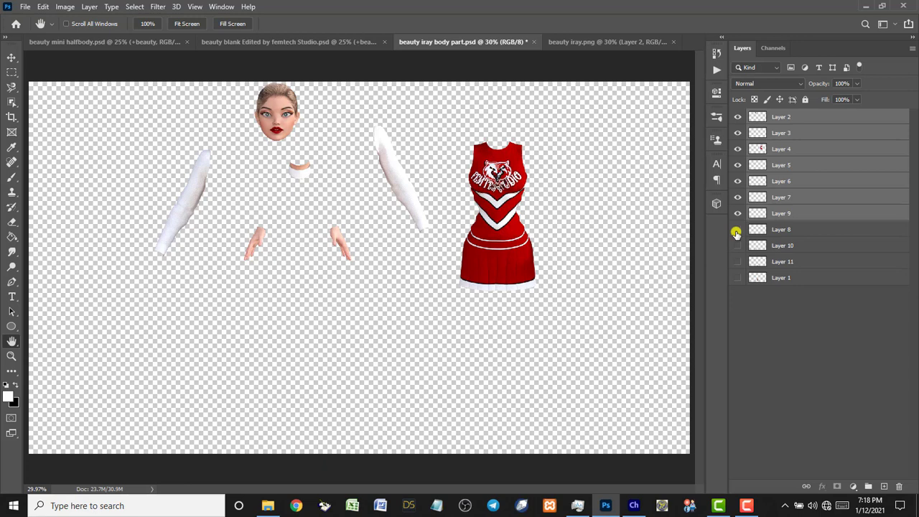
left_click(789, 119)
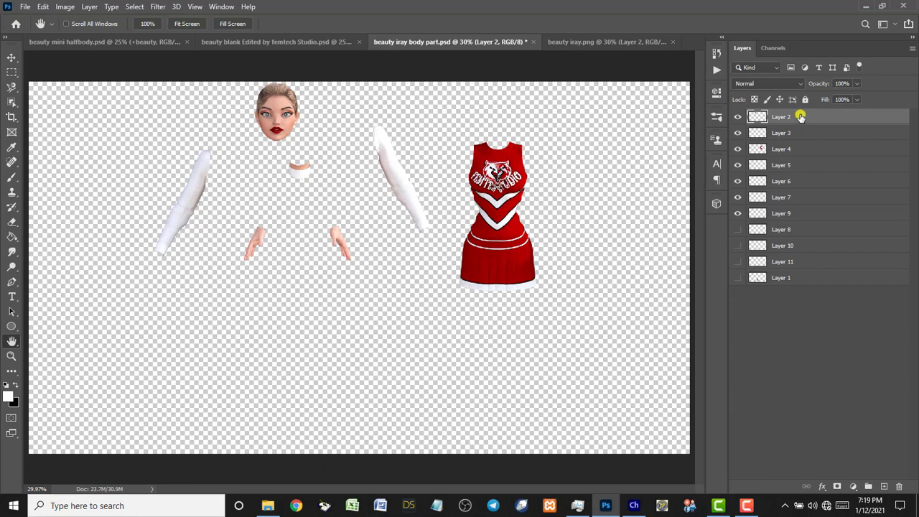
left_click(799, 117)
left_click(797, 215, "shift")
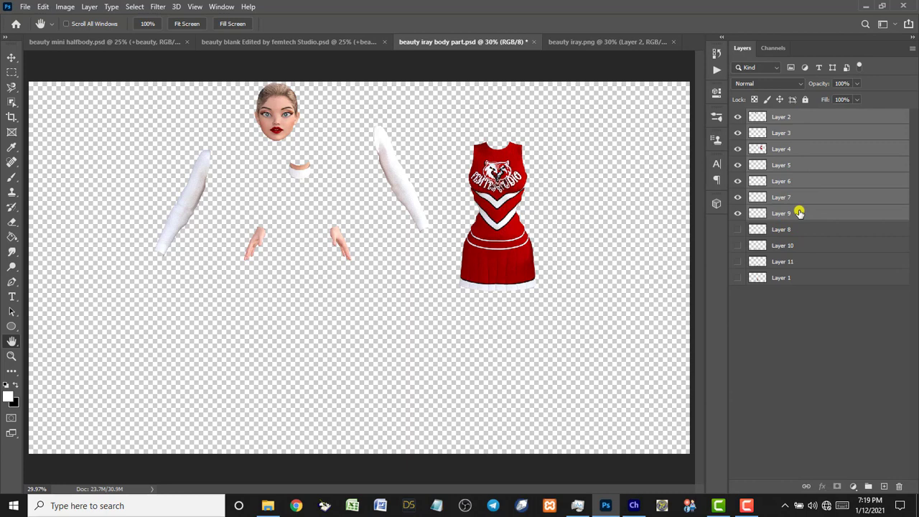
Duplicate the selected head, arm, hand and dress layers into beauty blank Edited by femtech Studio.psd.
right_click(798, 147)
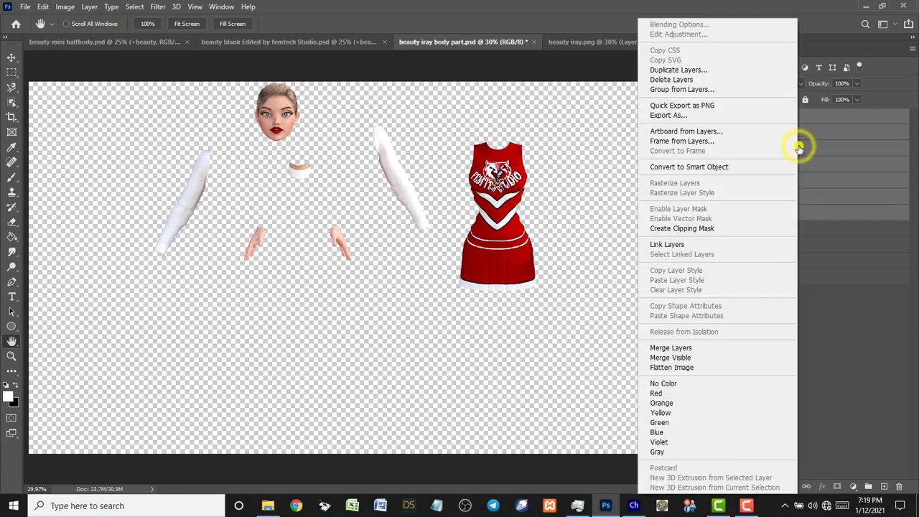
left_click(685, 70)
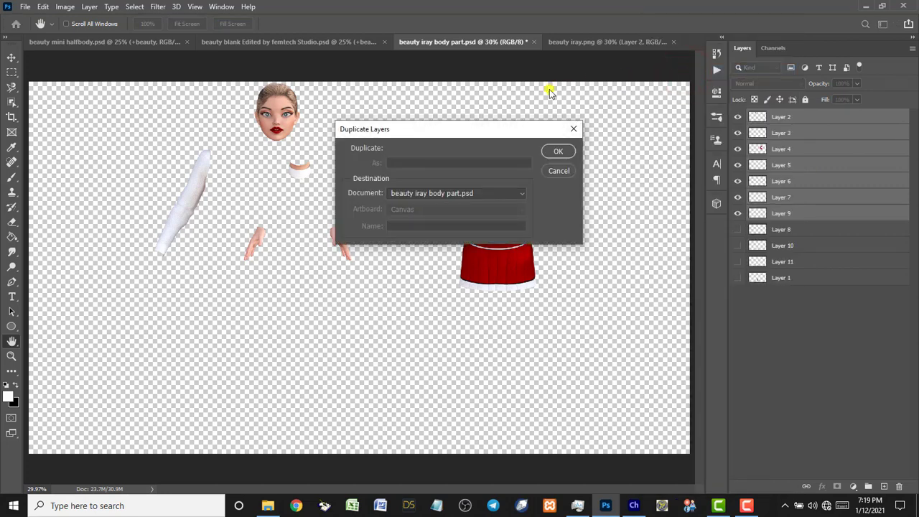
left_click_drag(465, 131, 469, 117)
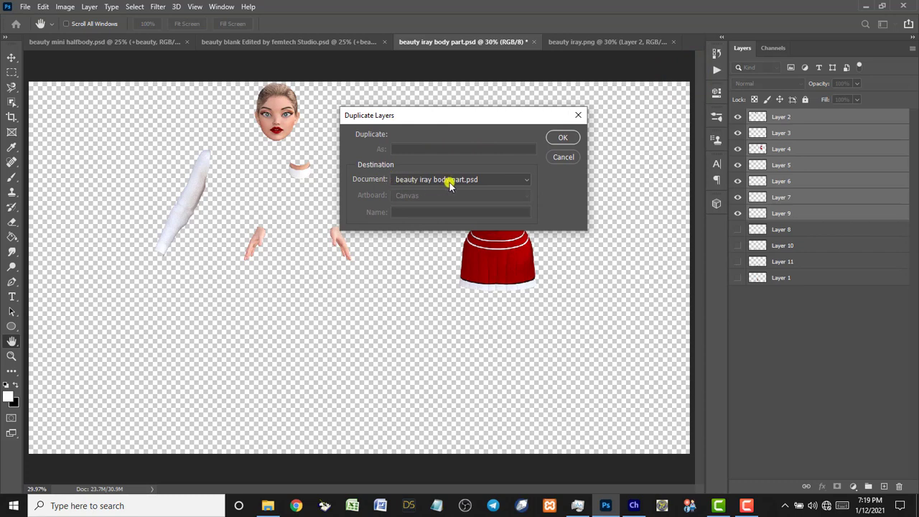
left_click(524, 180)
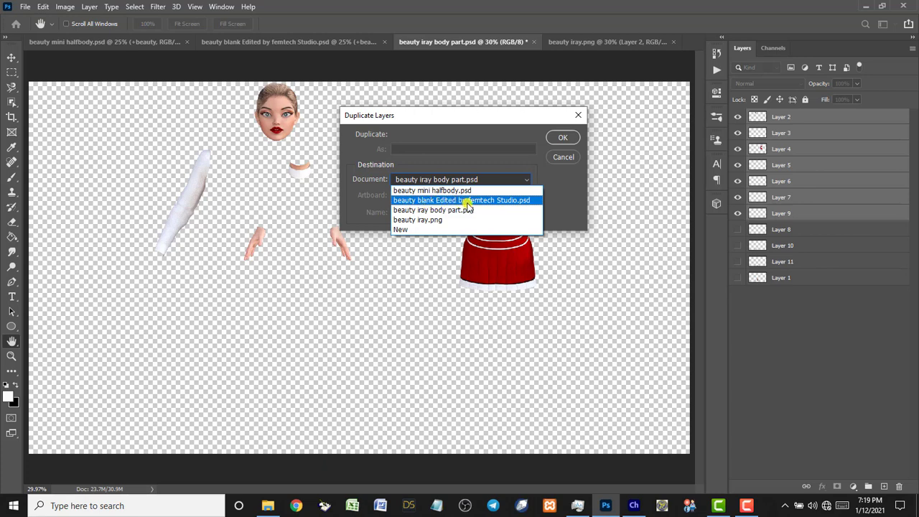
left_click(425, 201)
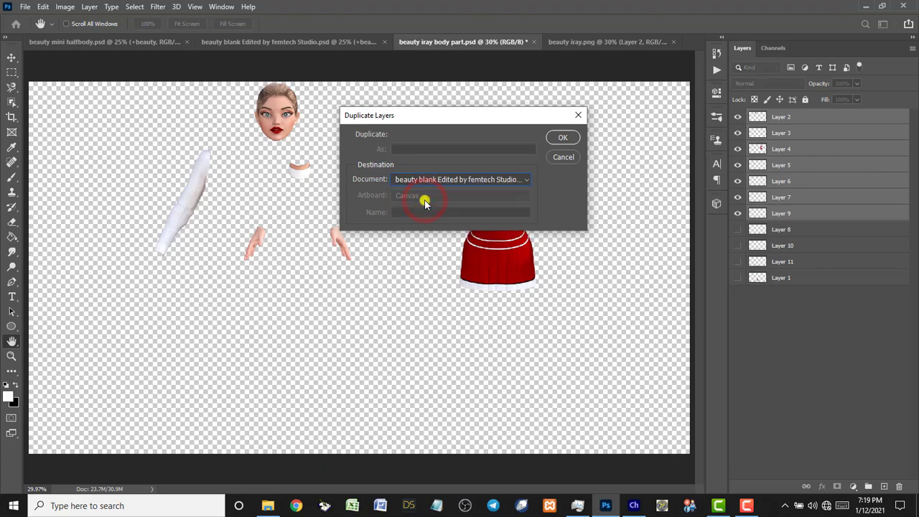
left_click(565, 137)
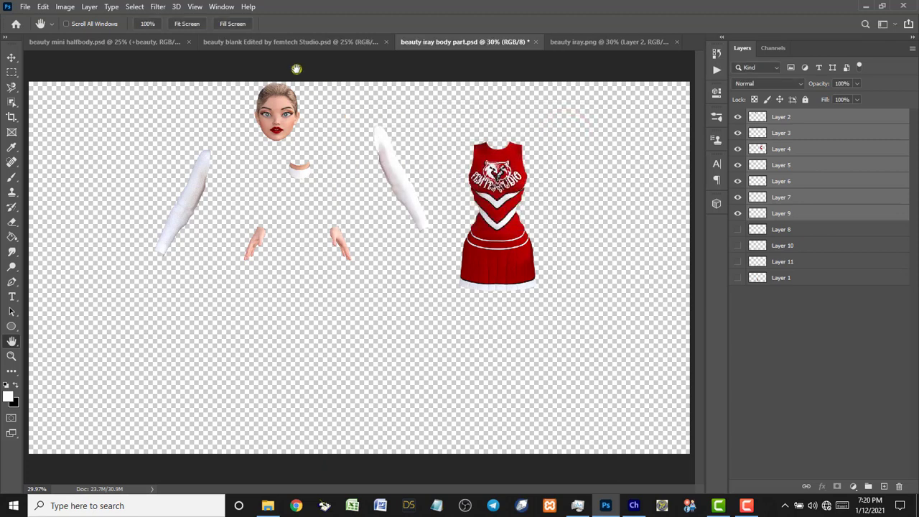
In the beauty blank document, move the copied layers below the beauty Blank group.
left_click(284, 46)
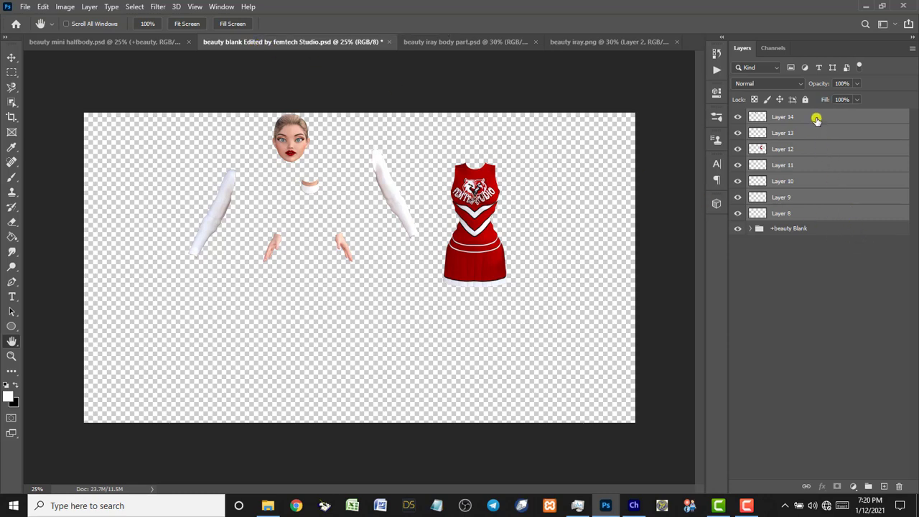
left_click_drag(816, 118, 835, 325)
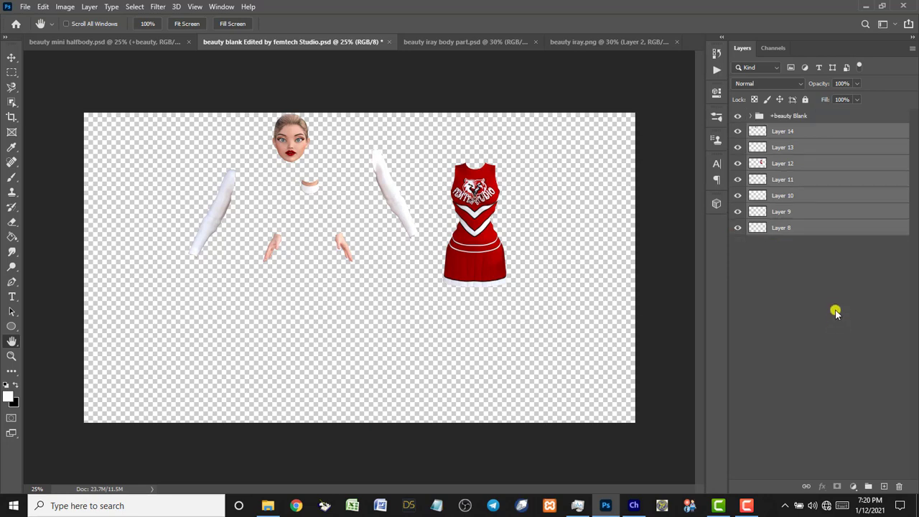
left_click(829, 299)
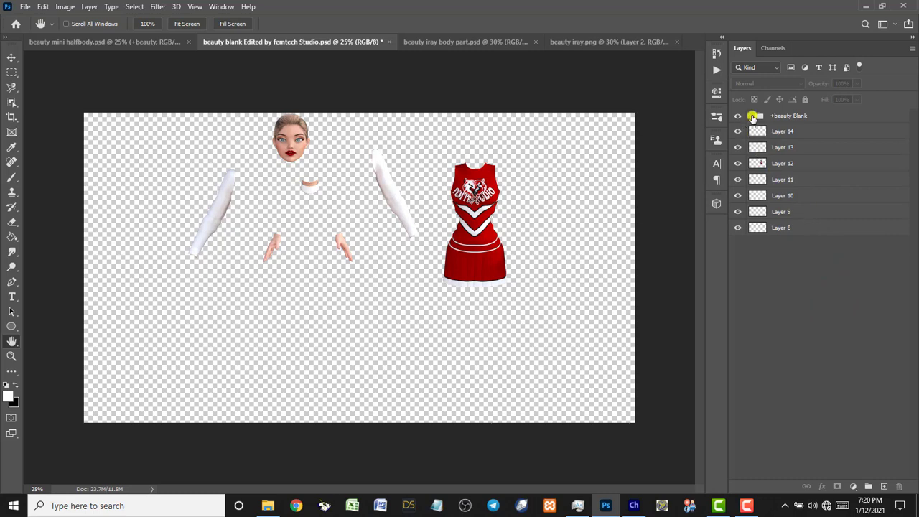
Expand beauty Blank and +Head, make the head's background group active, and switch to the Move tool.
left_click(752, 117)
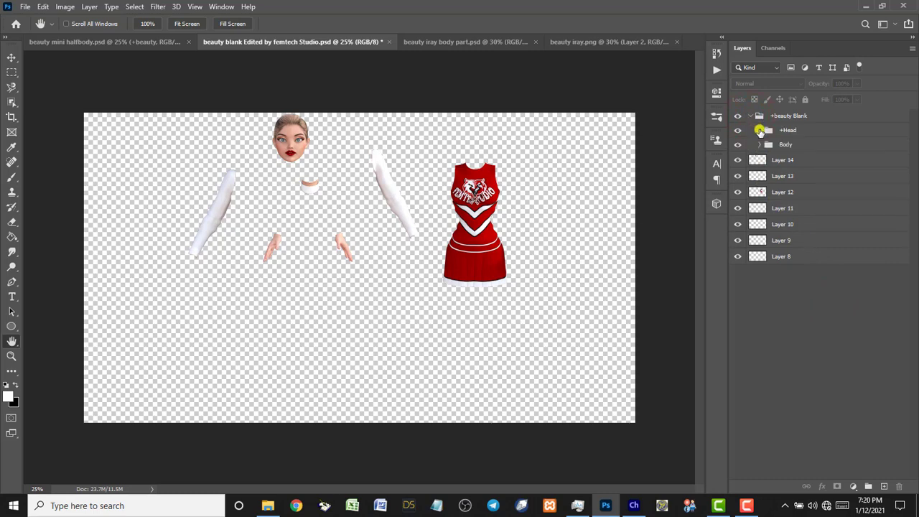
left_click(760, 131)
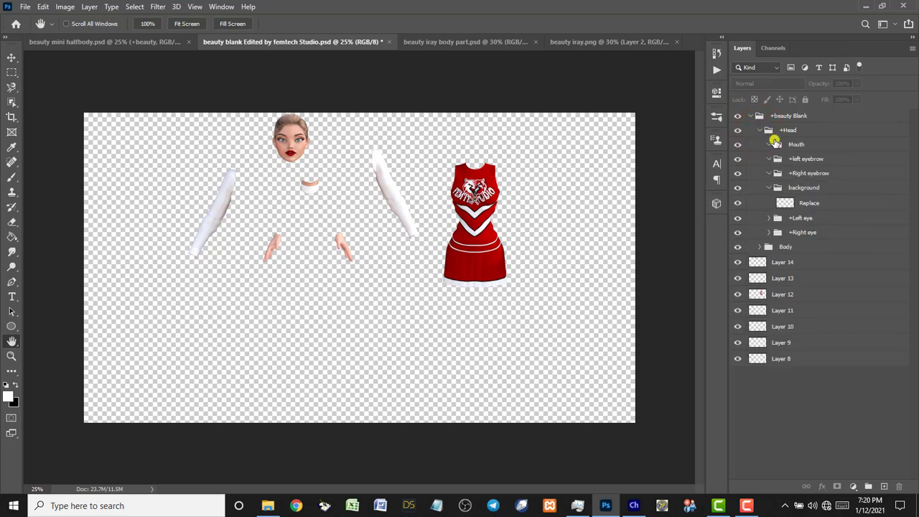
left_click(810, 188)
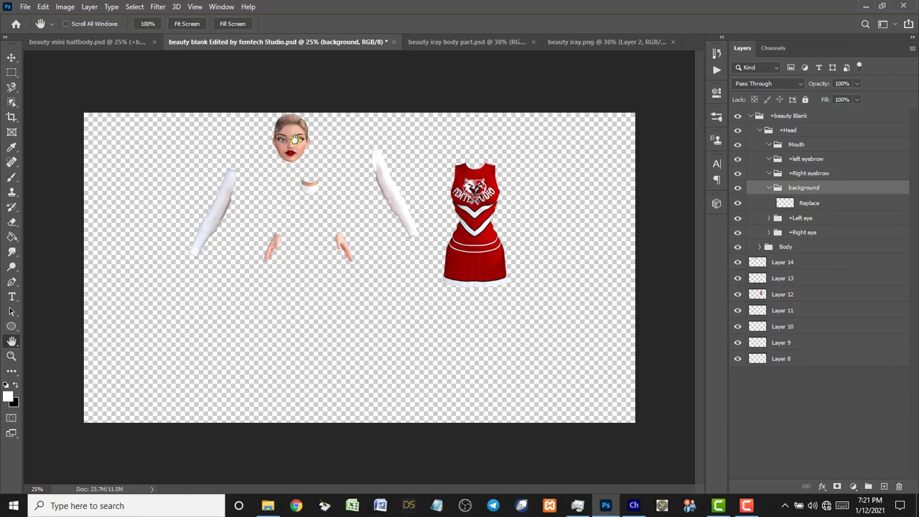
key("v")
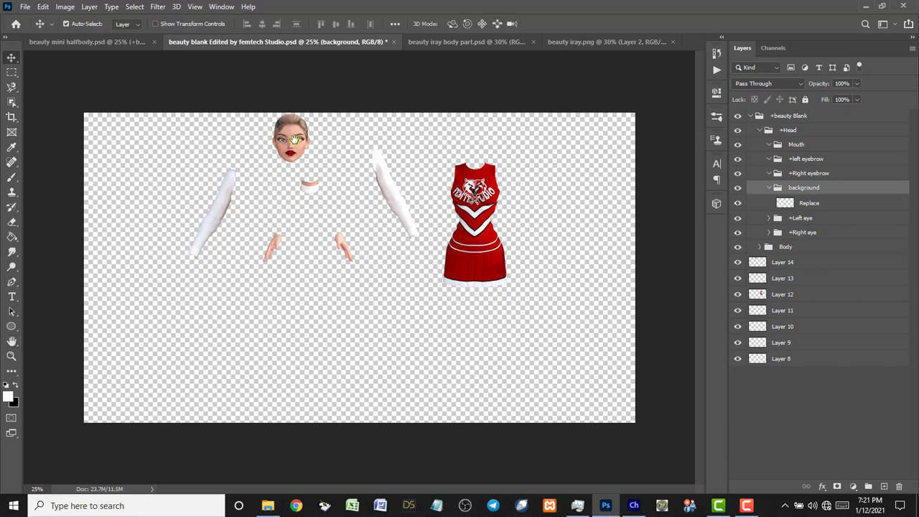
Drag Layer 14 into the background group just above the Replace layer.
left_click(12, 59)
left_click(294, 140)
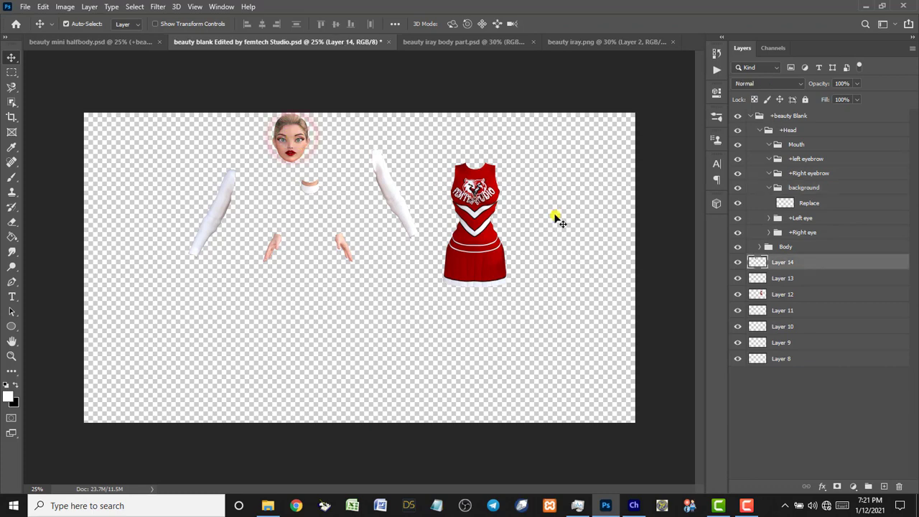
left_click(783, 264)
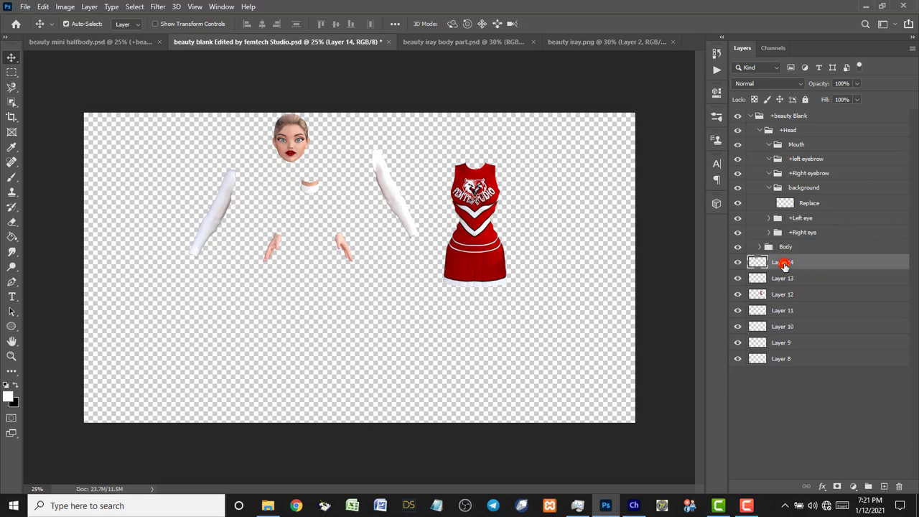
left_click_drag(783, 264, 785, 188)
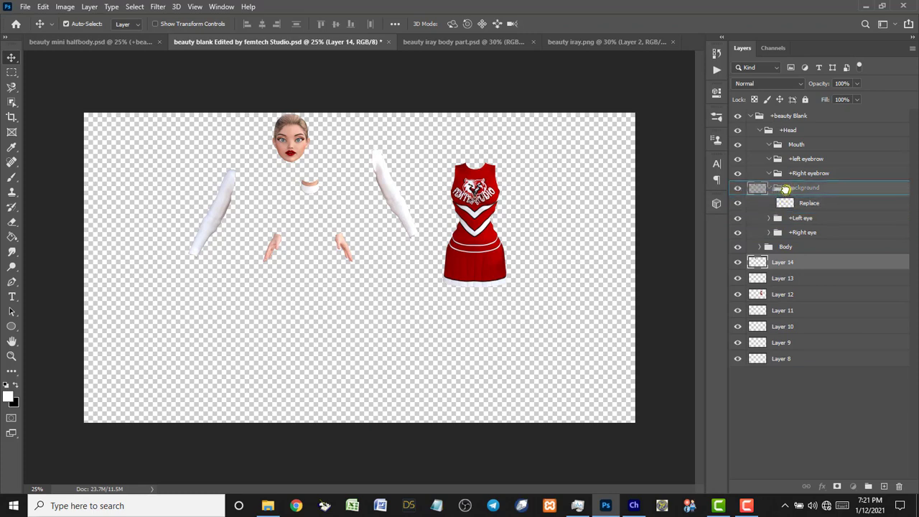
left_click_drag(786, 188, 786, 199)
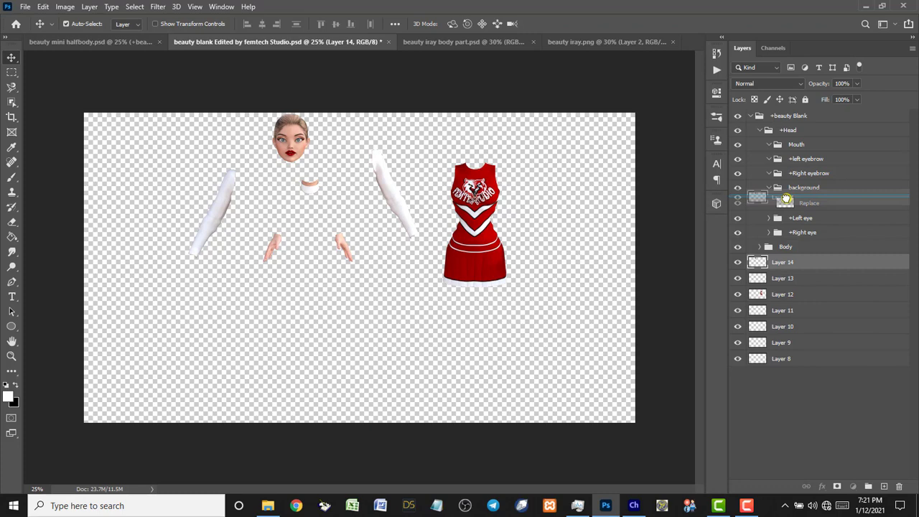
left_click_drag(786, 199, 786, 199)
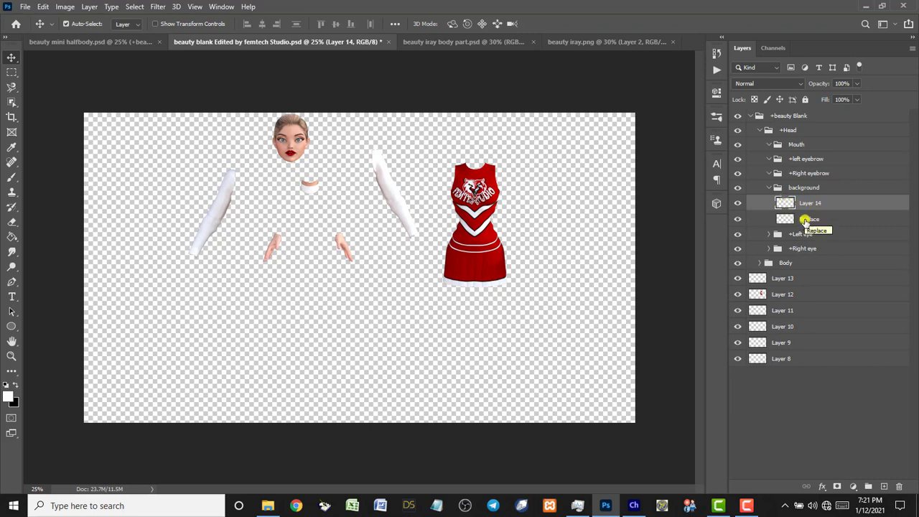
Delete the Replace placeholder layer and rename Layer 14 to 'face background'.
left_click(805, 221)
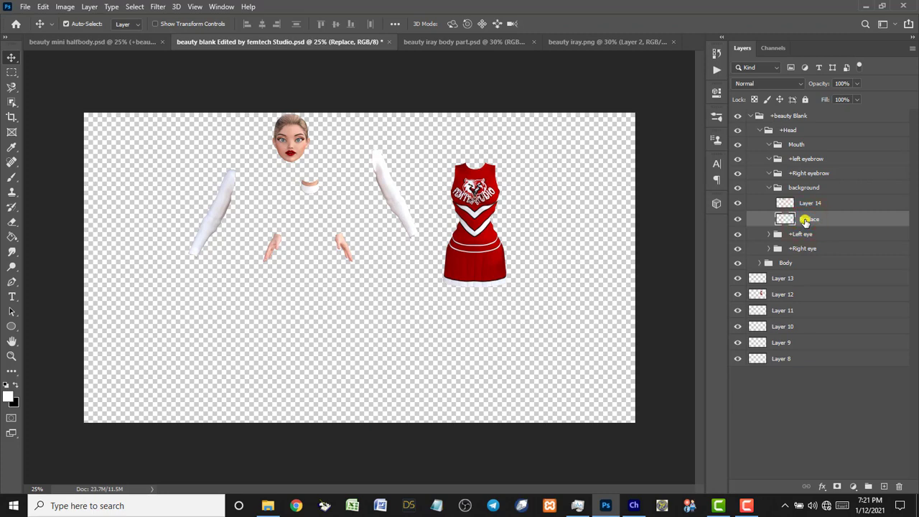
key("Delete")
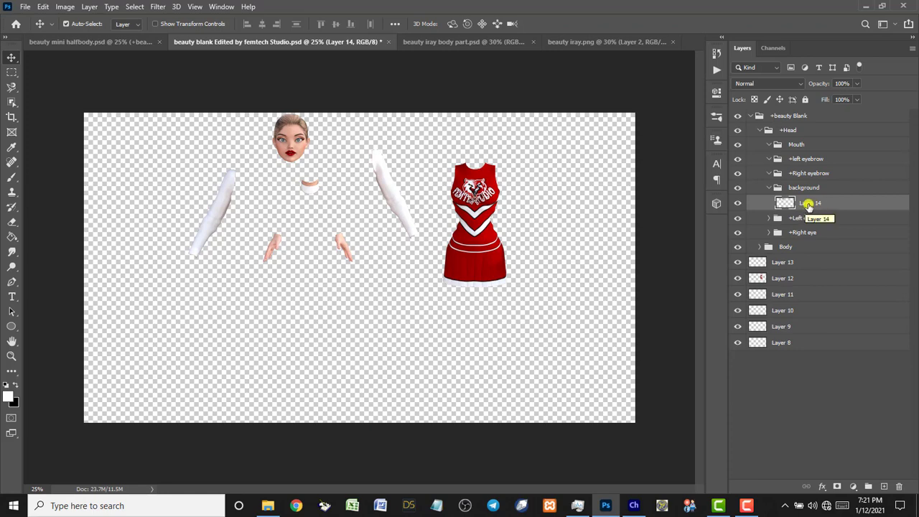
double_click(809, 204)
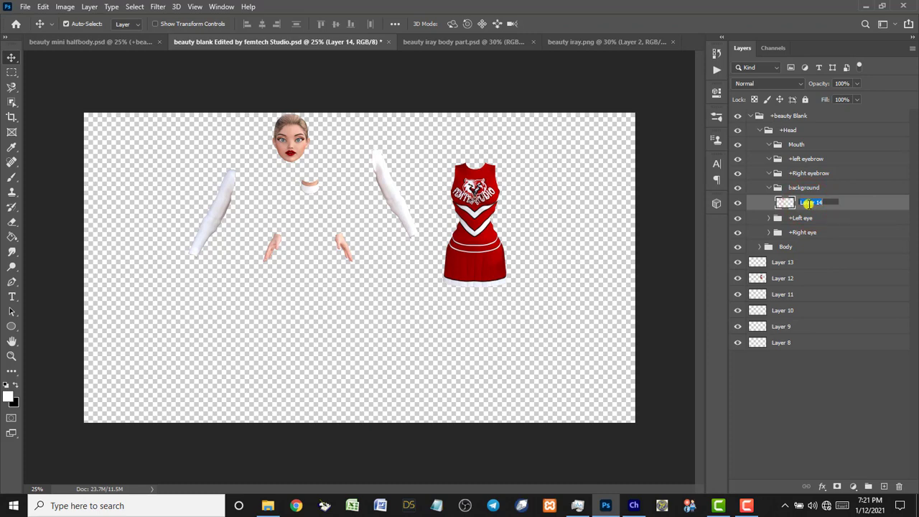
type("face background")
key("Return")
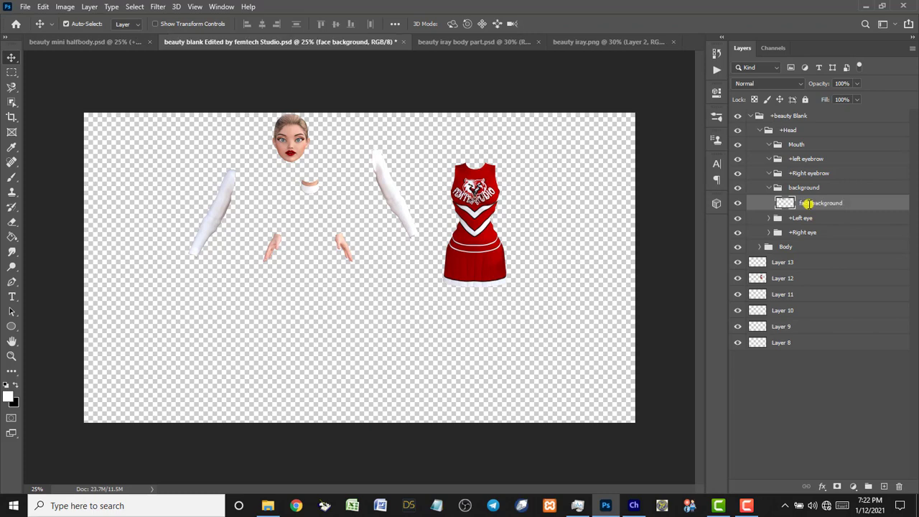
Expand and collapse the background group in the Layers panel to check its contents.
left_click(768, 188)
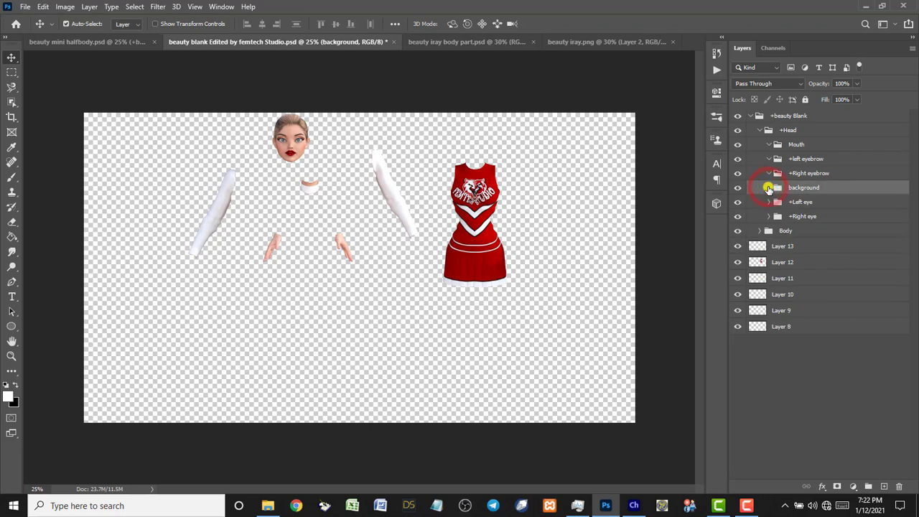
left_click(768, 188)
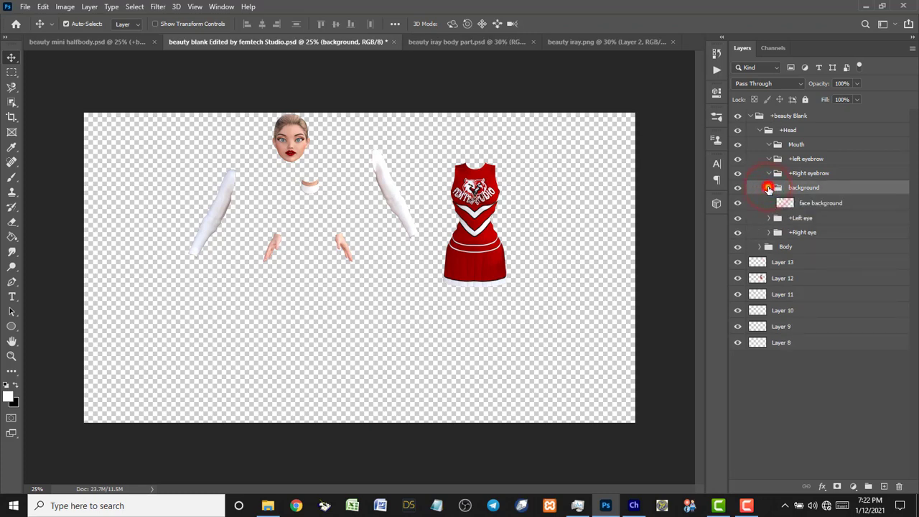
left_click(769, 188)
left_click(769, 189)
left_click(768, 188)
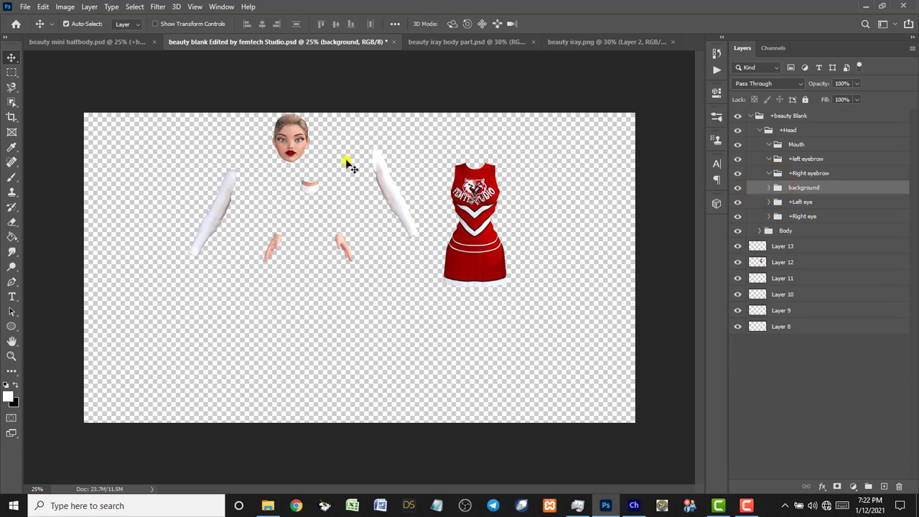
Drag the face background head image to the right on the canvas.
left_click(292, 151)
left_click_drag(300, 156, 343, 157)
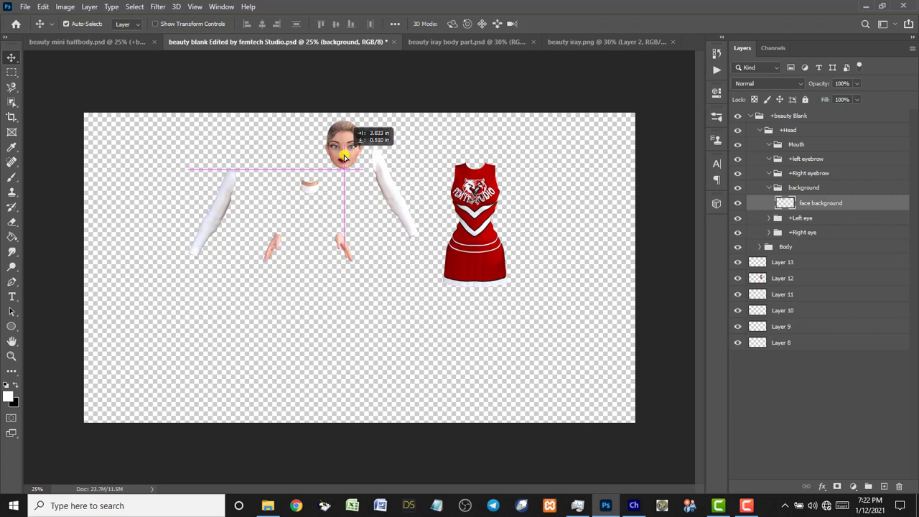
left_click_drag(343, 156, 379, 175)
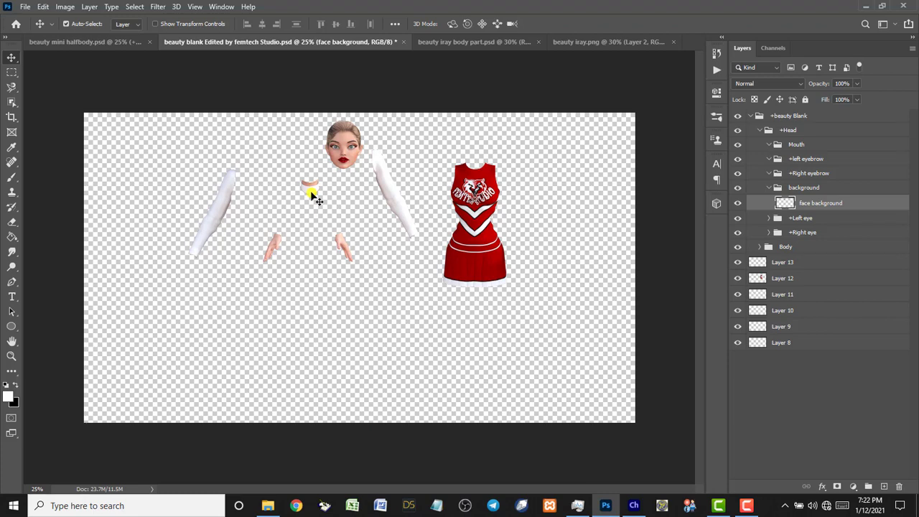
left_click(311, 190)
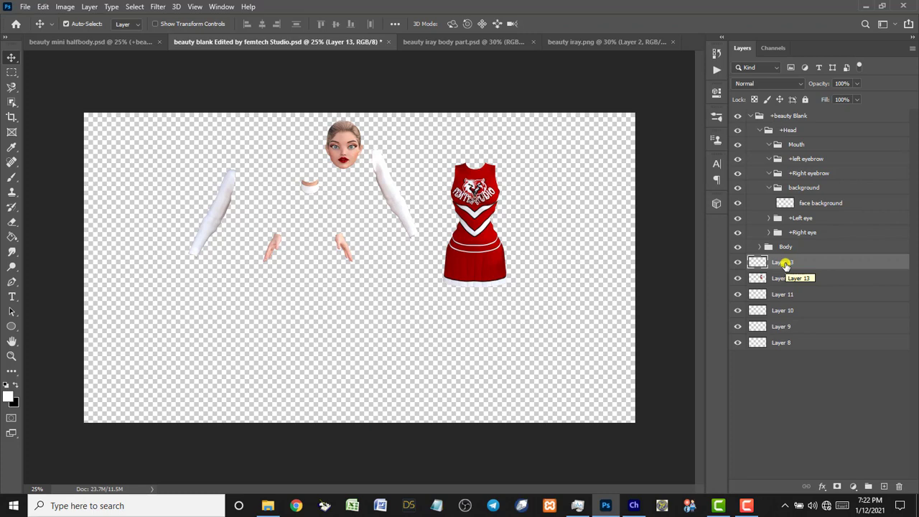
Move Layer 13 into the Body group's torso folder and rename it 'neck'.
left_click(761, 132)
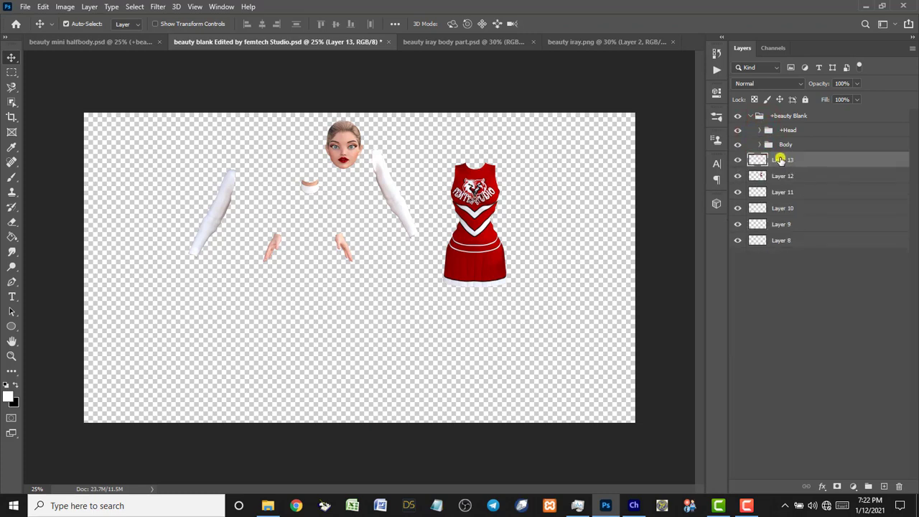
left_click(760, 145)
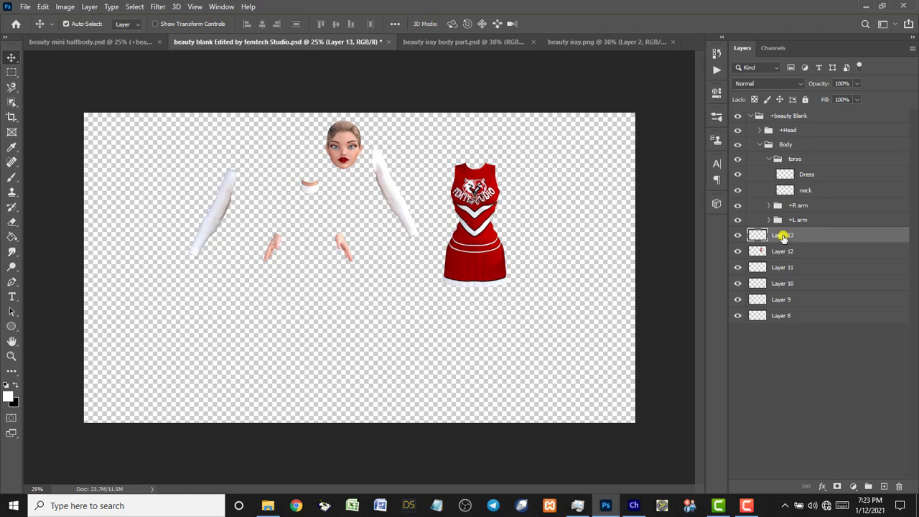
left_click_drag(782, 237, 784, 188)
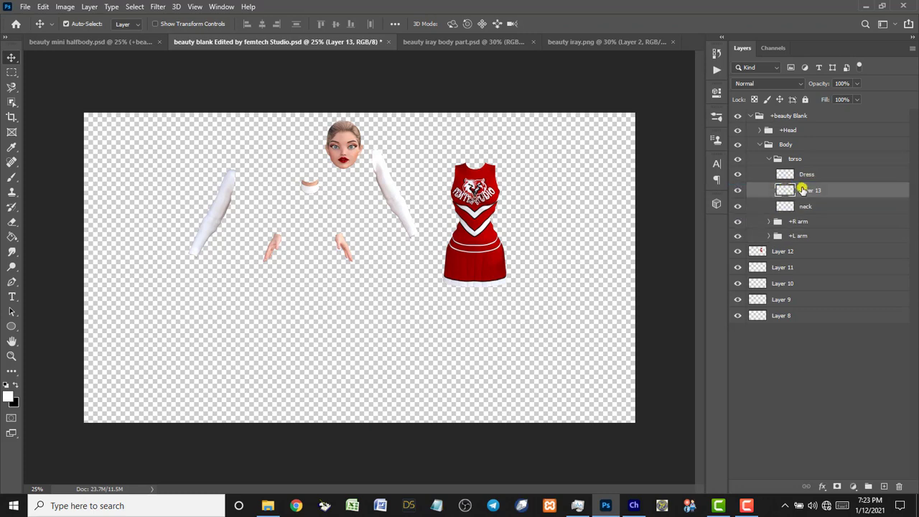
double_click(807, 191)
type("neck")
key("Return")
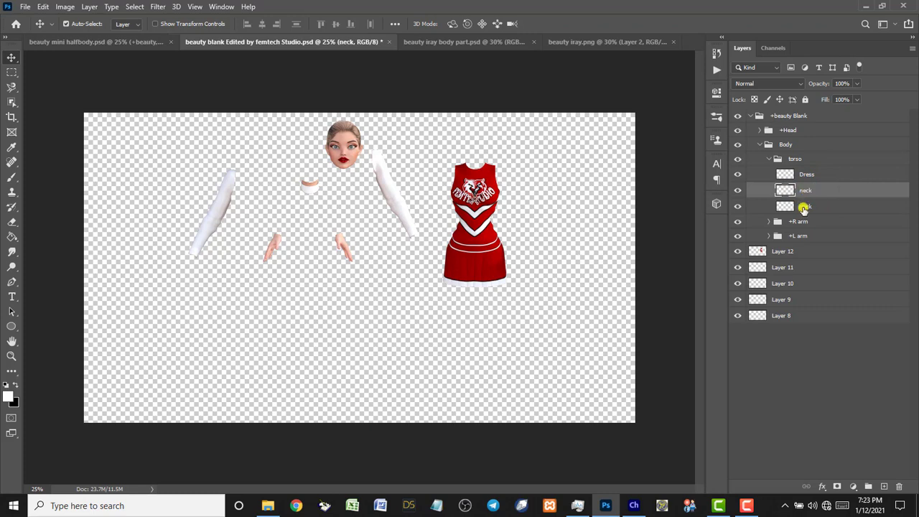
Delete the old neck layer and move the new neck piece up under the head.
left_click(804, 208)
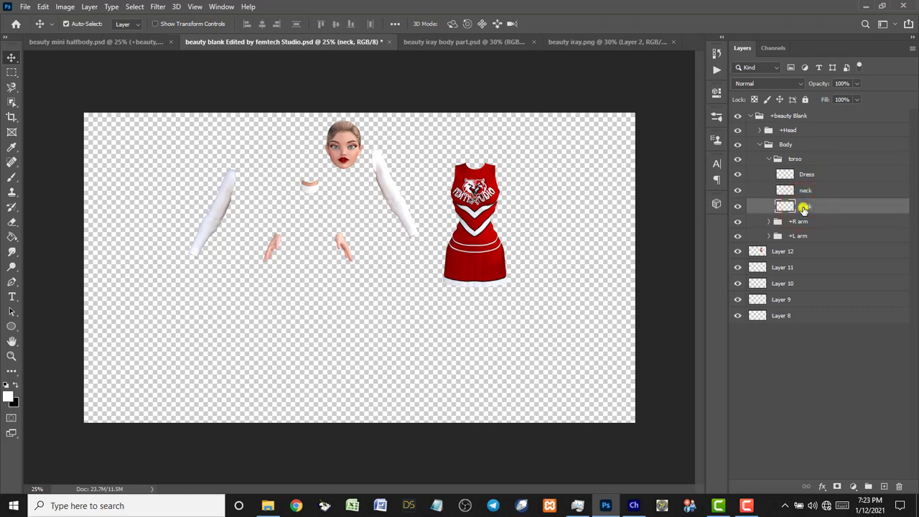
key("Delete")
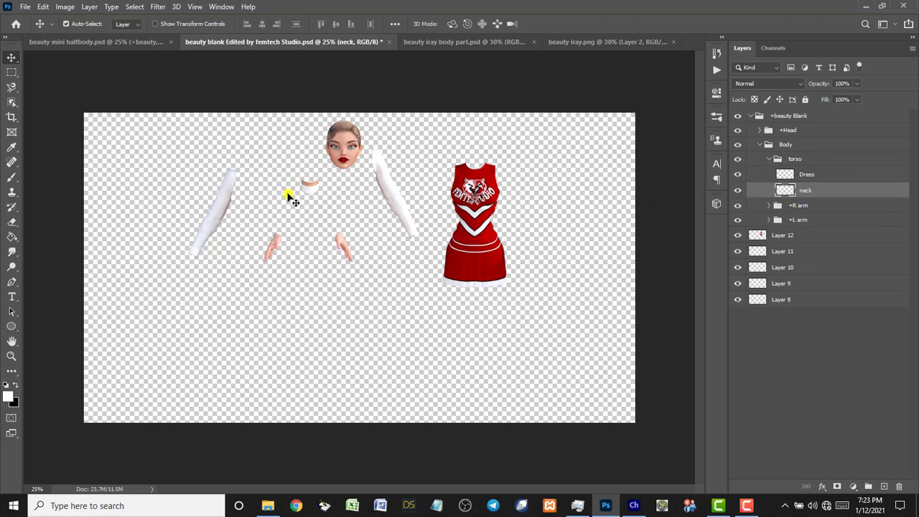
left_click_drag(307, 193, 345, 179)
Place Layer 12 in the torso folder as 'Dress' and merge the old dress layer away.
left_click(476, 179)
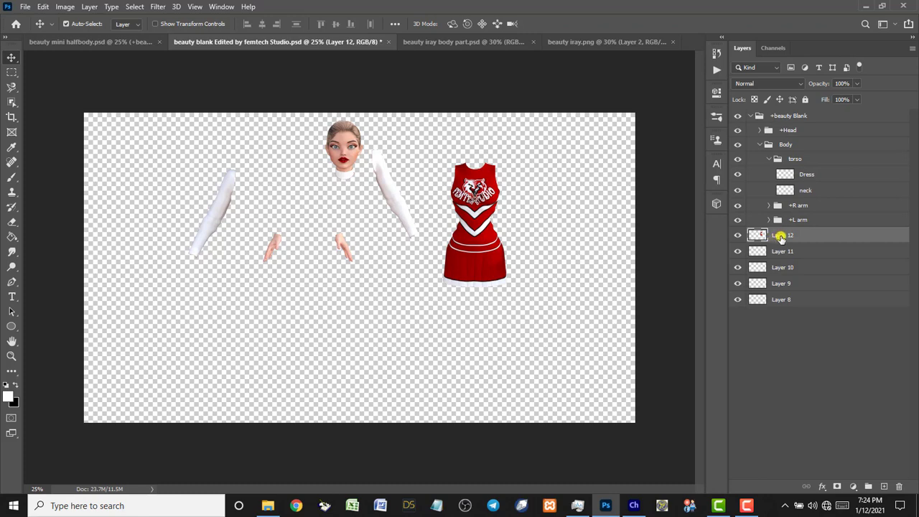
left_click_drag(780, 238, 784, 172)
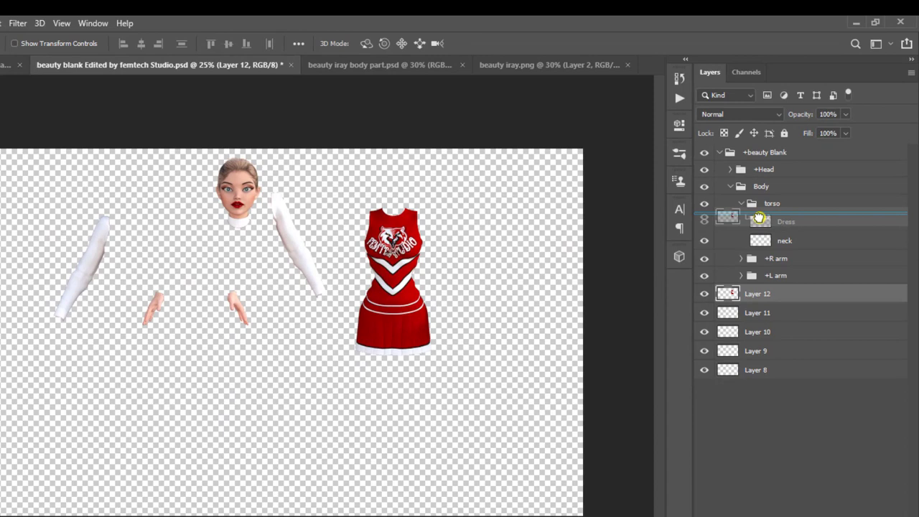
left_click_drag(759, 217, 760, 219)
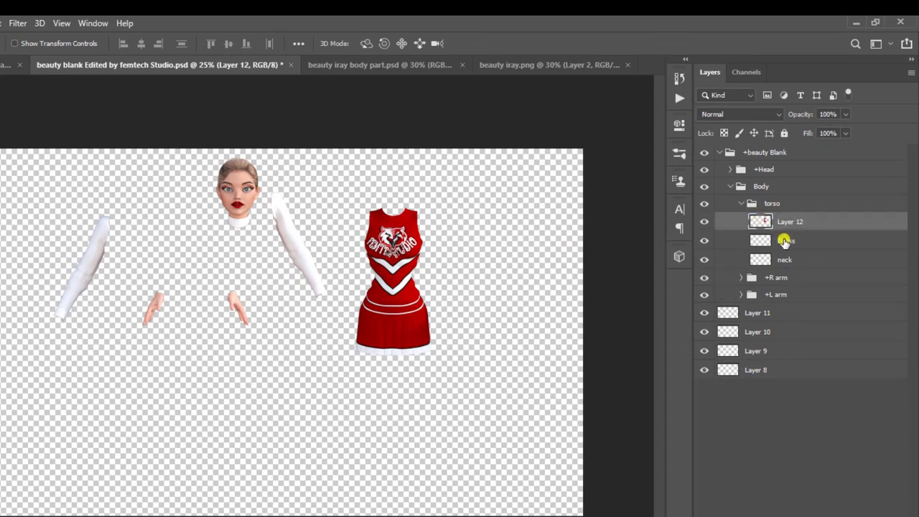
left_click(785, 242)
double_click(785, 241)
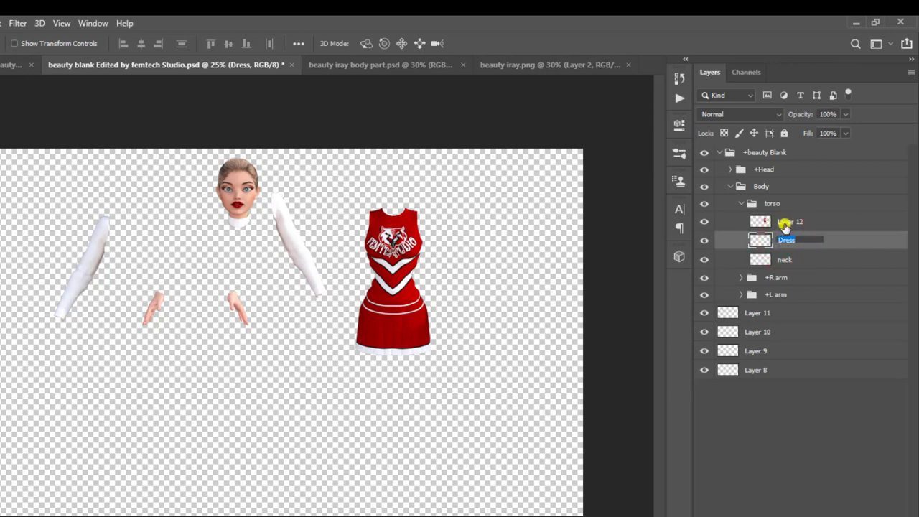
left_click(784, 221)
double_click(785, 223)
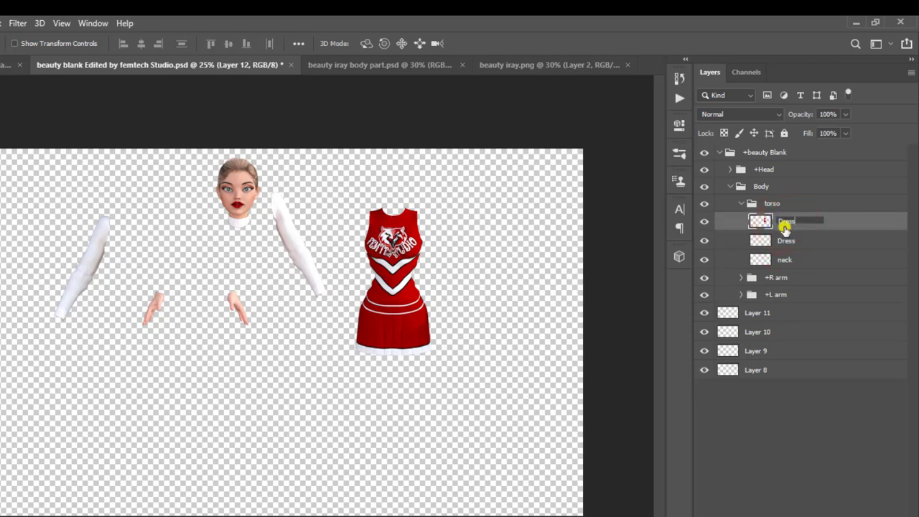
left_click(786, 241)
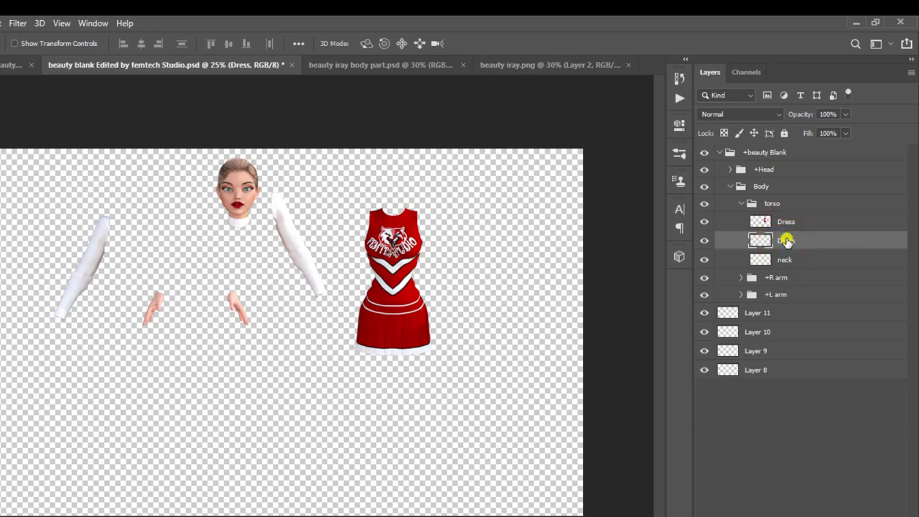
key("ctrl+e")
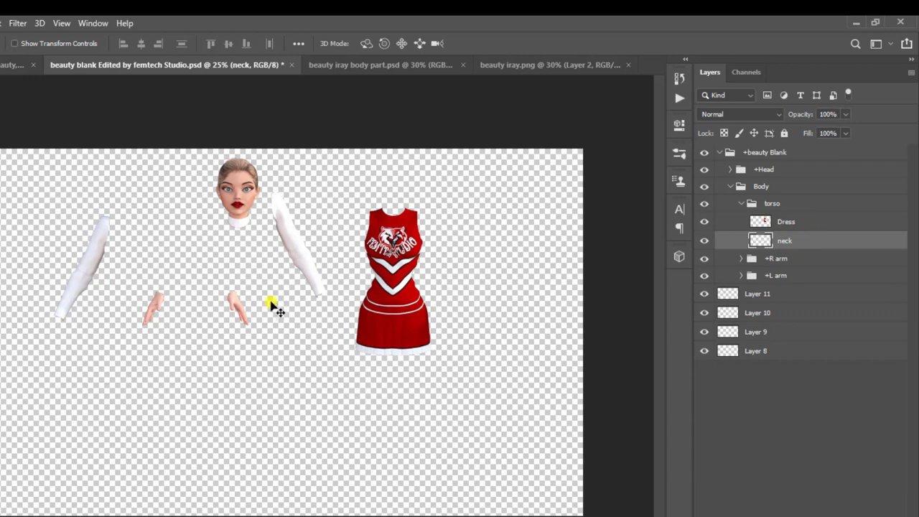
Move a hand and arm beside the dress, then slide the dress left under the head.
left_click(234, 302)
left_click_drag(234, 302, 448, 313)
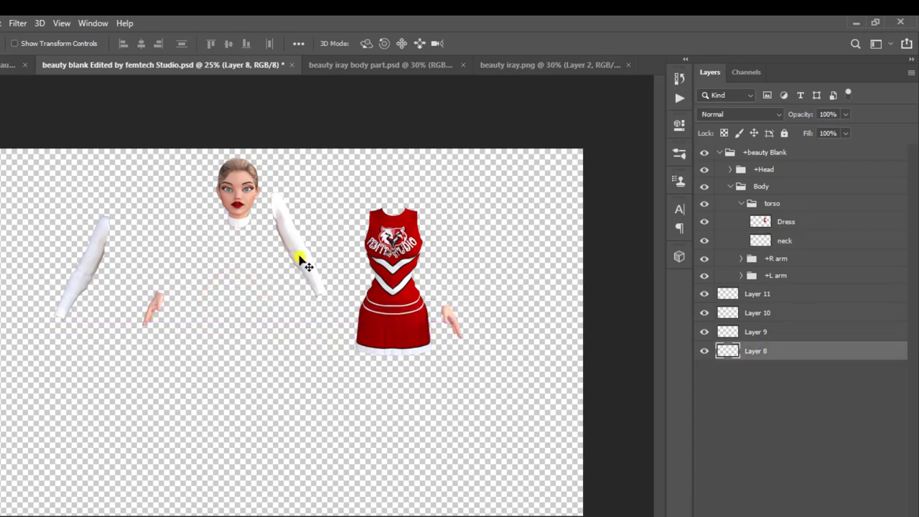
left_click_drag(295, 253, 467, 258)
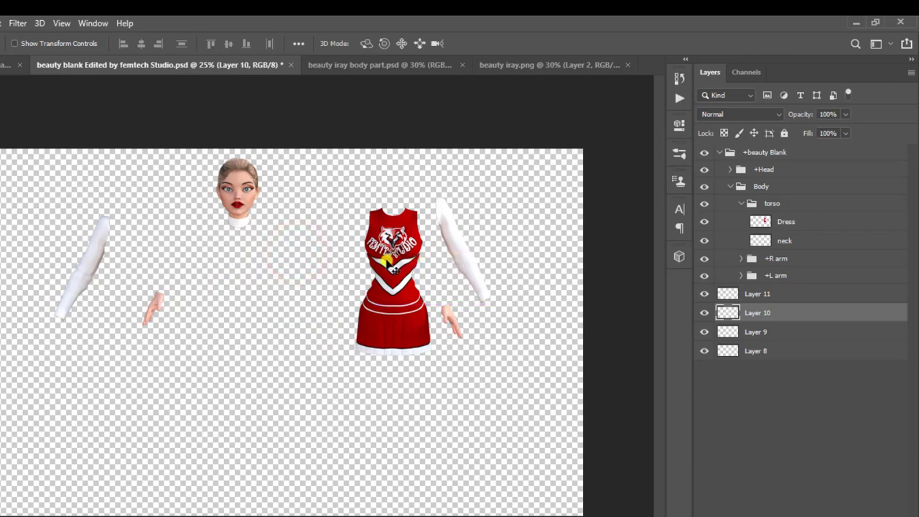
left_click(393, 262)
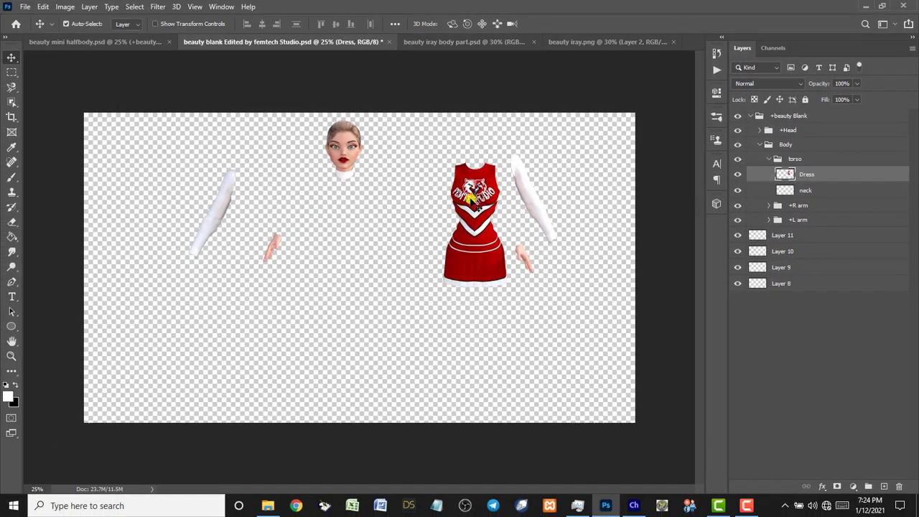
left_click_drag(473, 190, 345, 203)
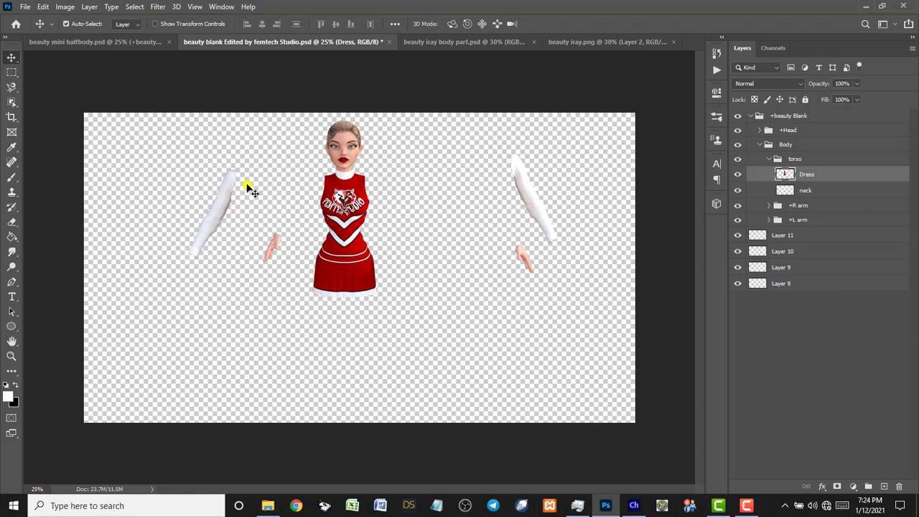
Zoom in on the character to about 50%.
key("z")
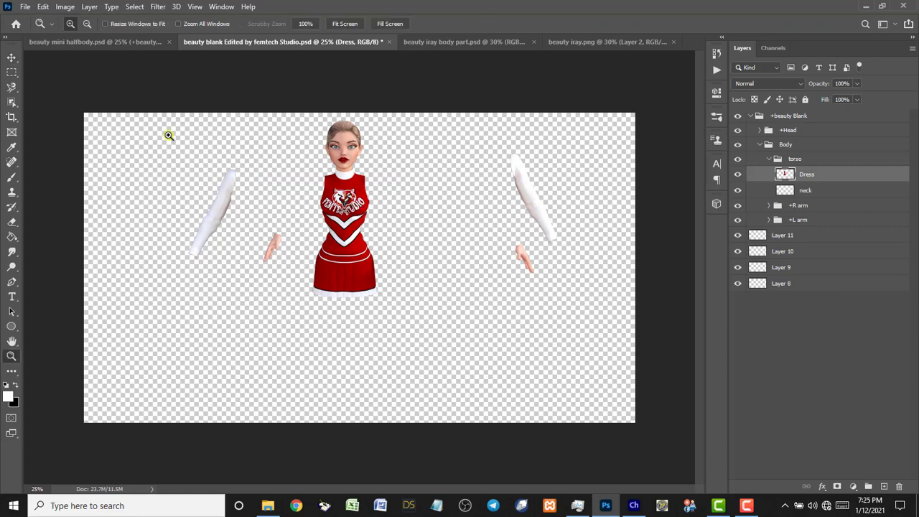
left_click_drag(156, 120, 567, 308)
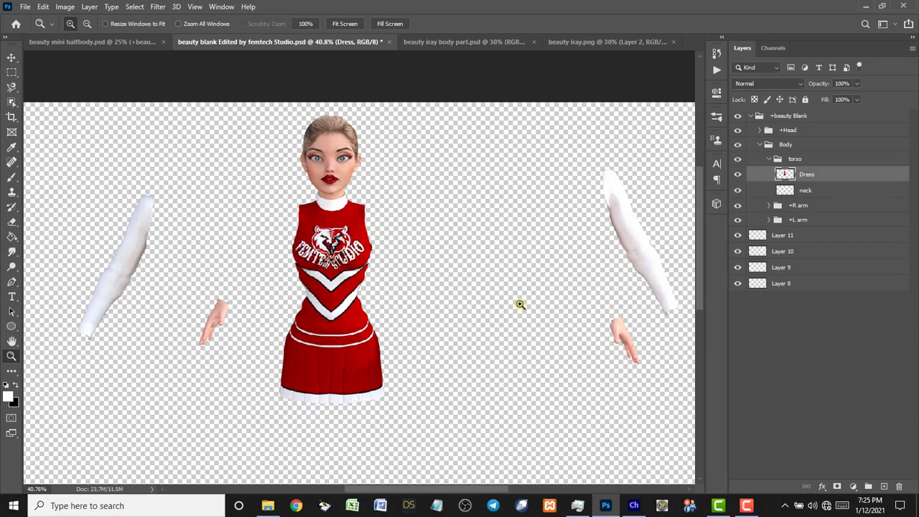
left_click(328, 280)
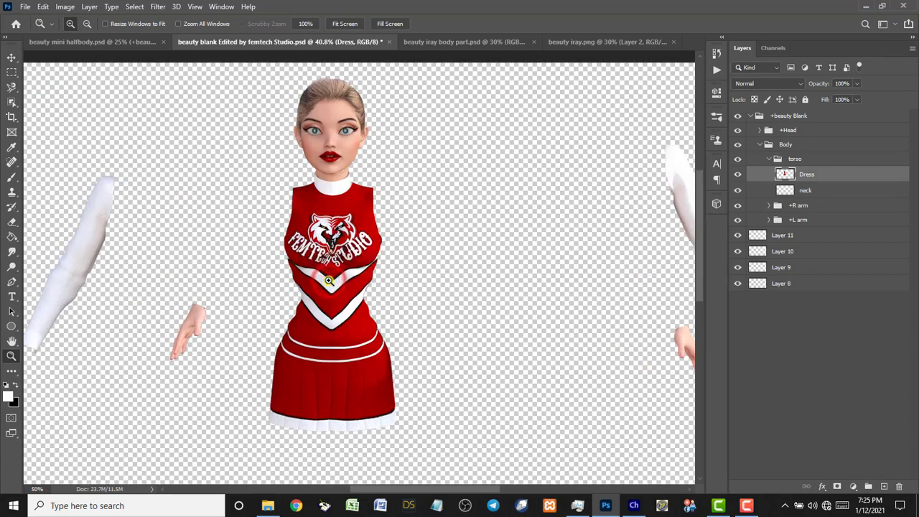
Pull the hand and white arm from the right edge back onto the canvas.
key("v")
left_click_drag(331, 284, 329, 279)
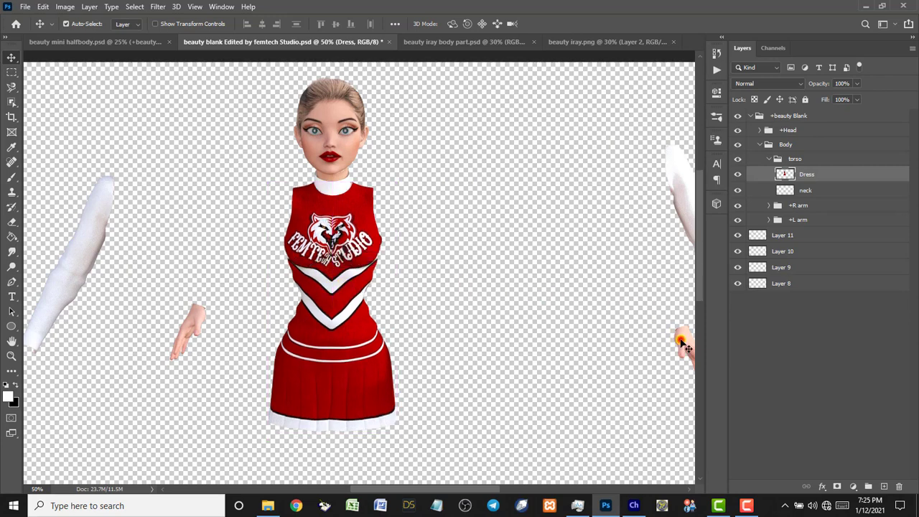
left_click_drag(683, 347, 607, 345)
left_click(681, 198)
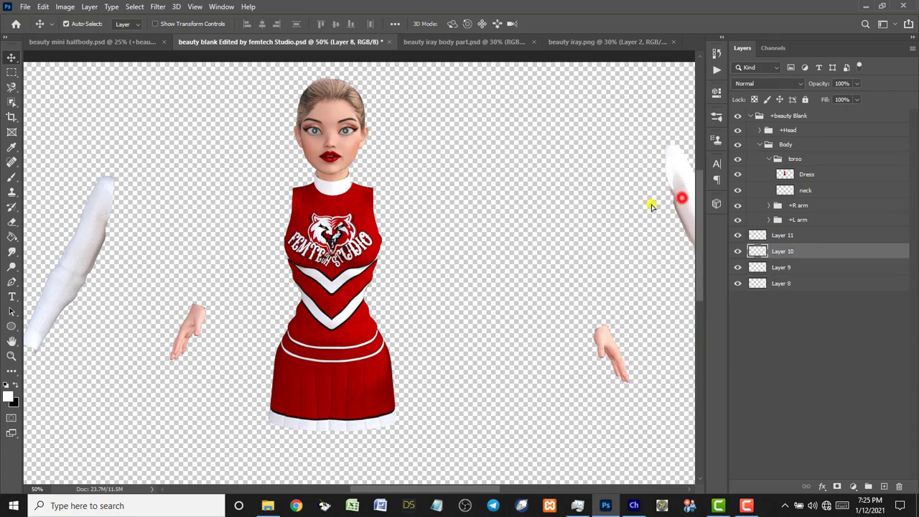
left_click_drag(651, 206, 591, 208)
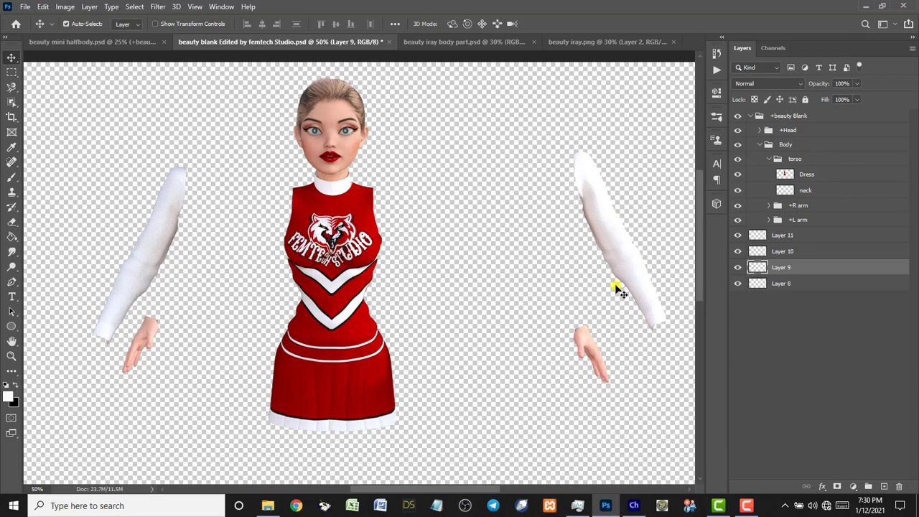
left_click(619, 249)
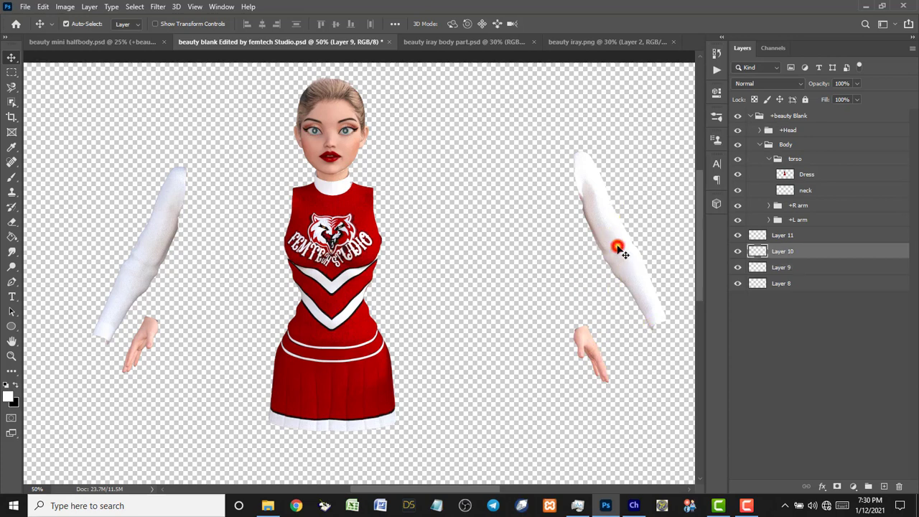
left_click(594, 352)
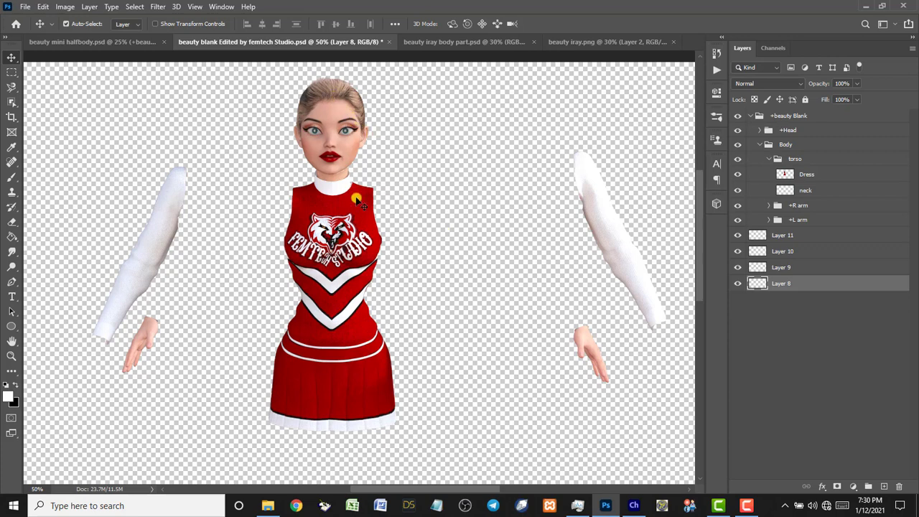
Drag Layers 10, 8, 11 and 9 so each sleeve hugs the dress with its hand at the end.
left_click_drag(597, 207, 514, 204)
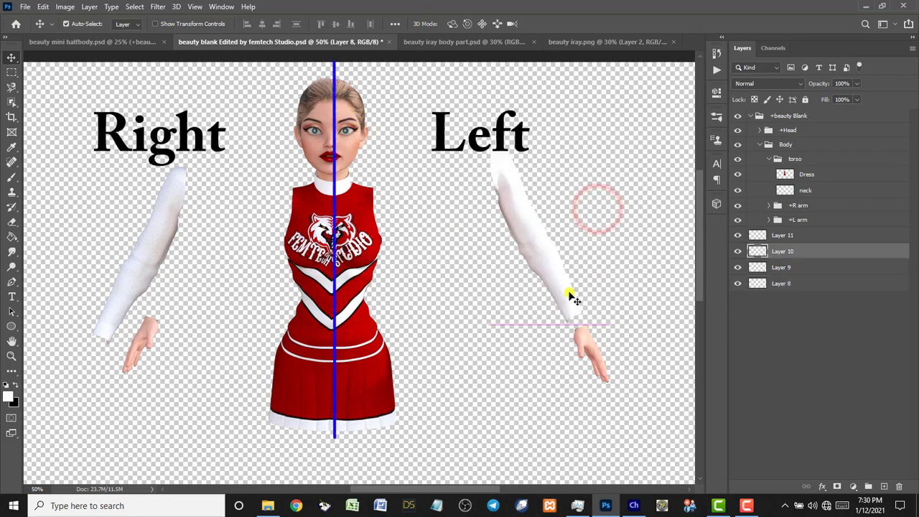
left_click_drag(585, 347, 575, 348)
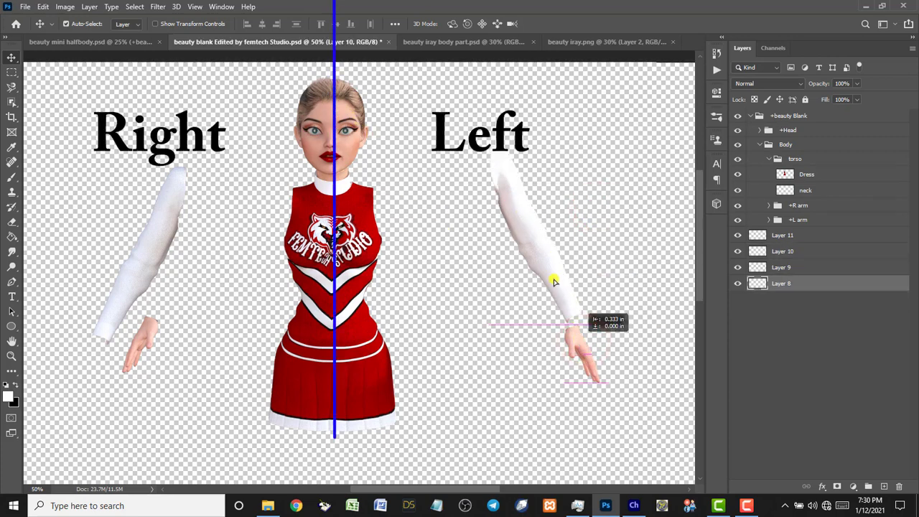
left_click_drag(553, 280, 542, 288)
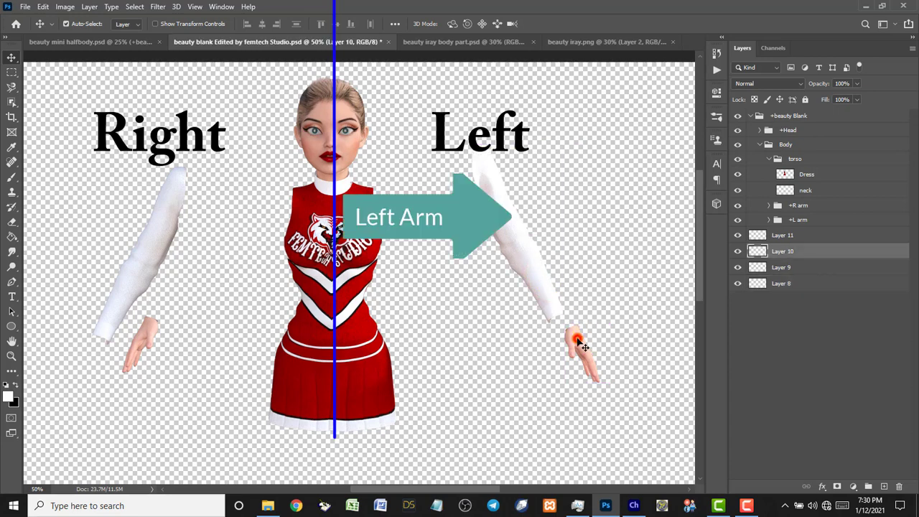
left_click_drag(582, 345, 567, 322)
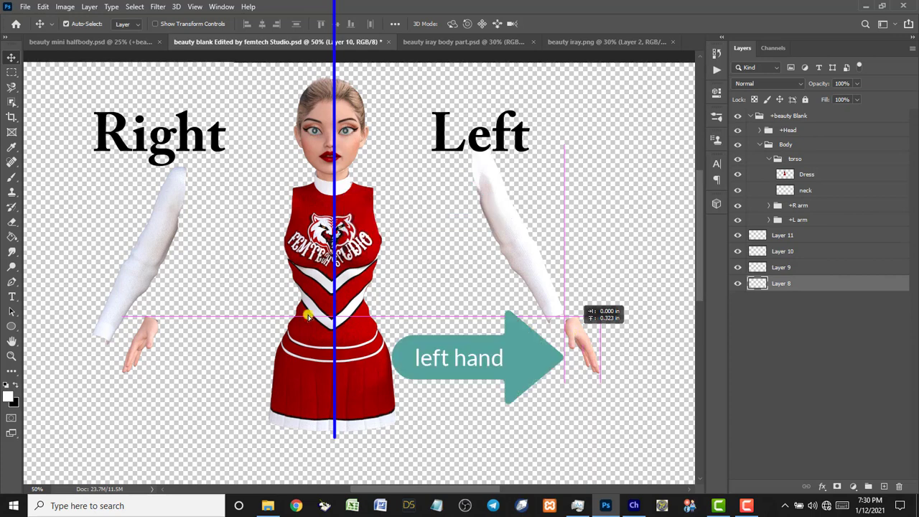
left_click_drag(129, 273, 151, 268)
left_click_drag(143, 329, 131, 339)
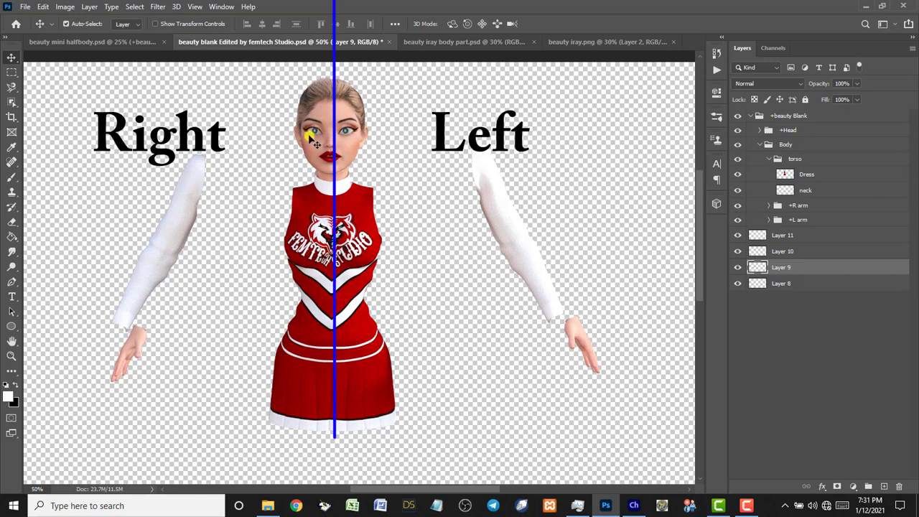
left_click(505, 222)
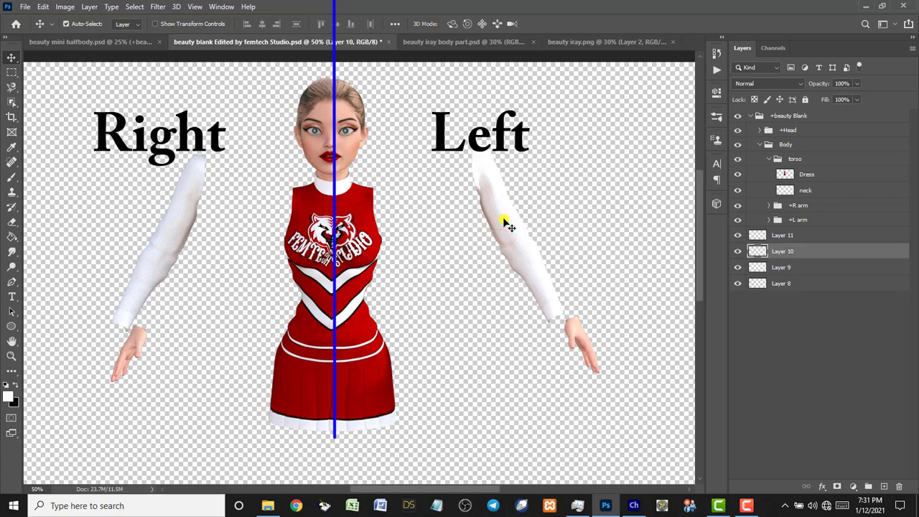
Move the left arm layer, Layer 10, into the +L arm group.
left_click_drag(758, 242, 815, 240)
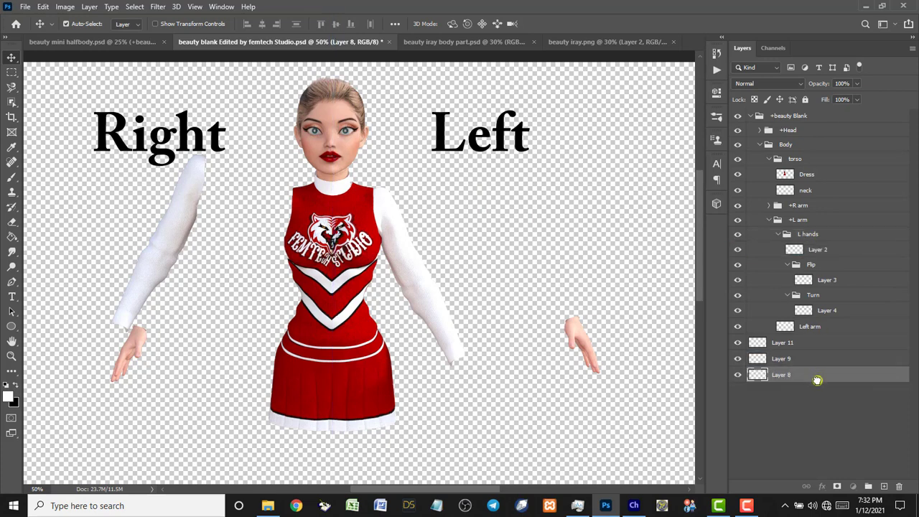
left_click(581, 337)
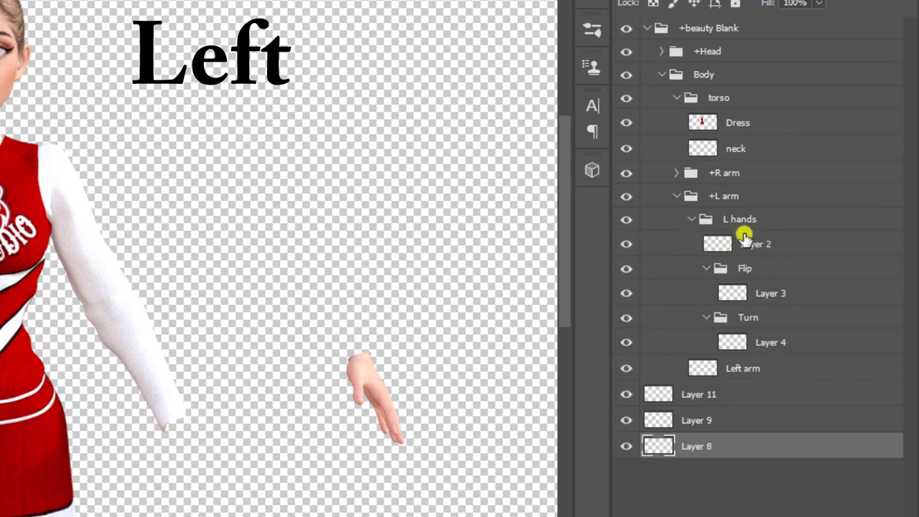
left_click(369, 384)
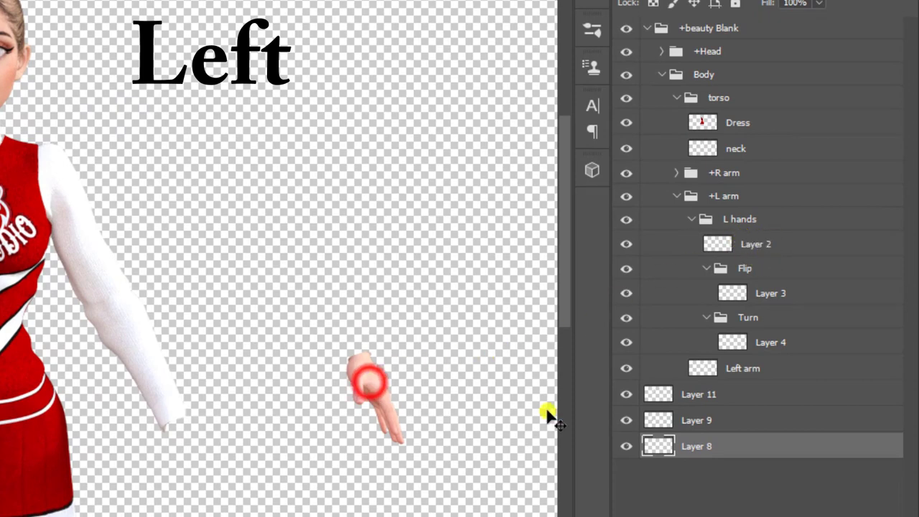
Put Layer 8 in L hands, delete the old Layer 2, and rename Layer 8 'left hand'.
left_click_drag(697, 446, 699, 243)
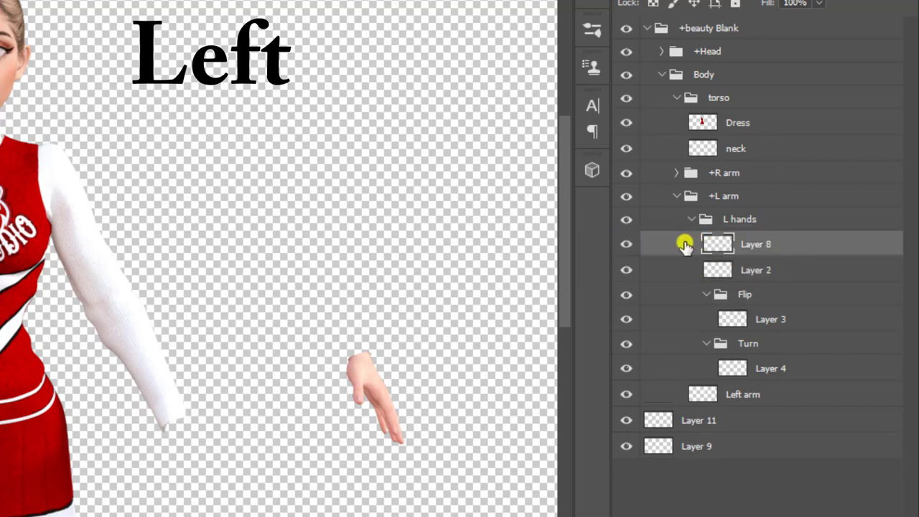
left_click_drag(683, 242, 682, 215)
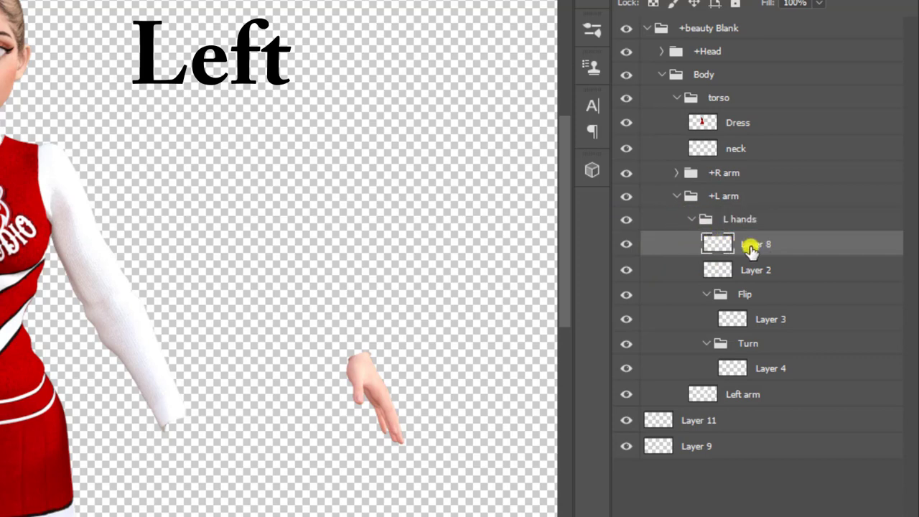
left_click(750, 275)
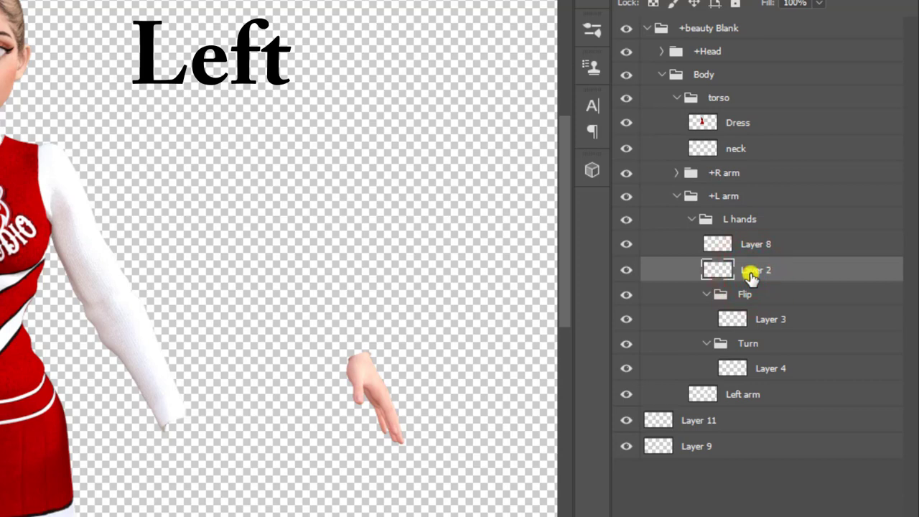
key("Delete")
double_click(751, 243)
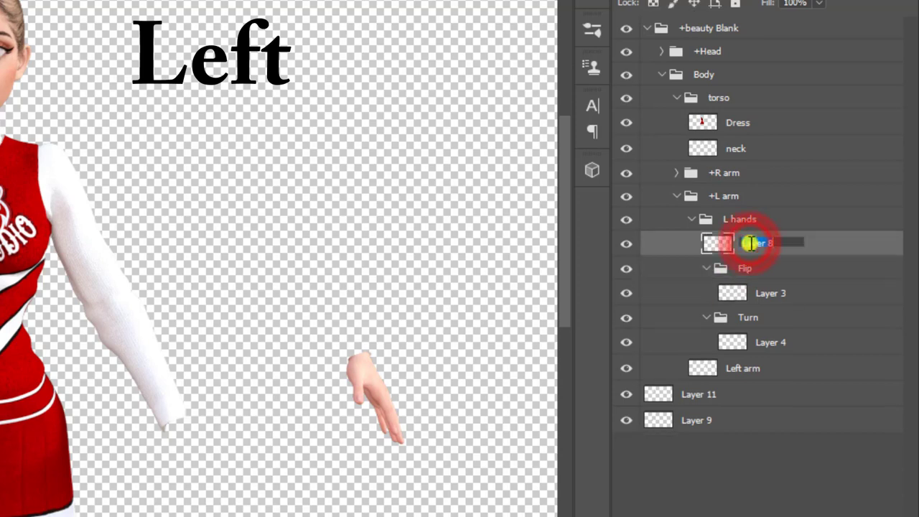
key("BackSpace")
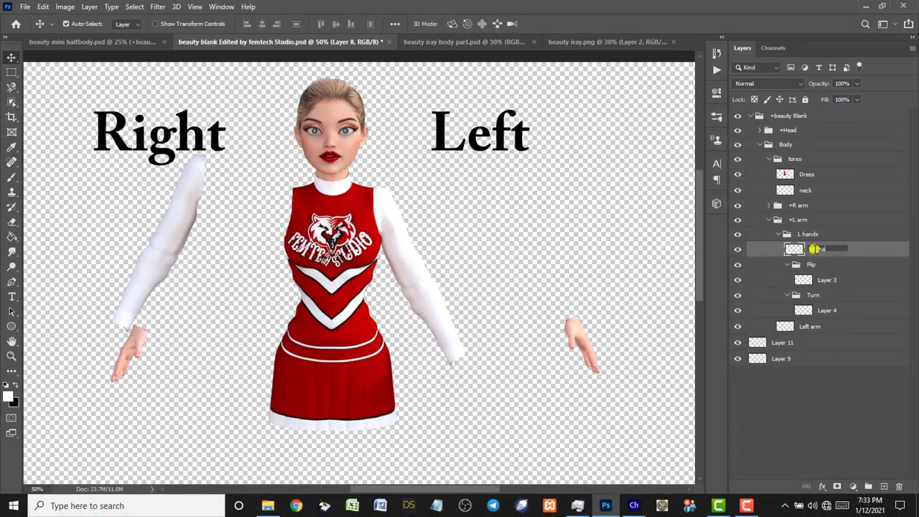
key("Return")
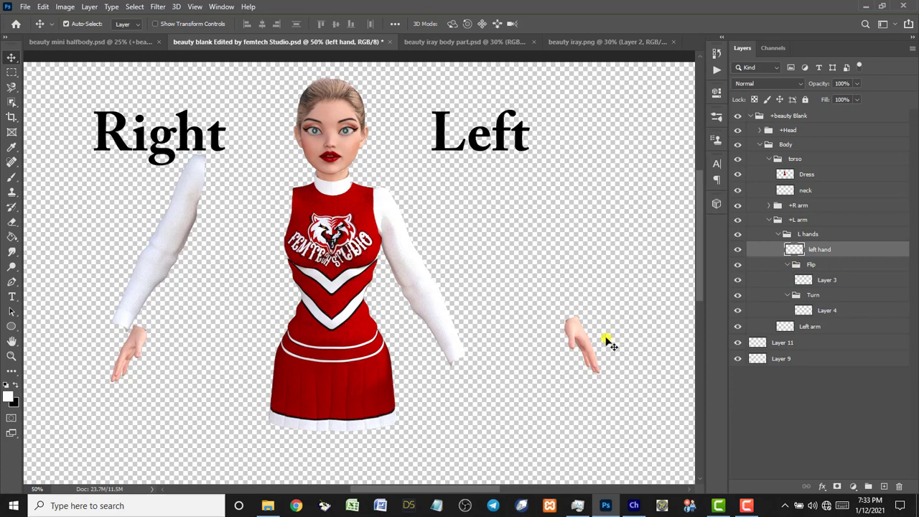
Attach the left hand to its sleeve, collapse the +L arm group, and select Layer 11.
left_click_drag(581, 344, 466, 377)
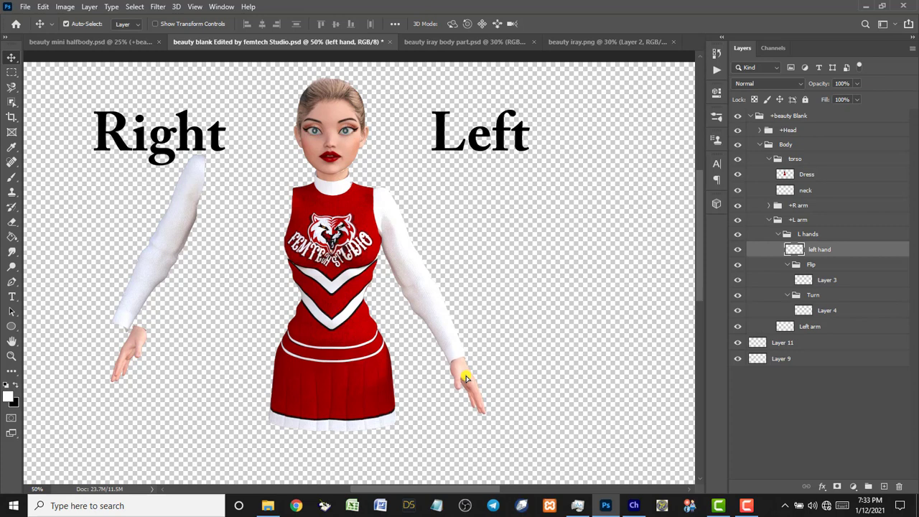
left_click(769, 220)
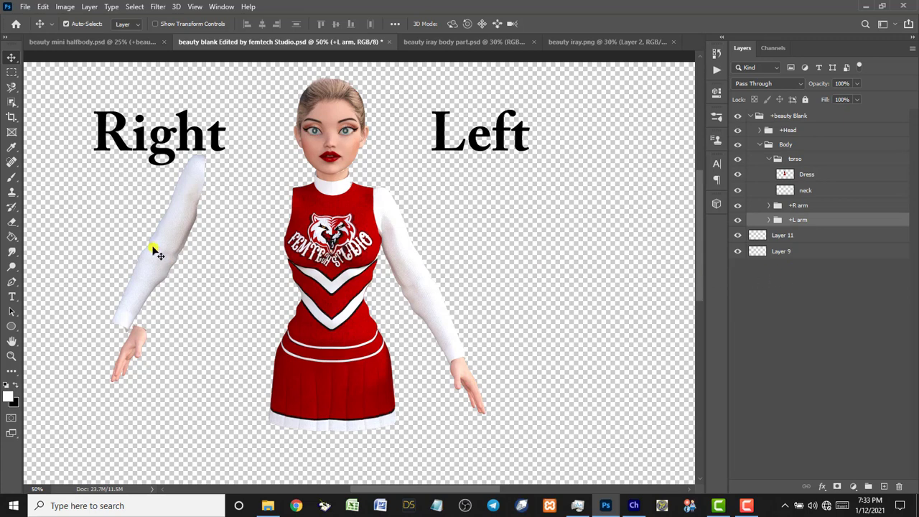
left_click(166, 228)
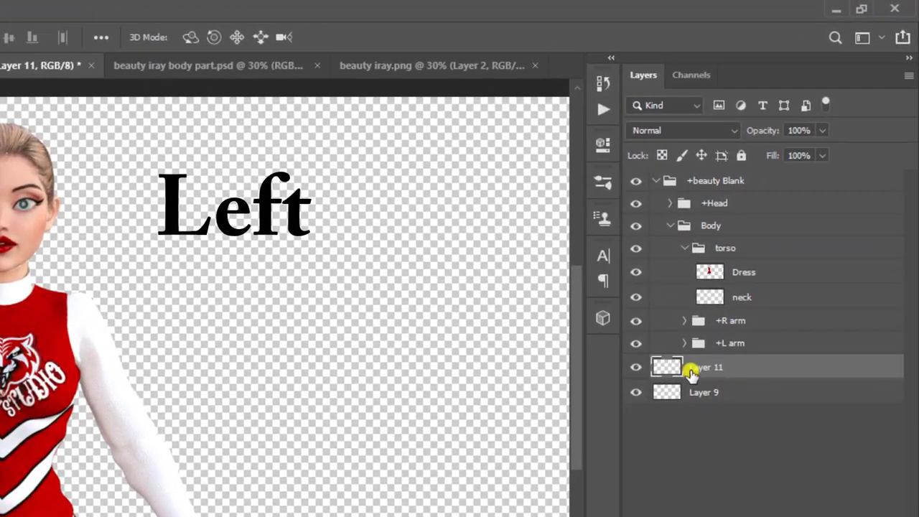
Move Layer 11 into +R arm, name it 'right arm', and delete the old right arm layer.
left_click(683, 321)
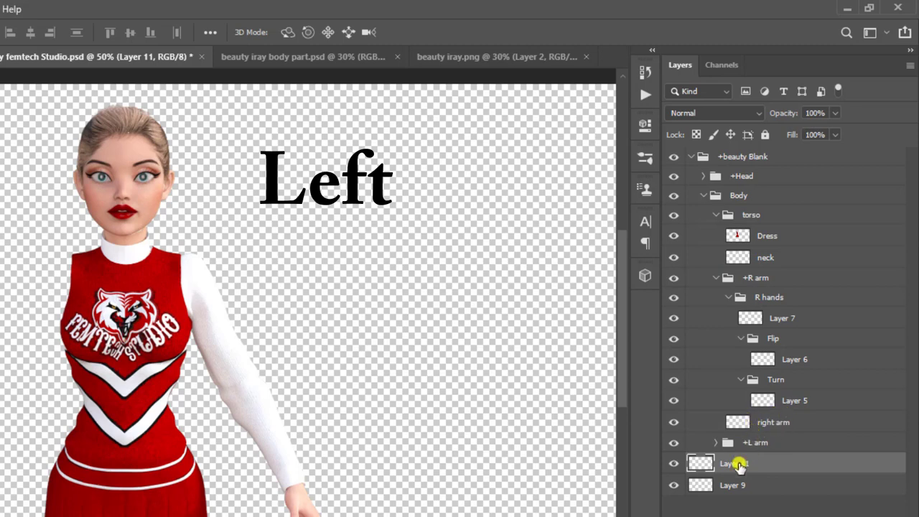
left_click_drag(740, 464, 741, 420)
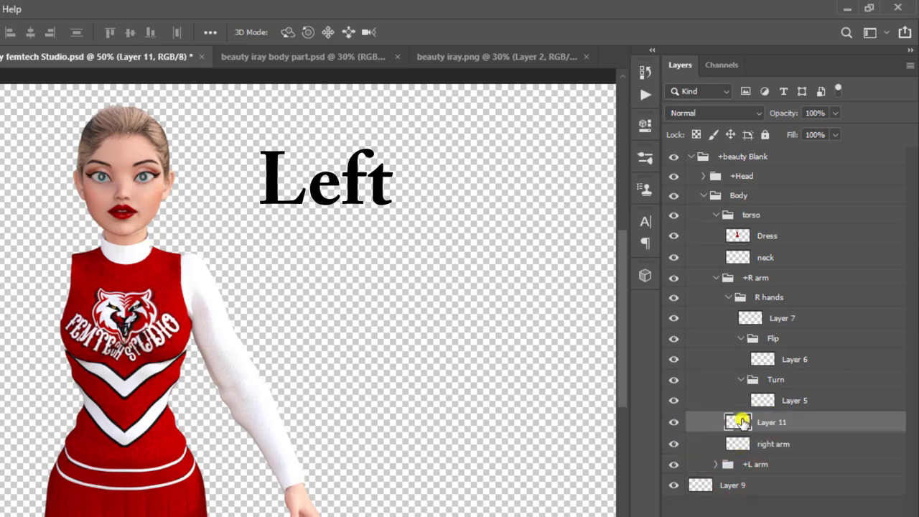
double_click(768, 444)
key("ctrl+c")
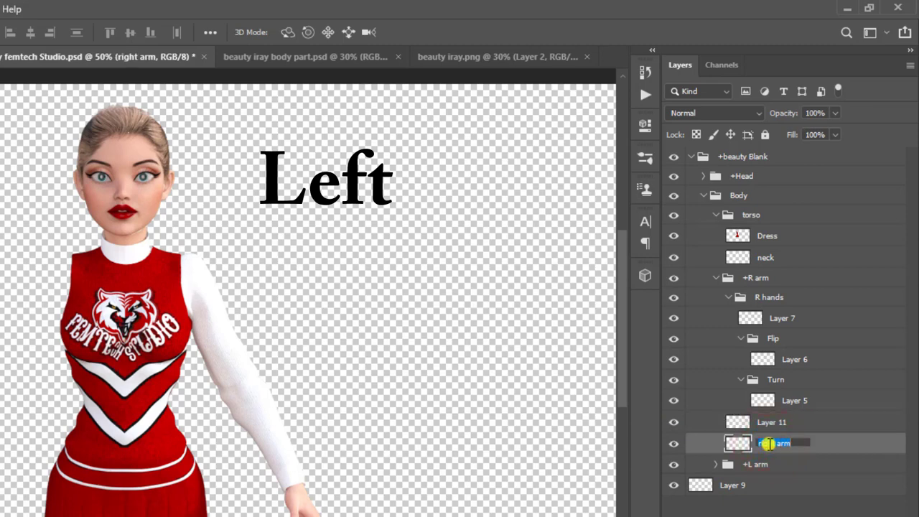
left_click(769, 420)
double_click(770, 423)
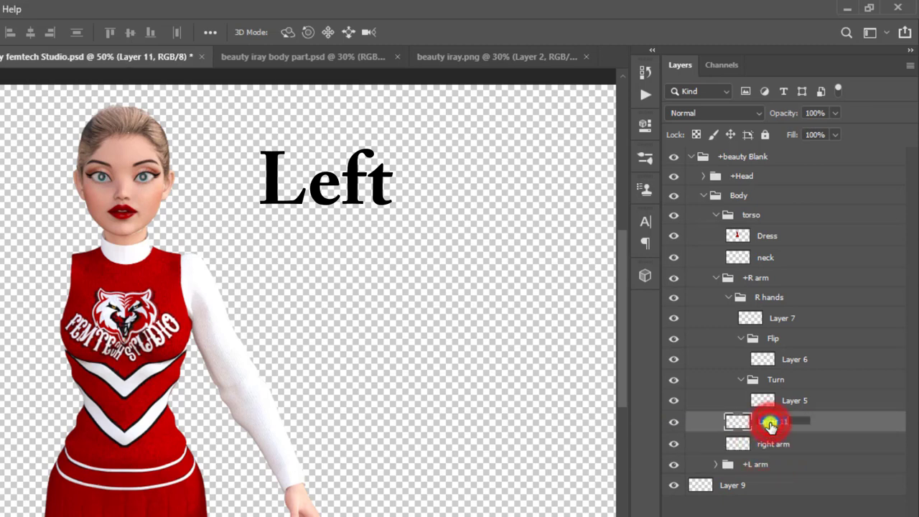
key("ctrl+v")
key("Return")
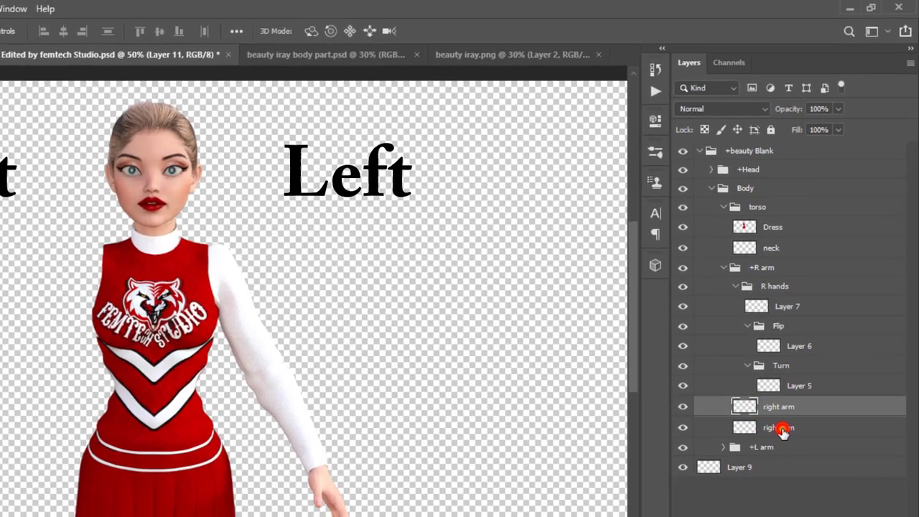
left_click(783, 429)
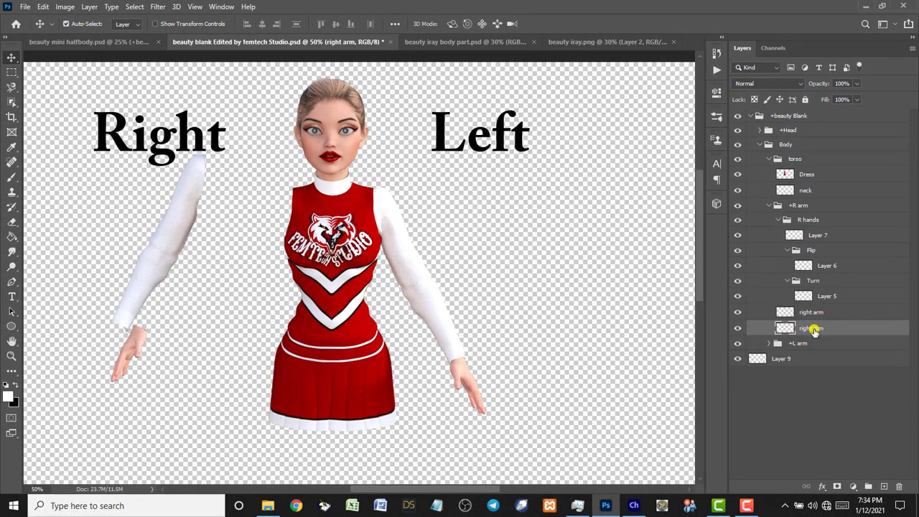
key("Delete")
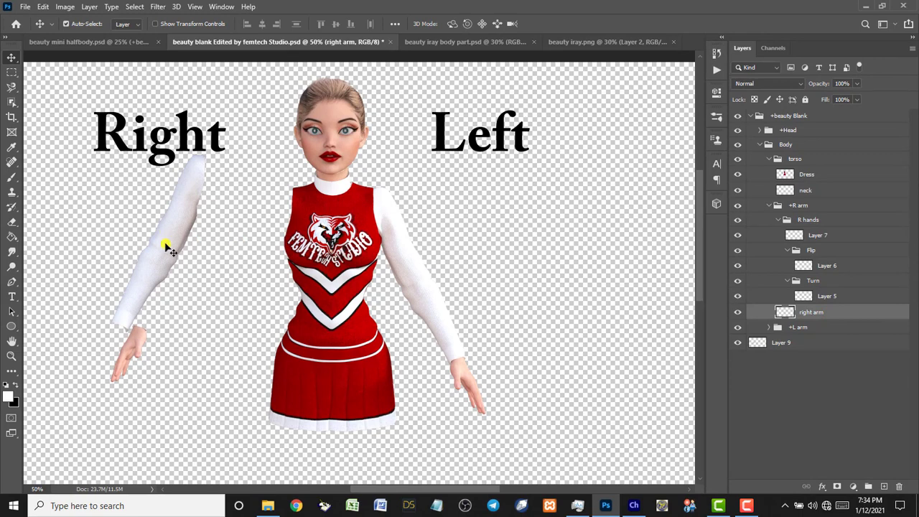
Nudge the right arm against the shoulder, then move Layer 9 into the R hands group.
left_click_drag(167, 248, 242, 279)
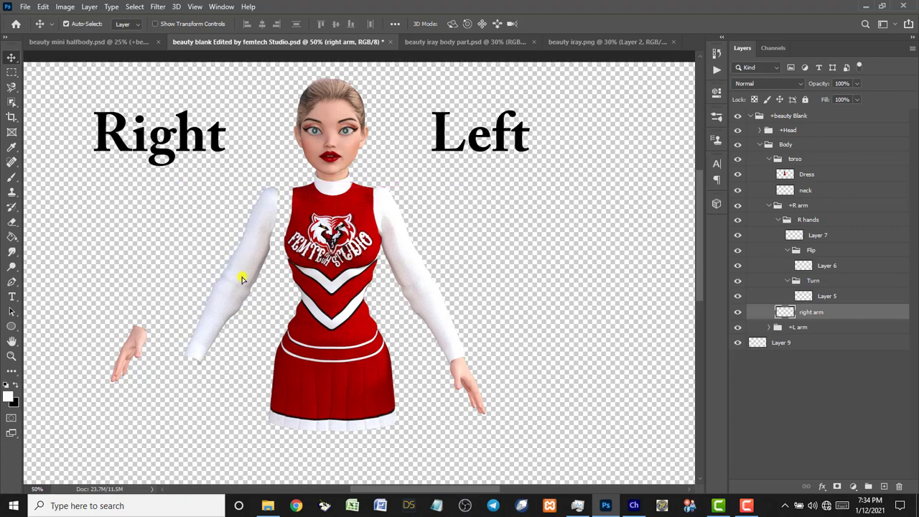
key("Right")
key("Right")
key("Right")
key("Right")
key("Right")
key("Right")
key("Right")
key("Right")
key("Right")
key("Right")
key("Right")
key("Right")
key("Right")
key("Right")
key("Right")
key("Right")
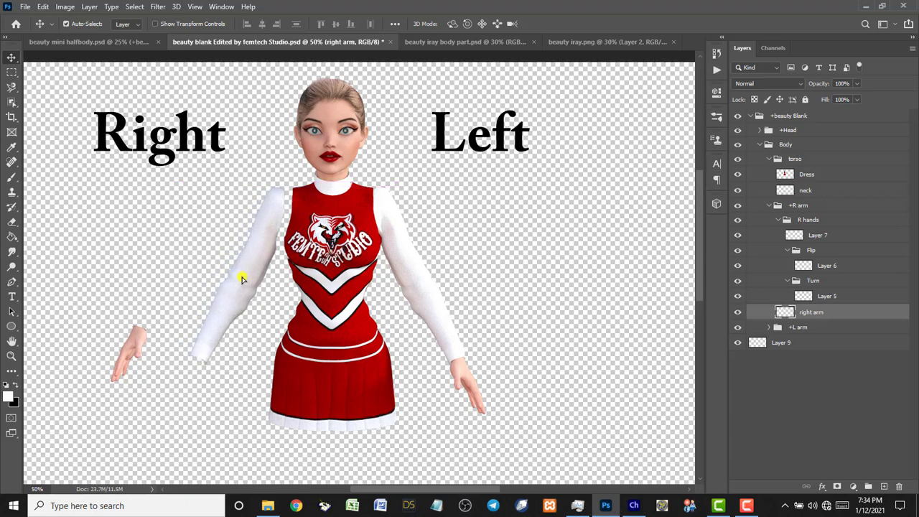
key("Right")
key("Right")
key("Right")
key("Right")
key("Right")
key("Right")
key("Right")
key("Right")
key("Right")
key("Right")
key("Right")
key("Right")
key("Right")
key("Right")
key("Right")
key("Right")
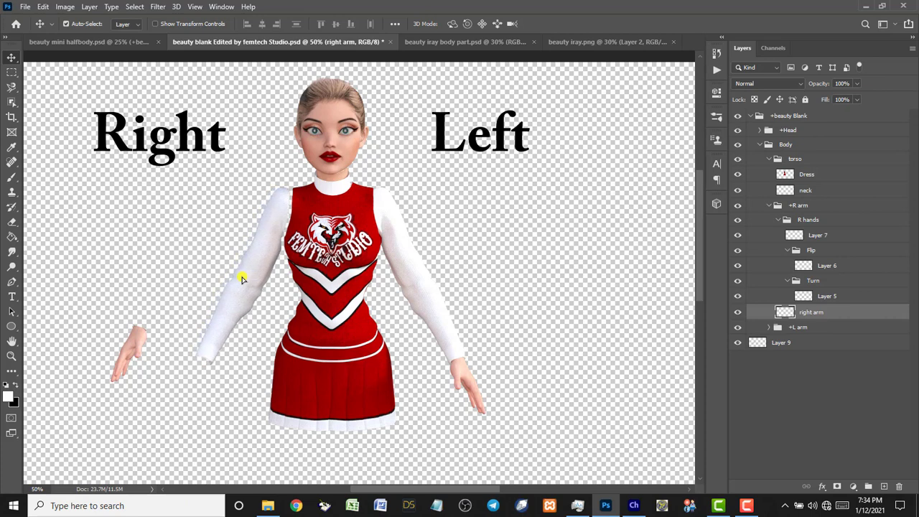
key("Right")
key("Right")
key("Right")
key("Right")
key("Right")
key("Right")
key("Right")
key("Right")
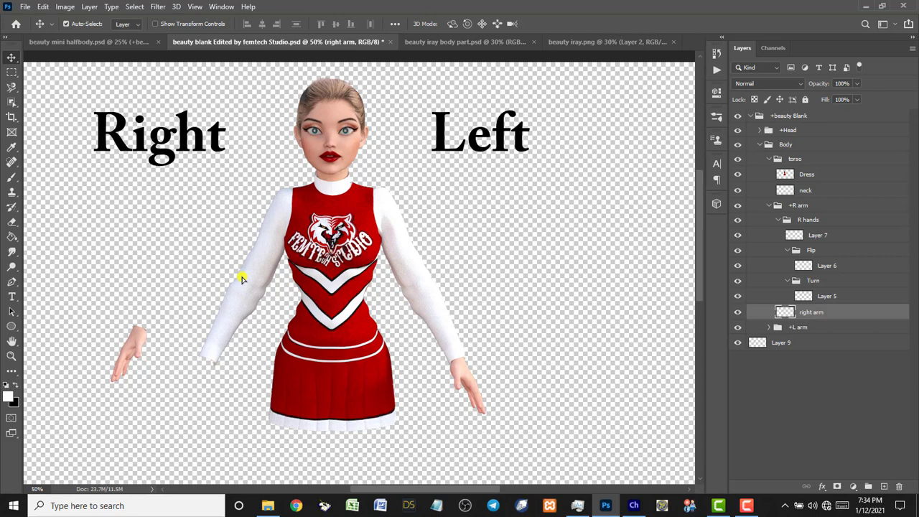
left_click(126, 353)
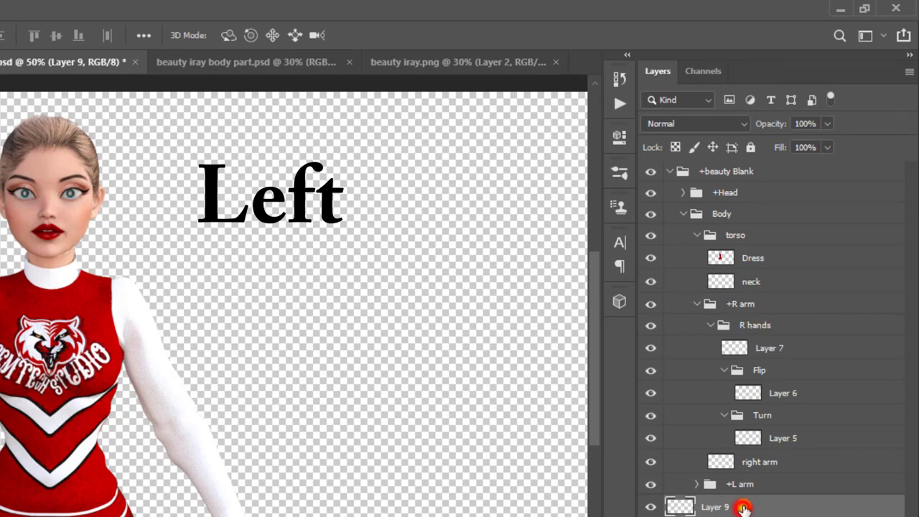
left_click_drag(743, 506, 763, 336)
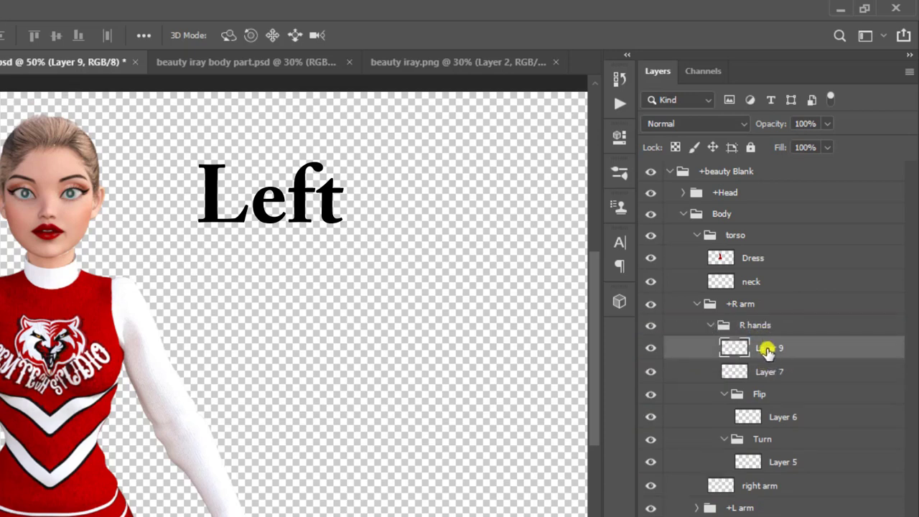
Delete Layer 7, rename Layer 9 to 'Right hand', and attach it to the right arm's end.
left_click(770, 373)
key("Delete")
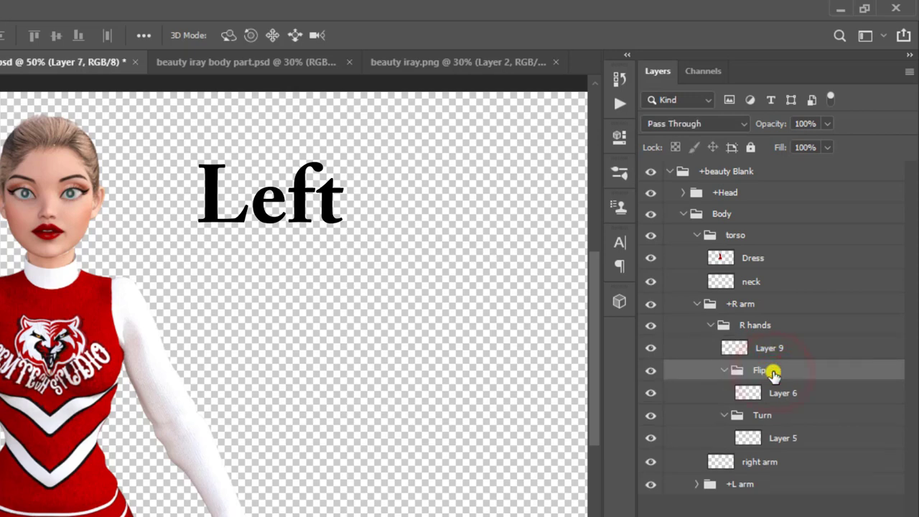
double_click(772, 347)
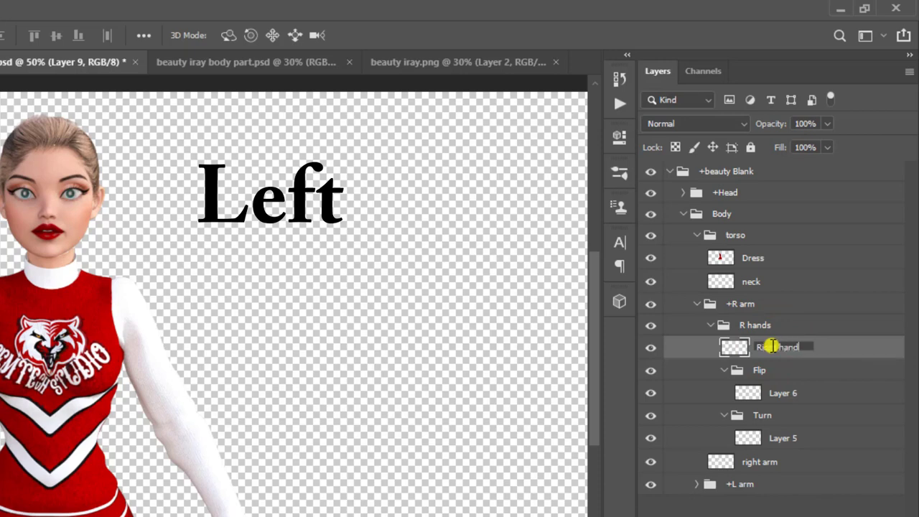
key("Return")
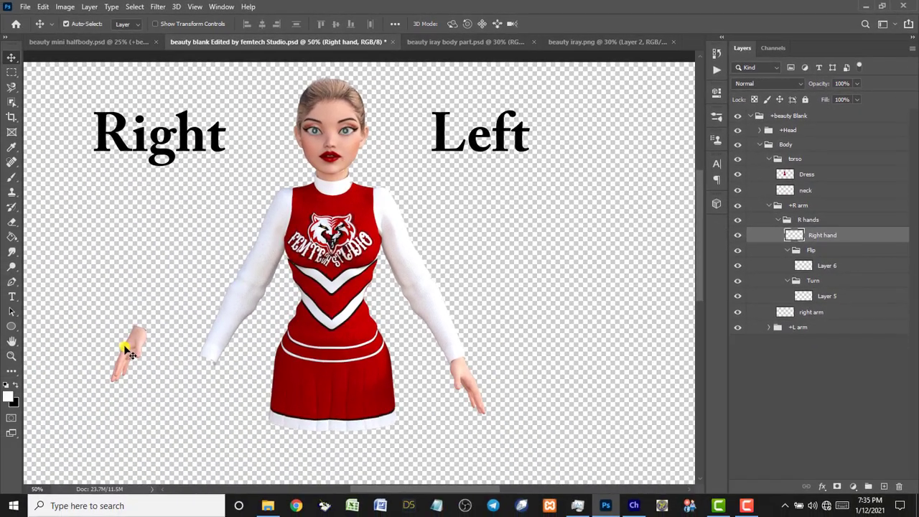
left_click_drag(127, 351, 190, 376)
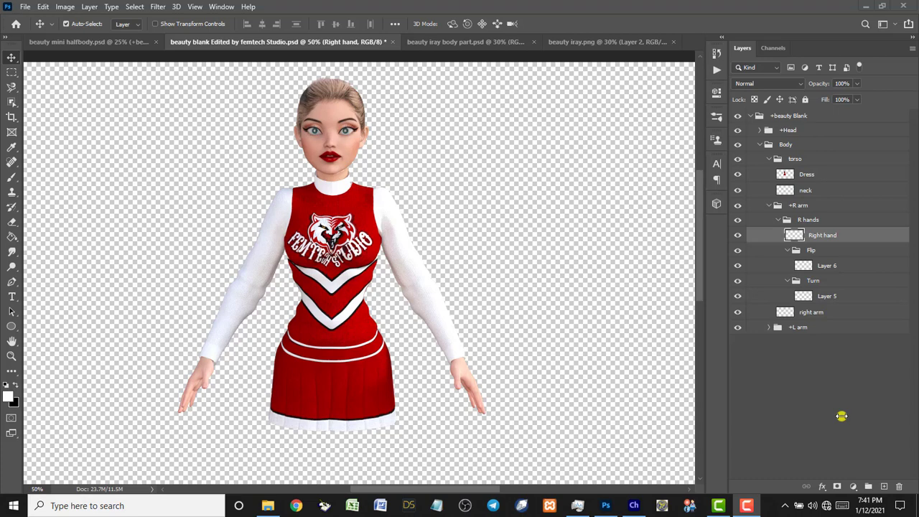
Save the beauty blank Edited by femtech Studio PSD with File > Save, then switch to Character Animator.
left_click(771, 397)
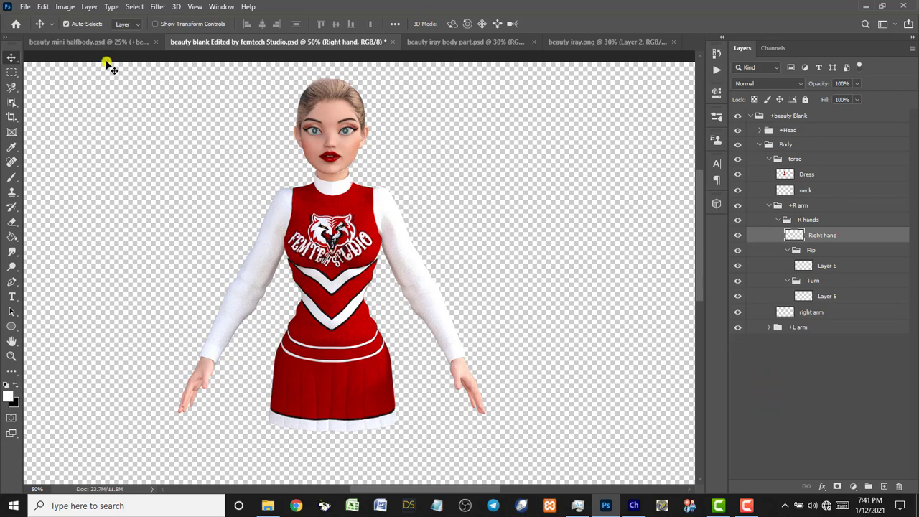
left_click(17, 8)
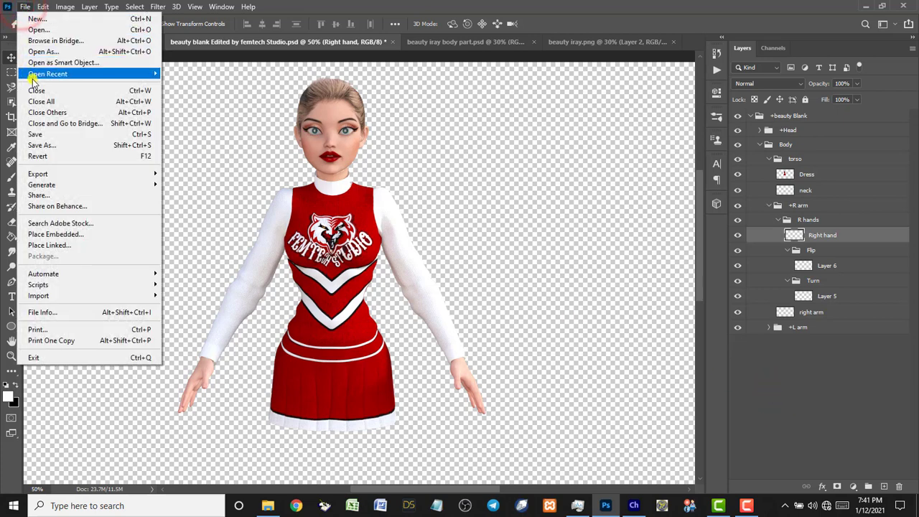
left_click(35, 134)
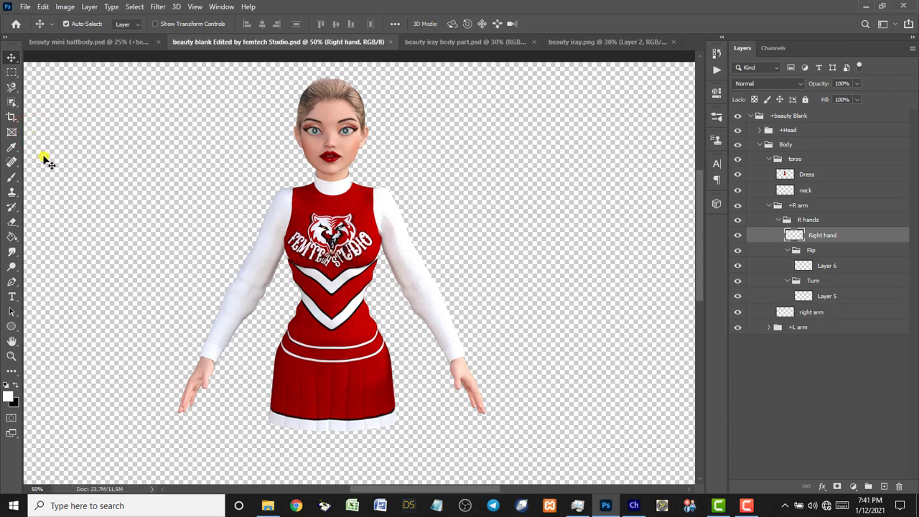
left_click(633, 506)
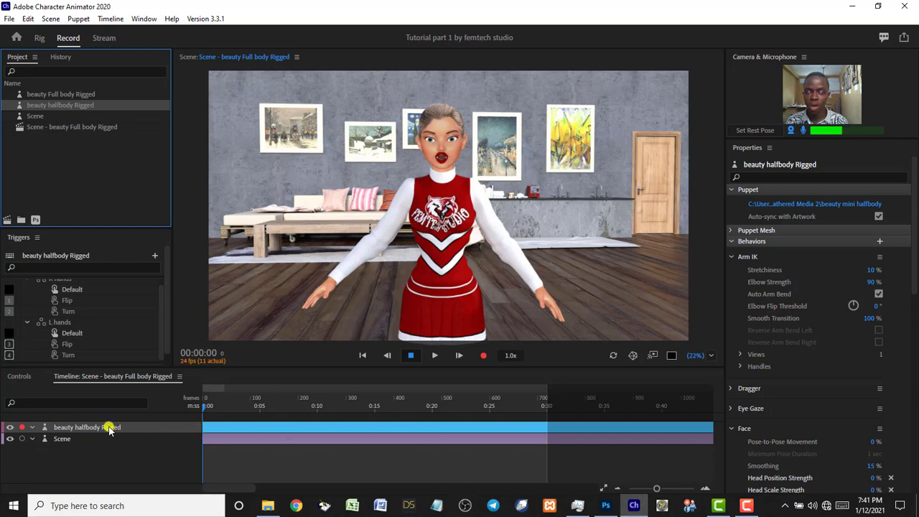
Hide the beauty halfbody Rigged puppet's track and open the Import window from the Project panel.
left_click(10, 429)
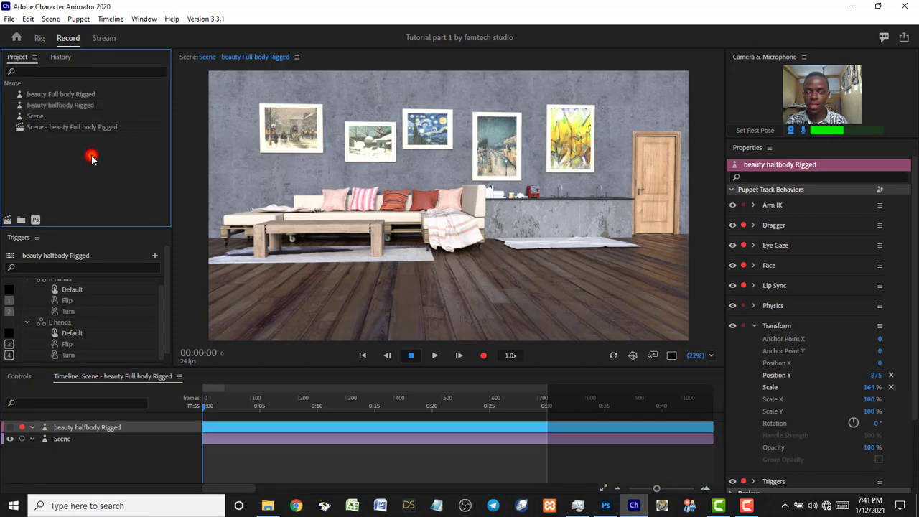
double_click(91, 157)
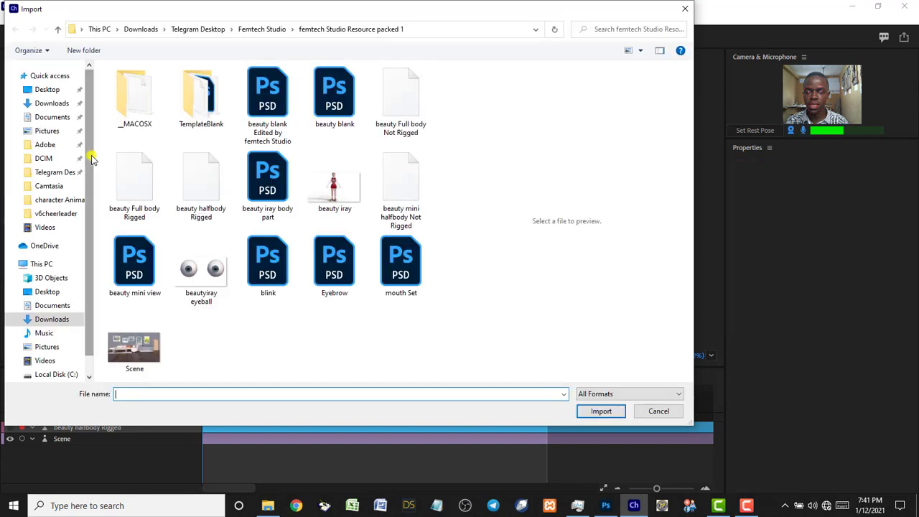
Import beauty blank Edited by femtech Studio PSD from Telegram Desktop > Femtech Studio > femtech Studio Resource packed 1.
left_click(41, 175)
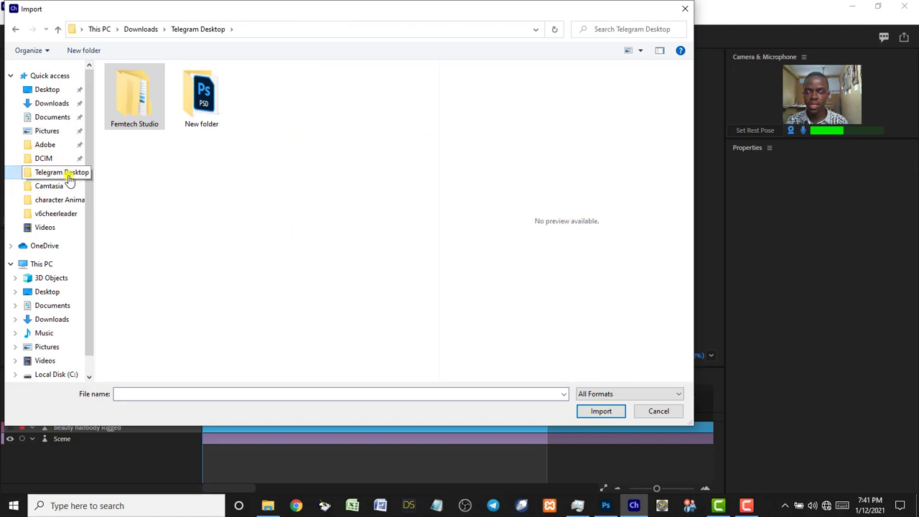
double_click(136, 110)
left_click(140, 87)
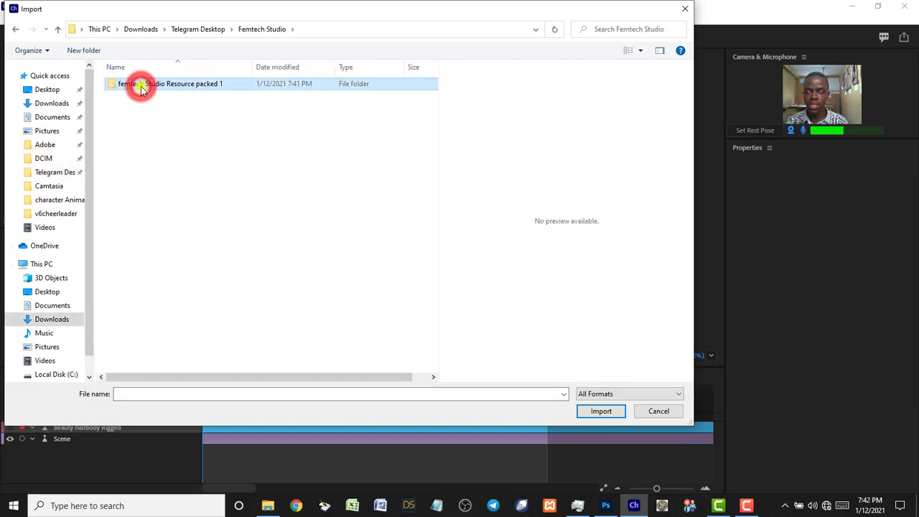
double_click(142, 87)
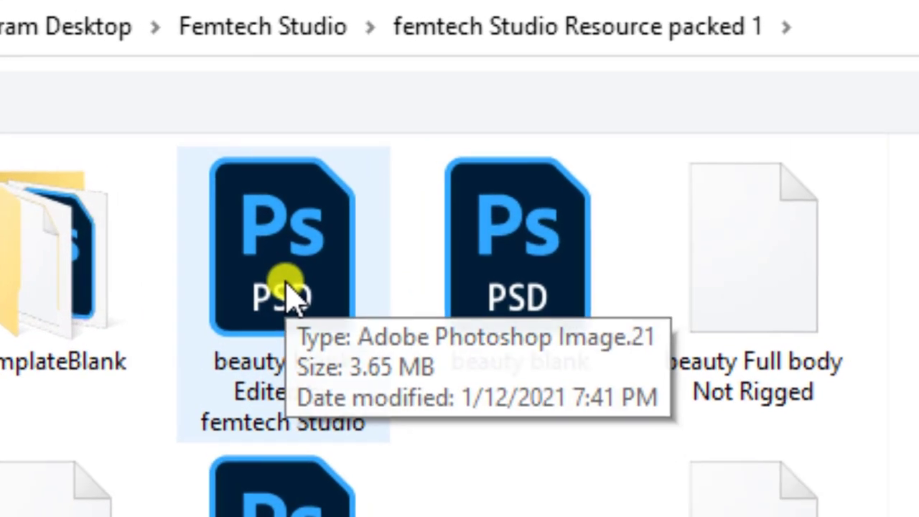
left_click(287, 232)
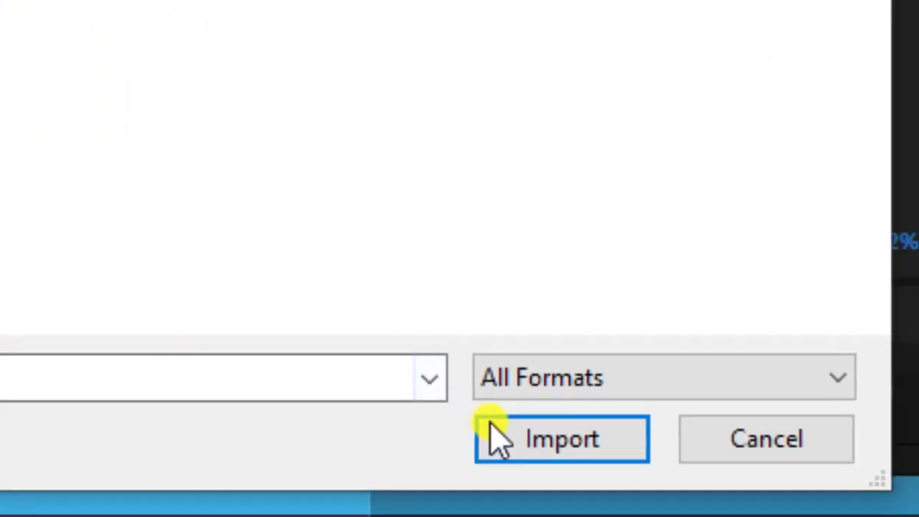
left_click(501, 439)
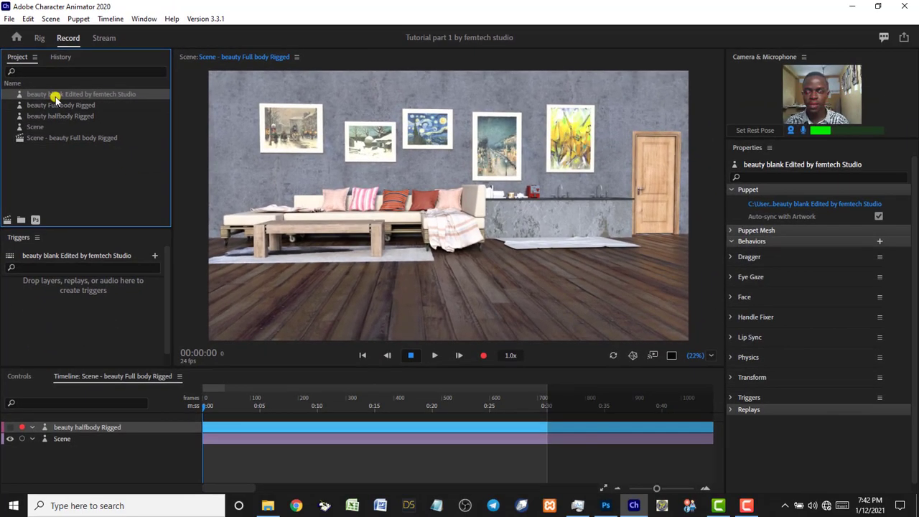
Add the new puppet to the scene and set Transform Position Y to 589 and Scale to 139%.
left_click_drag(53, 97, 371, 229)
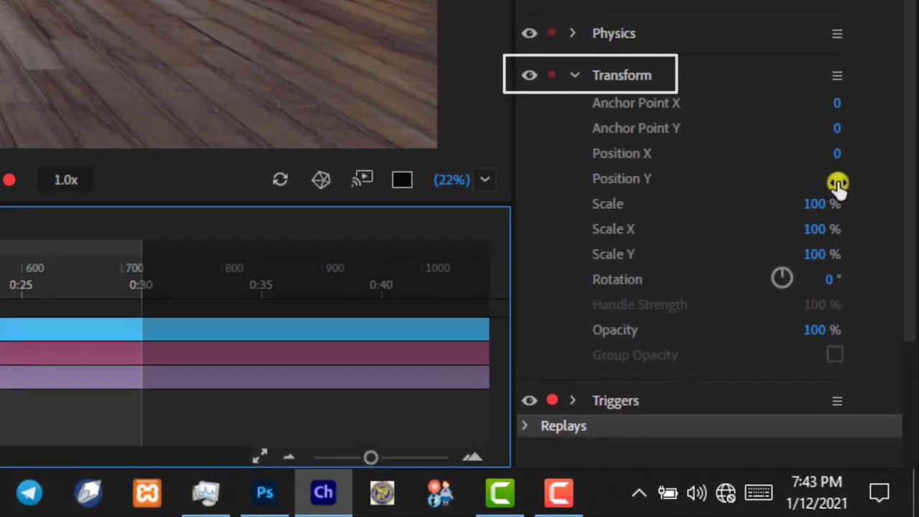
left_click_drag(836, 183, 865, 164)
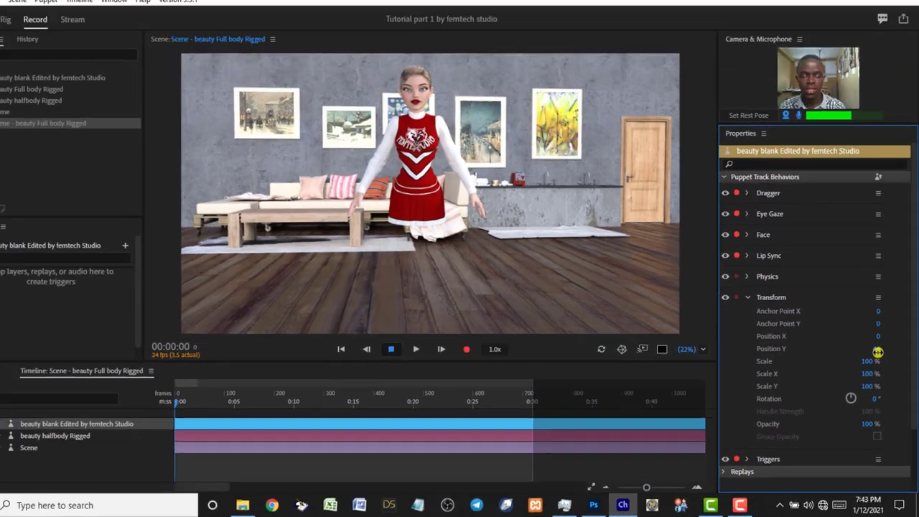
left_click_drag(849, 232, 860, 211)
left_click_drag(886, 347, 916, 195)
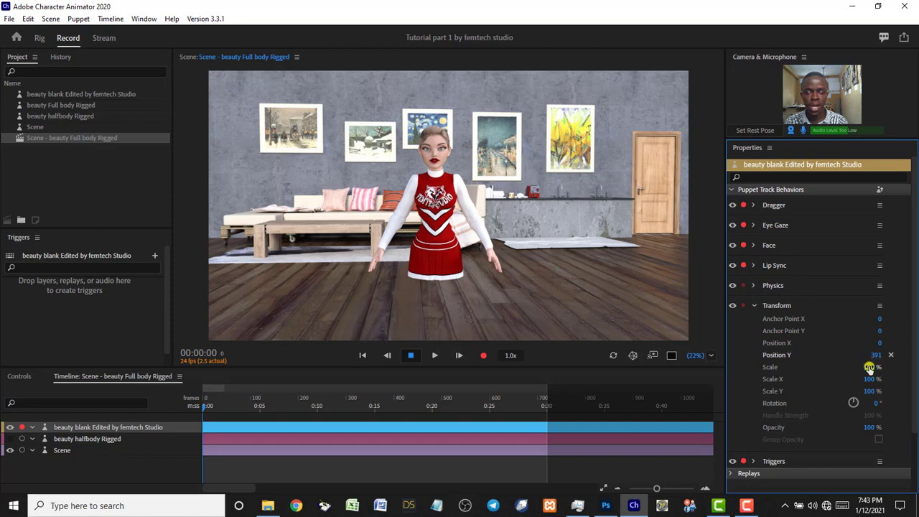
left_click_drag(864, 371, 883, 356)
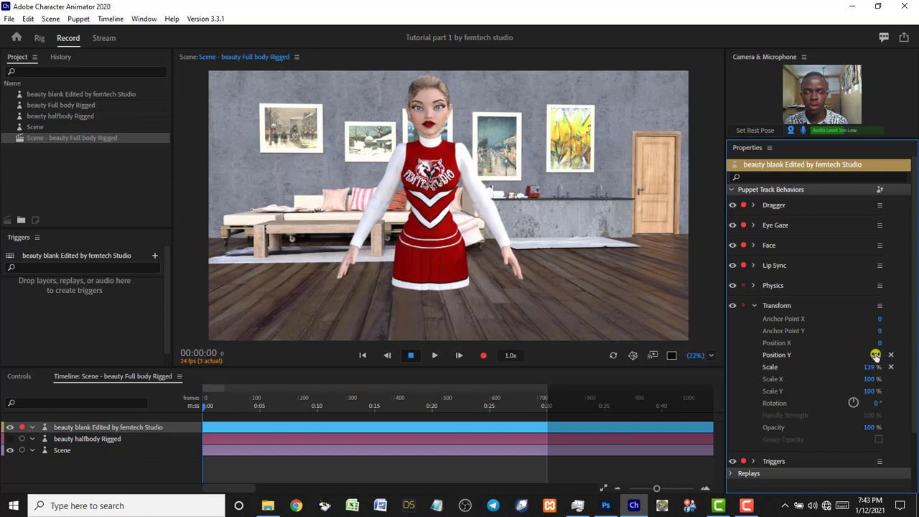
left_click_drag(875, 356, 916, 286)
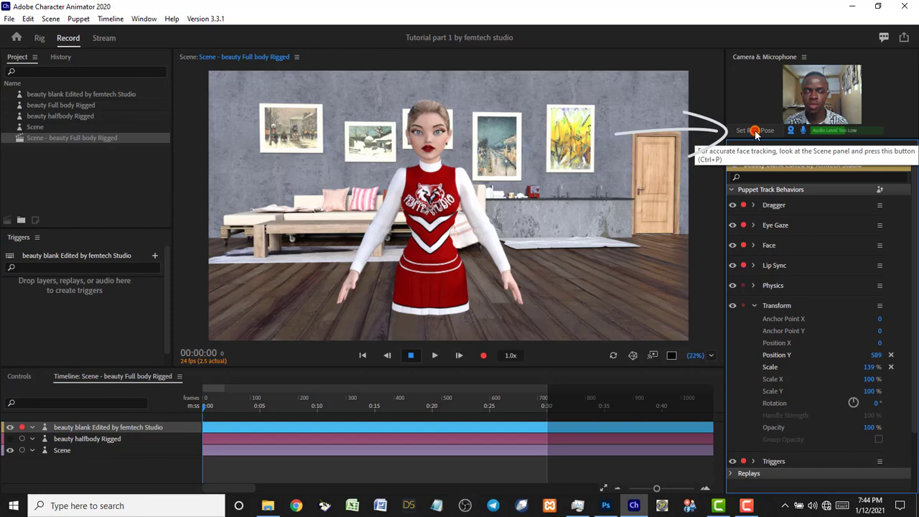
Set the face-tracking rest pose, select the puppet in Project, and open its PSD in Photoshop.
left_click(755, 131)
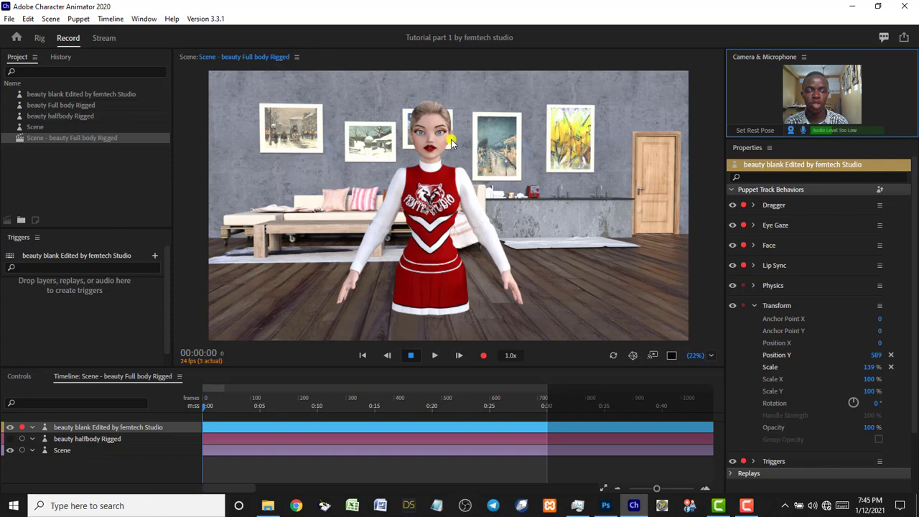
left_click(64, 95)
left_click(606, 506)
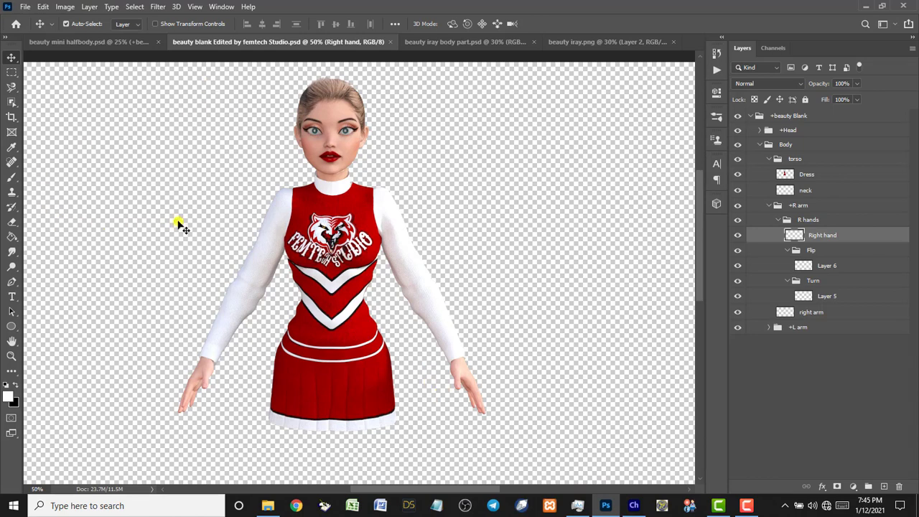
Zoom in on the cheerleader's face, return to the Move tool, and collapse the +R arm and Body groups.
key("z")
left_click_drag(234, 69, 413, 202)
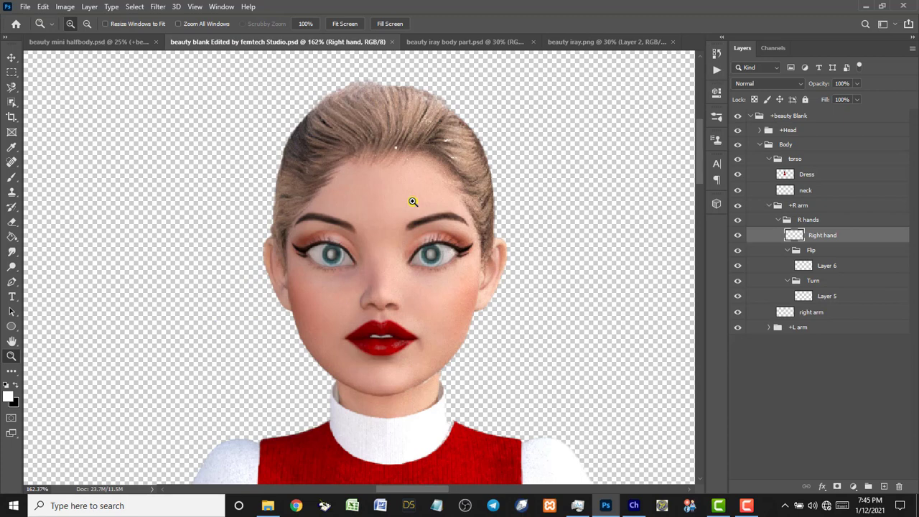
key("v")
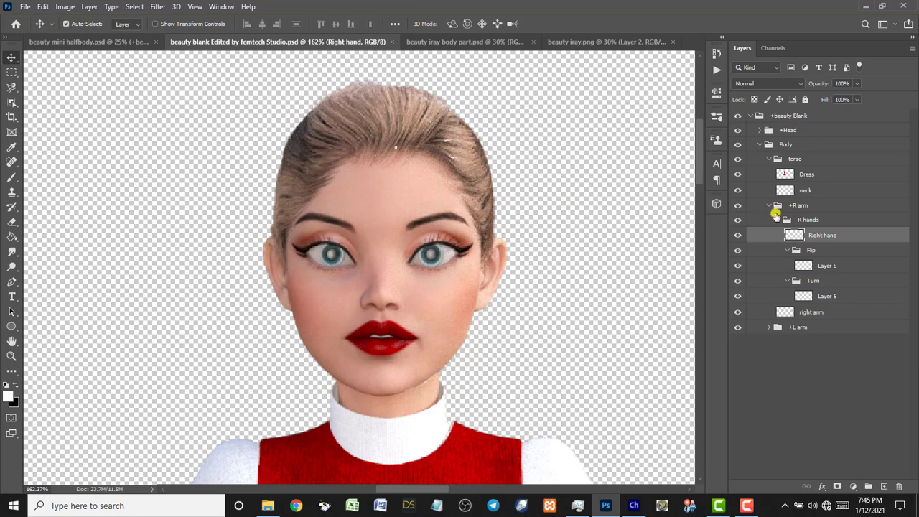
left_click(769, 207)
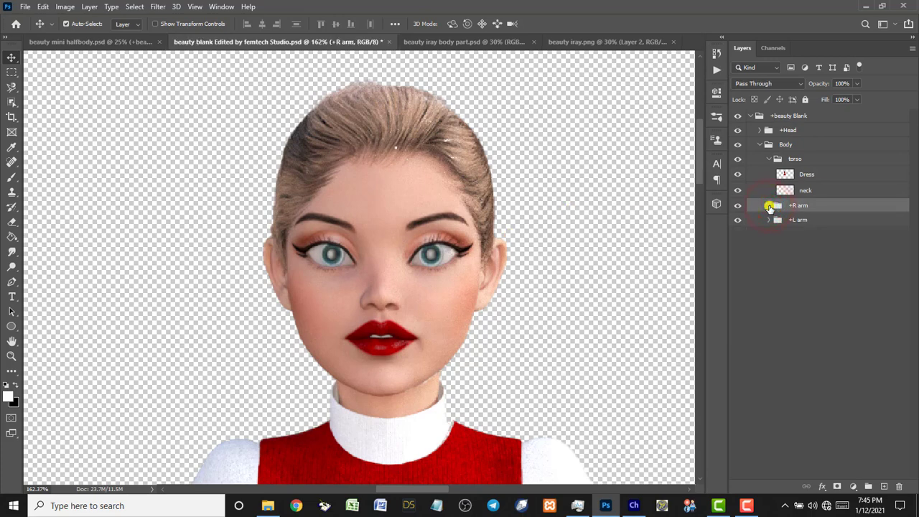
left_click(763, 145)
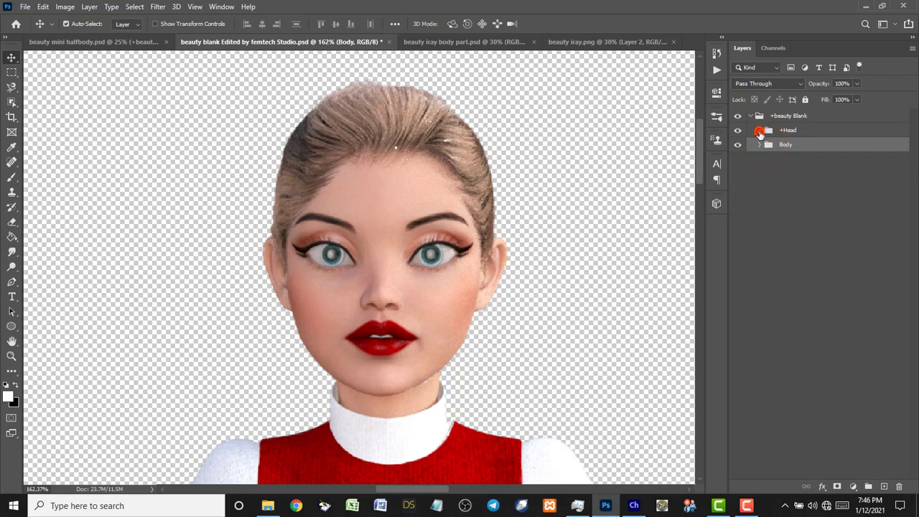
Select the face background layer inside the +Head group and switch to the Magnetic Lasso.
left_click(760, 132)
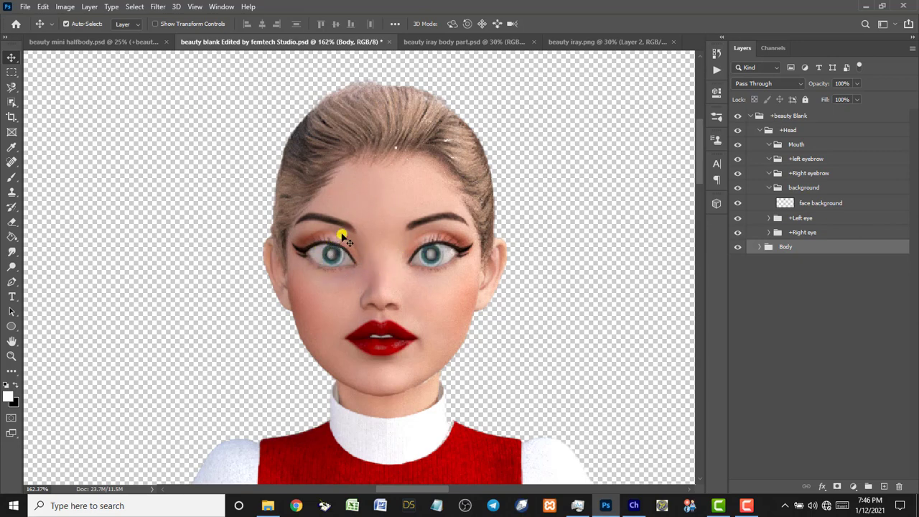
left_click(388, 203)
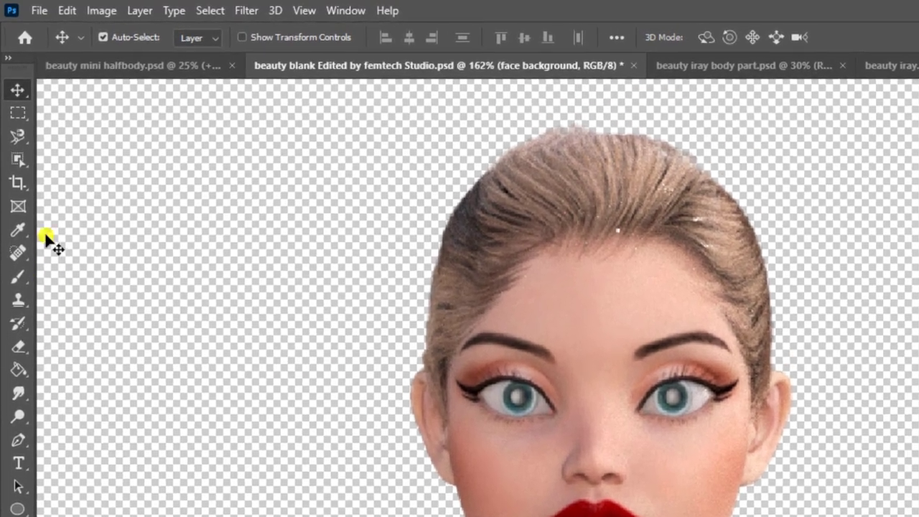
left_click(18, 138)
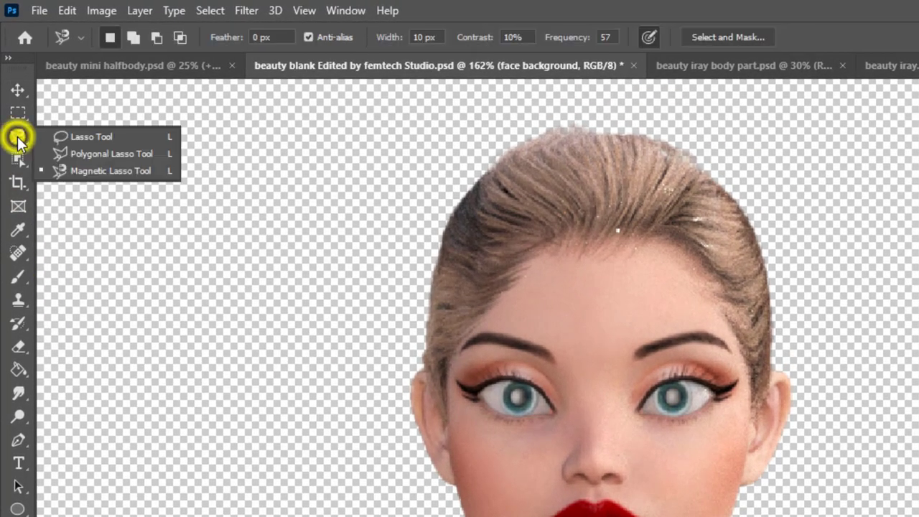
left_click(110, 172)
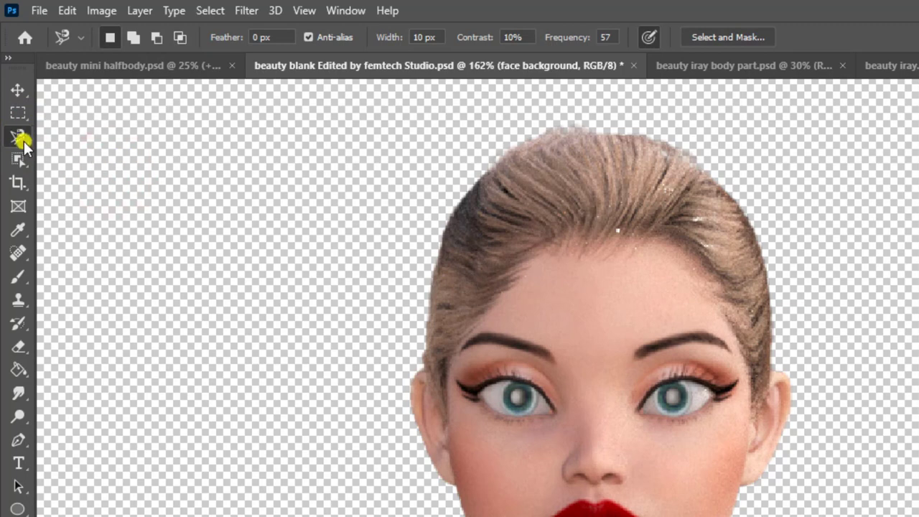
left_click(18, 136)
left_click(86, 172)
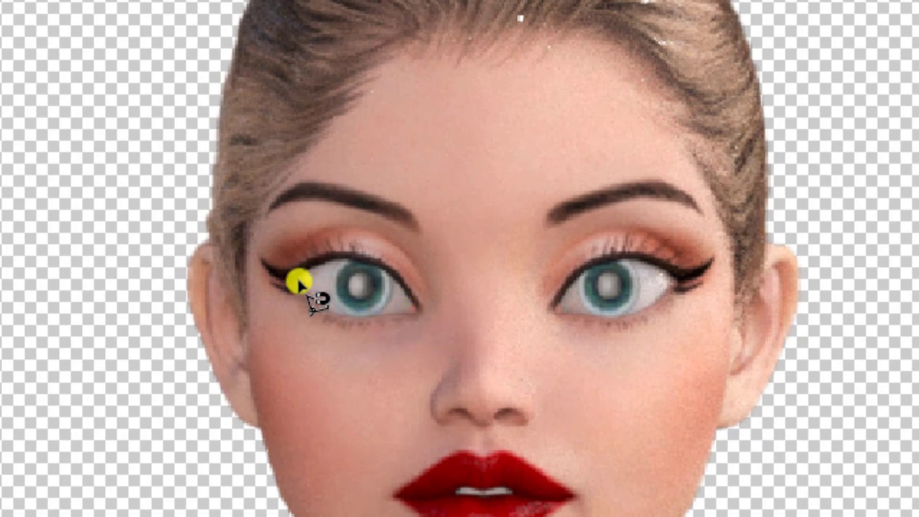
Trace around the left eye and cut it out of the face background.
left_click(407, 316)
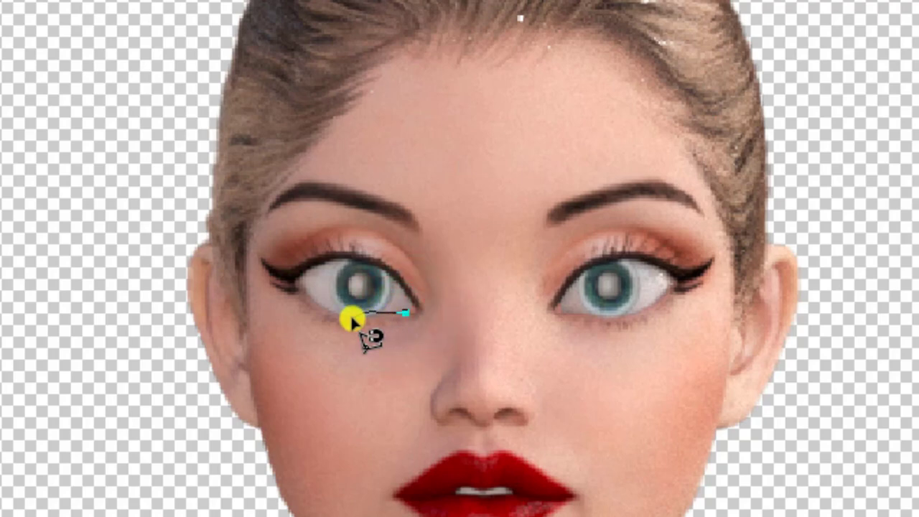
mouse_move(361, 318)
left_mouse_down()
mouse_move(301, 293)
mouse_move(326, 263)
mouse_move(370, 267)
mouse_move(406, 312)
left_mouse_up()
left_click(407, 312)
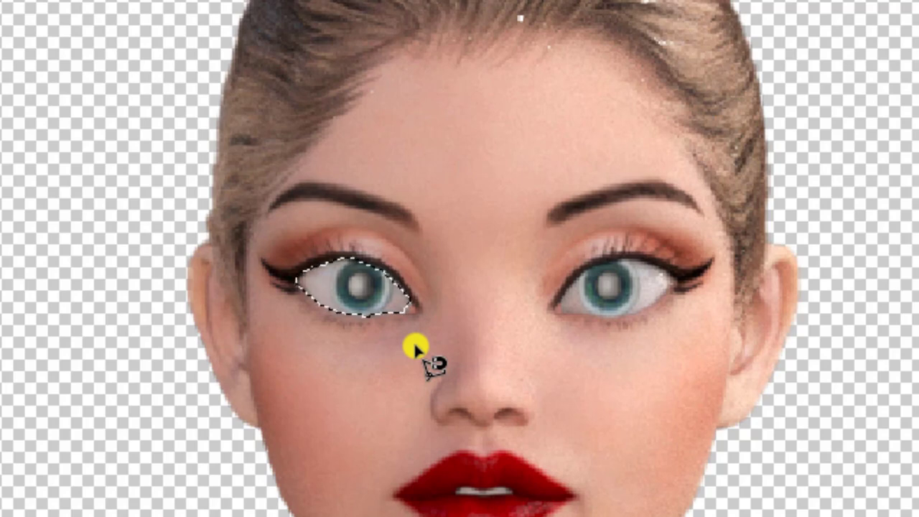
key("ctrl+x")
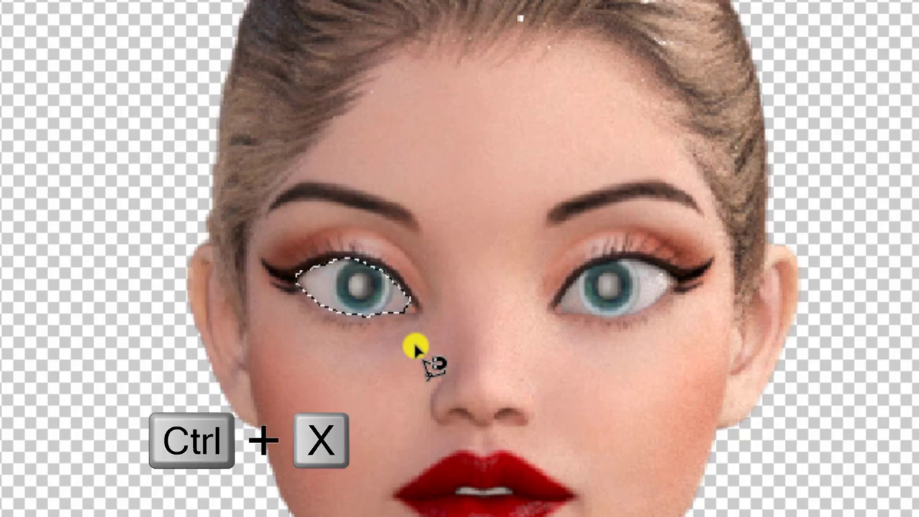
key("ctrl+x")
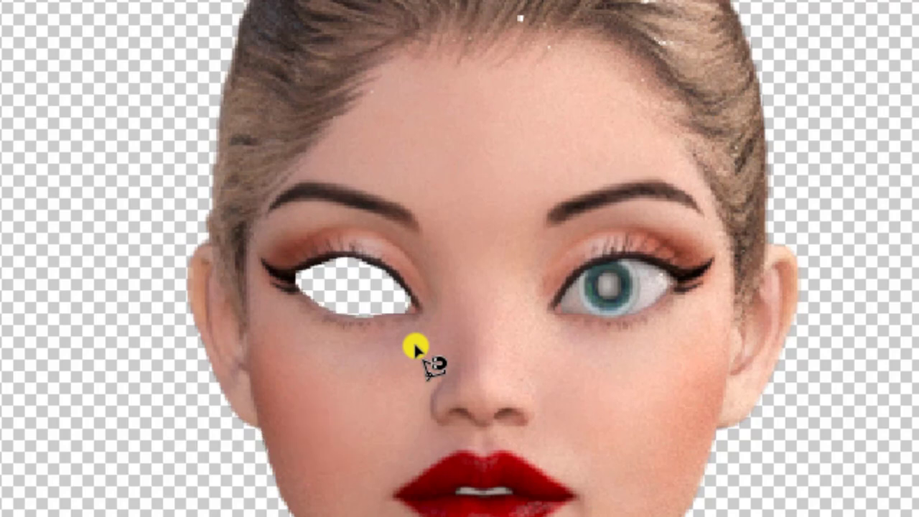
Outline the right eye with a selection along its lower lid.
left_click(562, 306)
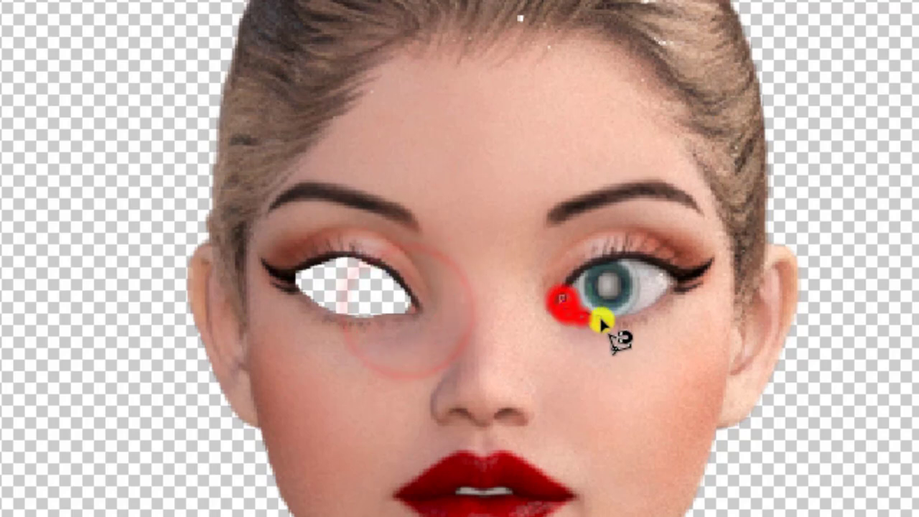
left_click(587, 313)
left_click(611, 313)
left_click(633, 306)
left_click(654, 293)
left_click(565, 294)
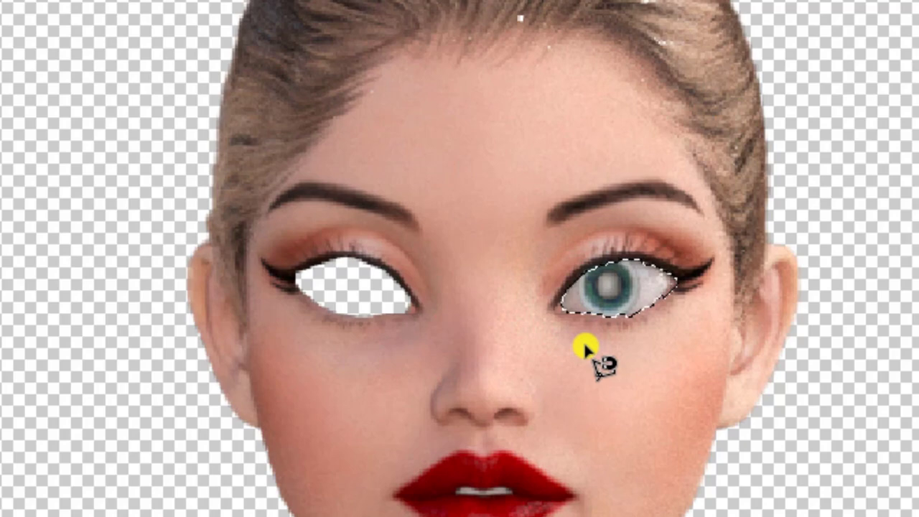
Cut the right eye from the face background, then expand +Right eye and collapse its Lid group.
key("ctrl+x")
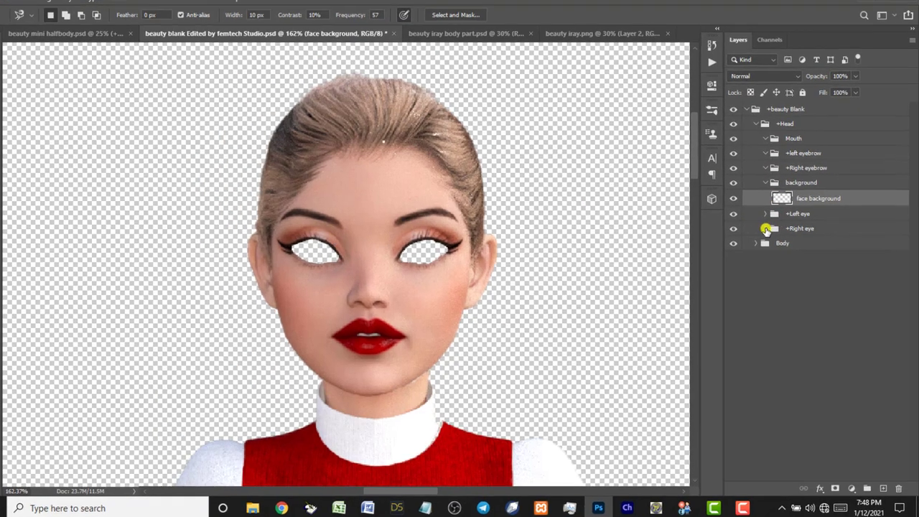
left_click(768, 232)
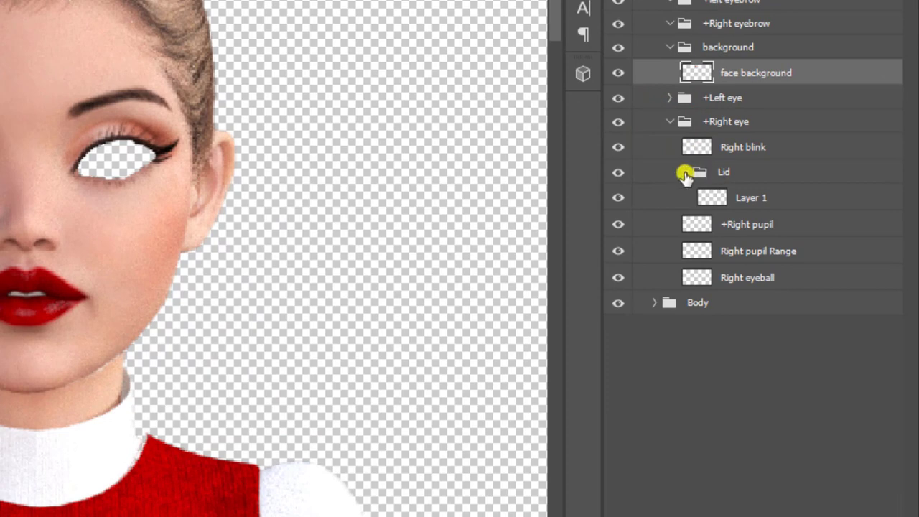
left_click(686, 172)
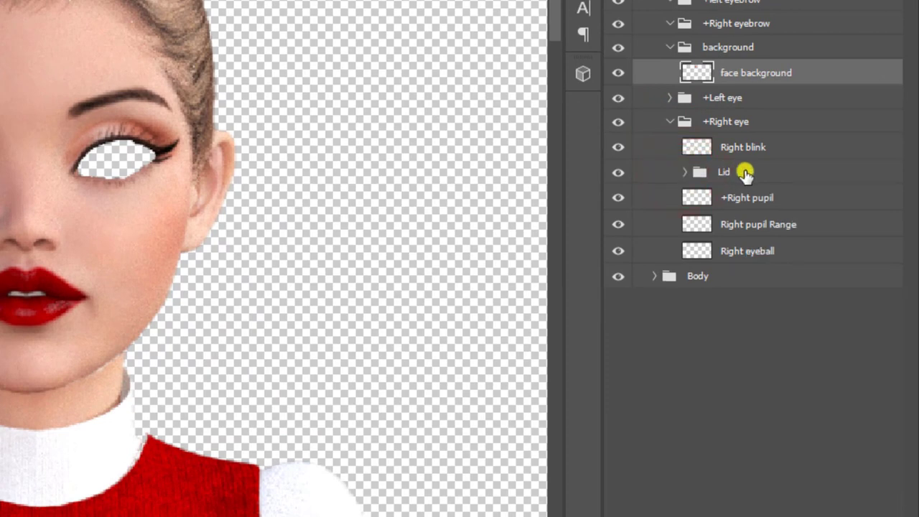
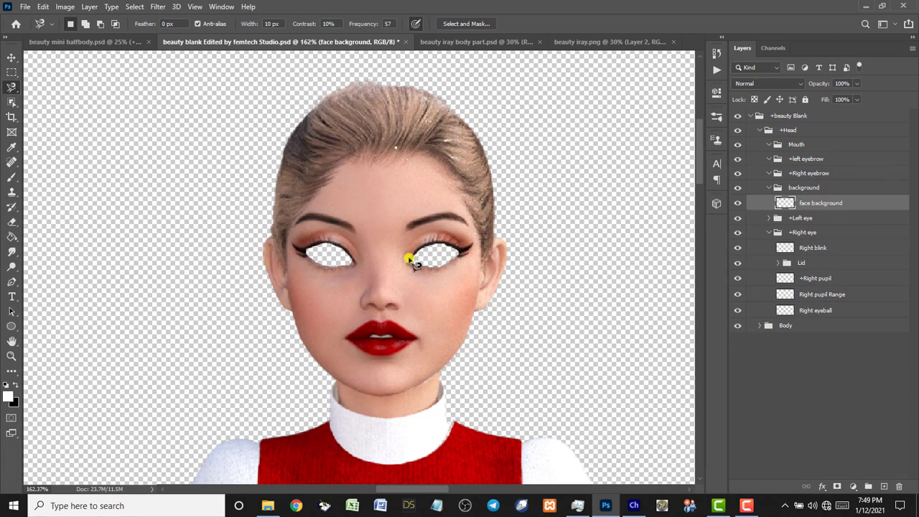
Zoom in on the eyes and trace the right eye's upper lid to its outer corner with the Magnetic Lasso.
key("z")
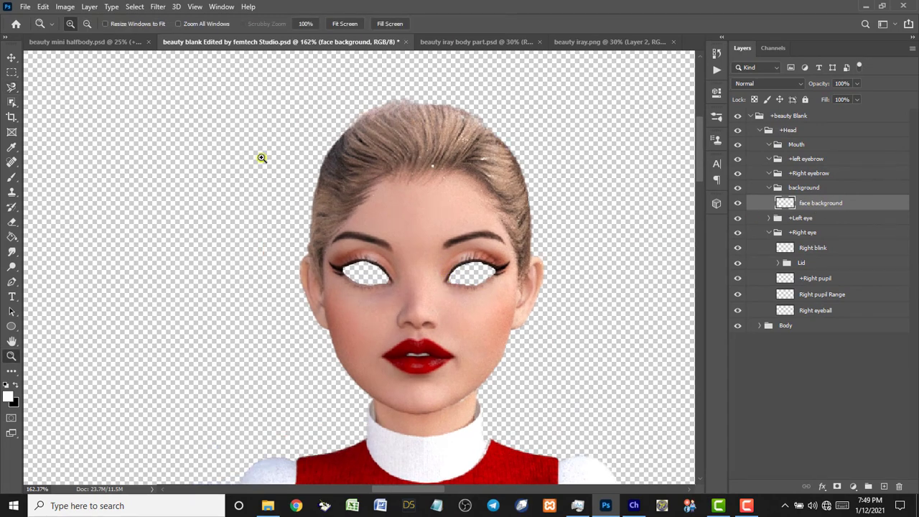
left_click_drag(294, 227, 535, 305)
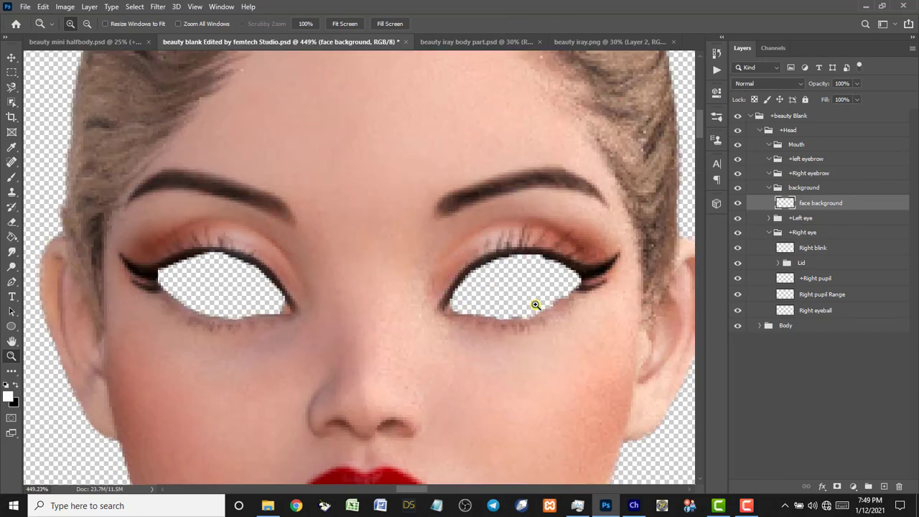
left_click(11, 87)
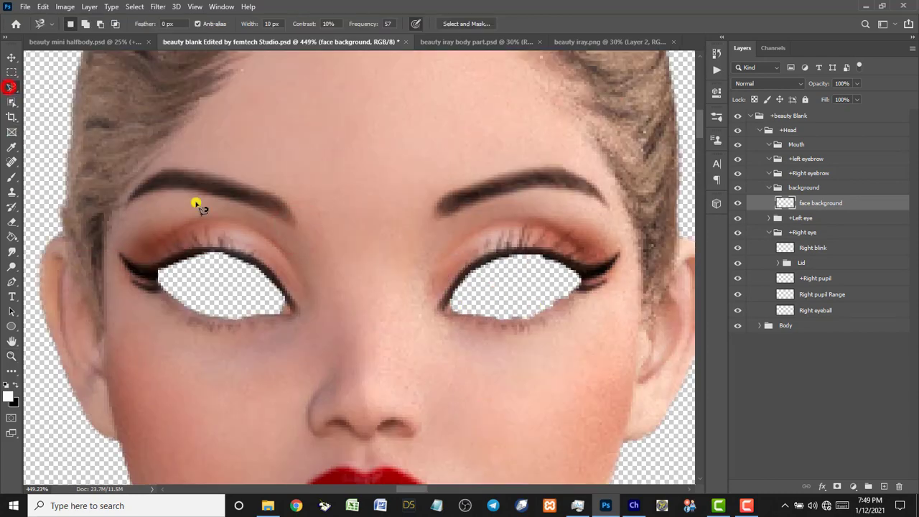
left_click(427, 299)
left_click(465, 236)
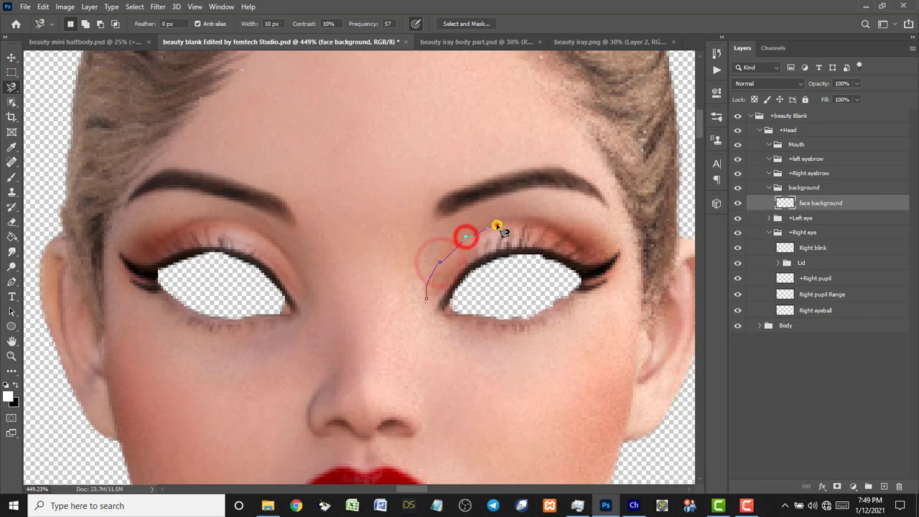
left_click(495, 225)
left_click(532, 225)
left_click(560, 230)
left_click(572, 242)
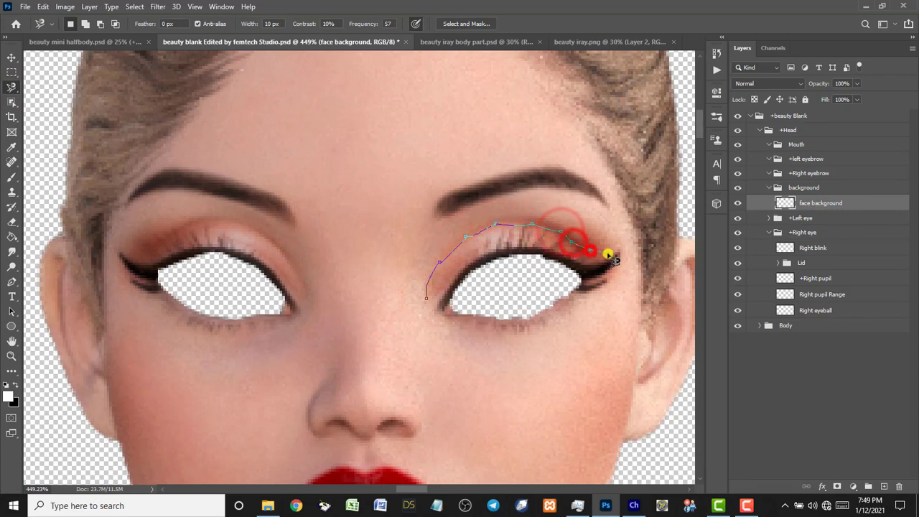
left_click(589, 249)
left_click(607, 251)
left_click(618, 250)
left_click(615, 261)
Carry the outline around the outer corner and along the lower lid, closing it at the inner corner.
left_click(609, 278)
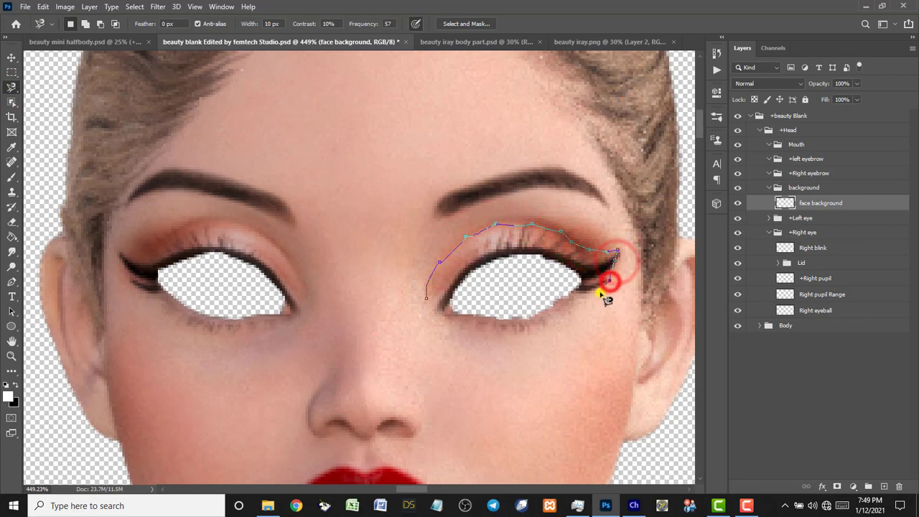
left_click(589, 298)
left_click(568, 316)
left_click(536, 328)
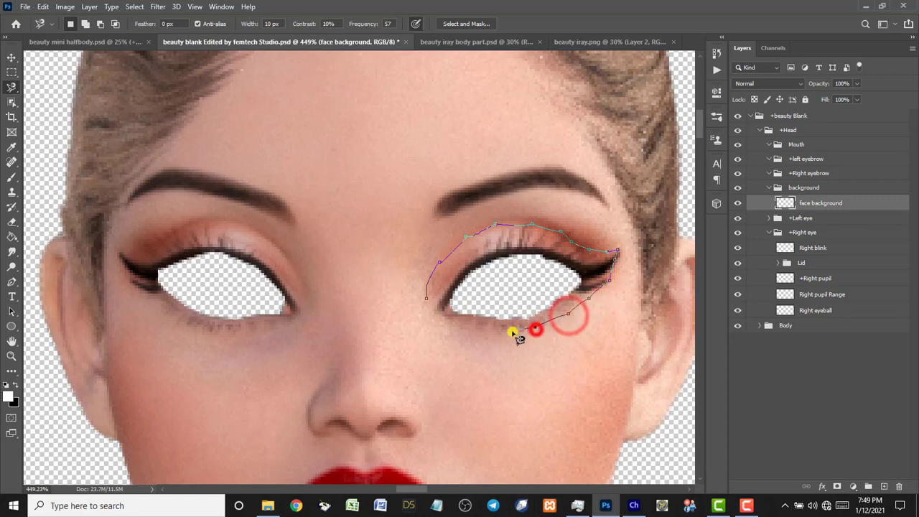
left_click(512, 329)
left_click(493, 327)
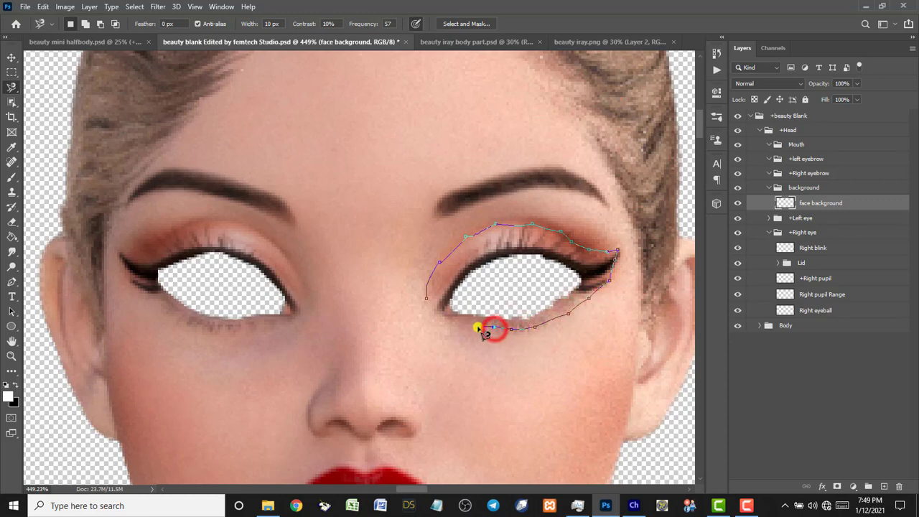
left_click(482, 325)
left_click(465, 326)
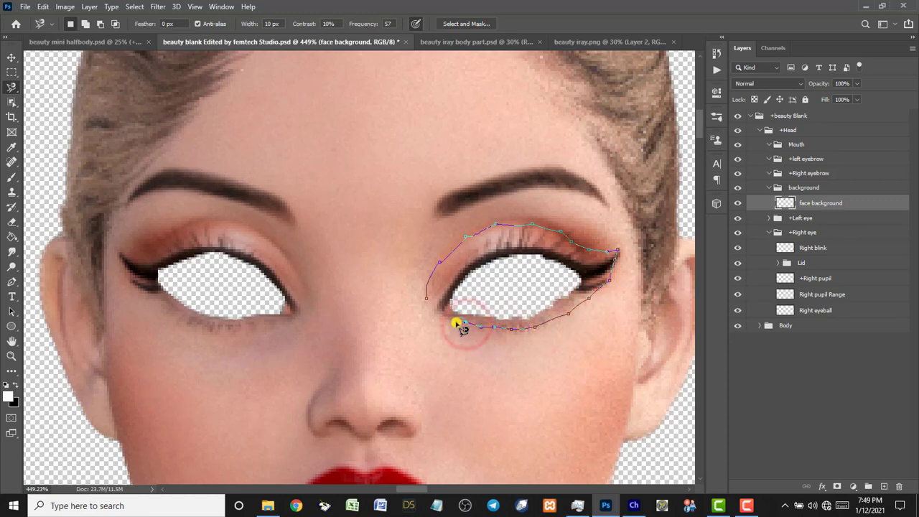
left_click(457, 323)
left_click(445, 322)
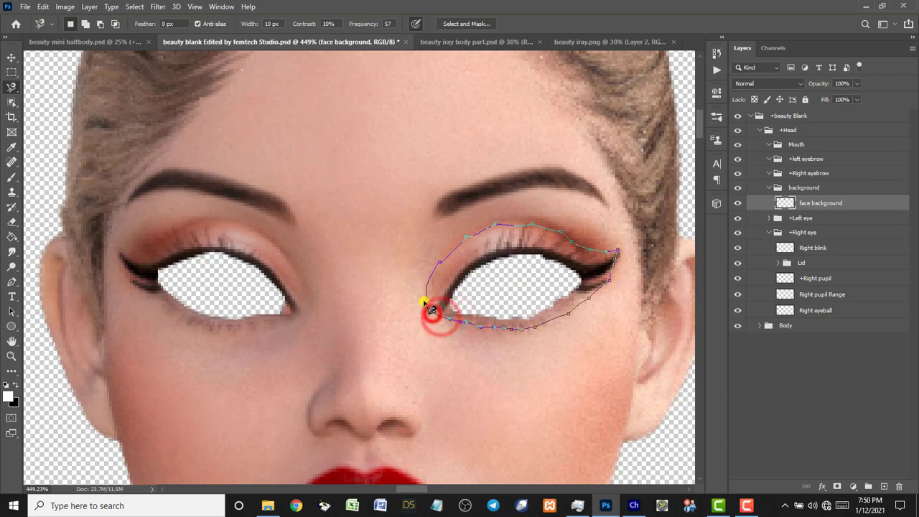
left_click(429, 301)
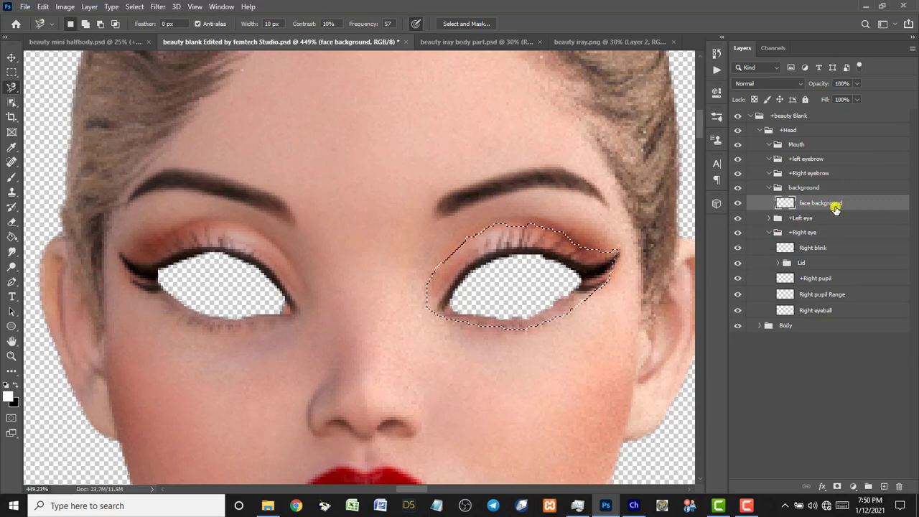
Cut the selected eye area, paste it as Layer 7, and move it beside the face.
key("Delete")
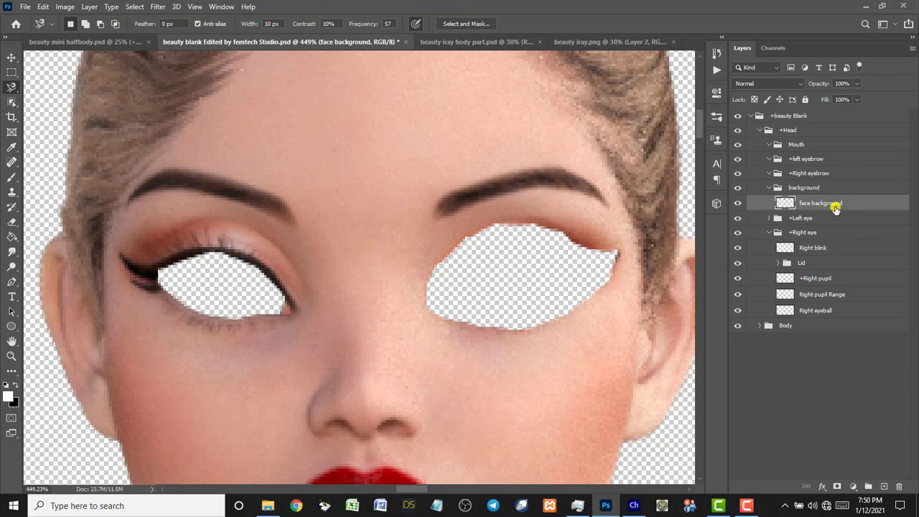
key("ctrl+v")
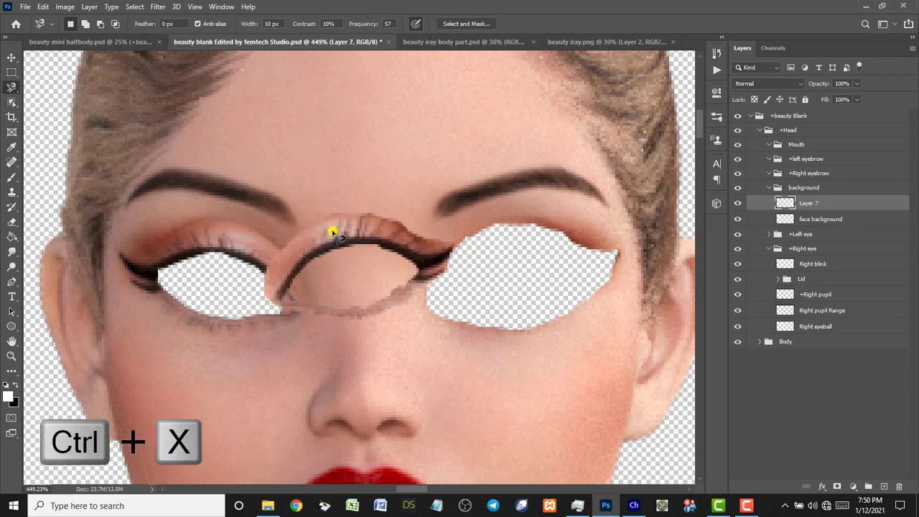
key("v")
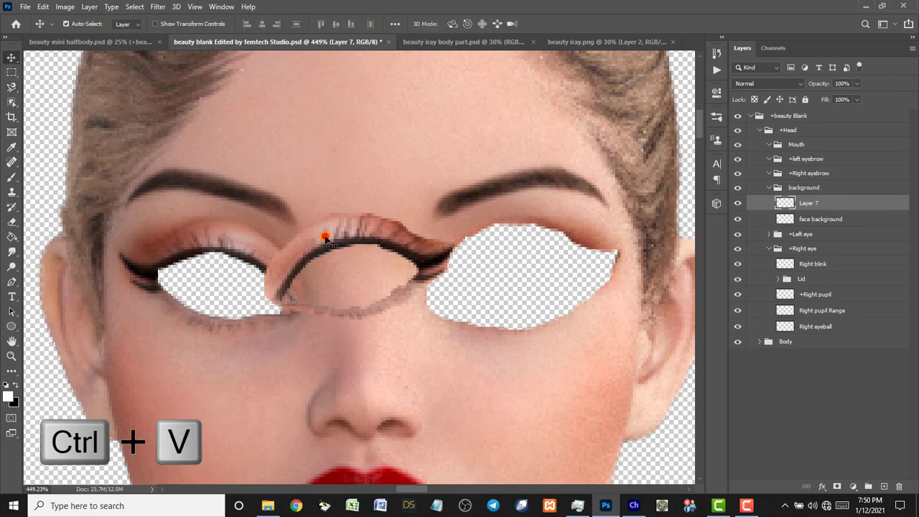
left_click_drag(324, 235, 600, 244)
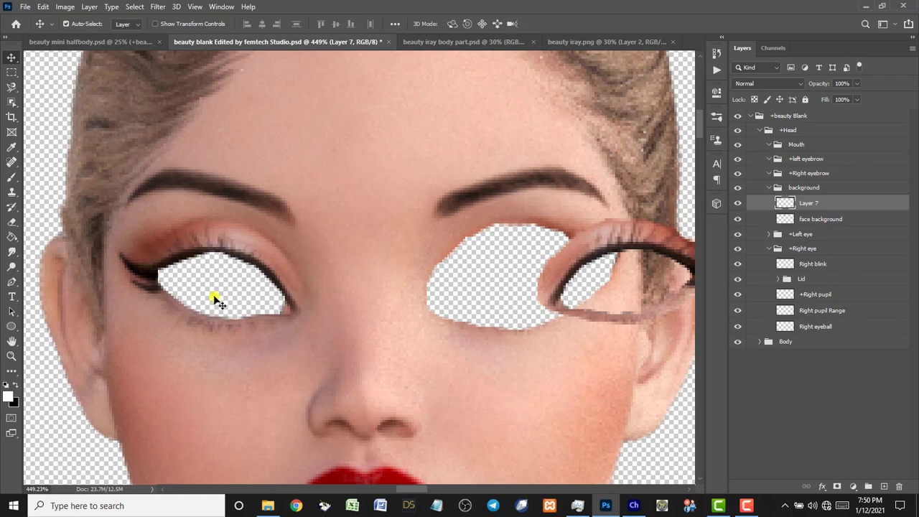
Trace the left eye's upper lid crease out to the outer corner with the Magnetic Lasso.
left_click(10, 88)
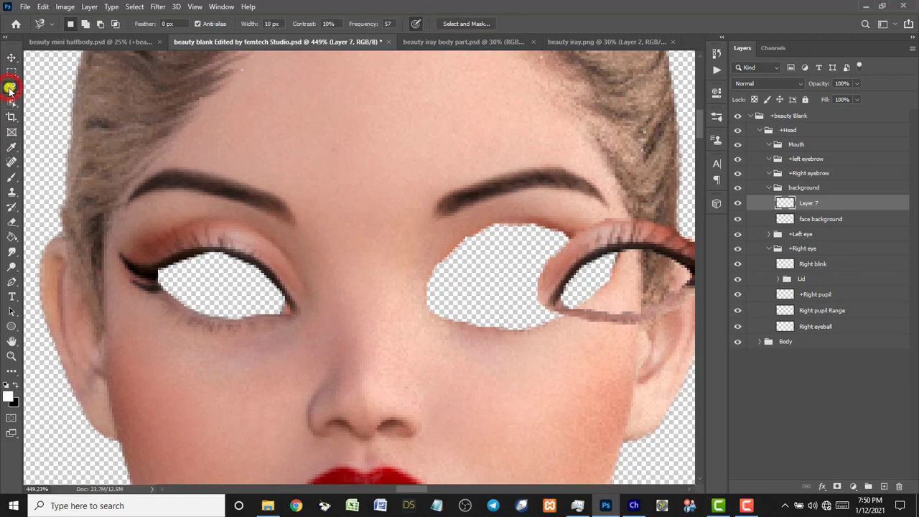
left_click(309, 310)
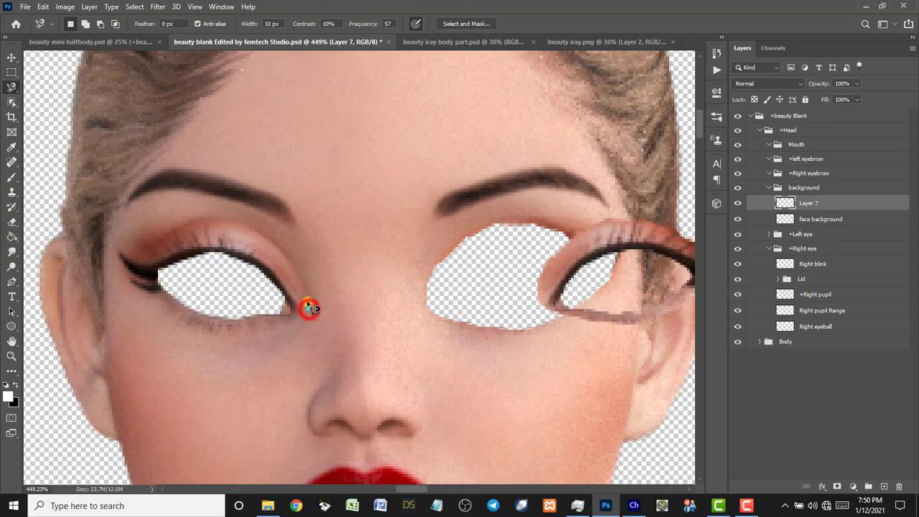
left_click(303, 288)
left_click(288, 264)
left_click(271, 247)
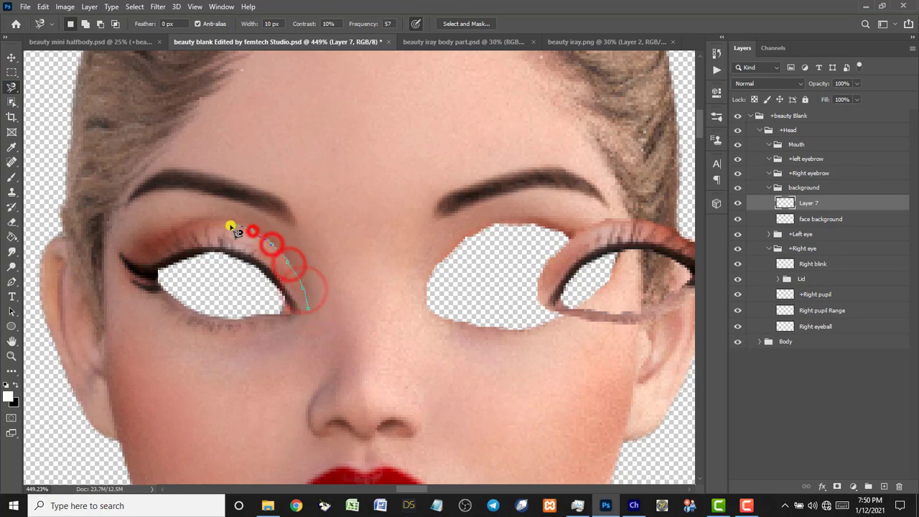
left_click(235, 224)
left_click(212, 215)
left_click(179, 228)
left_click(161, 246)
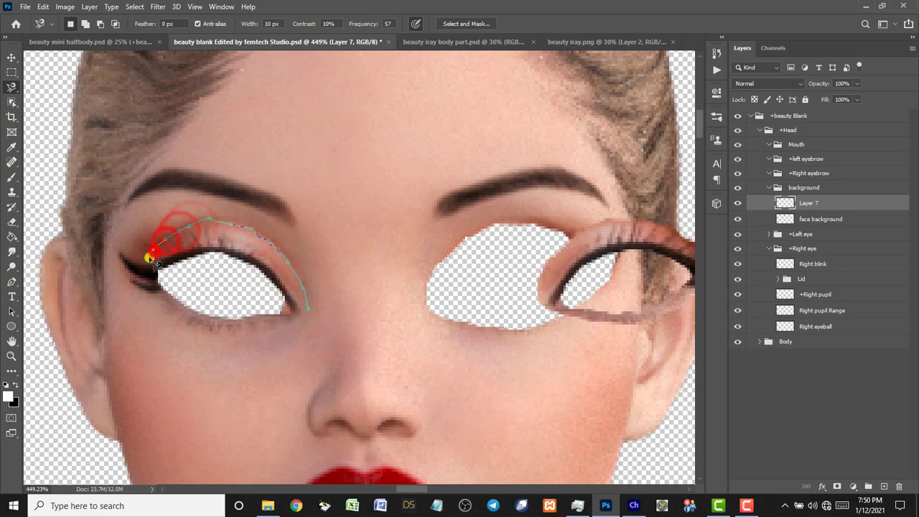
left_click(146, 257)
left_click(125, 257)
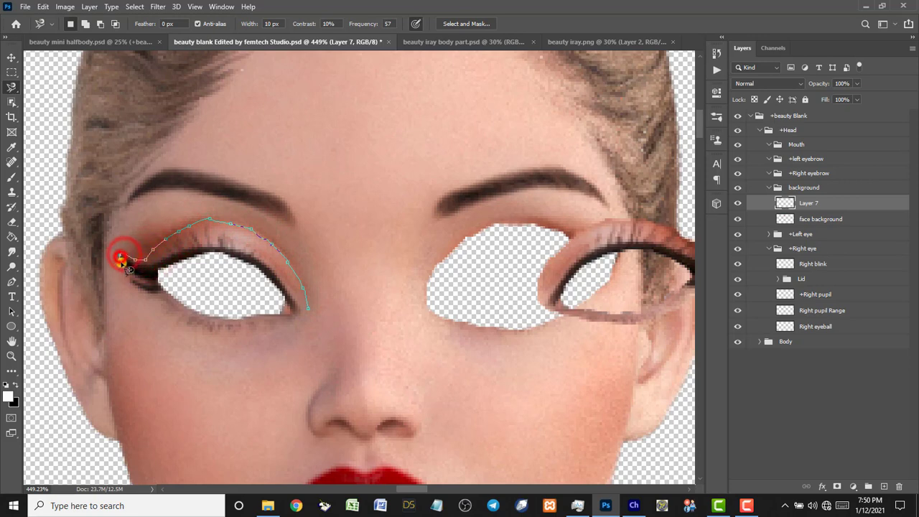
Bring the outline down along the lower lid and close it around the left eye.
left_click(123, 273)
left_click(132, 284)
left_click(144, 297)
left_click(154, 308)
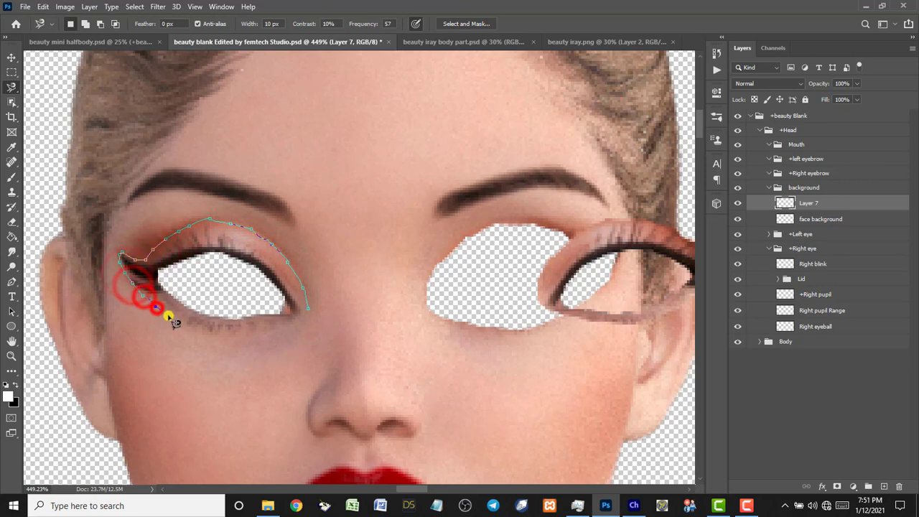
left_click(173, 316)
left_click(189, 325)
left_click(205, 330)
left_click(215, 330)
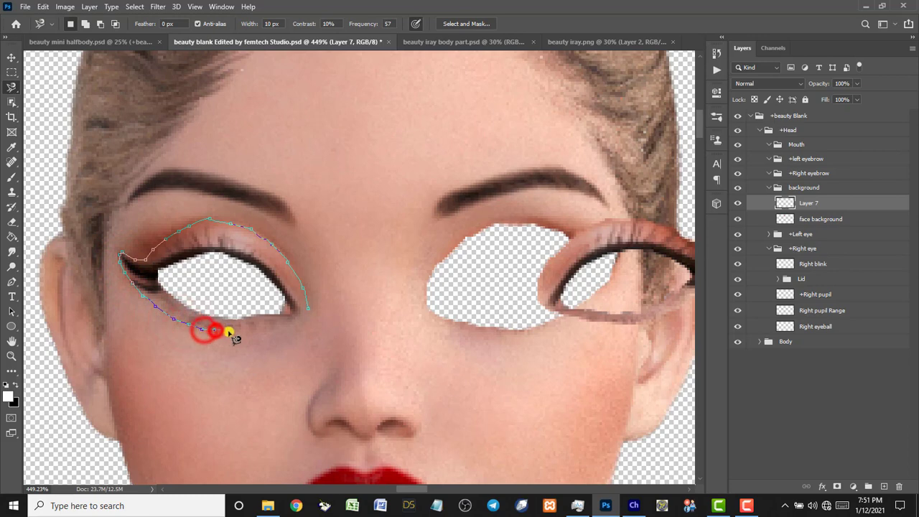
left_click(228, 330)
left_click(239, 331)
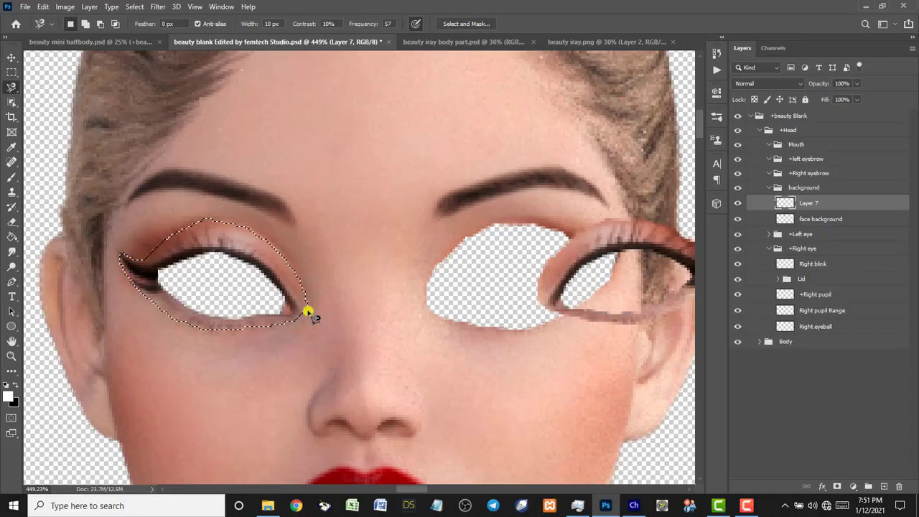
Attempt to cut the selection twice, dismissing both empty-selection errors.
key("ctrl+x")
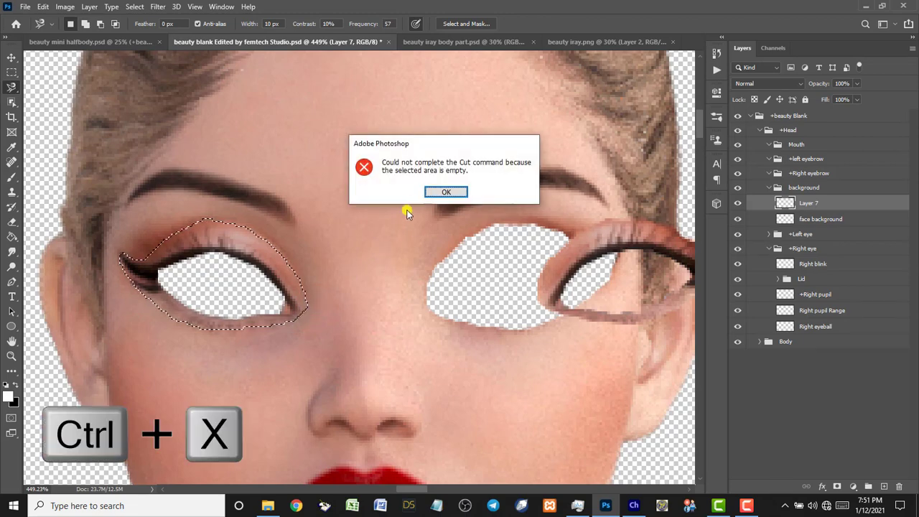
left_click(430, 193)
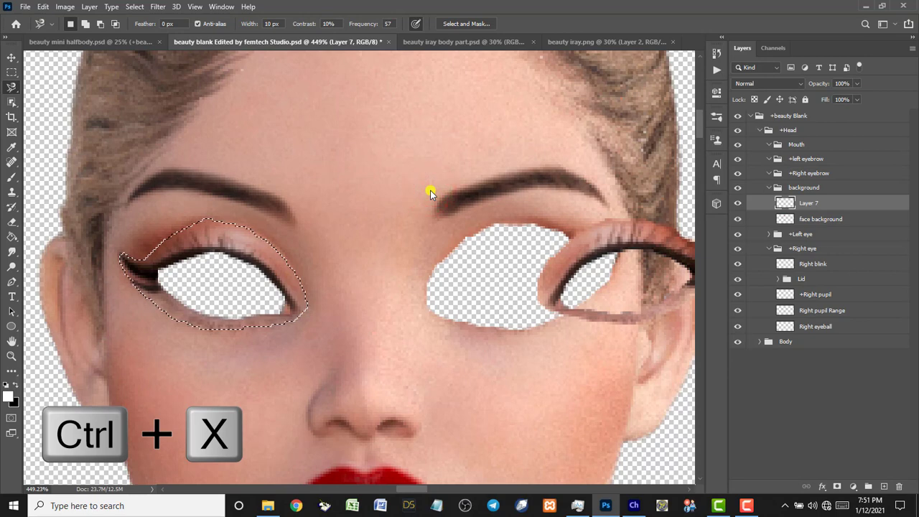
key("ctrl+x")
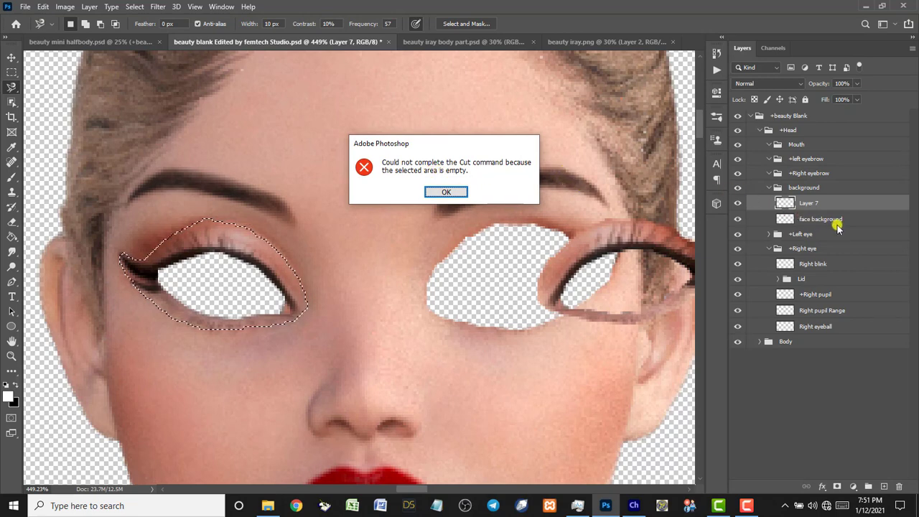
left_click(447, 193)
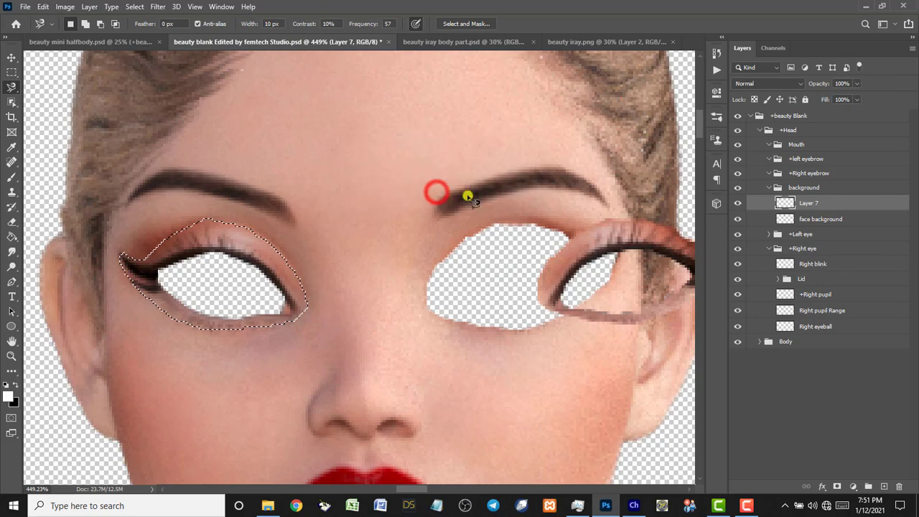
left_click(846, 220)
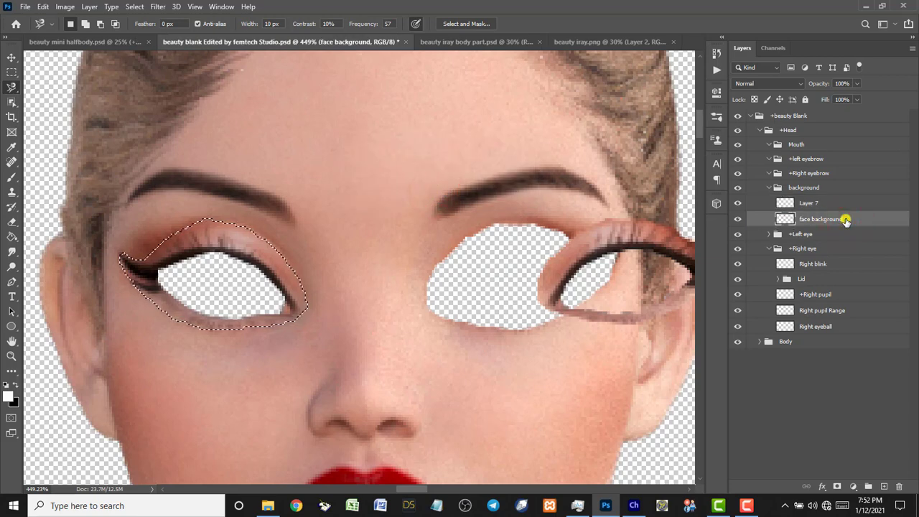
key("ctrl+x")
key("ctrl+v")
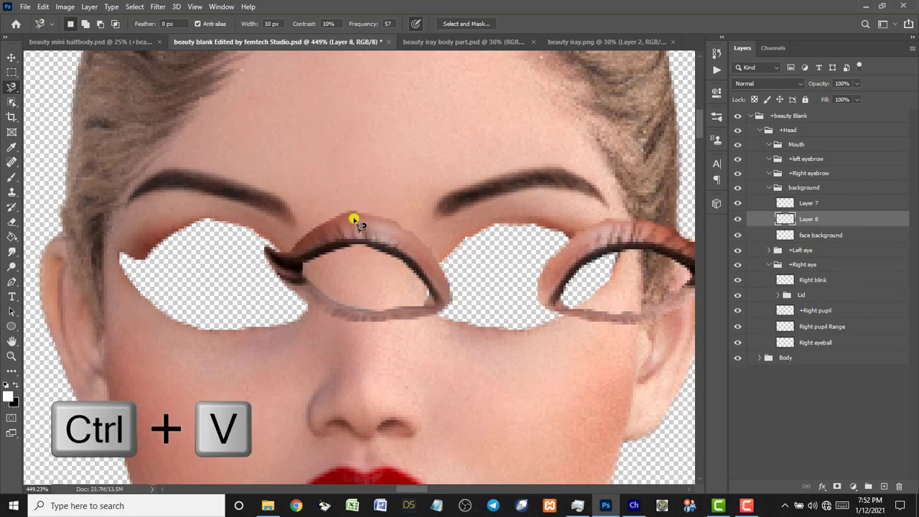
key("v")
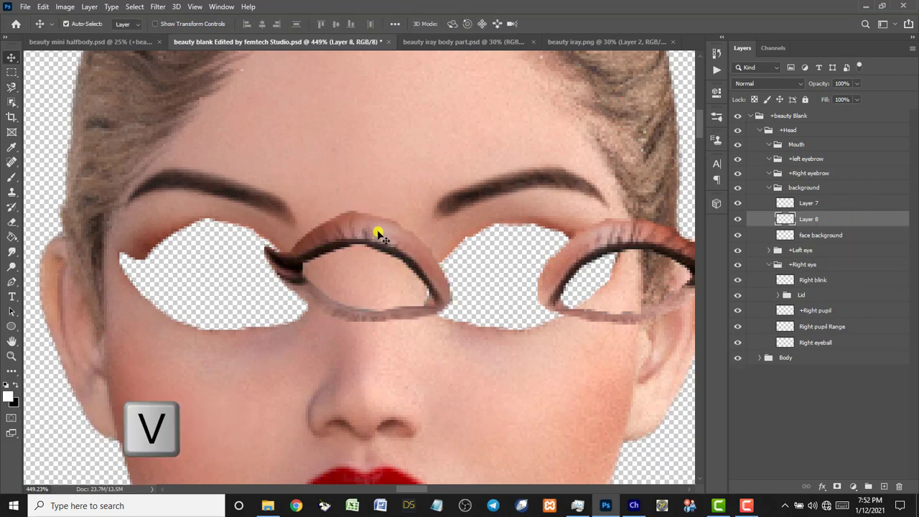
mouse_move(379, 232)
left_mouse_down()
mouse_move(131, 236)
mouse_move(159, 237)
left_mouse_up()
scroll(215, 238, "down", 4)
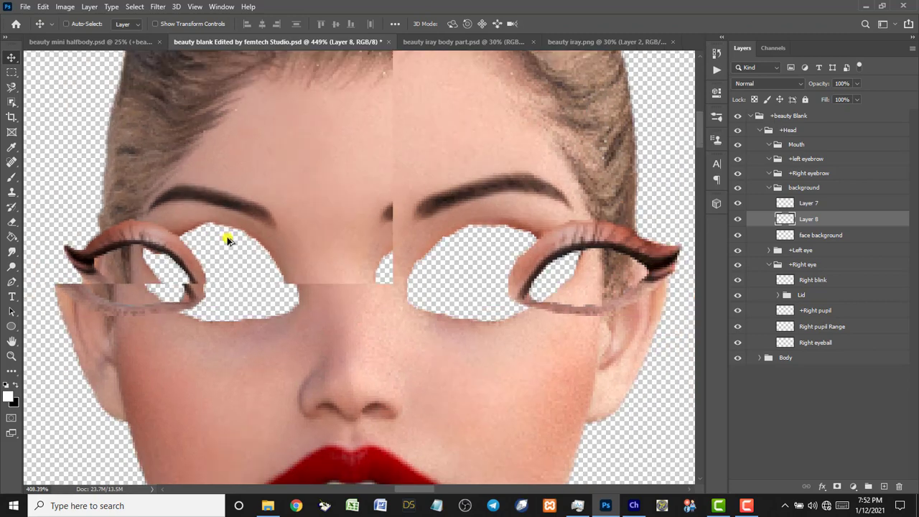
scroll(251, 242, "down", 1)
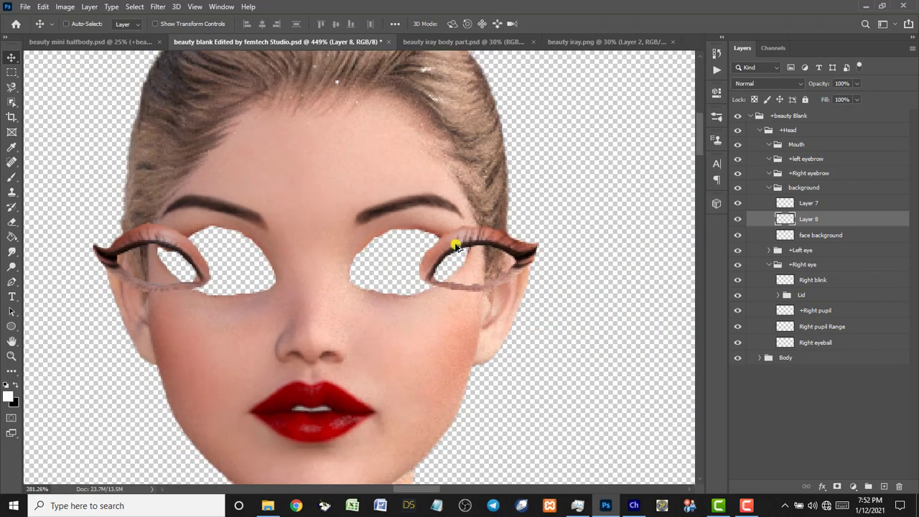
scroll(459, 242, "right", 2)
left_click(458, 245)
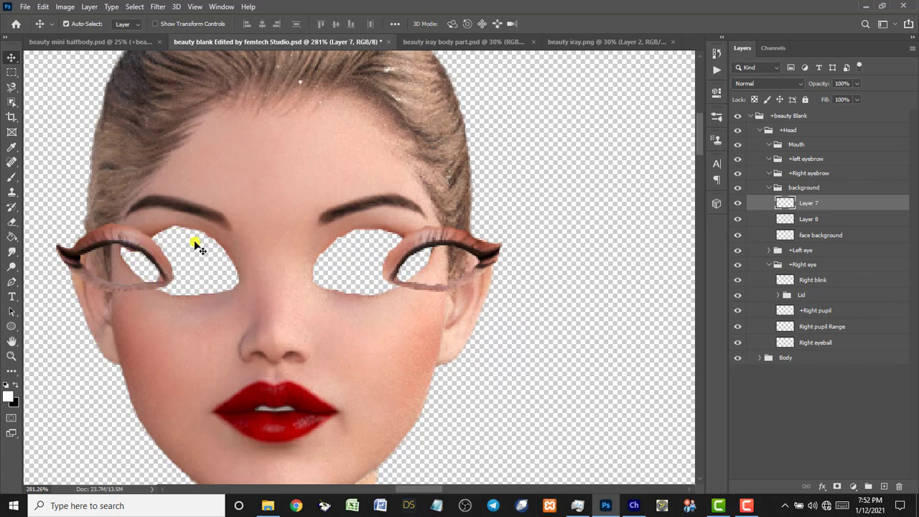
key("ctrl+o")
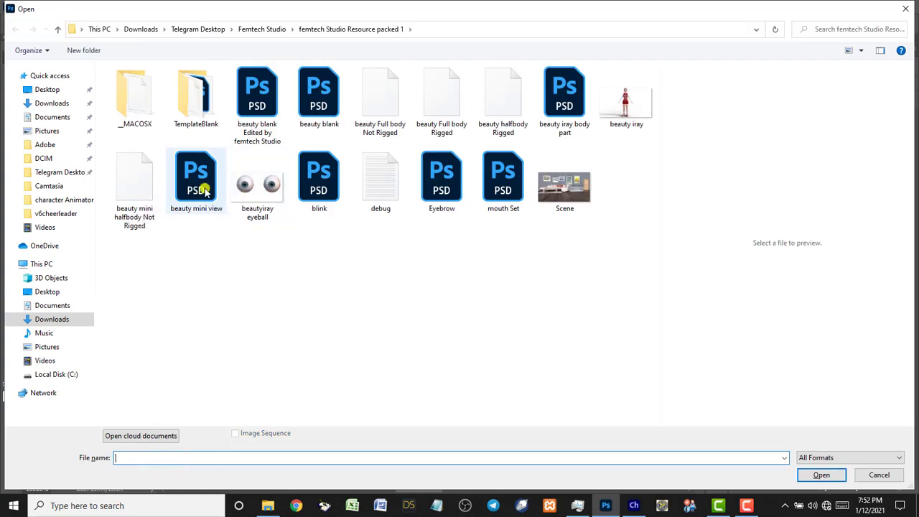
Open the beautyiray eyeball image and switch to the Object Selection tool.
left_click(257, 188)
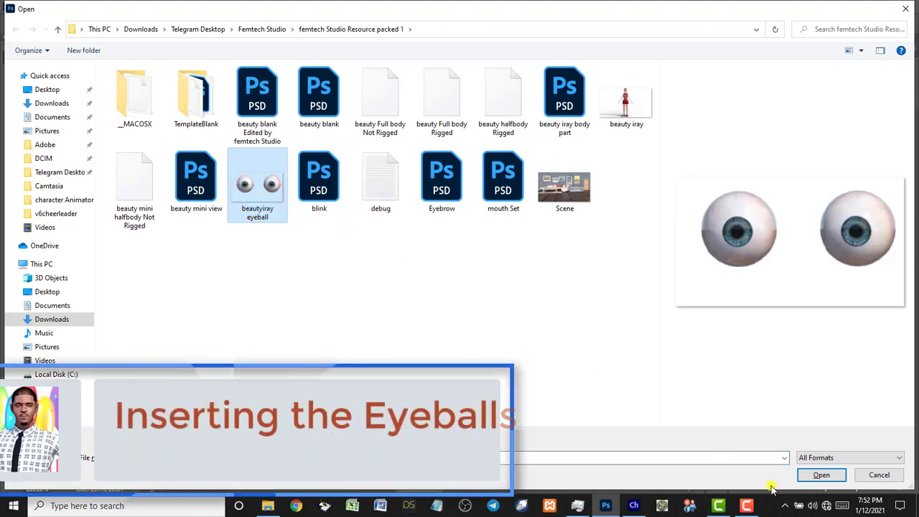
left_click(821, 475)
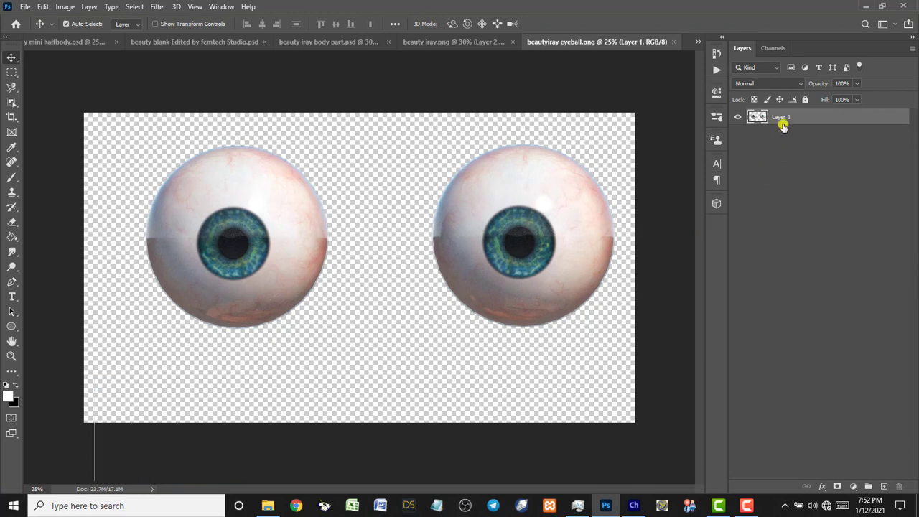
left_click(10, 103)
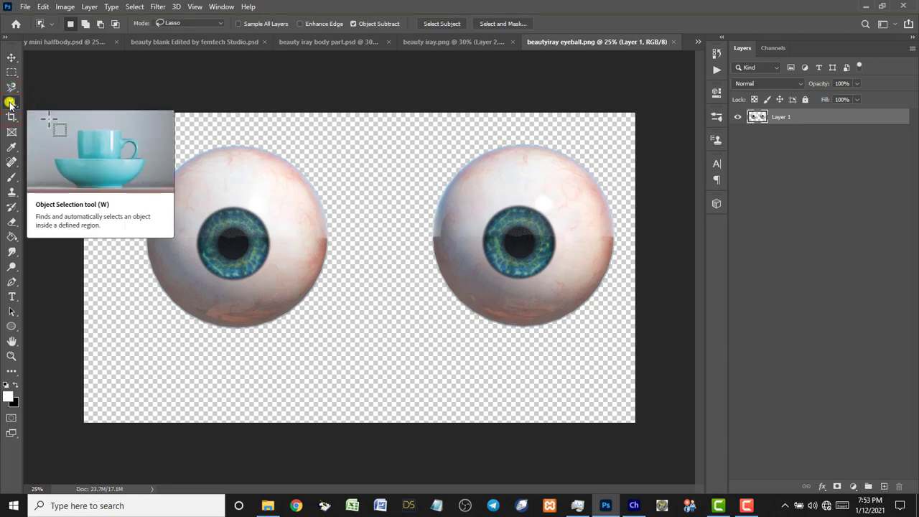
Select the left eyeball using Object Selection in Rectangle mode and copy it to Layer 2.
left_click(218, 24)
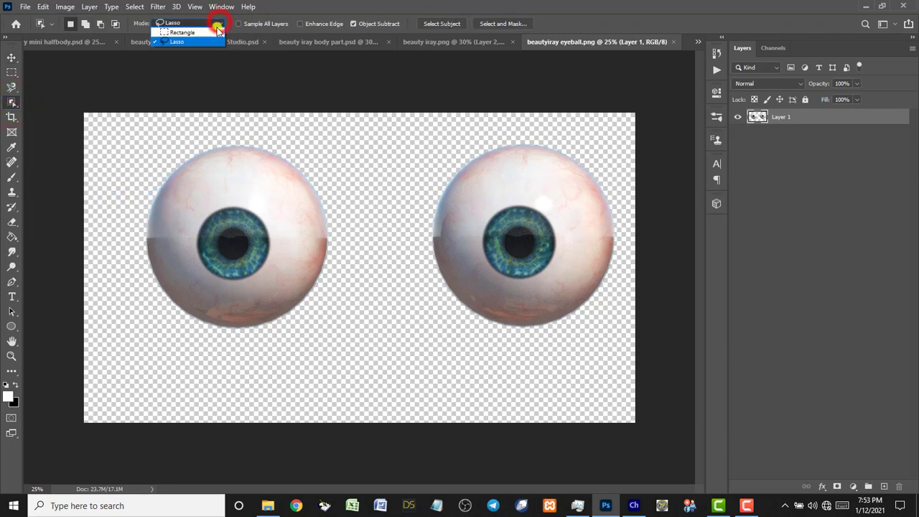
left_click(212, 32)
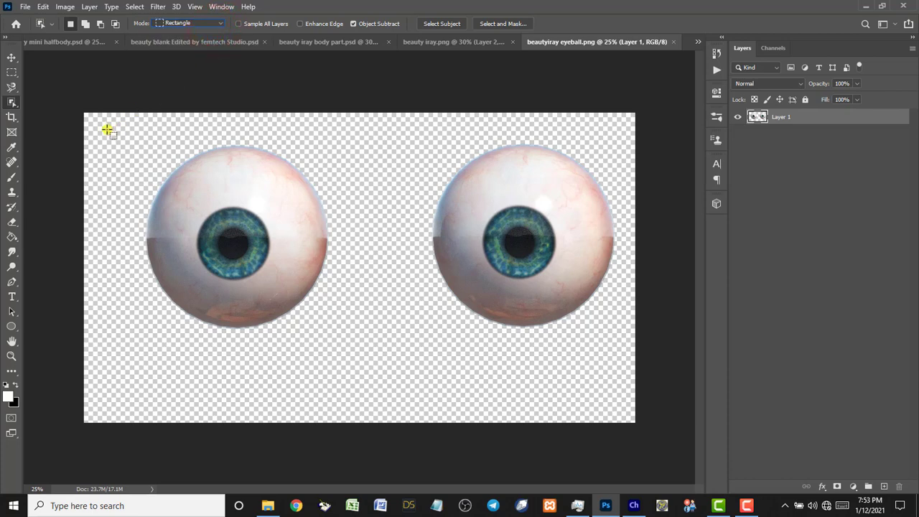
left_click_drag(106, 129, 363, 351)
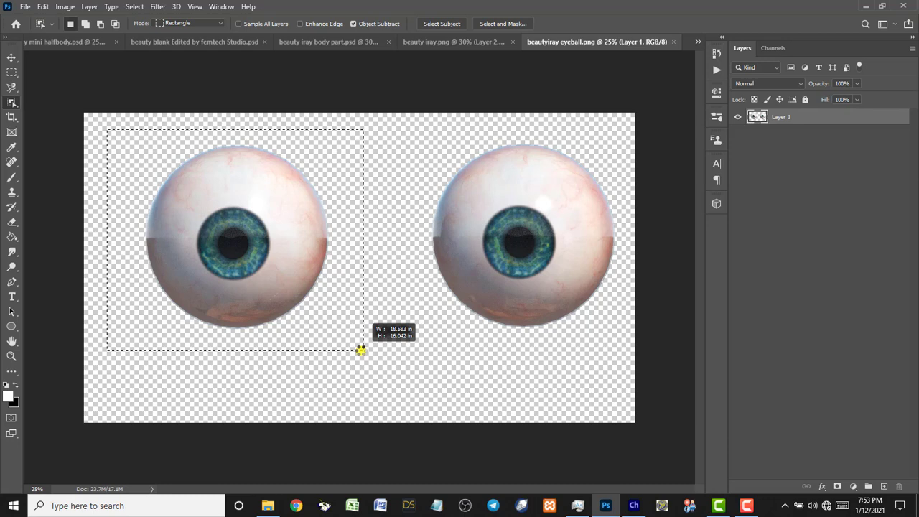
left_click_drag(361, 350, 360, 351)
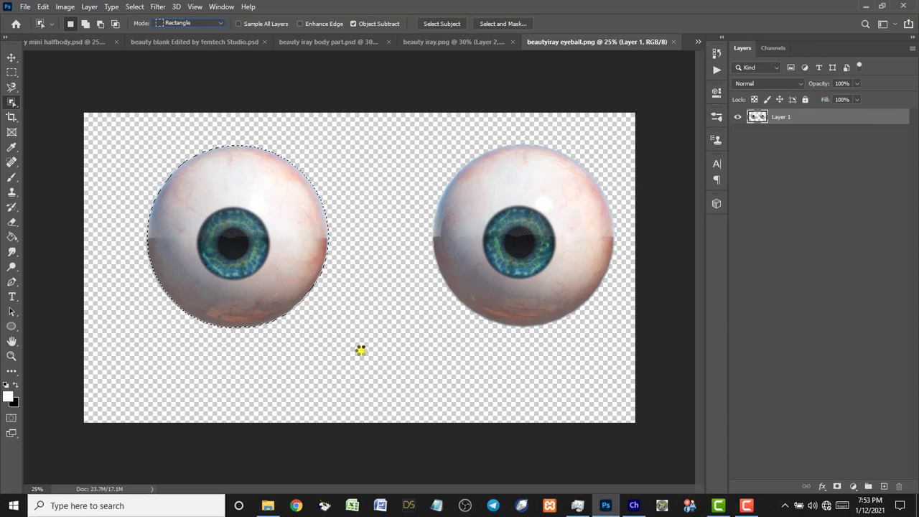
key("ctrl+j")
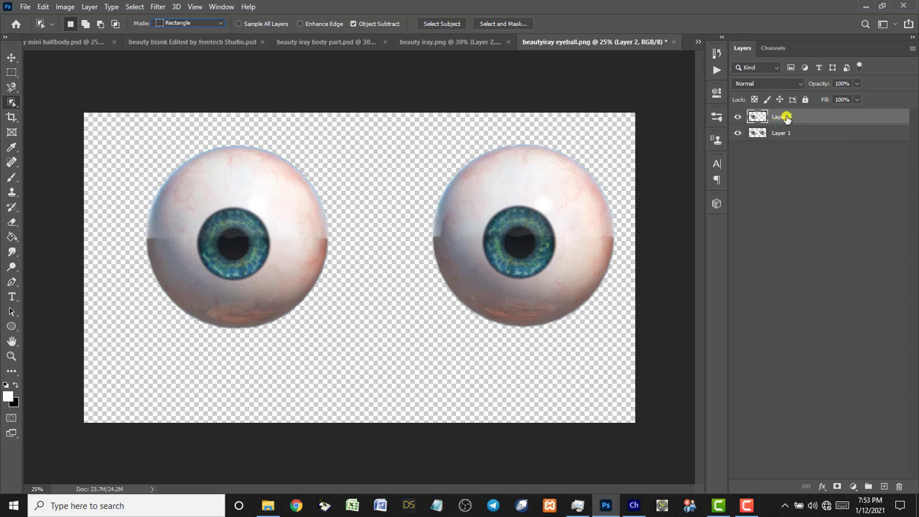
Hide Layer 1 and move the single eyeball toward the canvas centre.
left_click(735, 134)
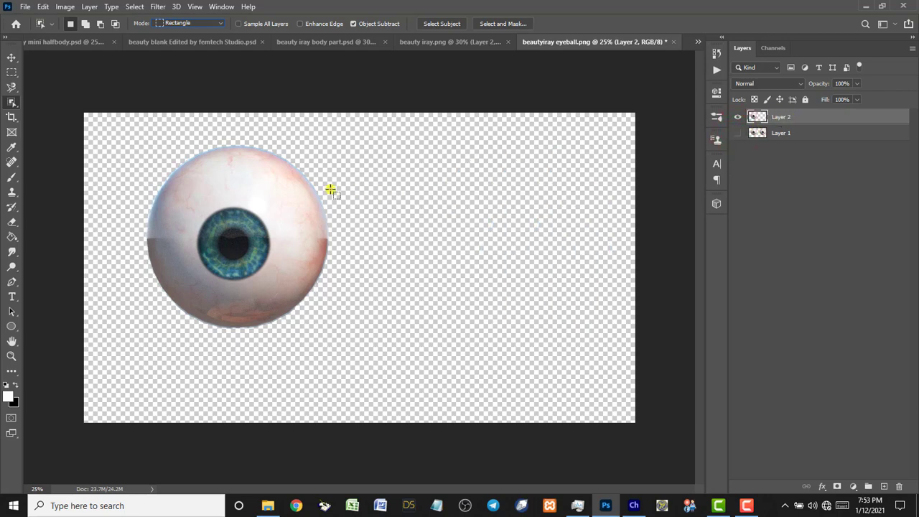
key("v")
left_click_drag(255, 231, 339, 243)
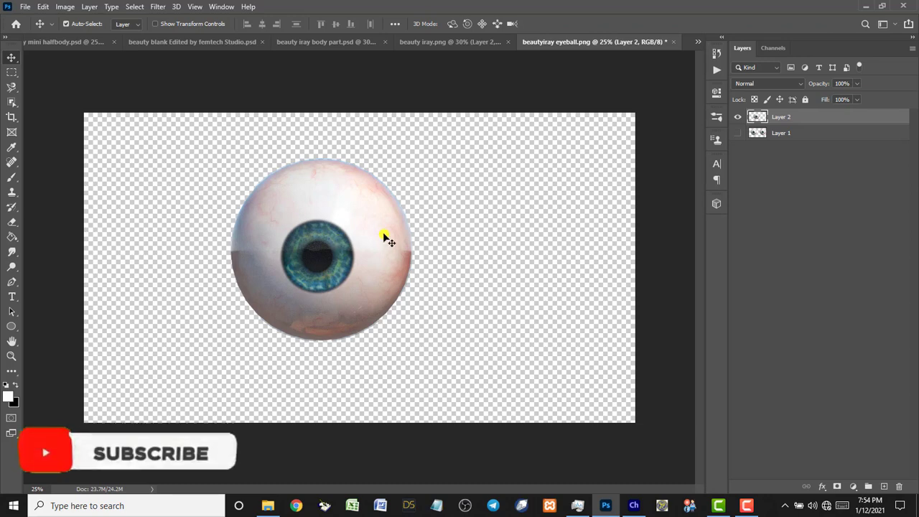
Duplicate Layer 2 into beauty blank Edited by femtech Studio.psd and switch to that document.
right_click(780, 120)
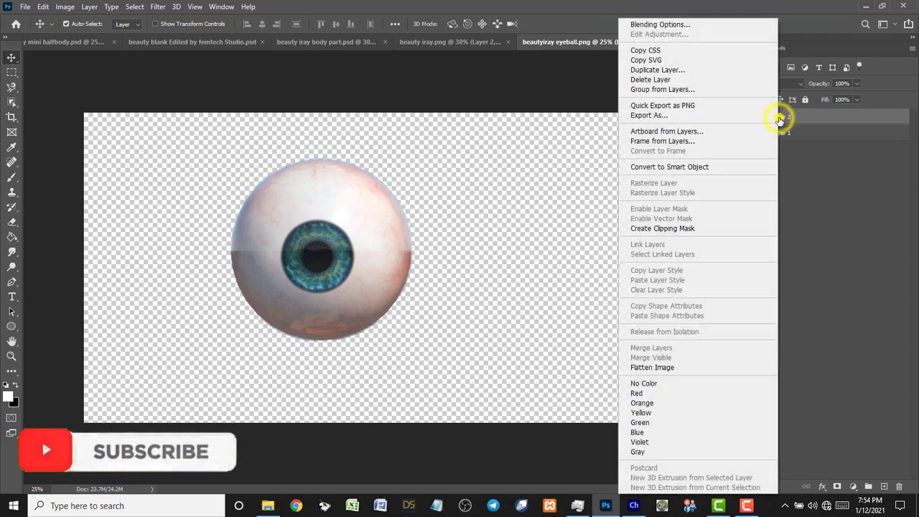
left_click(669, 69)
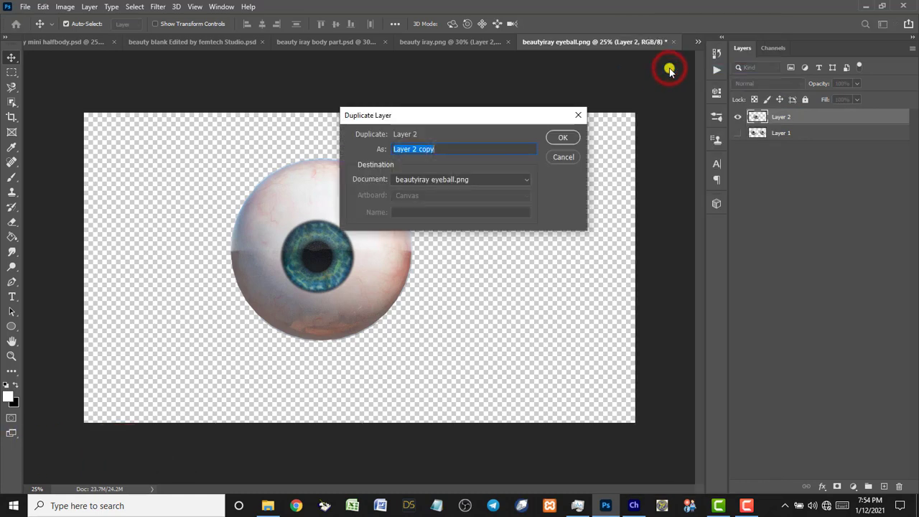
left_click(522, 180)
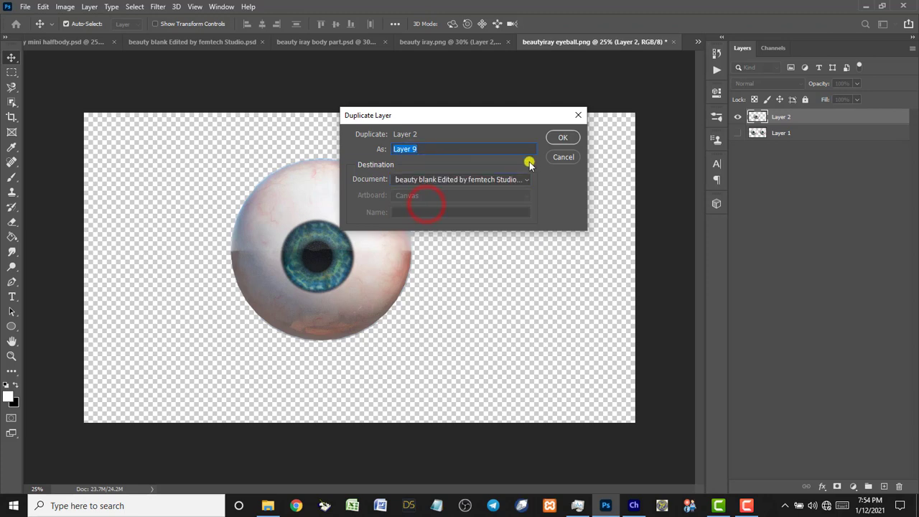
left_click(561, 138)
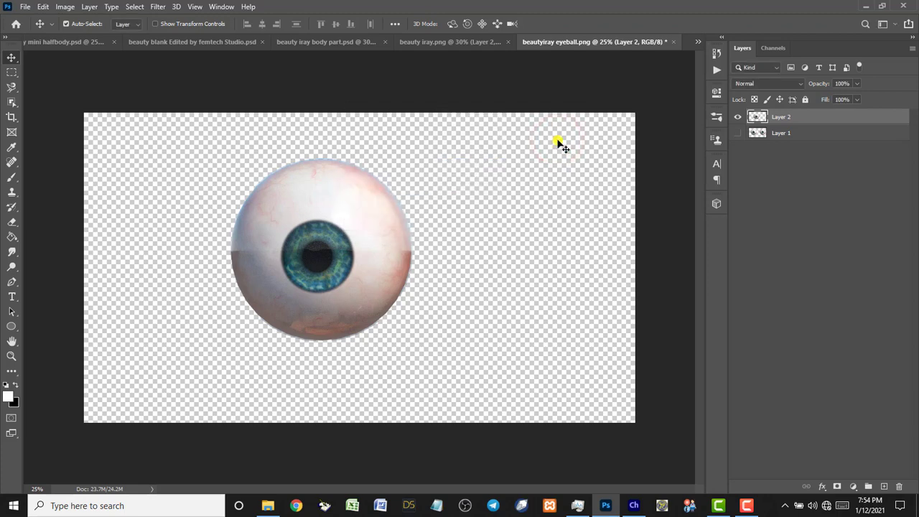
left_click(195, 44)
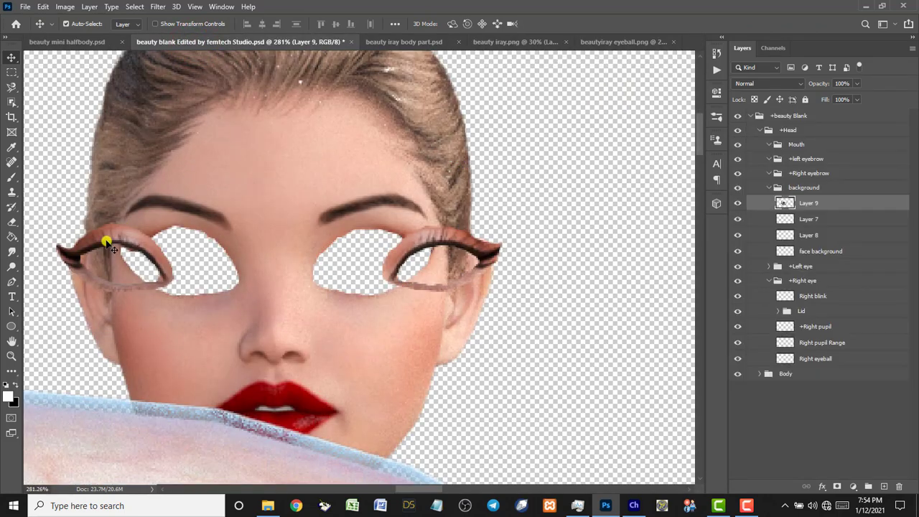
Fit the puppet document on screen, move the eyeball leftward off the body, and scale it down.
double_click(11, 341)
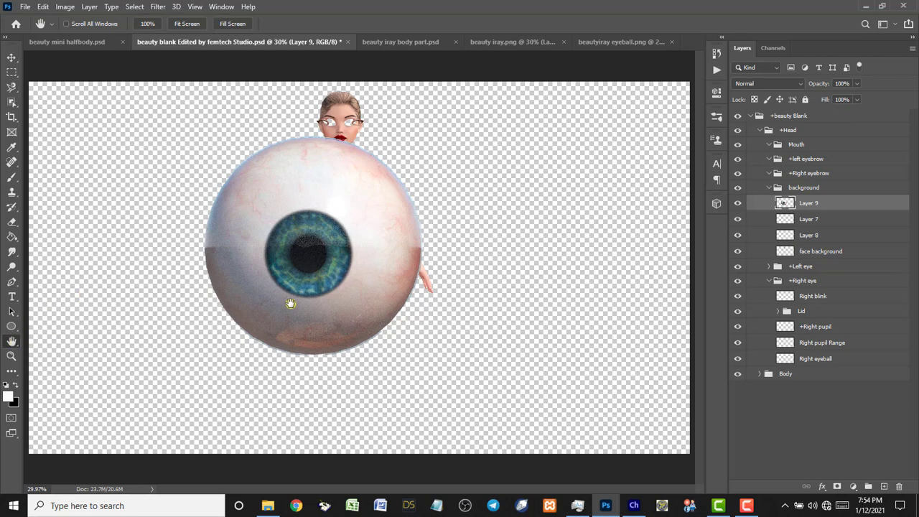
key("v")
left_click_drag(322, 263, 229, 257)
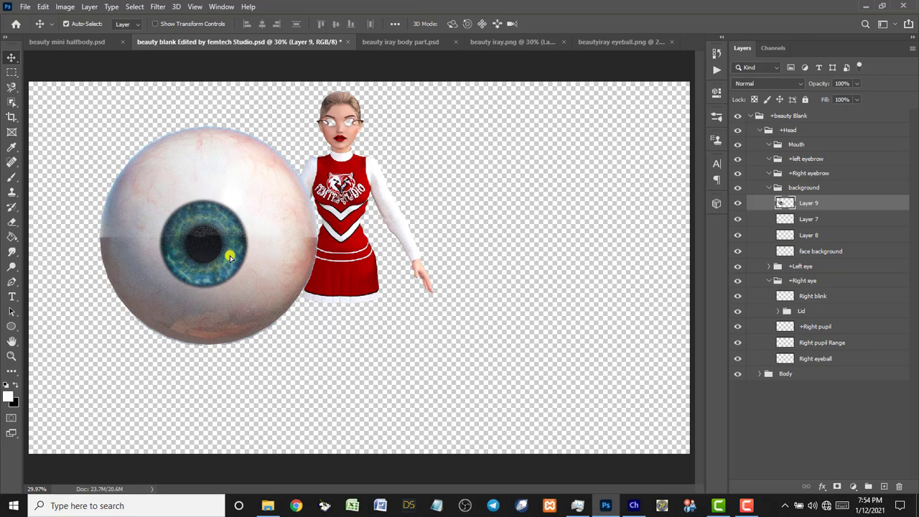
left_click(229, 256)
left_click(232, 244)
key("ctrl+t")
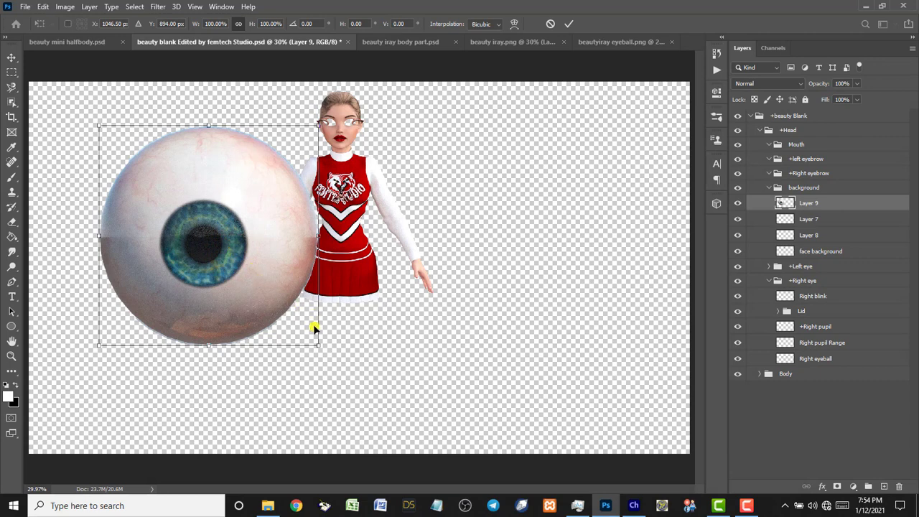
left_click_drag(319, 346, 281, 144)
left_click(566, 23)
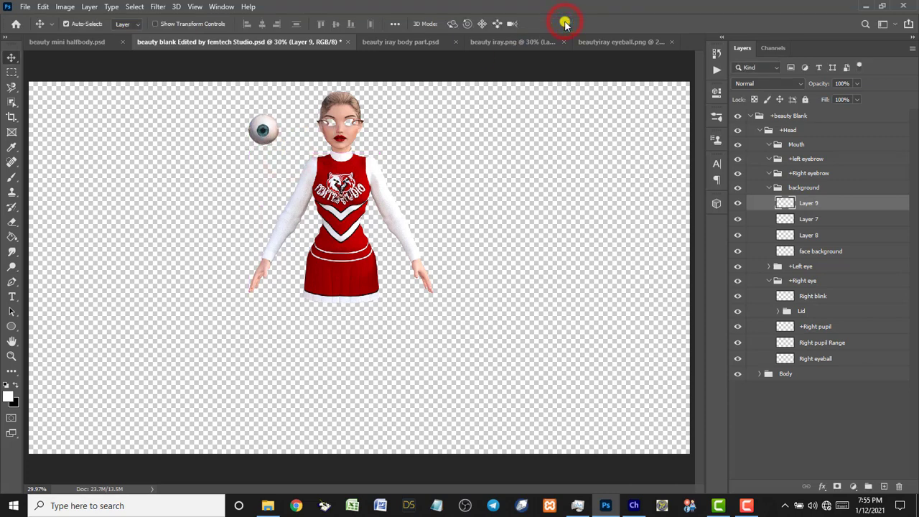
Zoom in on the face and move the eyeball just left of it.
key("z")
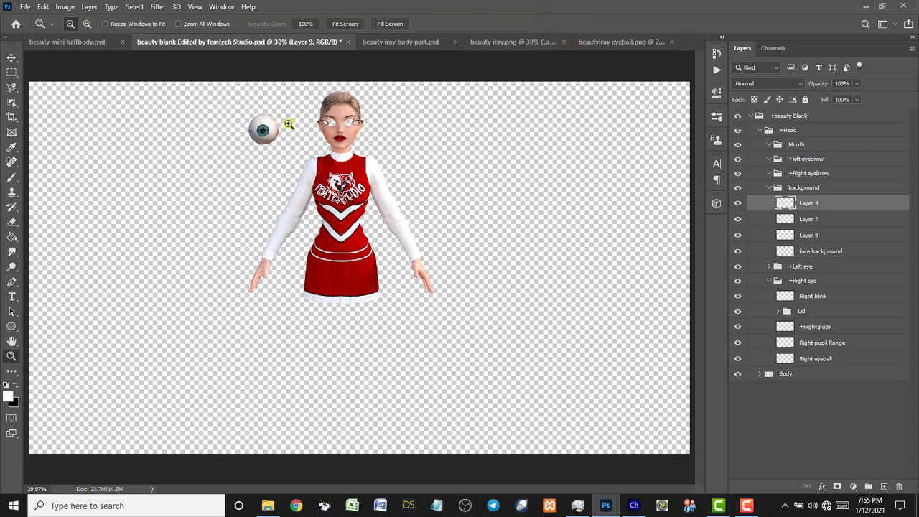
left_click_drag(195, 89, 474, 200)
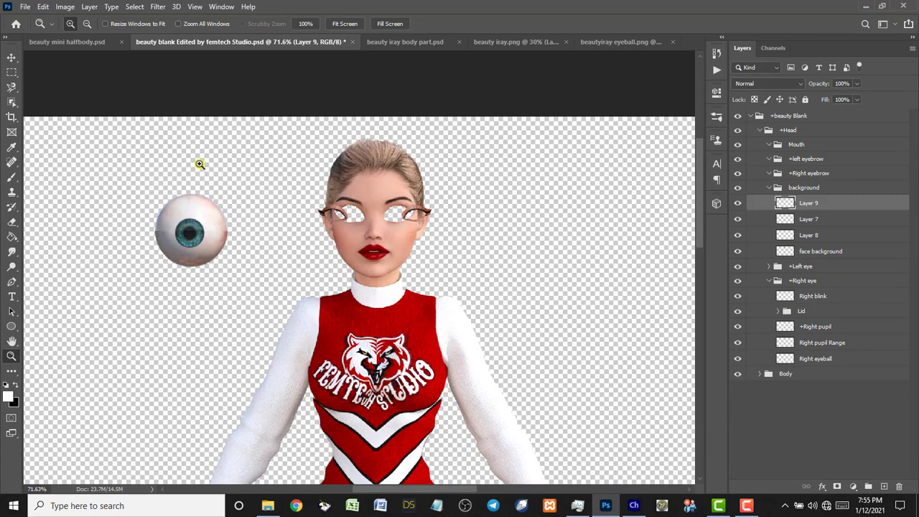
left_click_drag(148, 117, 531, 343)
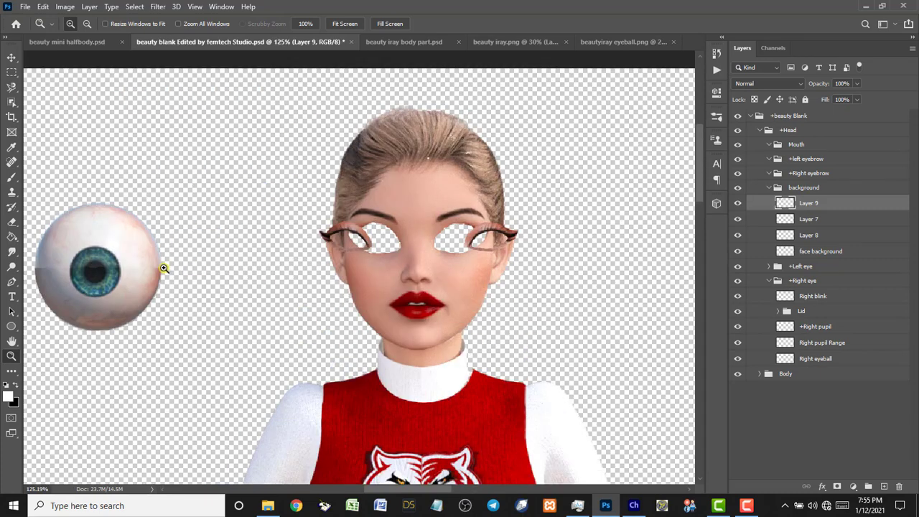
key("v")
mouse_move(139, 263)
left_mouse_down()
mouse_move(380, 254)
mouse_move(152, 256)
left_mouse_up()
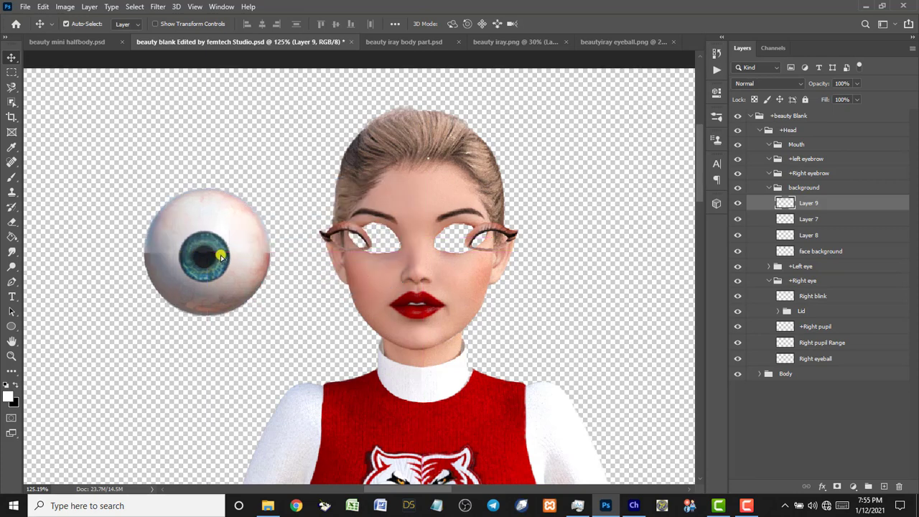
Scale Layer 9 down into the left eye socket and move it into the Right eye group.
key("ctrl+t")
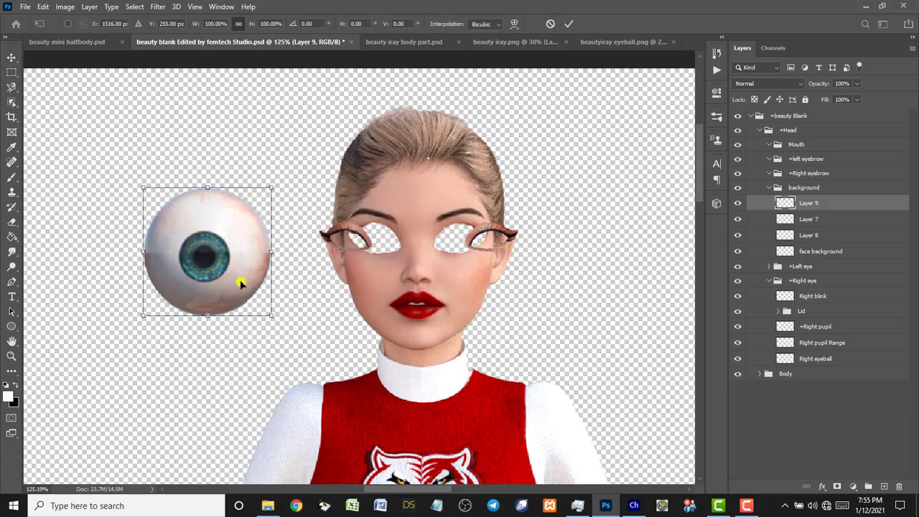
left_click_drag(271, 316, 374, 243)
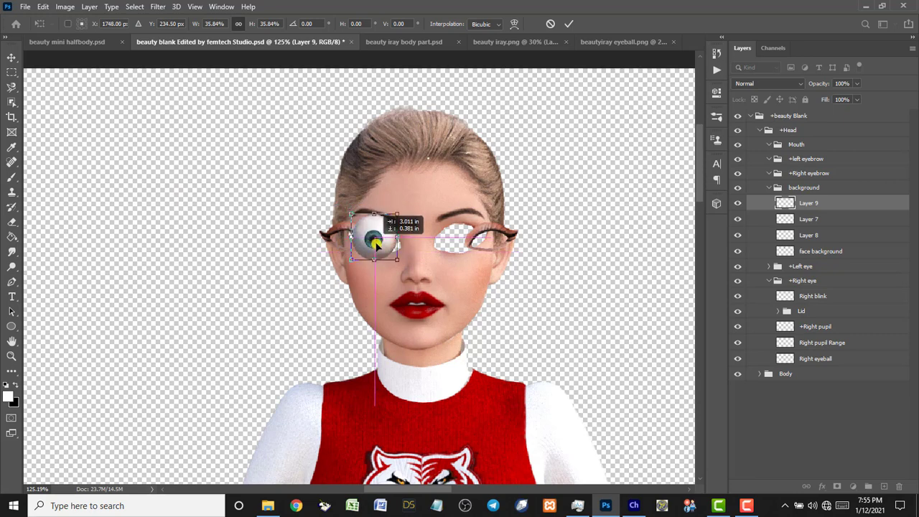
left_click_drag(376, 243, 373, 243)
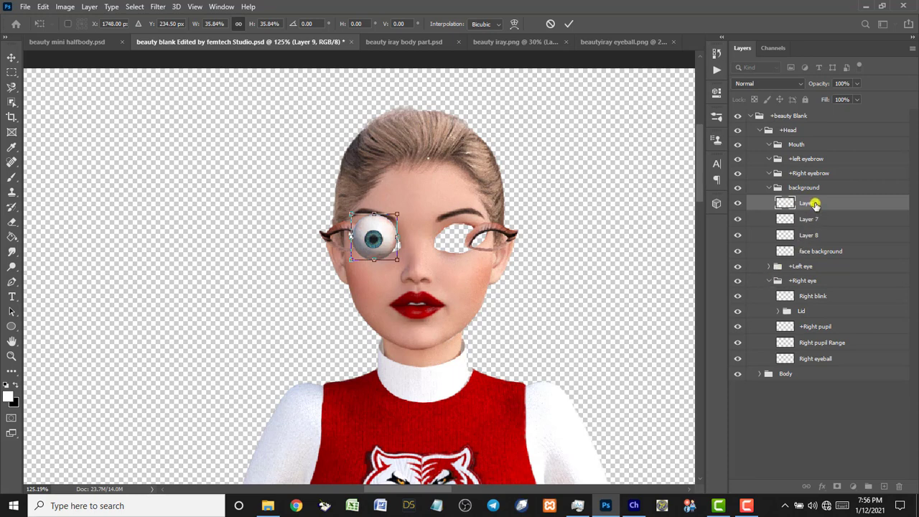
left_click_drag(815, 205, 826, 352)
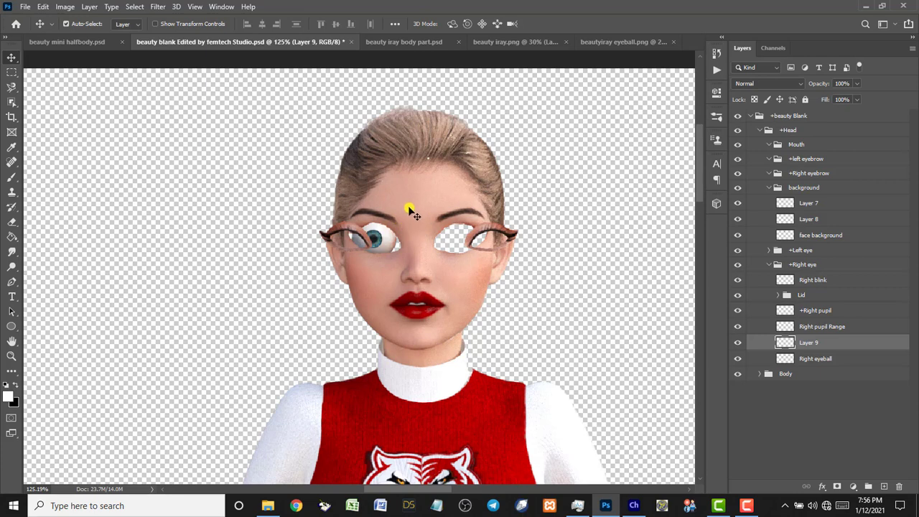
Hide the face background layer and shift the left eyelid piece slightly.
left_click(378, 240)
left_click(422, 206)
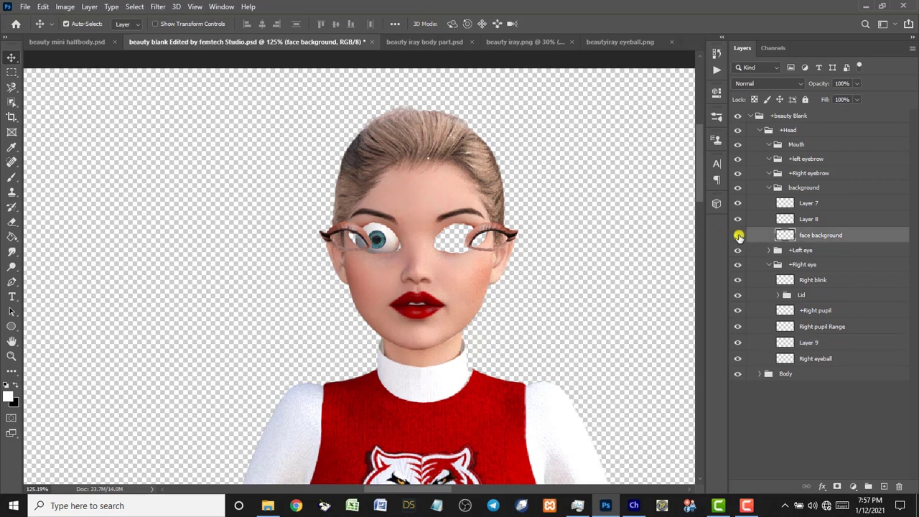
left_click(739, 236)
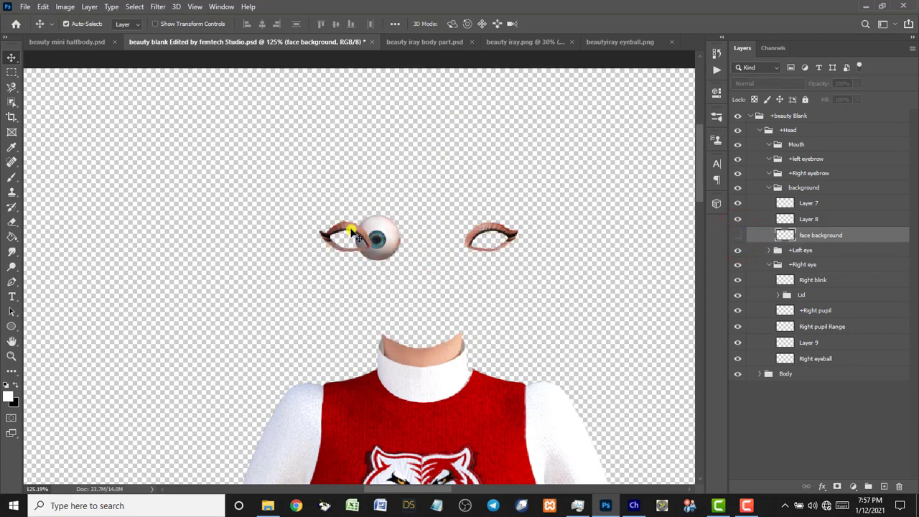
left_click_drag(352, 231, 367, 244)
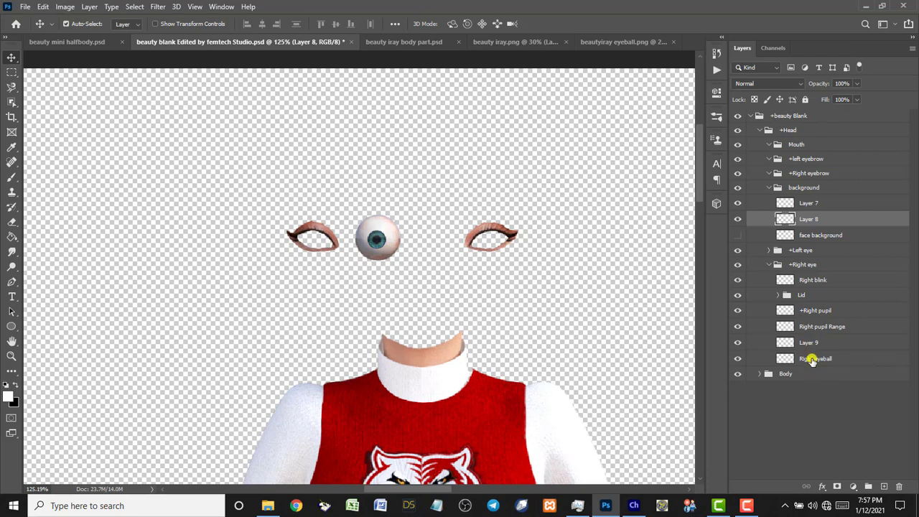
Rename Layer 9 to Right eyeball.
double_click(812, 358)
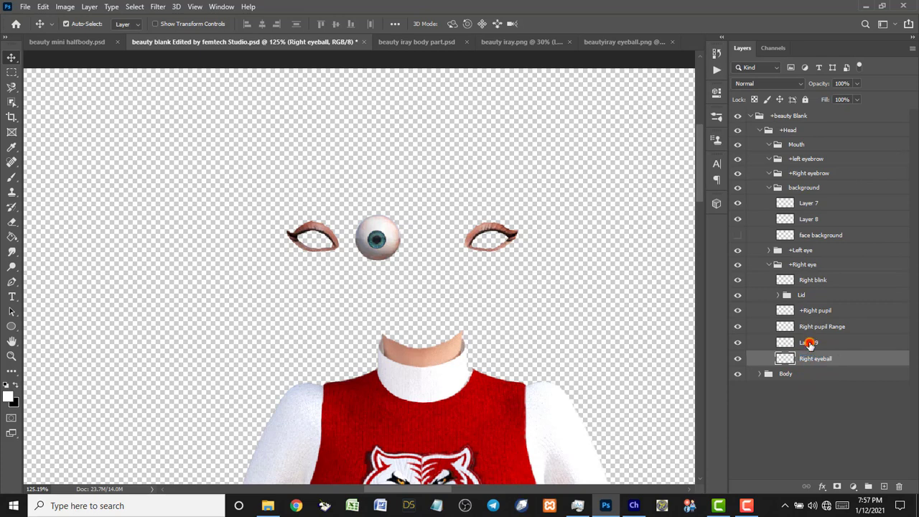
double_click(809, 343)
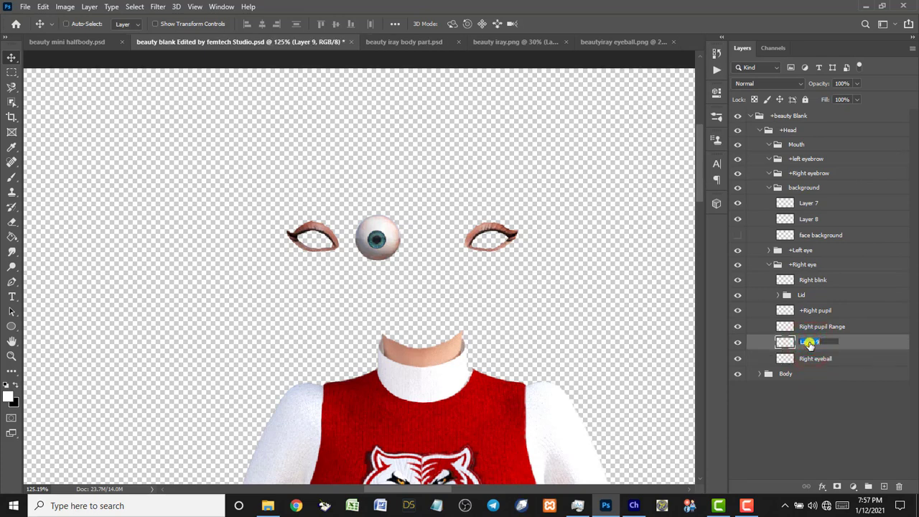
left_click(814, 359)
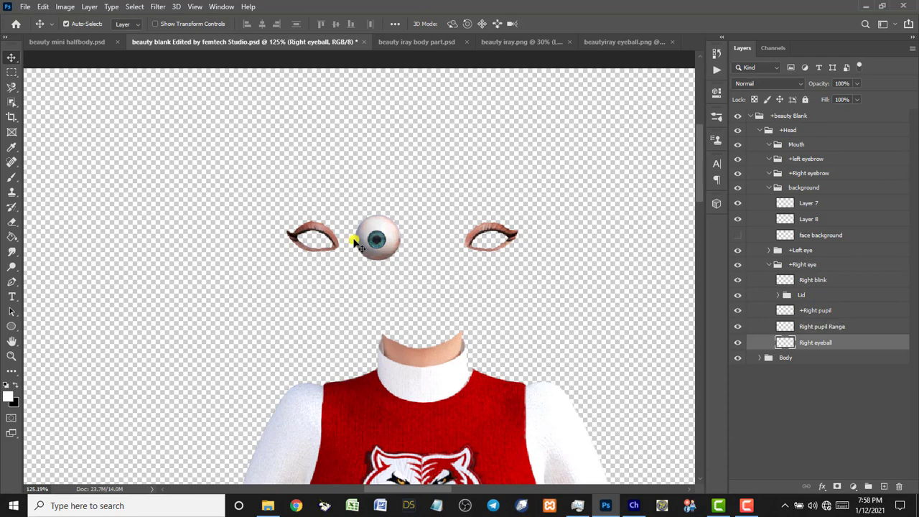
Zoom in closely on the right eyeball.
key("ctrl+0")
key("z")
left_click_drag(284, 99, 421, 201)
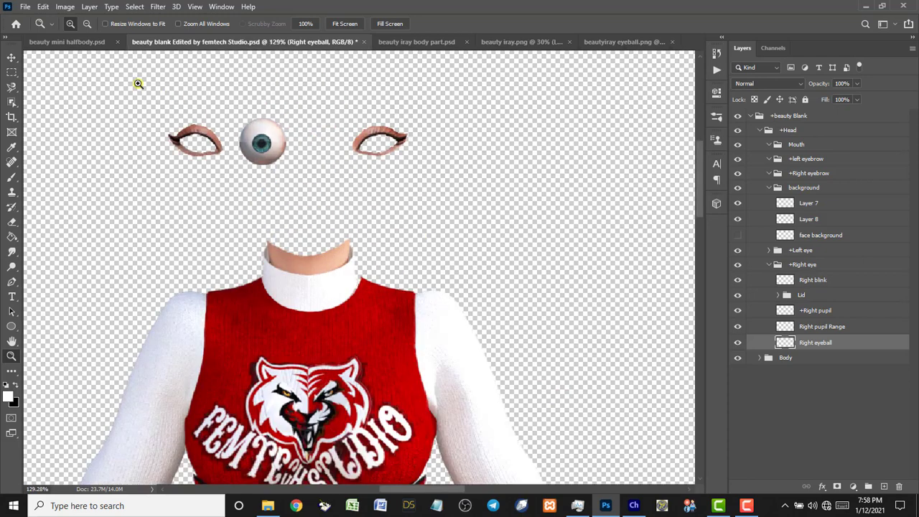
left_click_drag(138, 83, 489, 377)
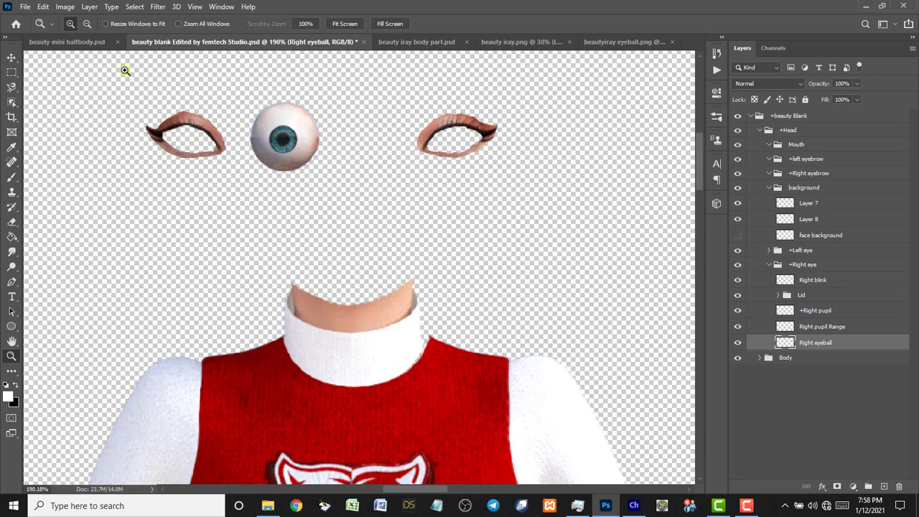
left_click_drag(115, 62, 507, 339)
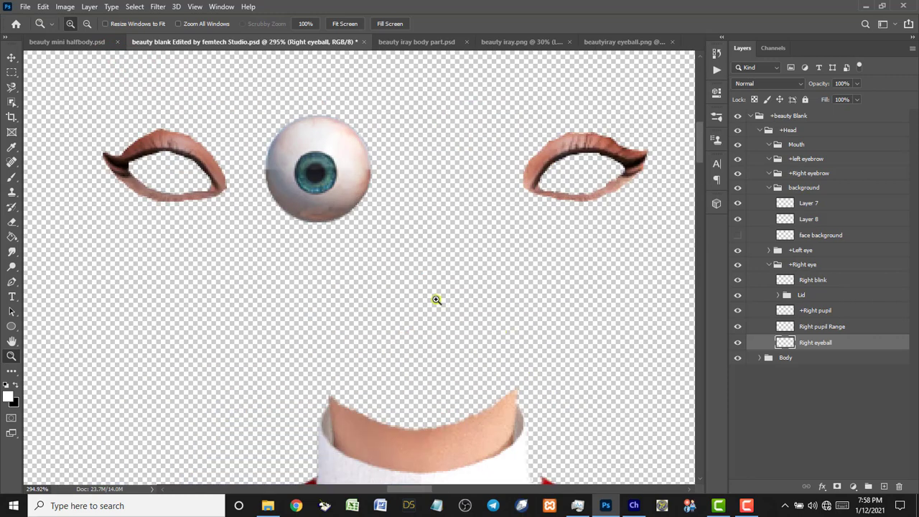
Outline the iris with the Magnetic Lasso, copy it to Layer 9, and hide Right eyeball.
left_click(10, 87)
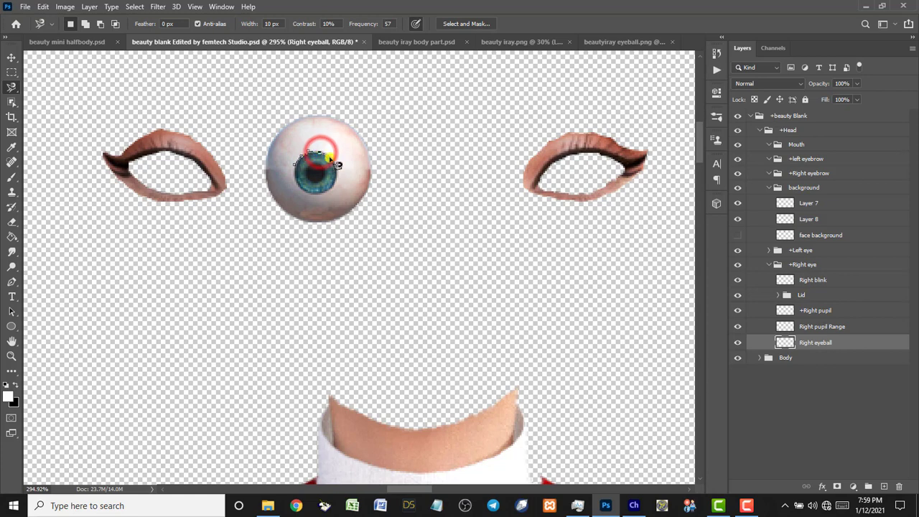
left_click(327, 154)
left_click(333, 157)
left_click(336, 167)
left_click(335, 175)
left_click(328, 186)
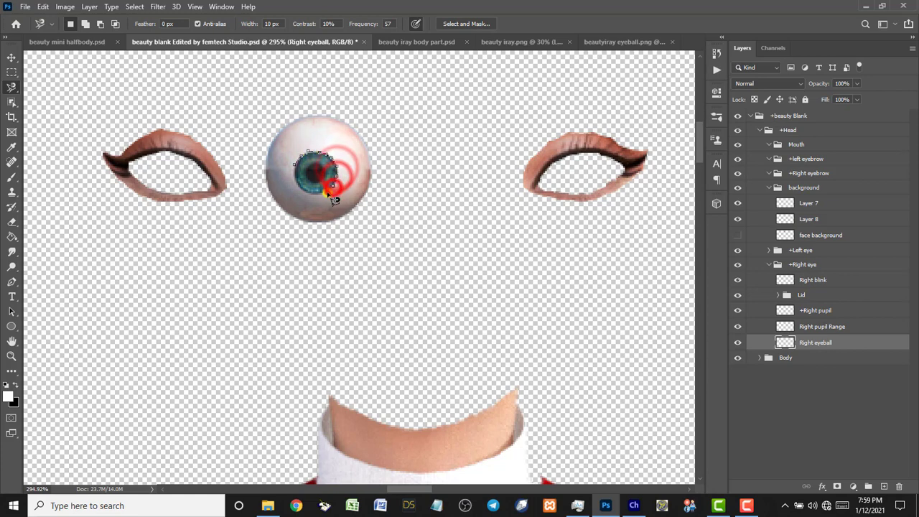
left_click(319, 190)
left_click(309, 189)
left_click(301, 180)
left_click(295, 177)
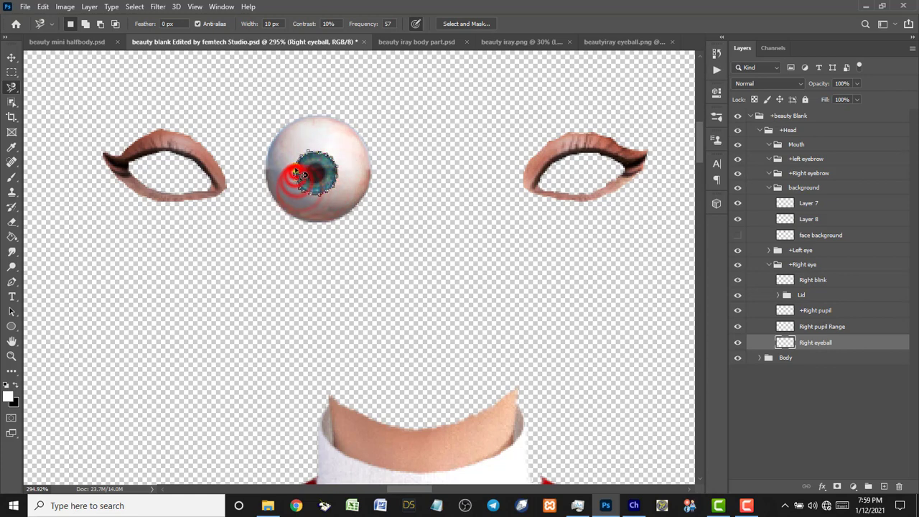
left_click(295, 164)
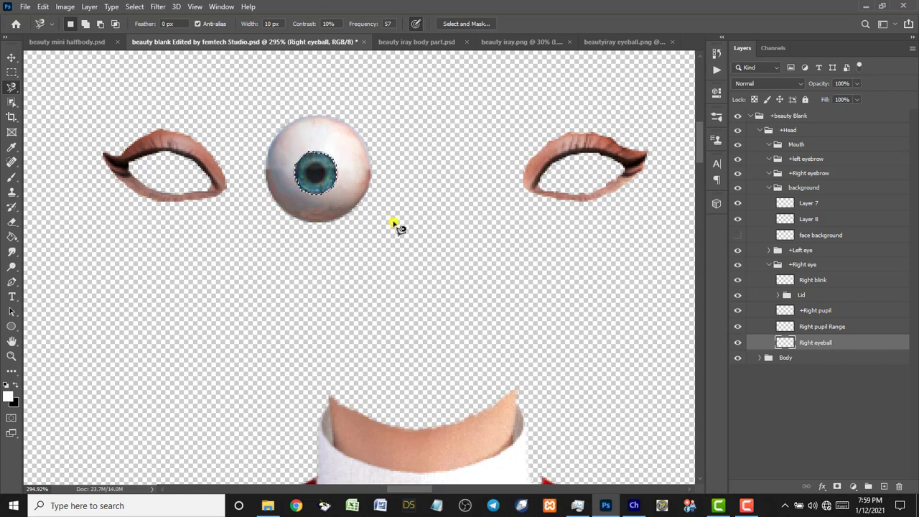
key("ctrl+j")
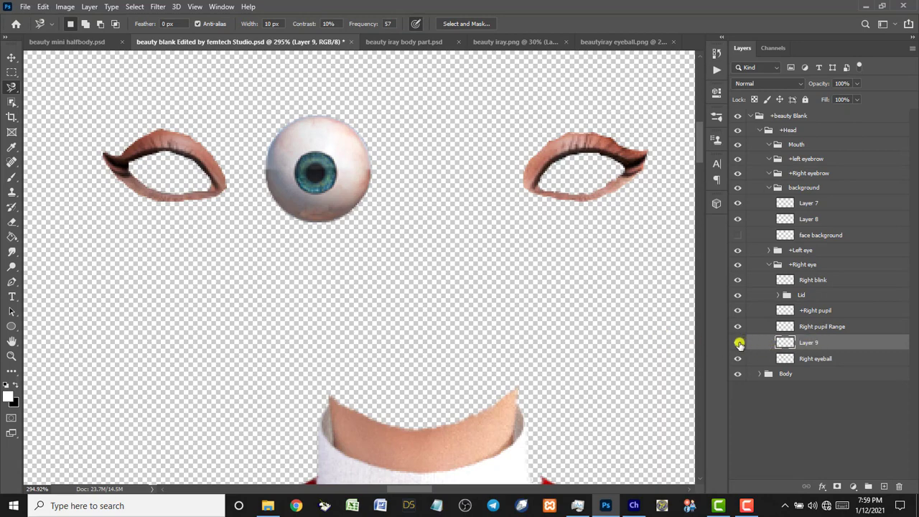
left_click(738, 360)
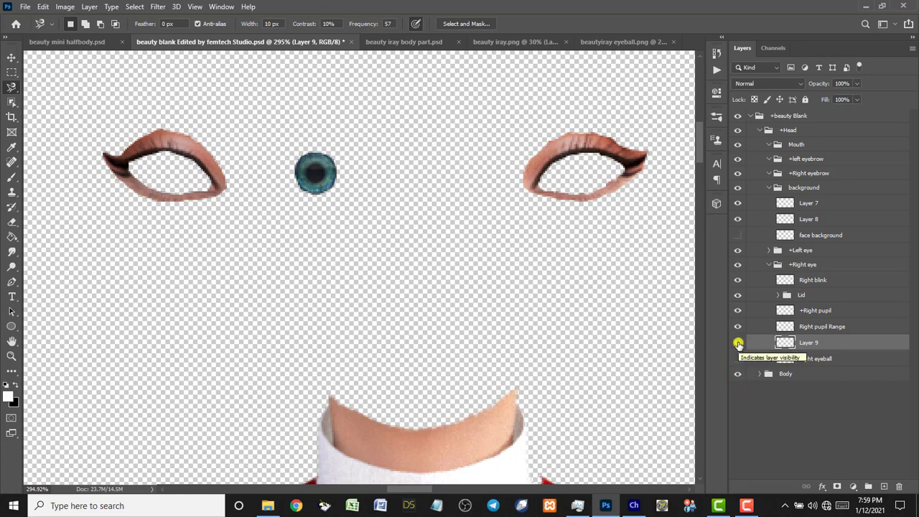
Hide the Layer 9 iris, show Right eyeball again, and select that layer.
left_click(738, 343)
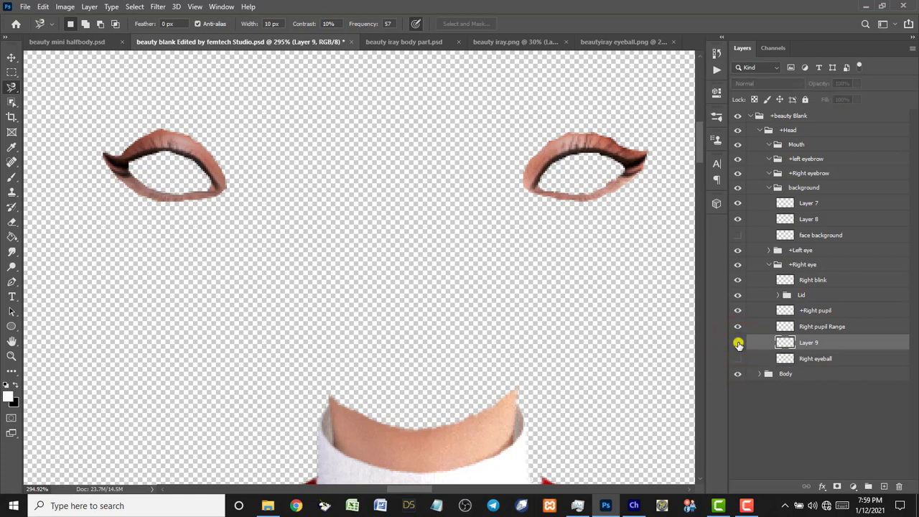
left_click(737, 358)
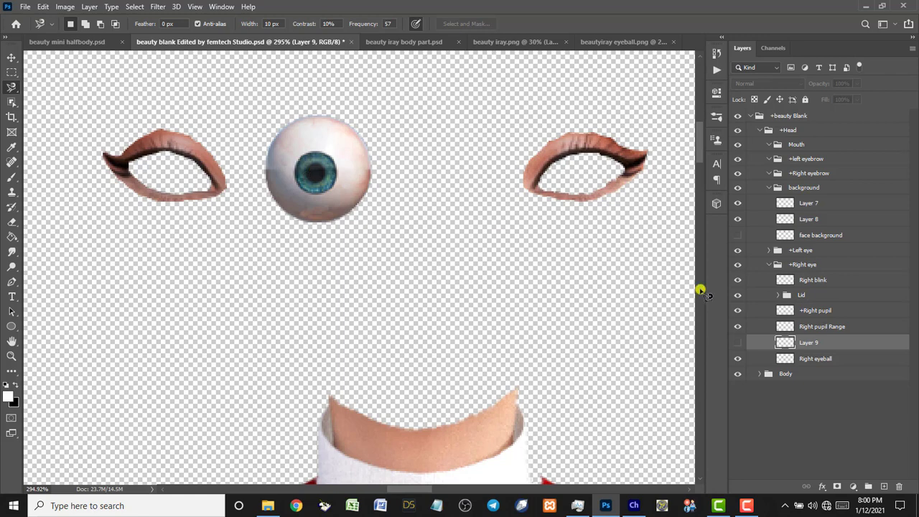
left_click(816, 359)
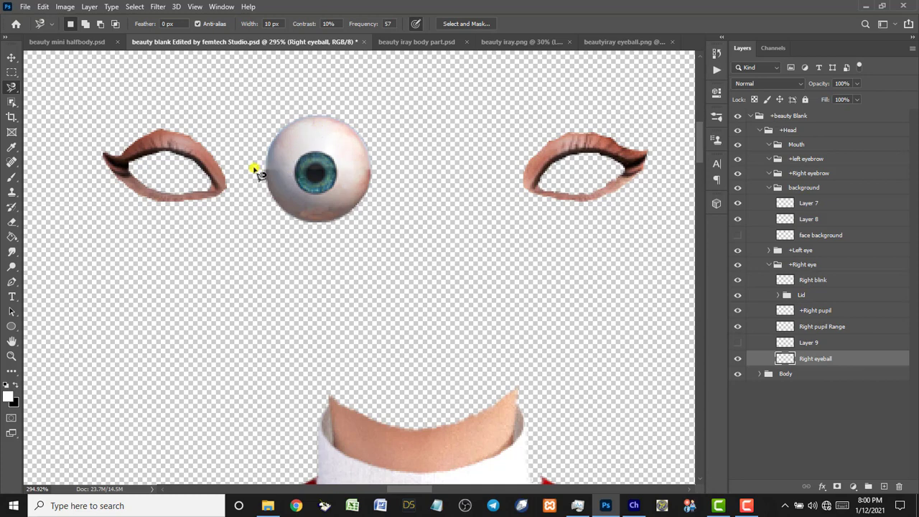
Brush white over the iris on the Right eyeball layer, then show Layer 9's iris again.
left_click(11, 177)
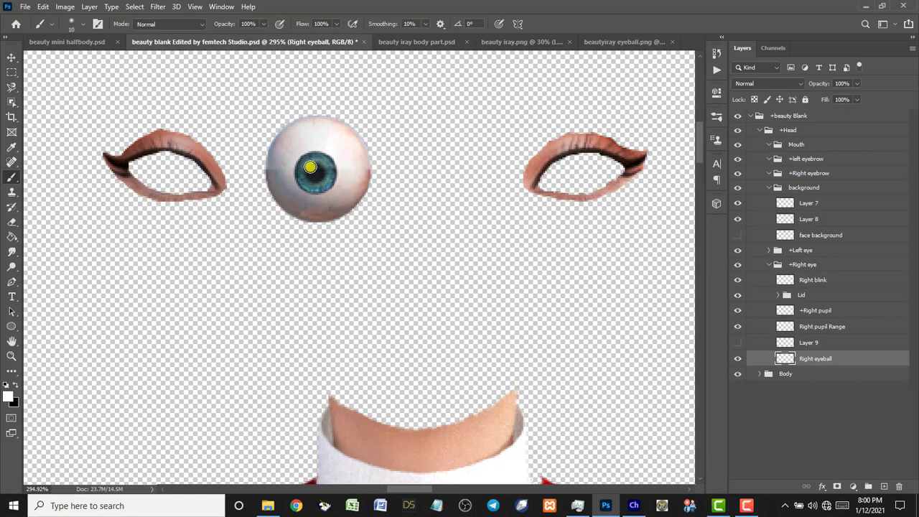
mouse_move(305, 163)
left_mouse_down()
mouse_move(316, 185)
mouse_move(320, 169)
mouse_move(305, 163)
mouse_move(303, 175)
mouse_move(321, 165)
mouse_move(301, 170)
mouse_move(319, 176)
mouse_move(308, 161)
mouse_move(319, 178)
mouse_move(307, 171)
mouse_move(312, 184)
mouse_move(326, 164)
left_mouse_up()
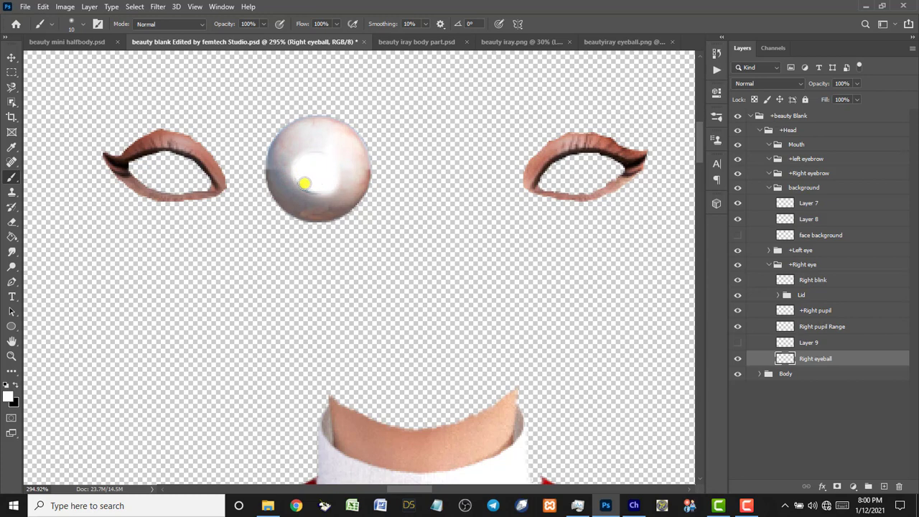
mouse_move(323, 184)
left_mouse_down()
mouse_move(301, 161)
mouse_move(313, 193)
mouse_move(314, 153)
mouse_move(291, 181)
mouse_move(325, 159)
mouse_move(290, 165)
mouse_move(322, 188)
mouse_move(313, 152)
mouse_move(294, 194)
mouse_move(328, 190)
mouse_move(338, 151)
mouse_move(294, 149)
mouse_move(282, 173)
mouse_move(294, 141)
mouse_move(323, 138)
mouse_move(341, 171)
mouse_move(325, 196)
mouse_move(299, 195)
mouse_move(291, 184)
mouse_move(302, 202)
mouse_move(337, 201)
mouse_move(348, 188)
mouse_move(340, 149)
mouse_move(309, 137)
mouse_move(280, 154)
mouse_move(280, 191)
mouse_move(316, 206)
mouse_move(351, 183)
mouse_move(342, 141)
mouse_move(319, 130)
mouse_move(283, 148)
left_mouse_up()
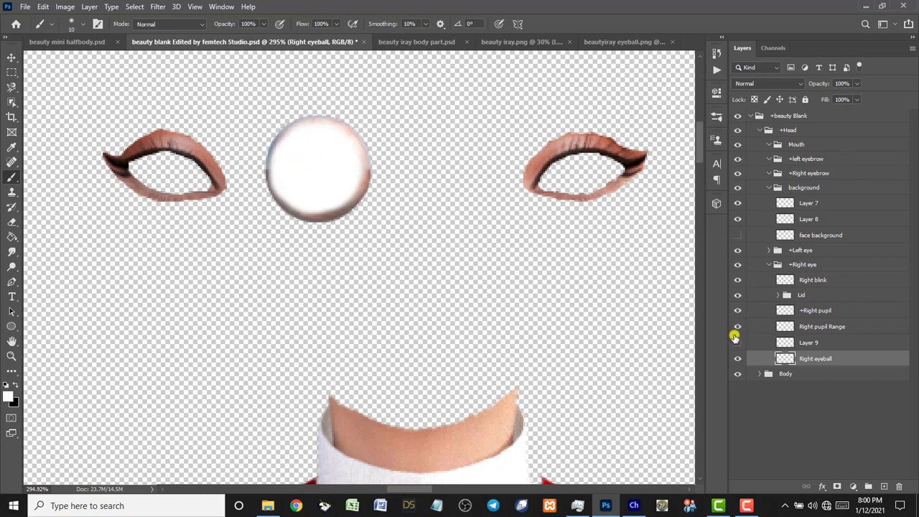
left_click(738, 344)
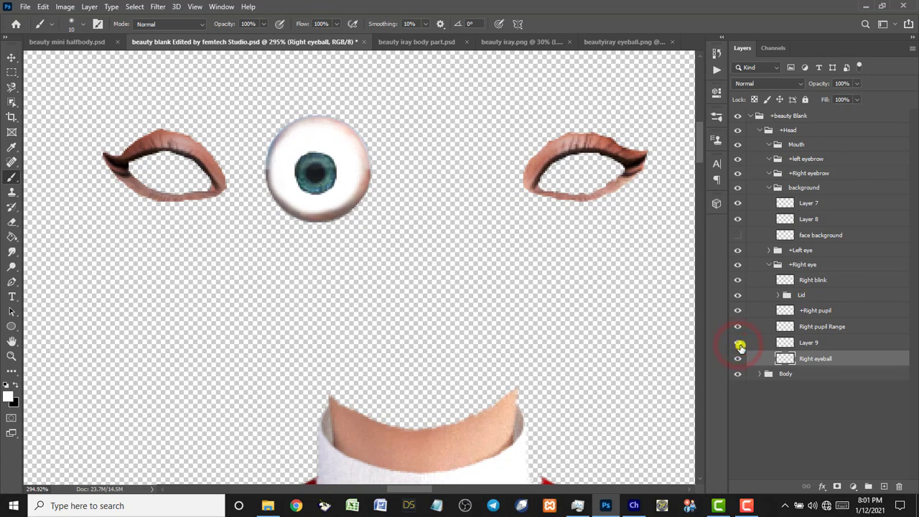
Move Layer 9 above +Right pupil, rename it +Right pupil, and delete the old layer.
left_click(810, 344)
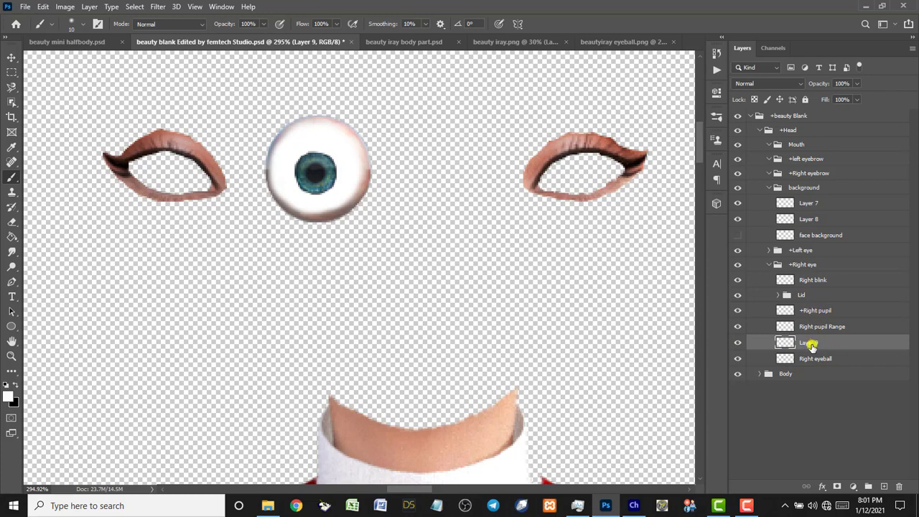
left_click_drag(810, 344, 813, 310)
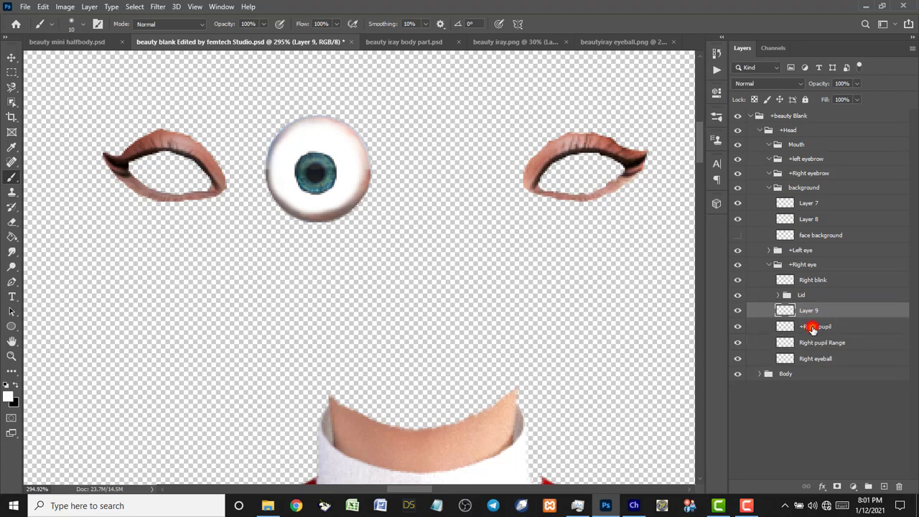
double_click(812, 327)
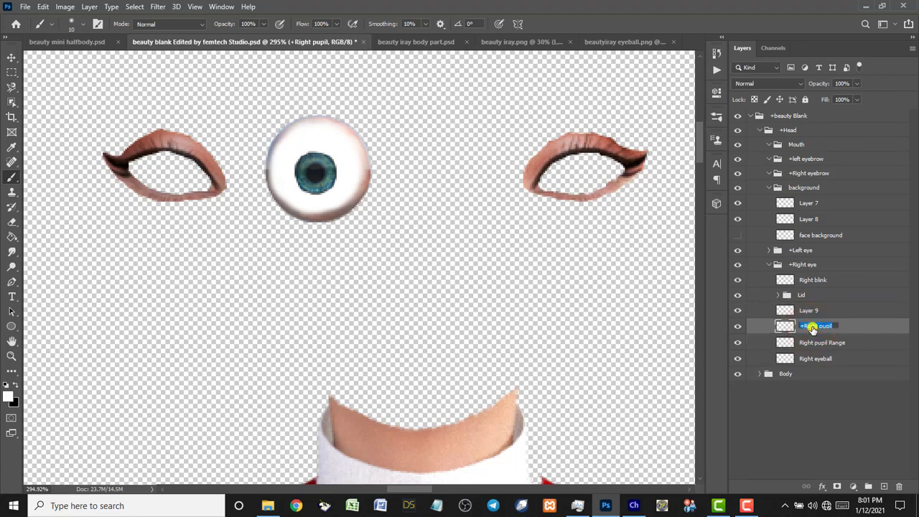
double_click(806, 310)
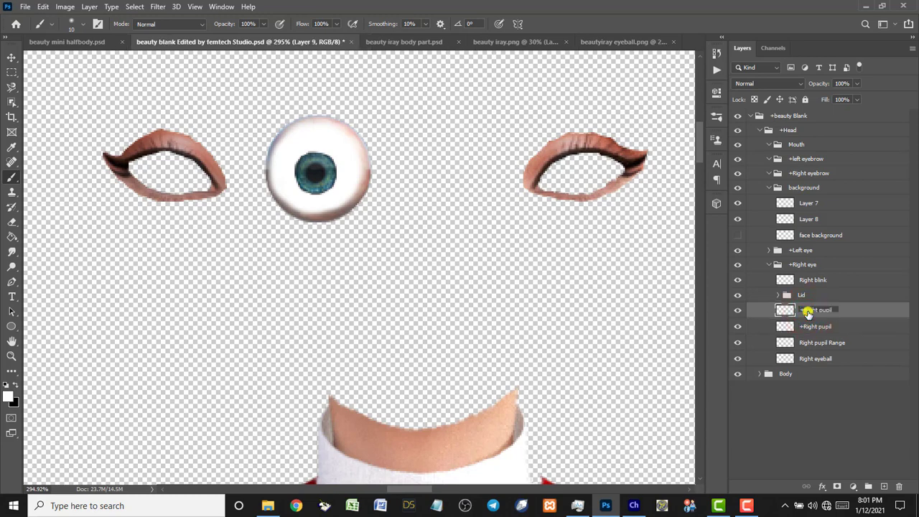
left_click(818, 329)
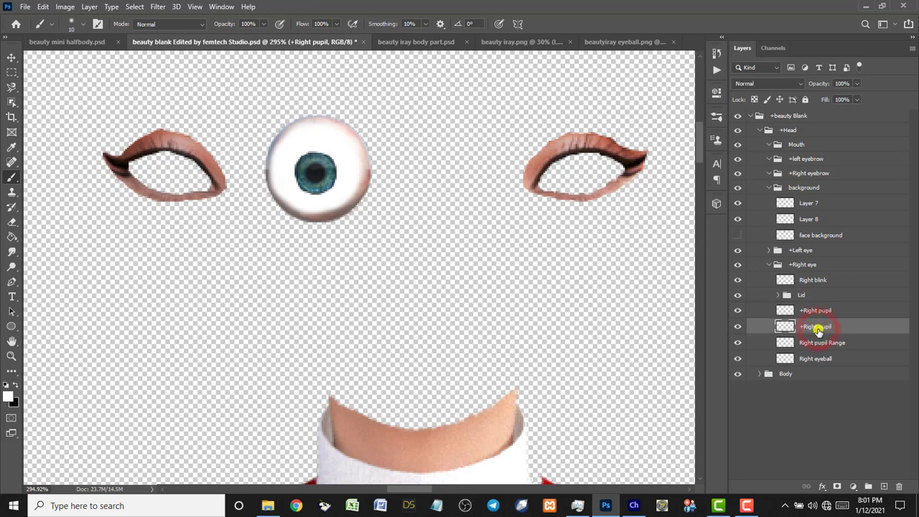
key("Delete")
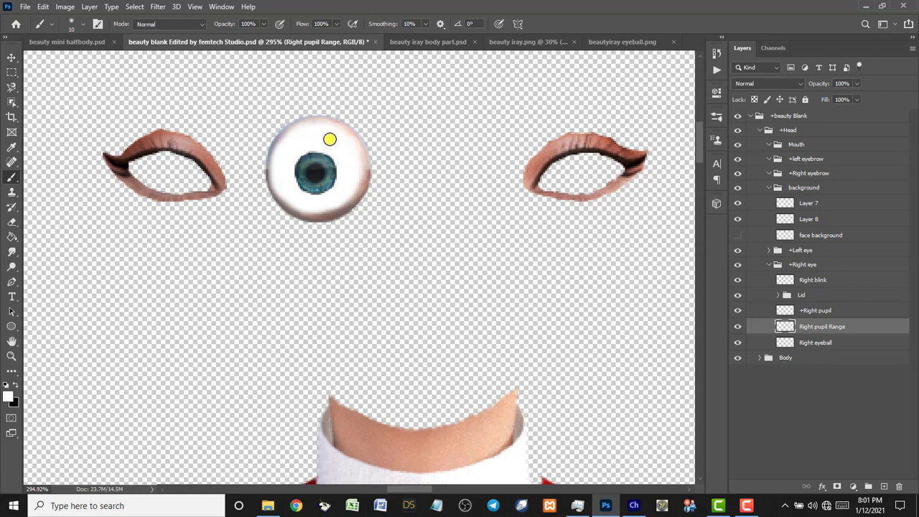
Select the new +Right pupil layer on the canvas and fit the figure on screen.
key("v")
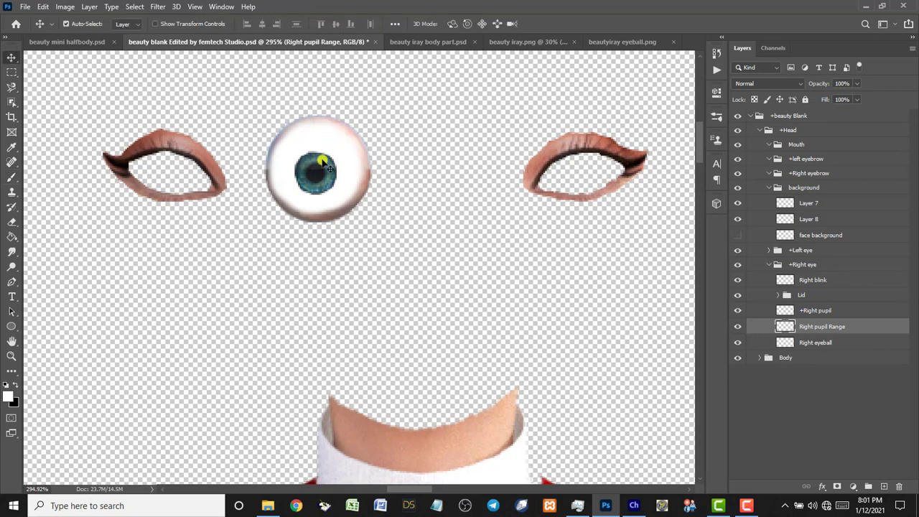
left_click(319, 174)
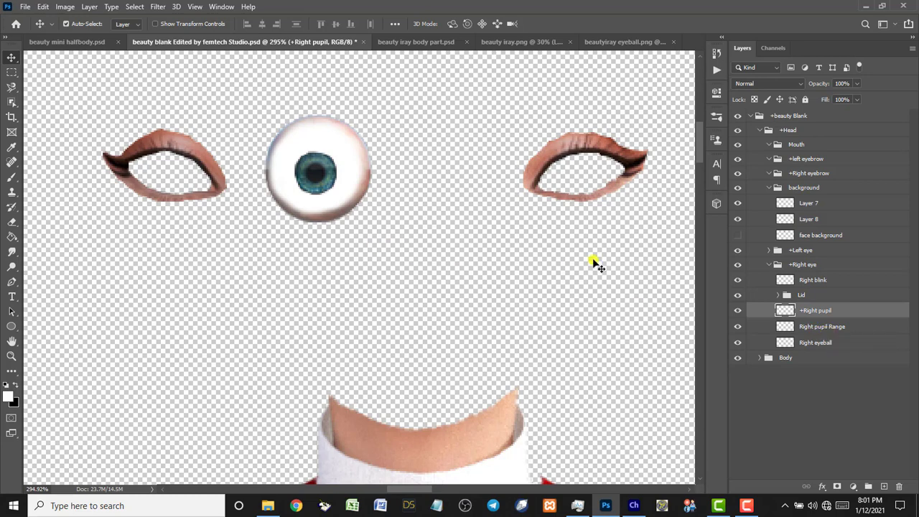
left_click(822, 312)
double_click(11, 341)
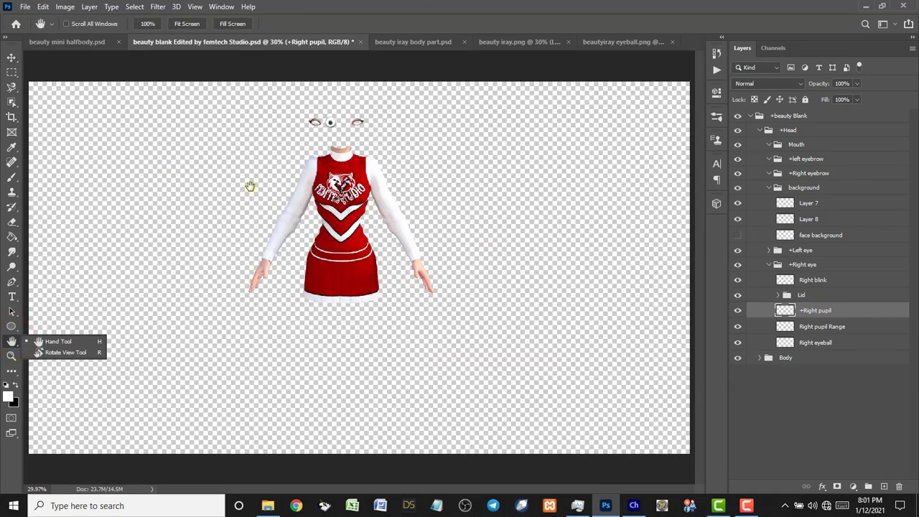
Zoom on the head, show the face background layer, and move the eyelid piece onto the right eye.
key("z")
left_click_drag(262, 101, 420, 188)
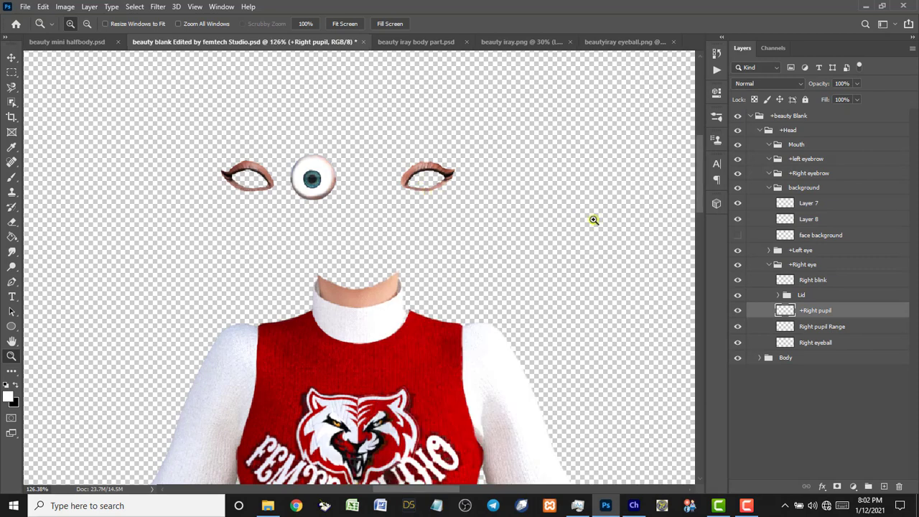
left_click(820, 236)
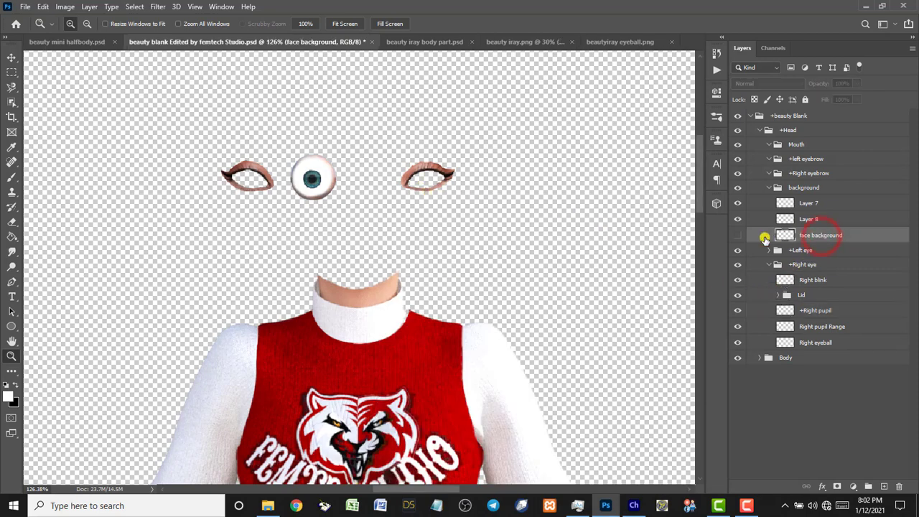
left_click(738, 236)
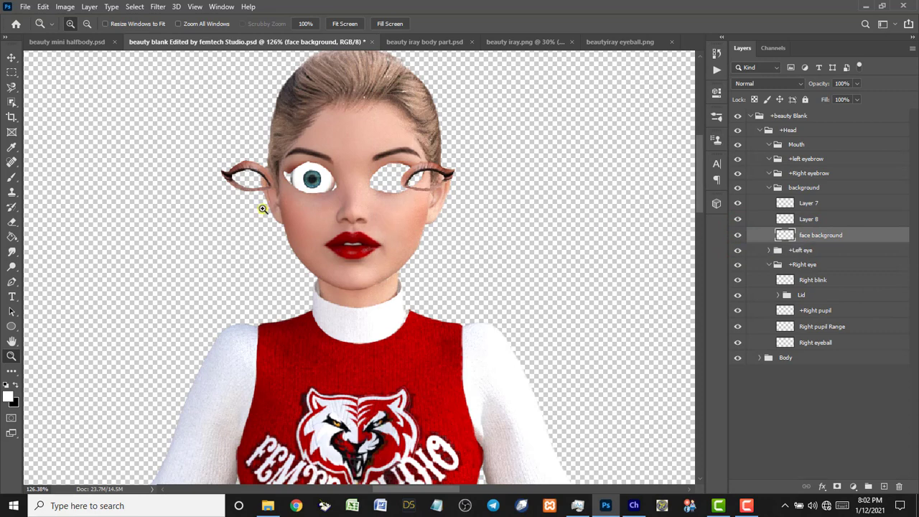
key("v")
left_click(241, 164)
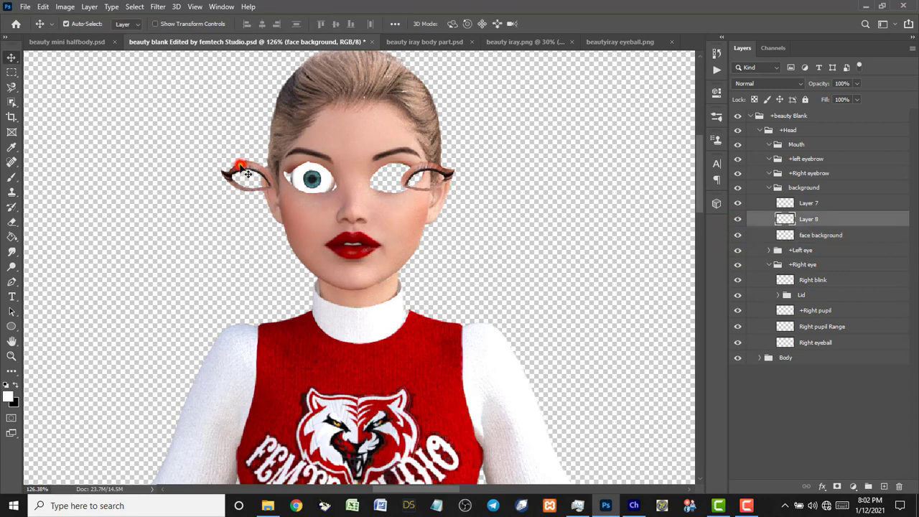
left_click_drag(253, 166, 227, 166)
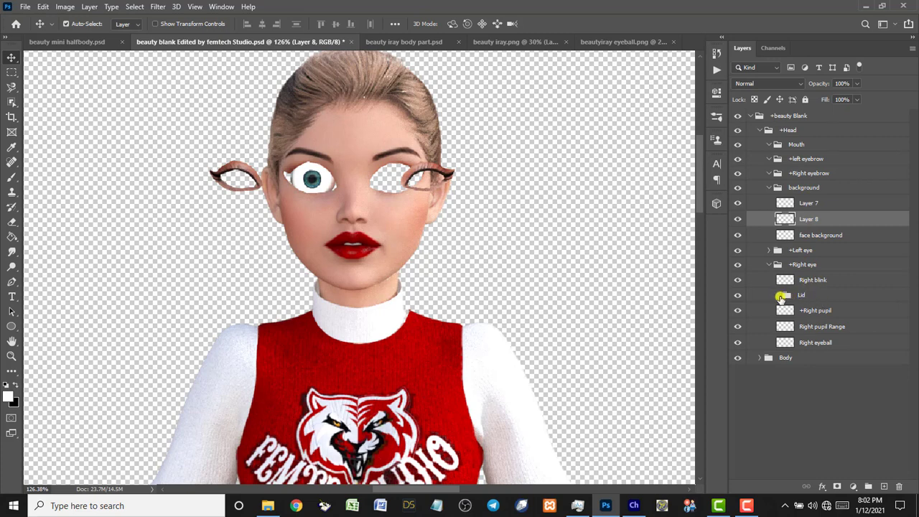
Put Layer 8 into the right eye's Lid group, delete Layer 1, and align it over the eye.
left_click(778, 296)
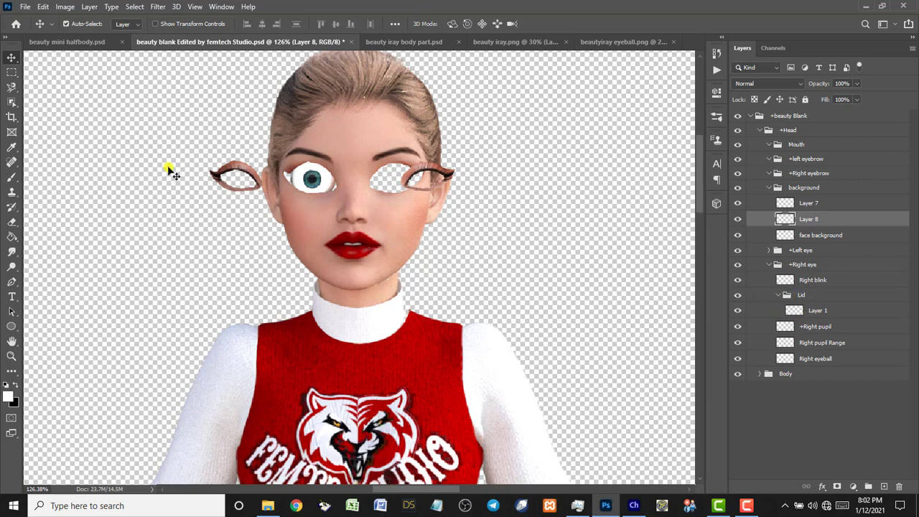
left_click(239, 170)
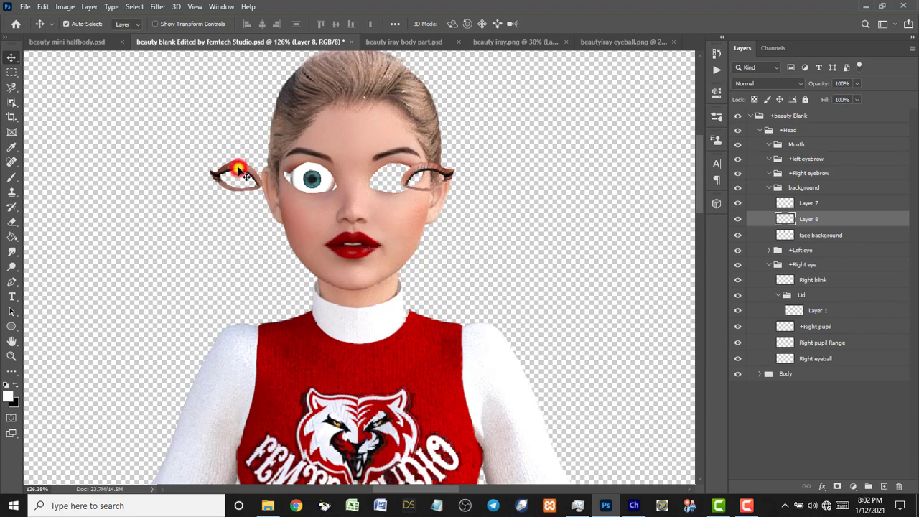
left_click_drag(818, 221, 827, 298)
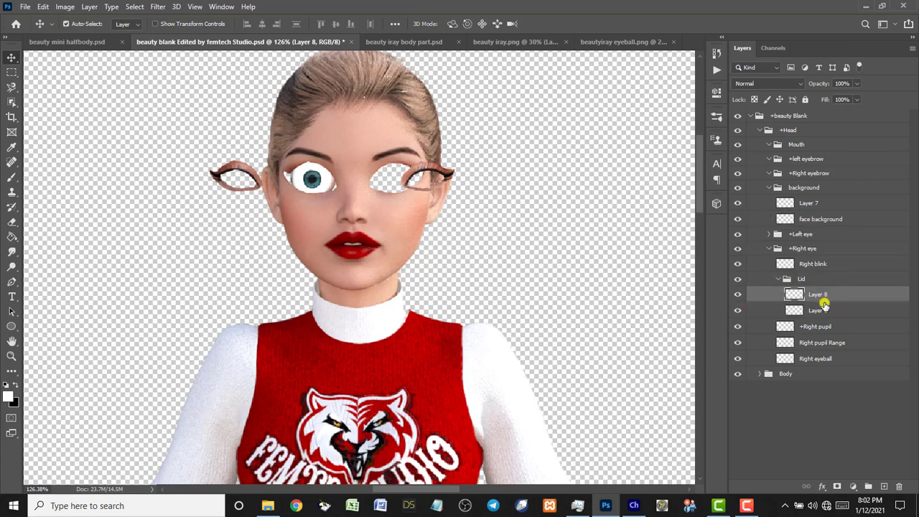
left_click(821, 311)
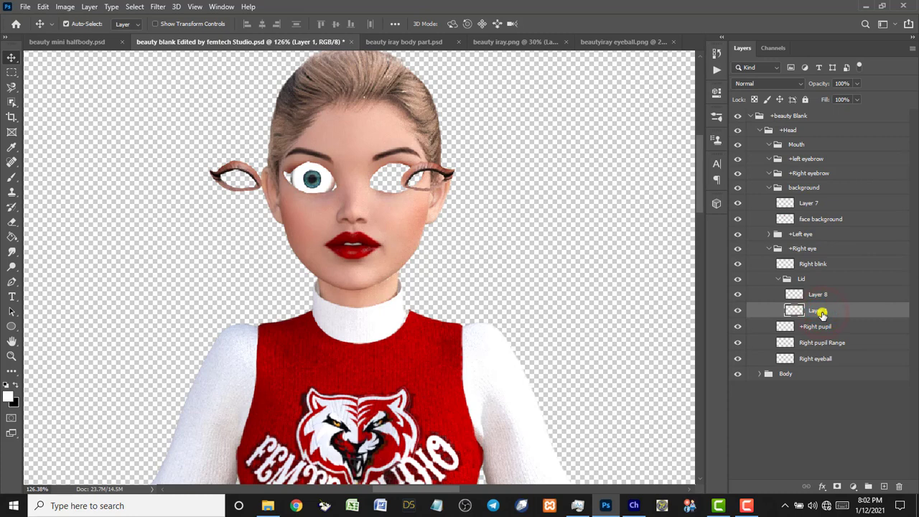
key("Delete")
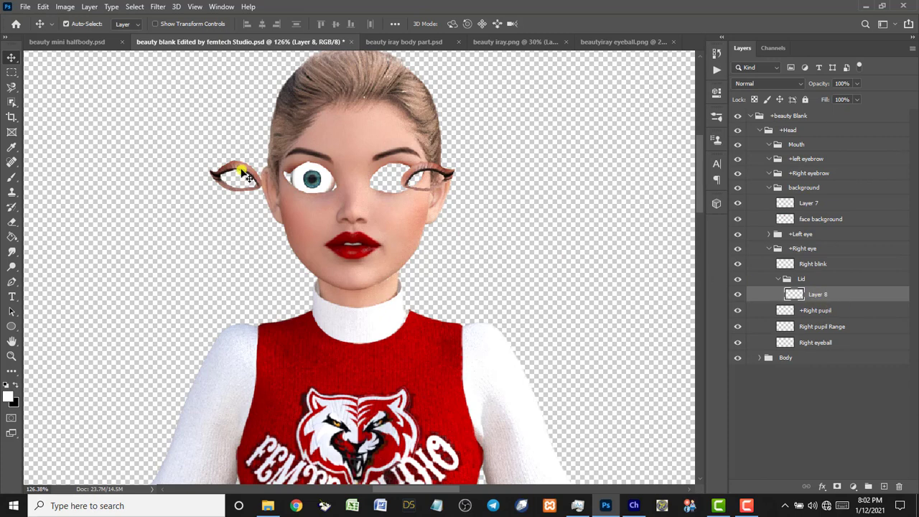
left_click_drag(232, 173, 303, 173)
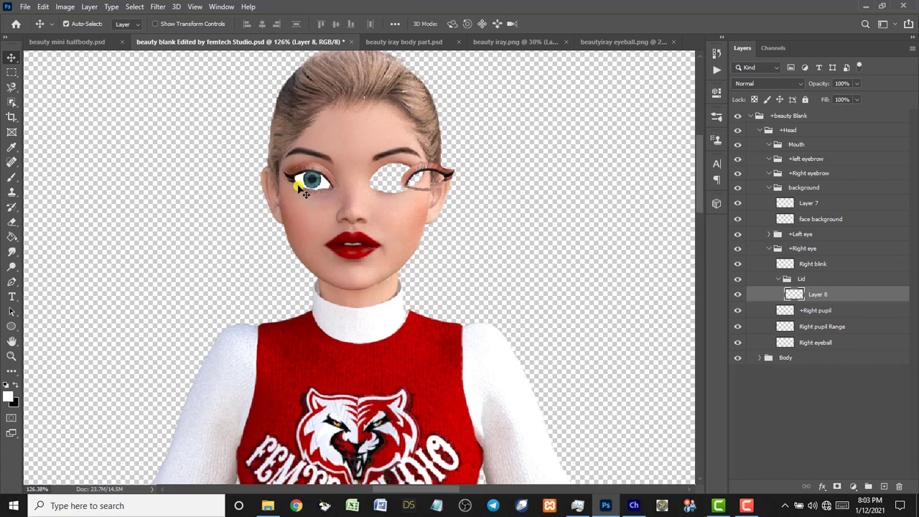
Scale the +Right pupil down to 82.13%, nudge it down 2 px, and commit the transform.
key("z")
left_click_drag(234, 117, 373, 235)
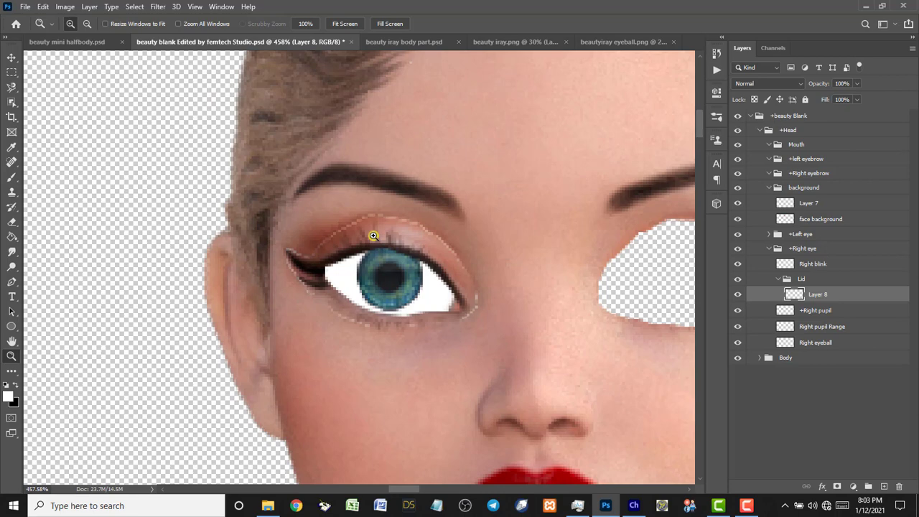
key("v")
left_click(396, 284)
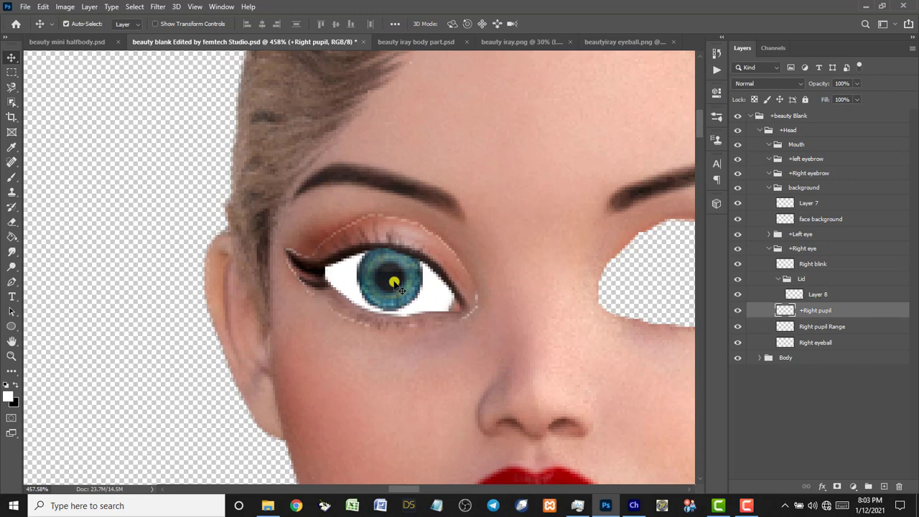
key("ctrl+t")
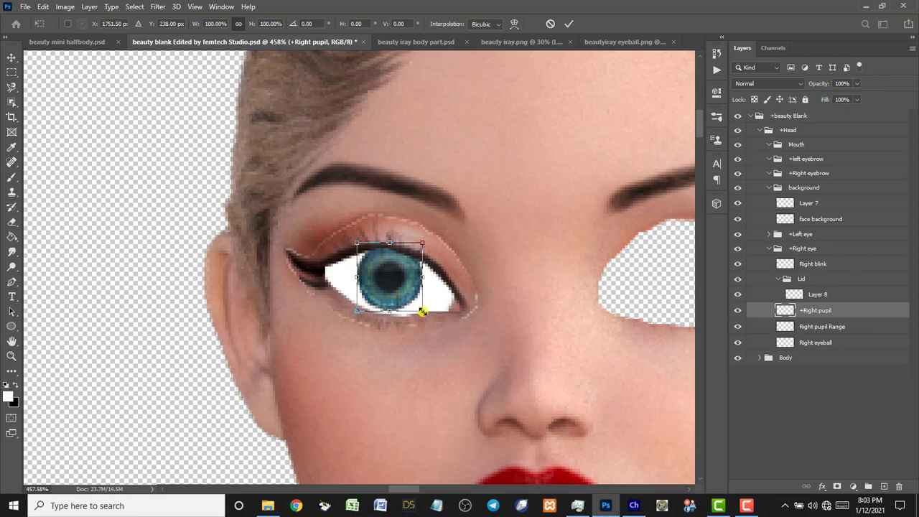
left_click_drag(422, 312, 415, 308)
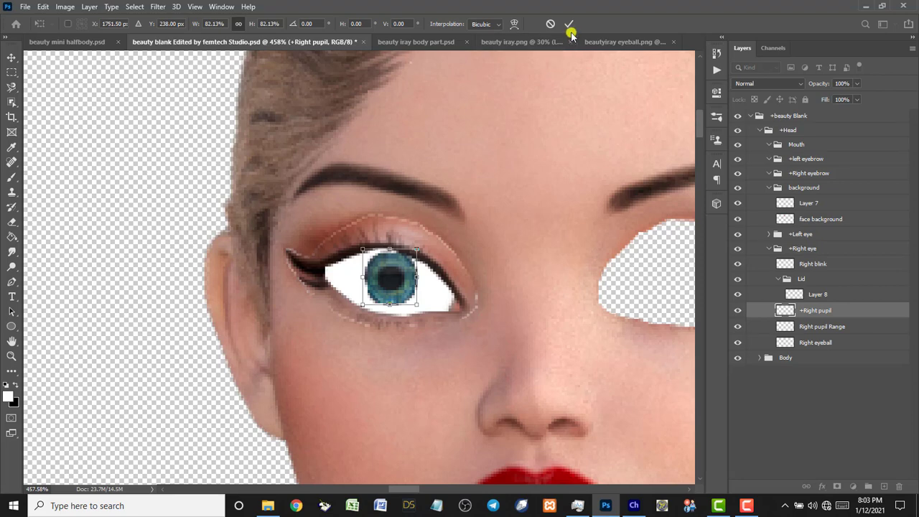
key("Down")
key("Down")
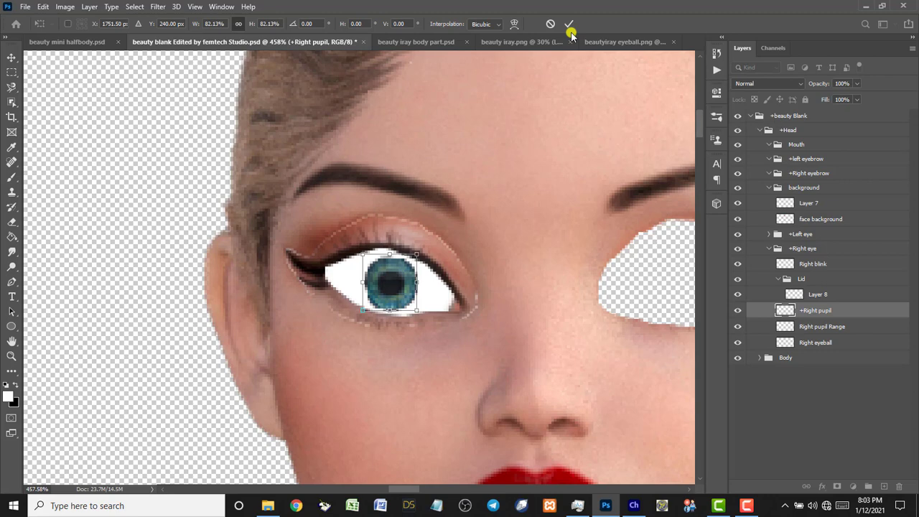
left_click(568, 25)
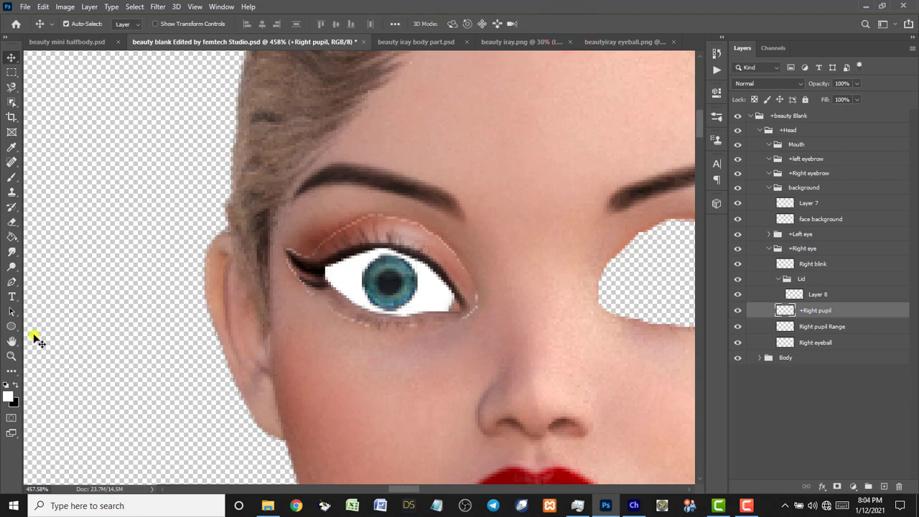
Zoom to the face and fine-tune the right pupil's position inside the eye.
double_click(12, 342)
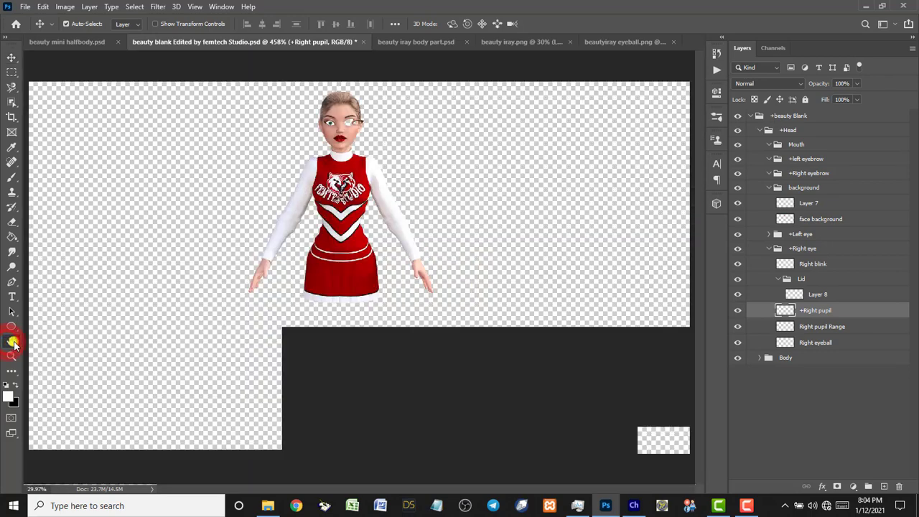
key("z")
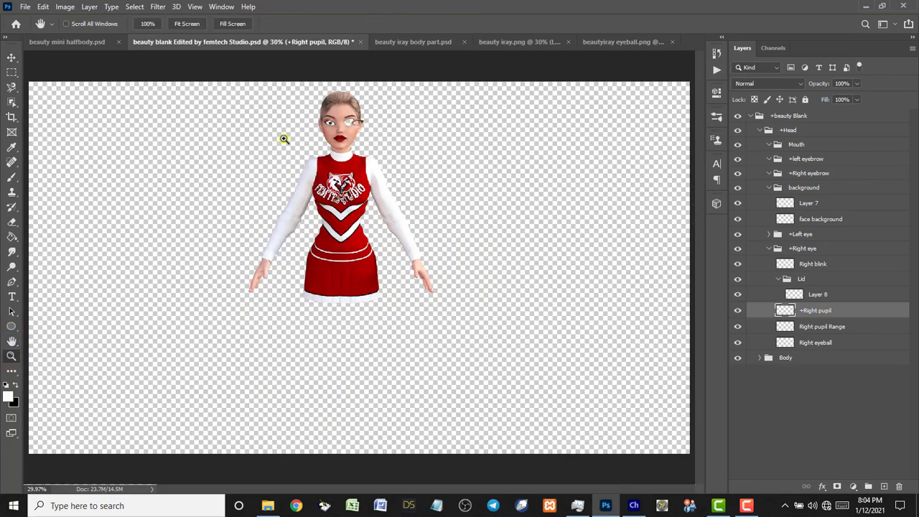
left_click_drag(284, 88, 408, 212)
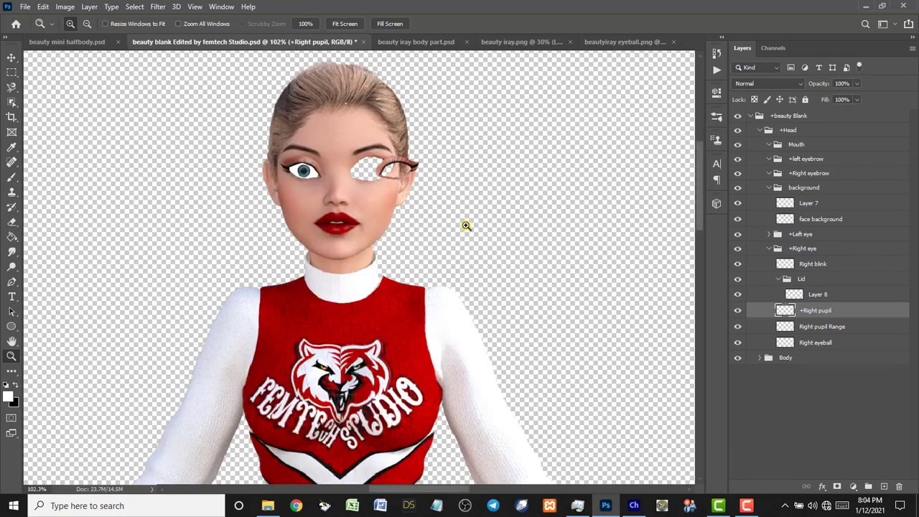
key("v")
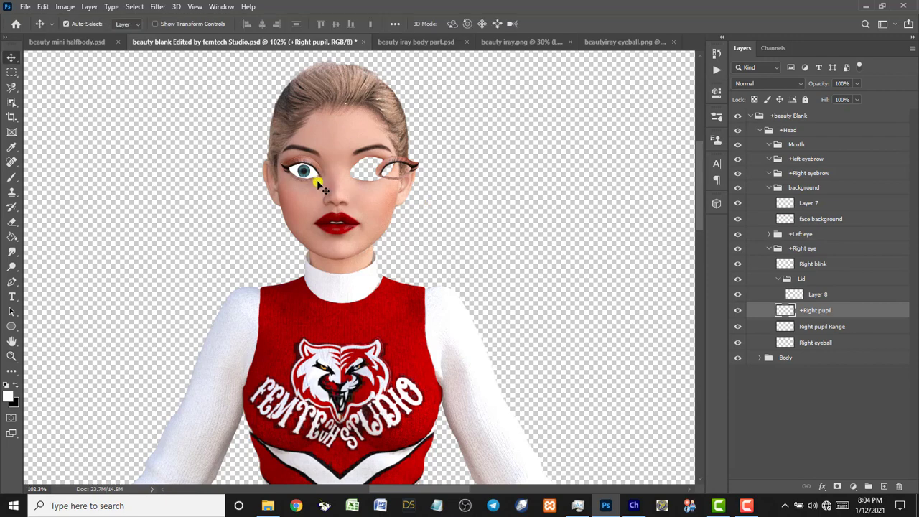
left_click_drag(316, 180, 311, 179)
left_click_drag(310, 179, 318, 182)
Select +Right pupil with Right eyeball and duplicate both layers with Ctrl+J.
key("ctrl")
left_click(833, 345, "ctrl")
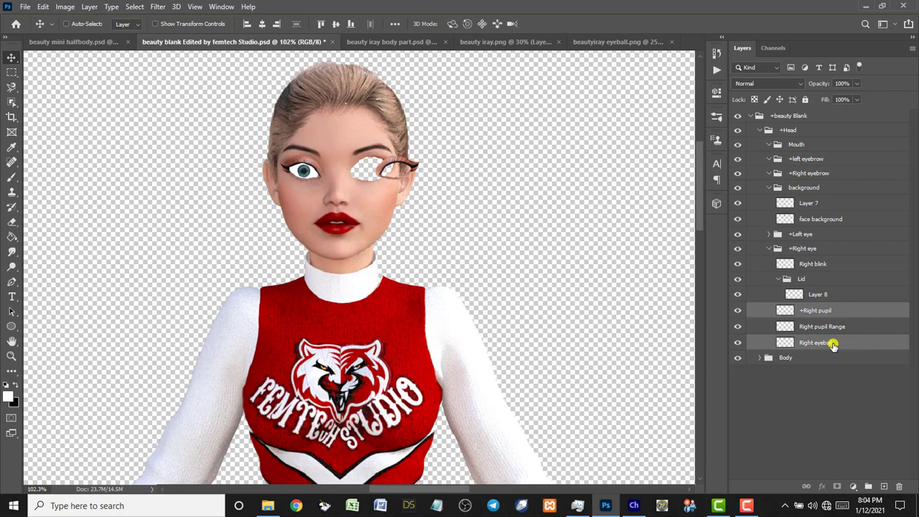
key("ctrl")
key("ctrl+j")
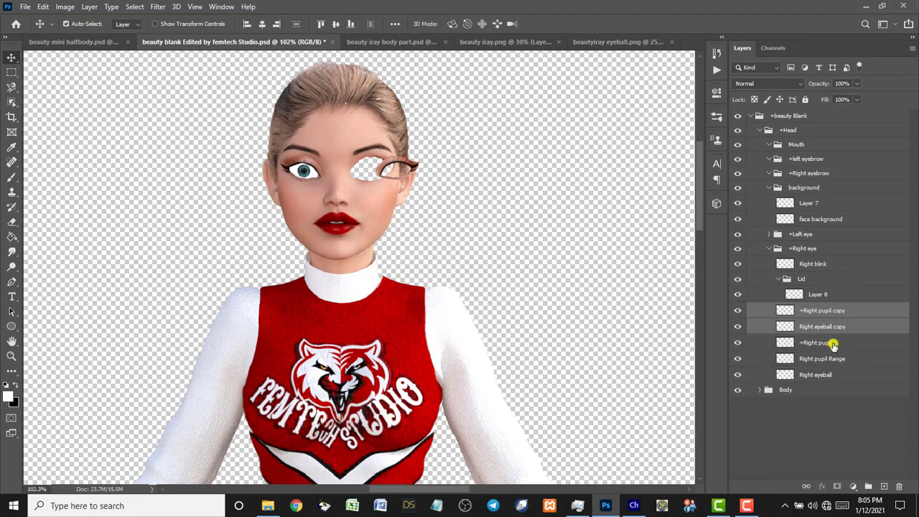
Move both copy layers into +Left eye above Left eyeball and nudge them into the empty socket.
left_click(769, 234)
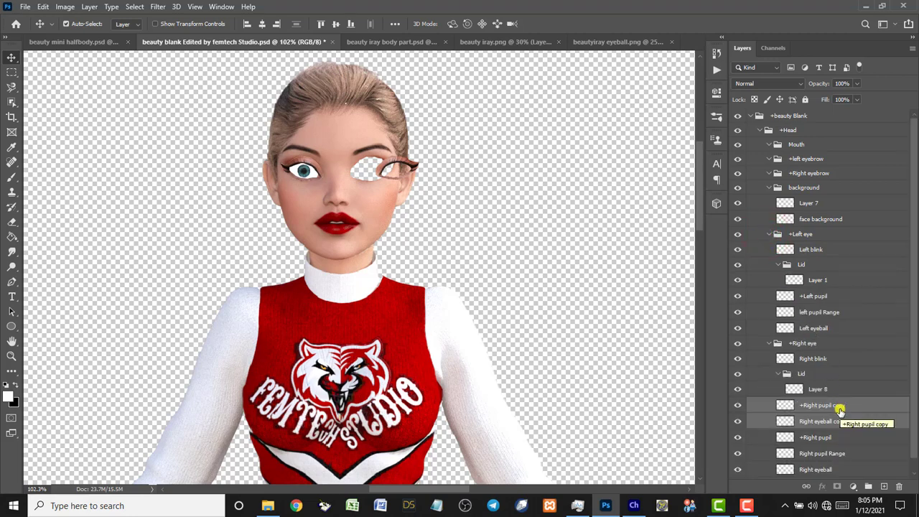
left_click_drag(839, 408, 844, 323)
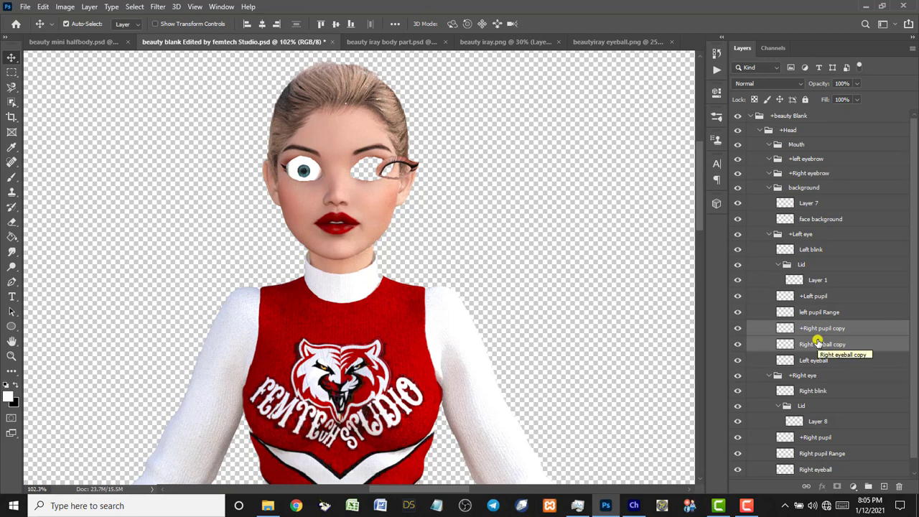
key("shift+Right")
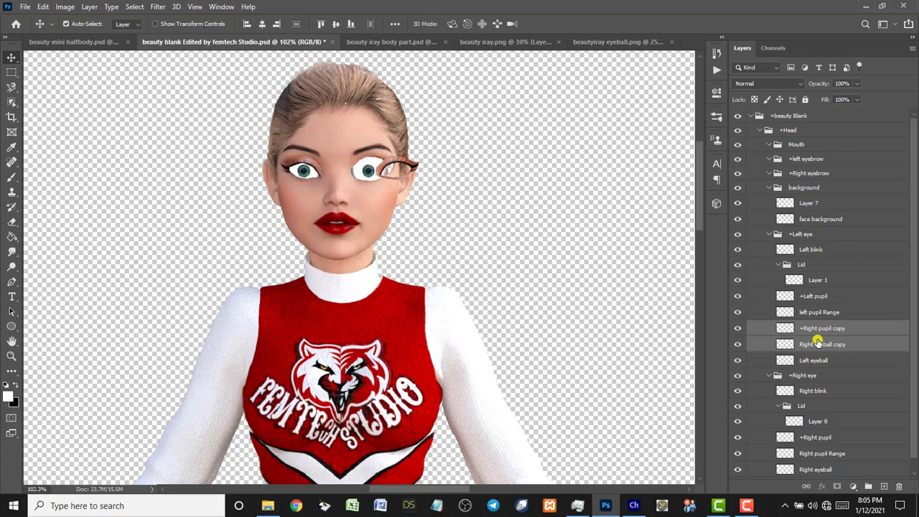
key("Left")
key("Left")
key("Left")
key("Left")
key("Left")
key("Left")
key("Left")
key("Left")
key("Left")
key("Right")
key("Right")
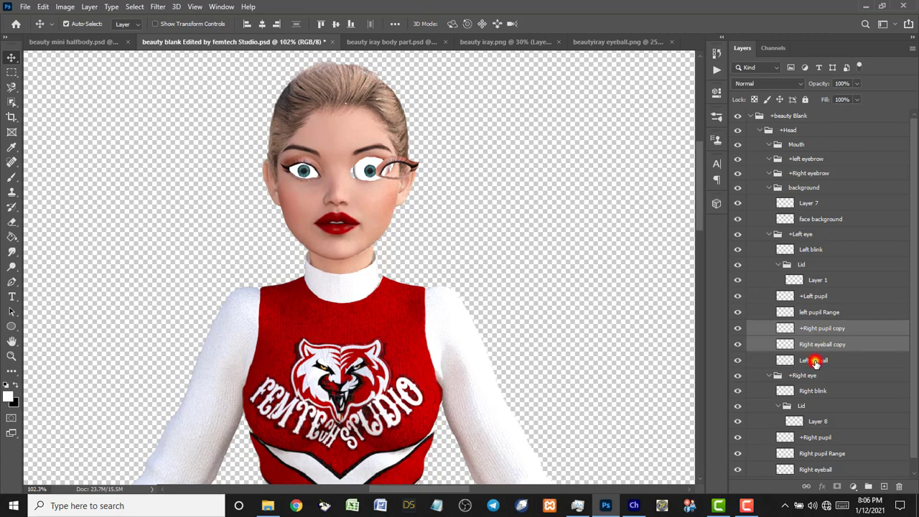
Rename Right eyeball copy to Left eyeball and delete the old Left eyeball layer.
left_click(812, 361)
double_click(812, 360)
key("ctrl+c")
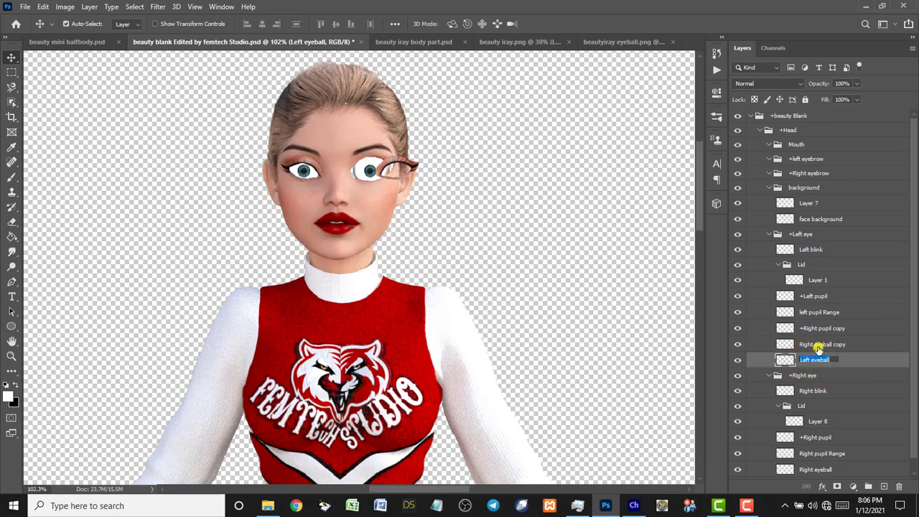
double_click(818, 346)
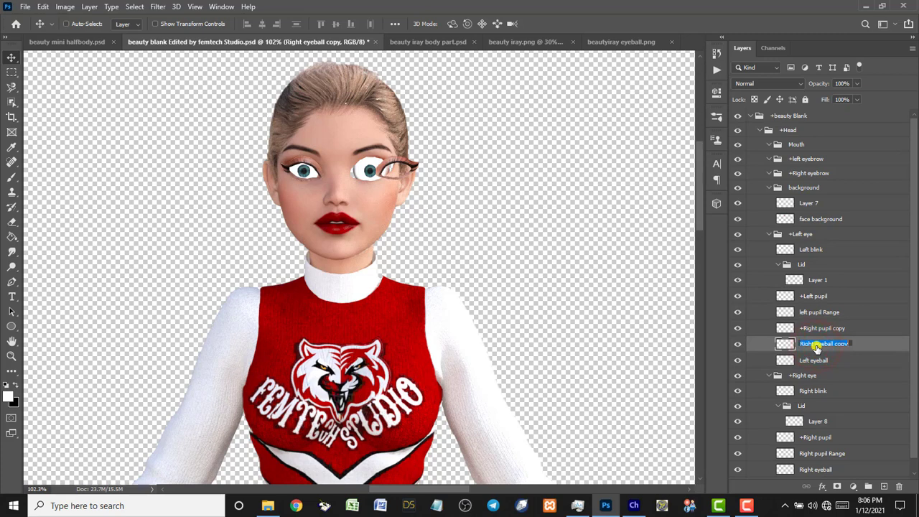
key("ctrl+v")
left_click(817, 360)
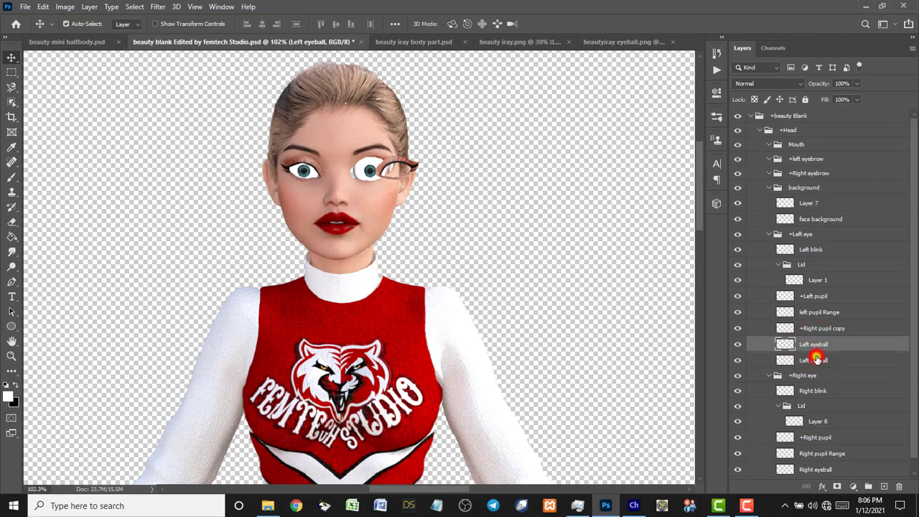
key("Delete")
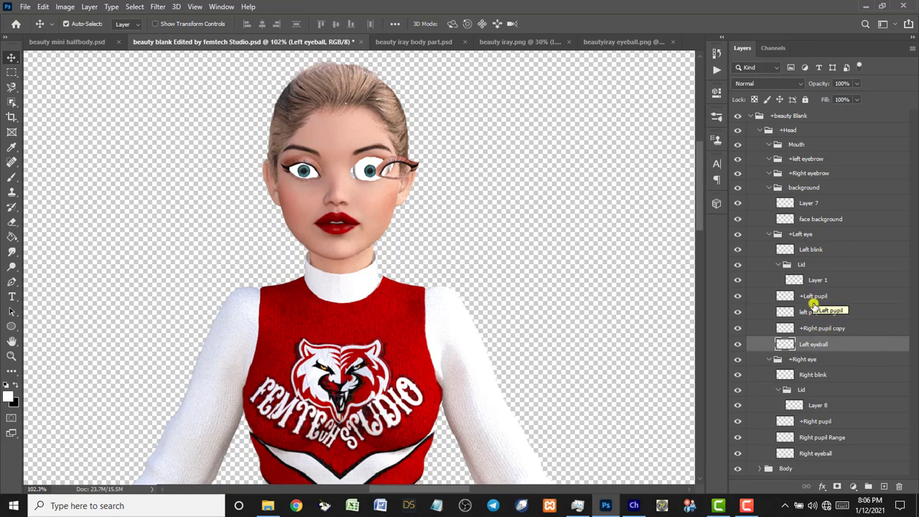
Rename the pupil copy to +Left pupil and delete the old +Left pupil layer.
left_click_drag(816, 327, 818, 292)
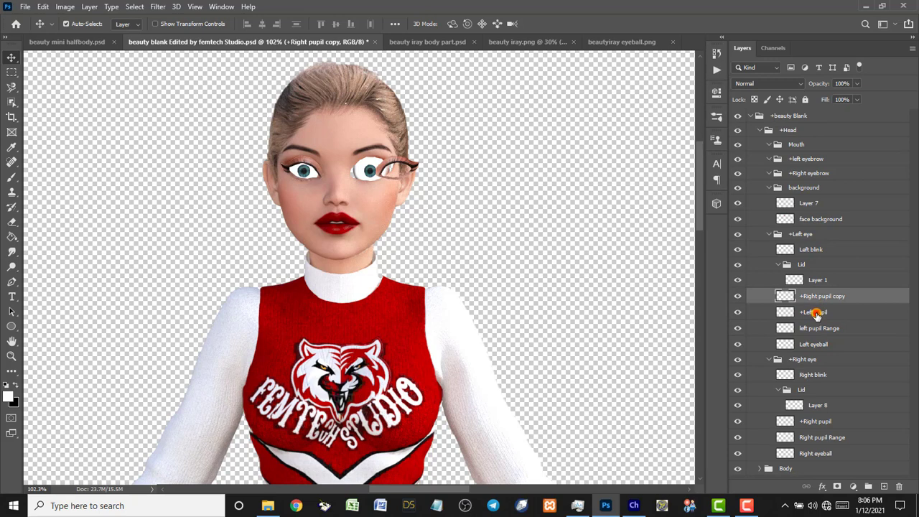
double_click(817, 312)
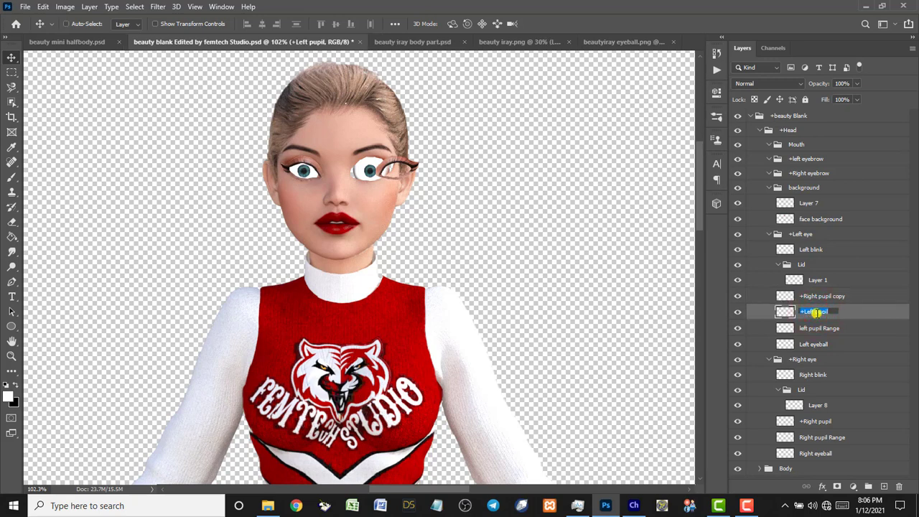
left_click(816, 296)
double_click(817, 295)
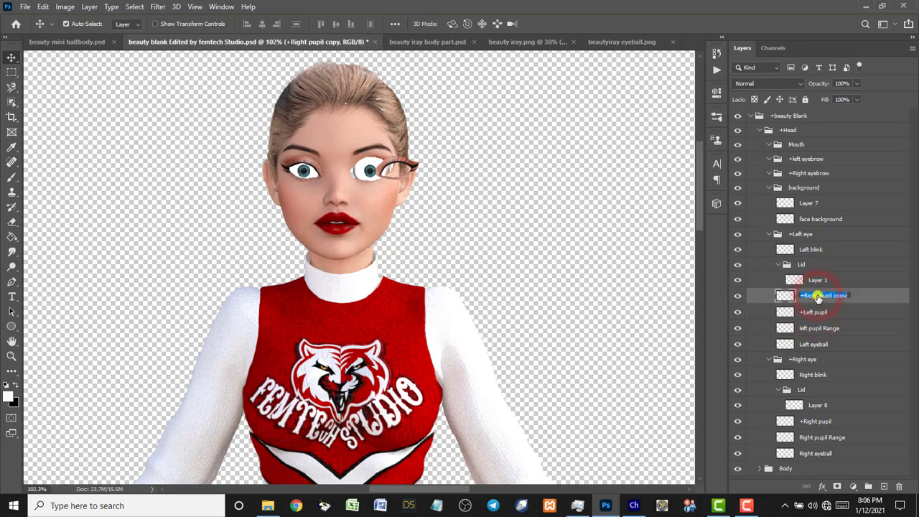
type("+Left pupil")
key("Return")
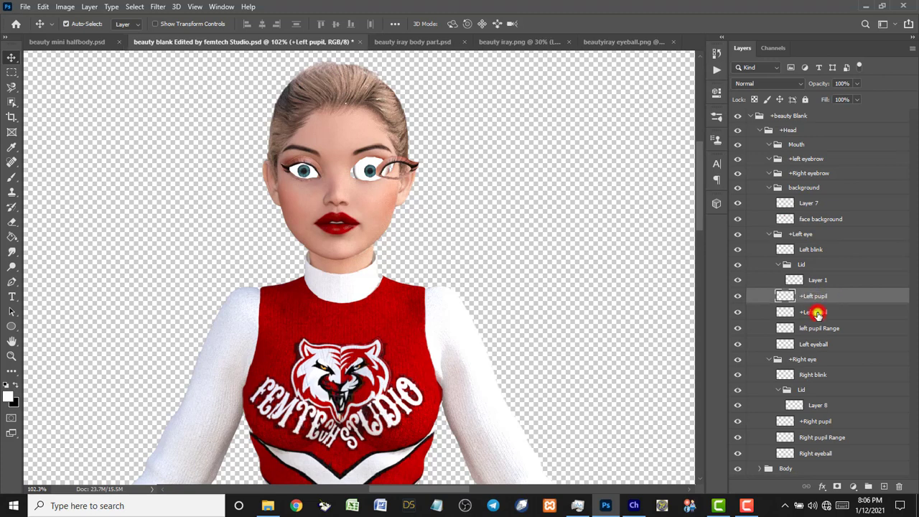
left_click(817, 312)
key("Delete")
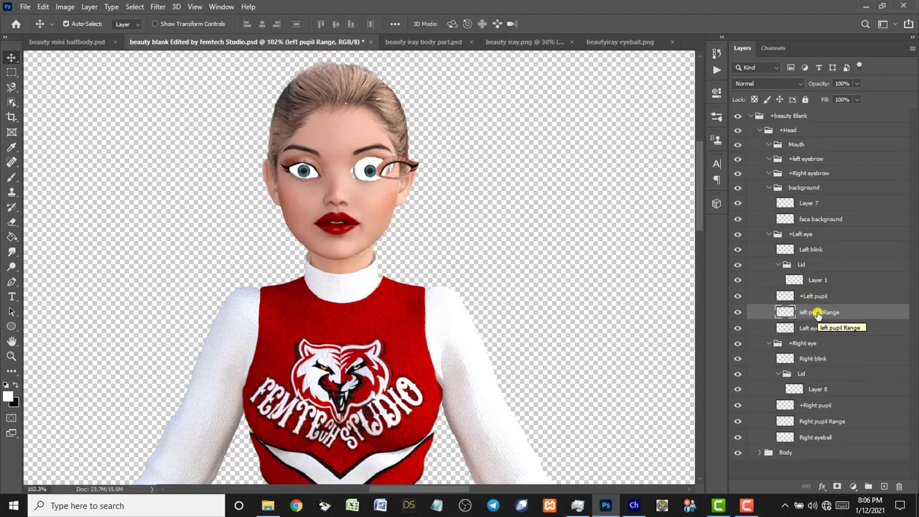
left_click(387, 165)
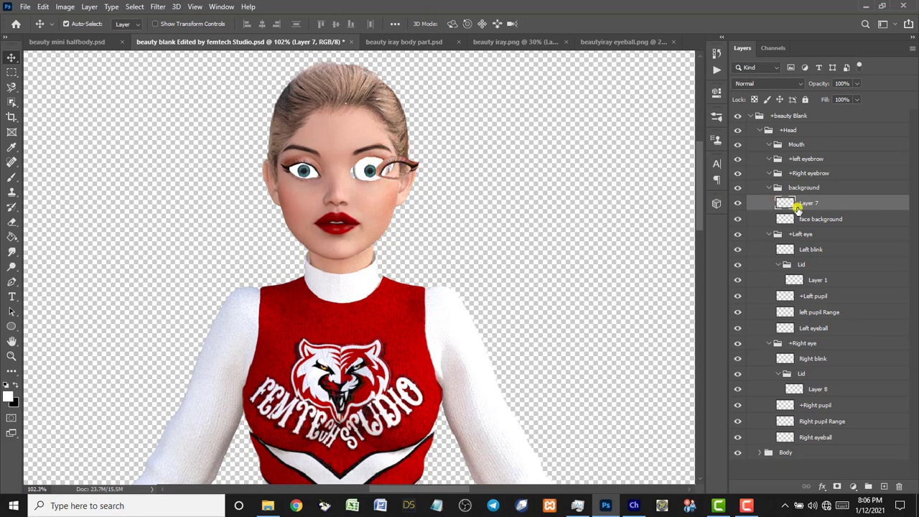
Move Layer 7 into +Left eye > Lid, delete Layer 1, and shift Layer 7 left over the eye.
left_click_drag(806, 204, 812, 267)
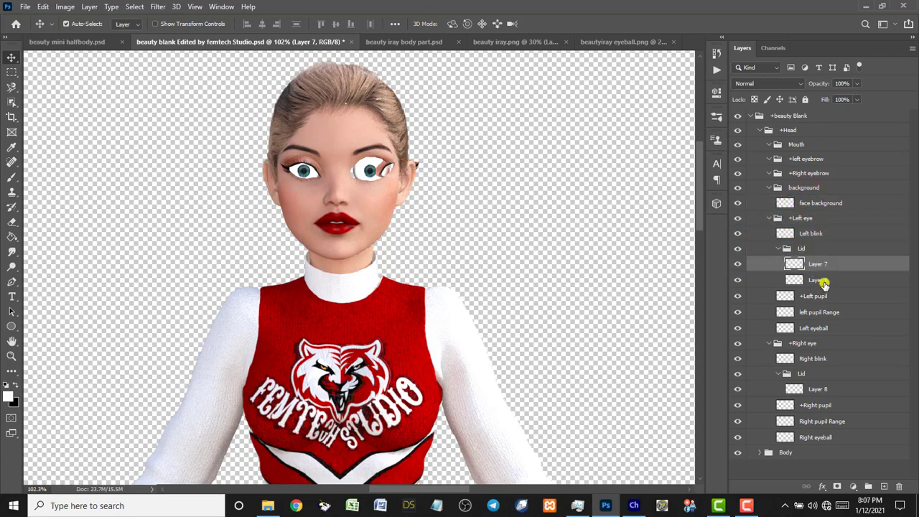
left_click(824, 283)
key("Delete")
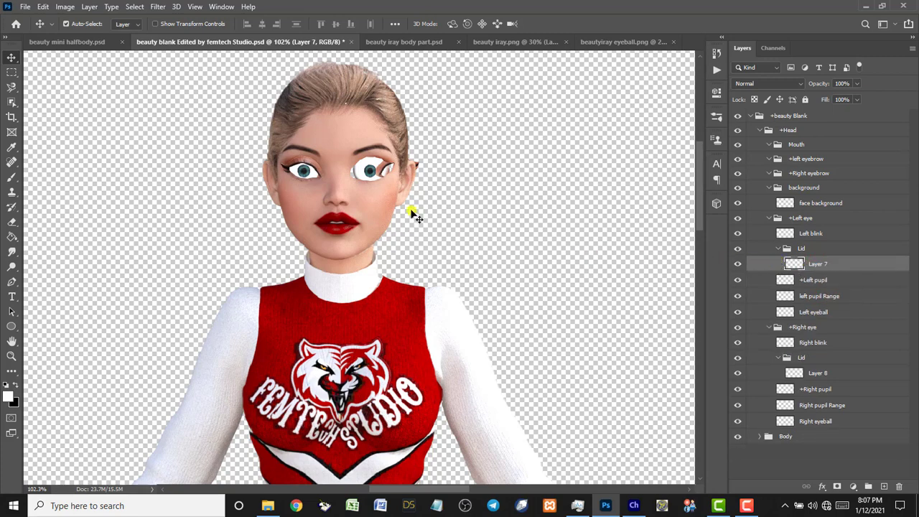
left_click_drag(393, 175, 357, 170)
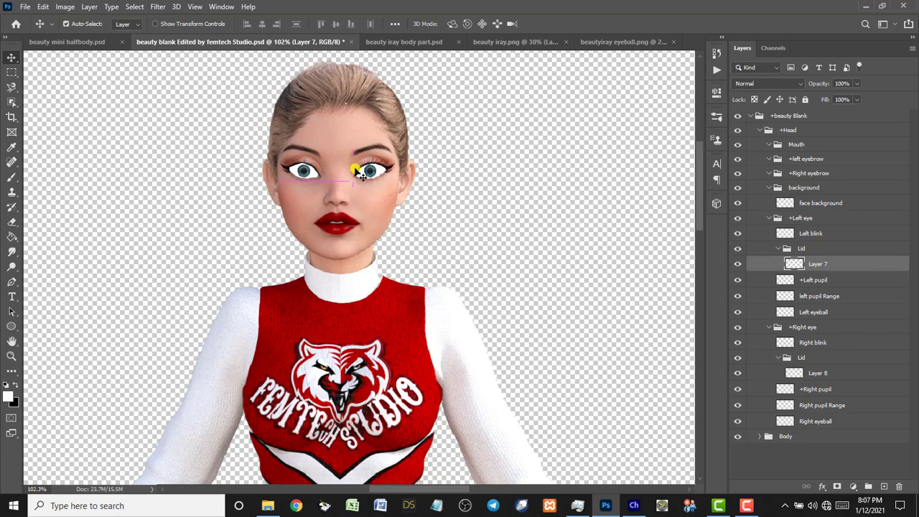
Zoom into the face, choose the Clone Stamp Tool, and select the face background layer.
key("z")
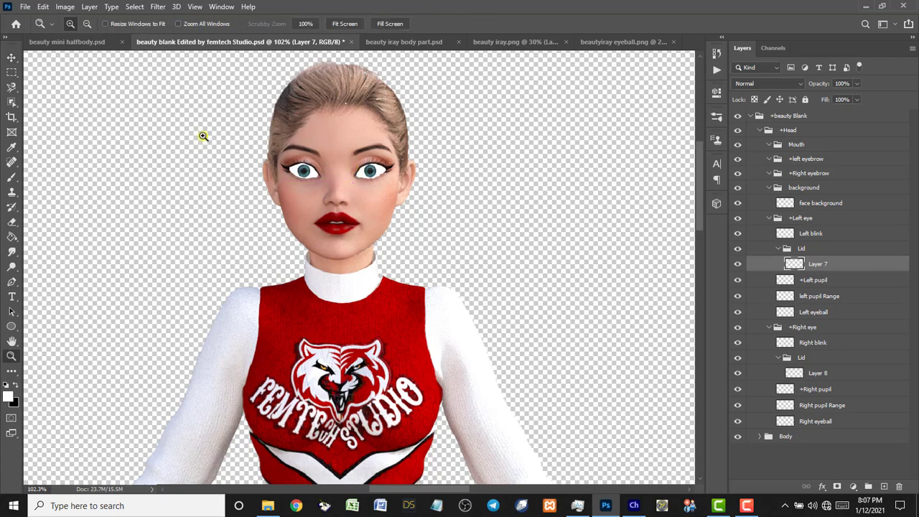
left_click_drag(205, 112, 486, 300)
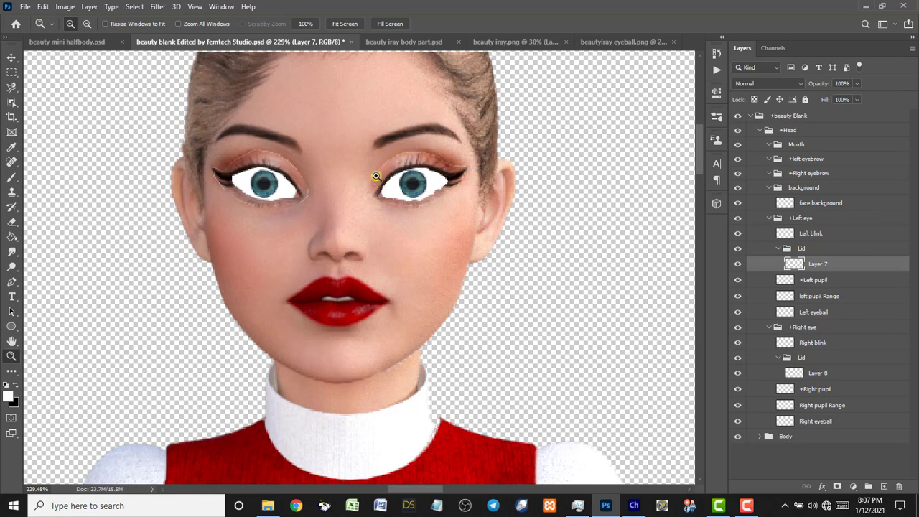
key("v")
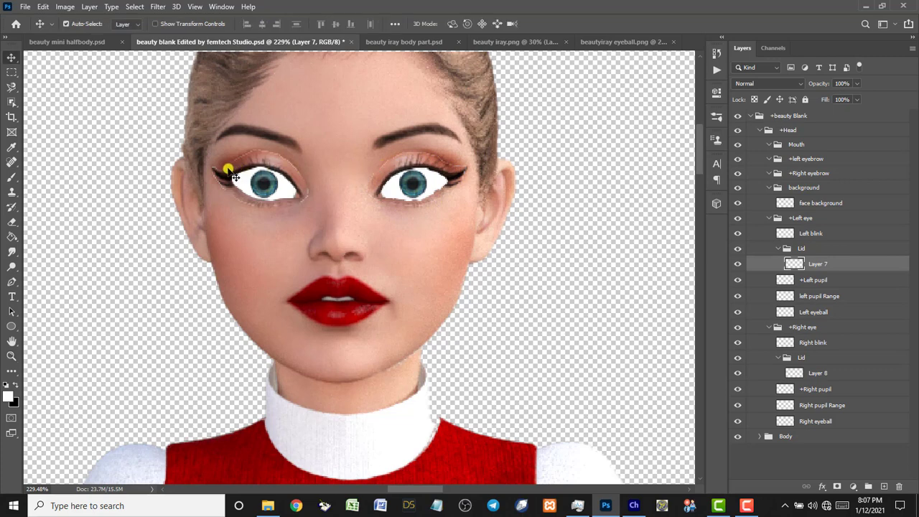
left_click(10, 192)
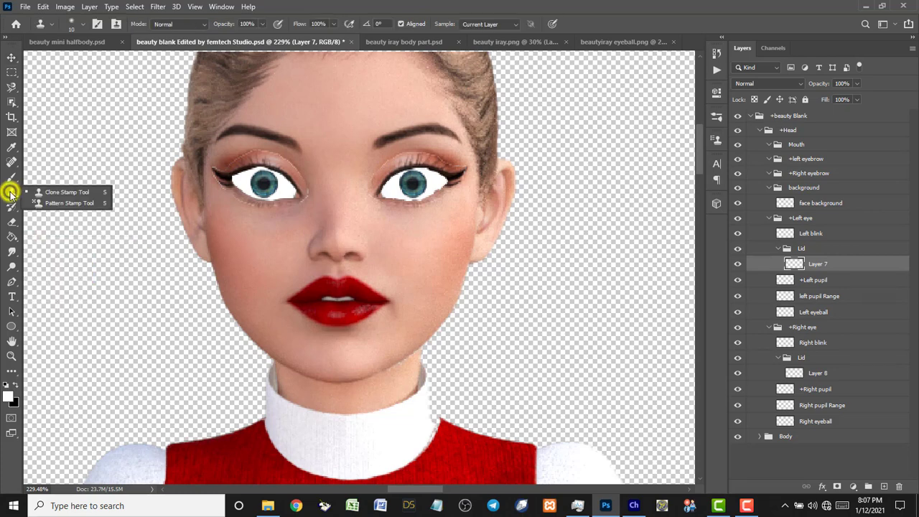
left_click(50, 194)
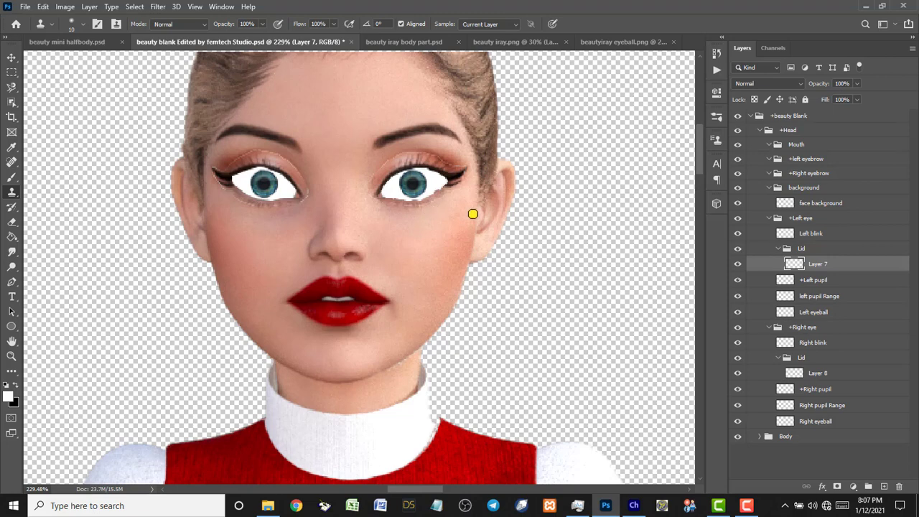
left_click(849, 203)
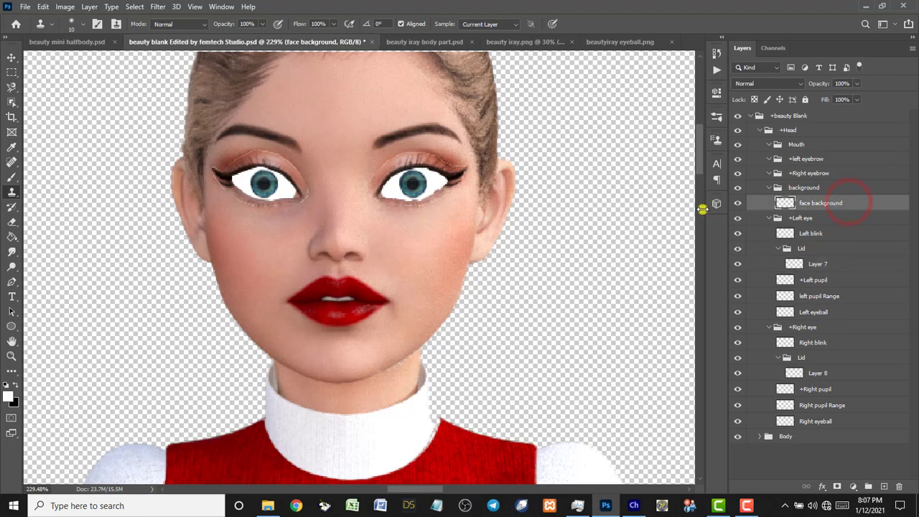
Sample skin below the right-hand eye and set the Clone Stamp brush size to 10 px.
left_click(439, 203, "alt")
left_click(219, 133)
left_click(81, 25)
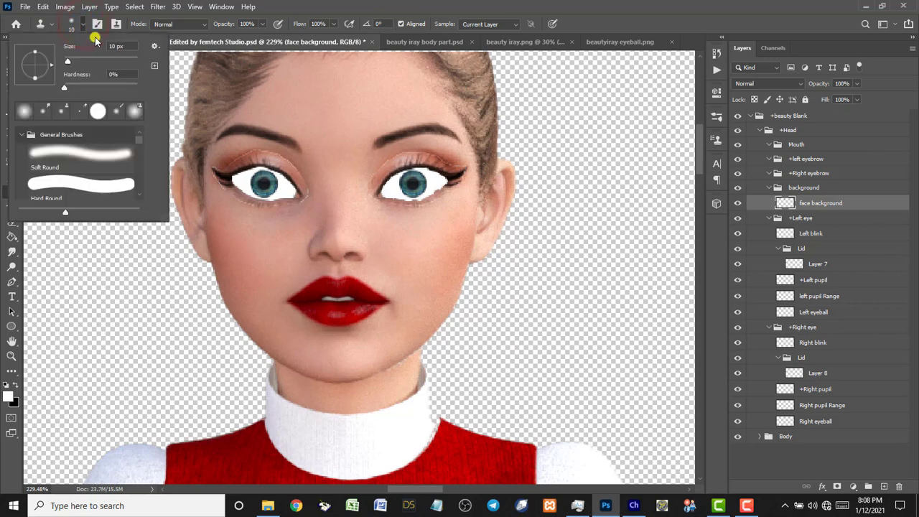
left_click(111, 45)
key("Return")
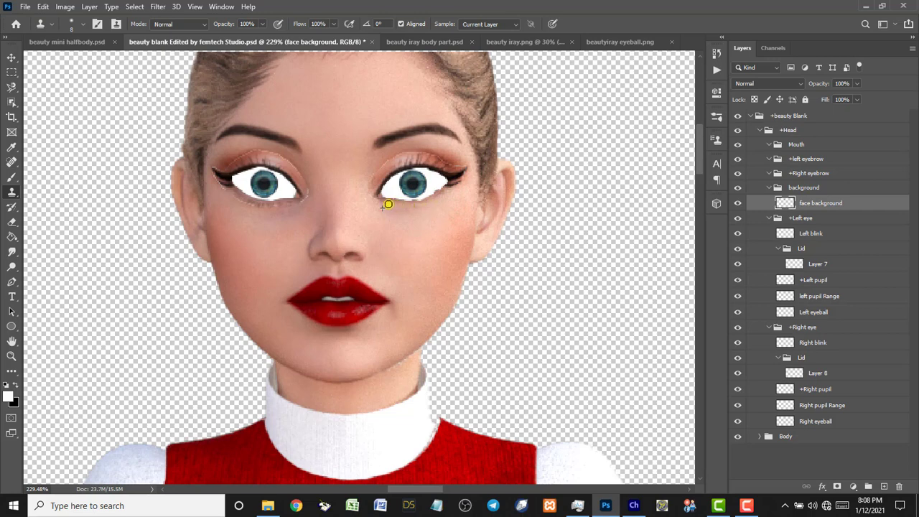
Clone skin over the outline below, above and at the outer corner of the eye.
left_click(429, 206)
left_click(366, 183, "alt")
left_click(367, 185)
left_click(426, 153)
left_click(220, 192)
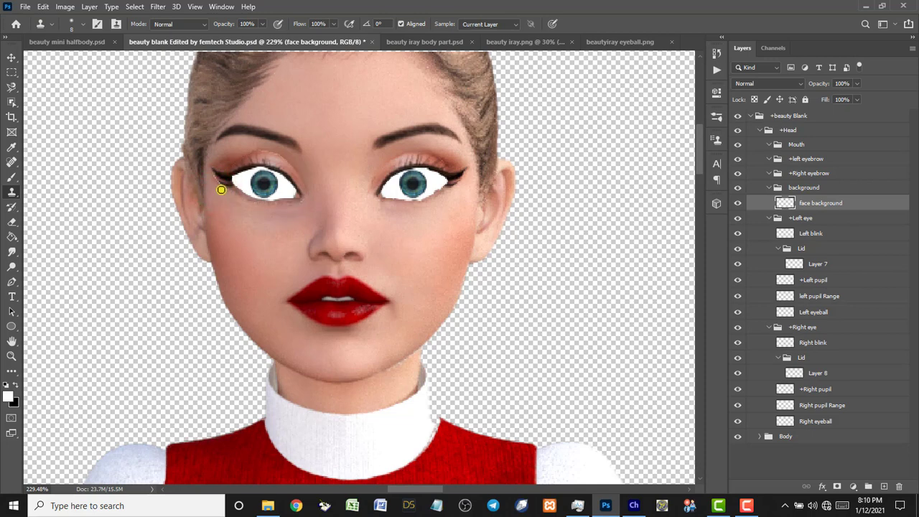
left_click_drag(221, 189, 216, 184)
Fit the whole cheerleader image on screen and select the Right blink layer.
double_click(11, 342)
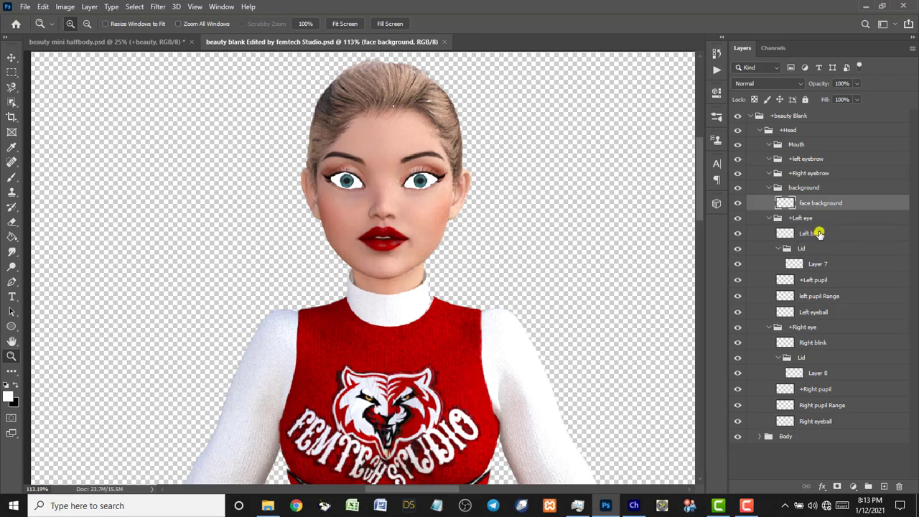
left_click(827, 343)
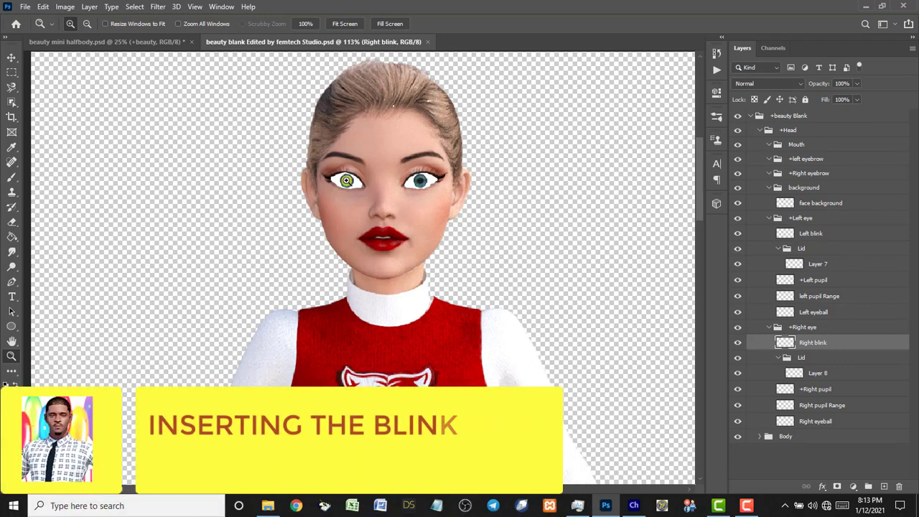
Open blink.psd and zoom in on its Left blink and Right blink eyelids.
key("ctrl+o")
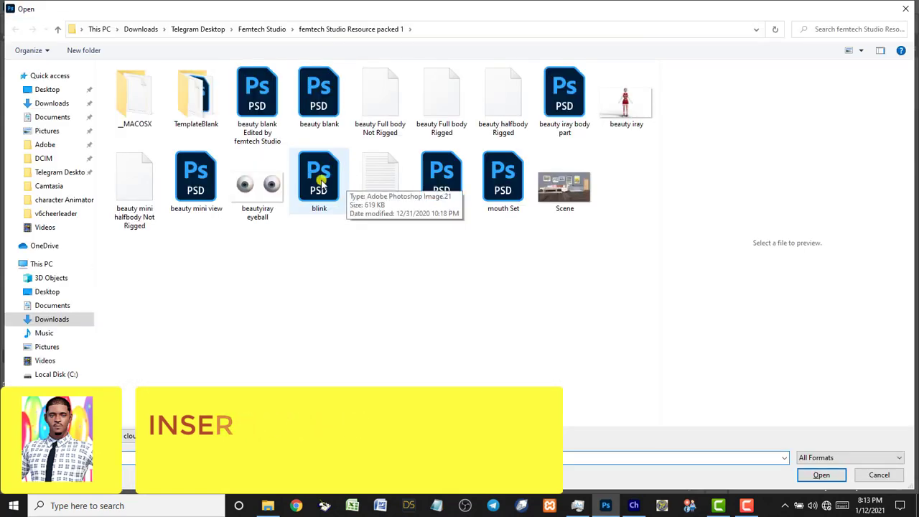
left_click(320, 185)
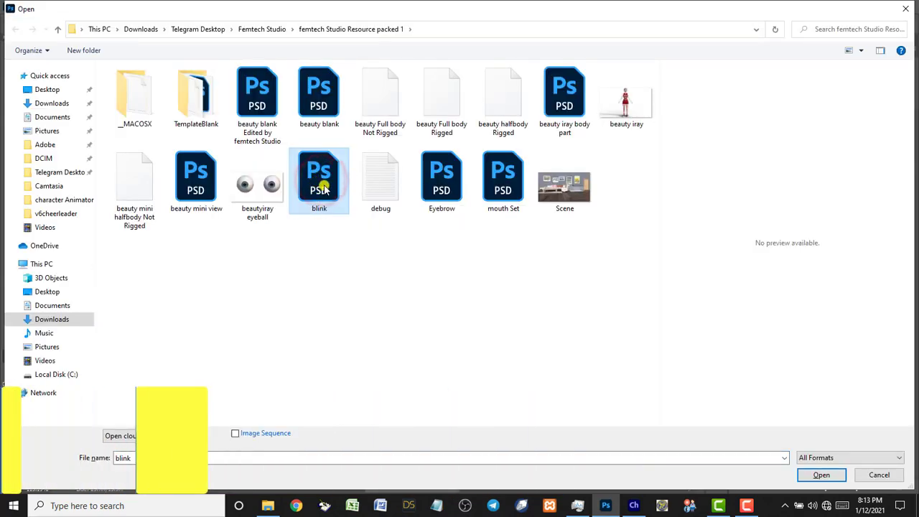
left_click(820, 475)
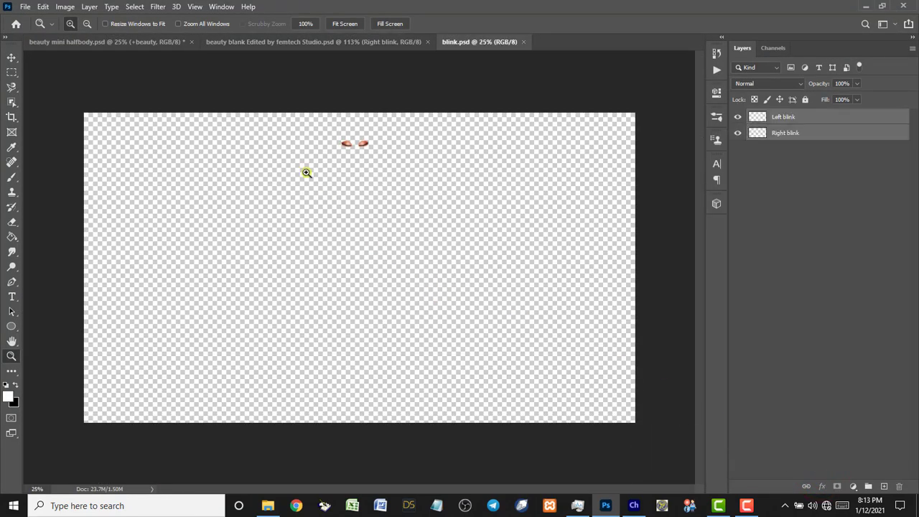
left_click_drag(293, 133, 400, 178)
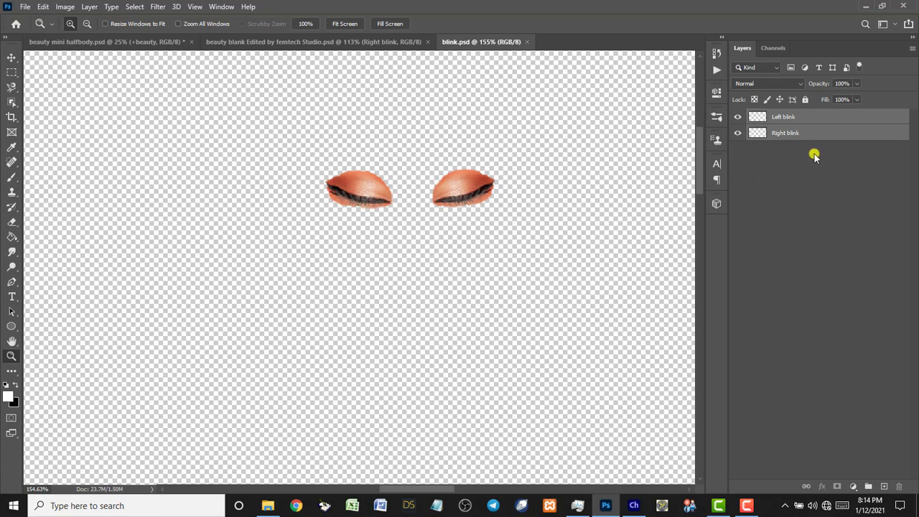
Duplicate both blink layers into beauty blank Edited by femtech Studio.psd and switch to that document.
right_click(787, 123)
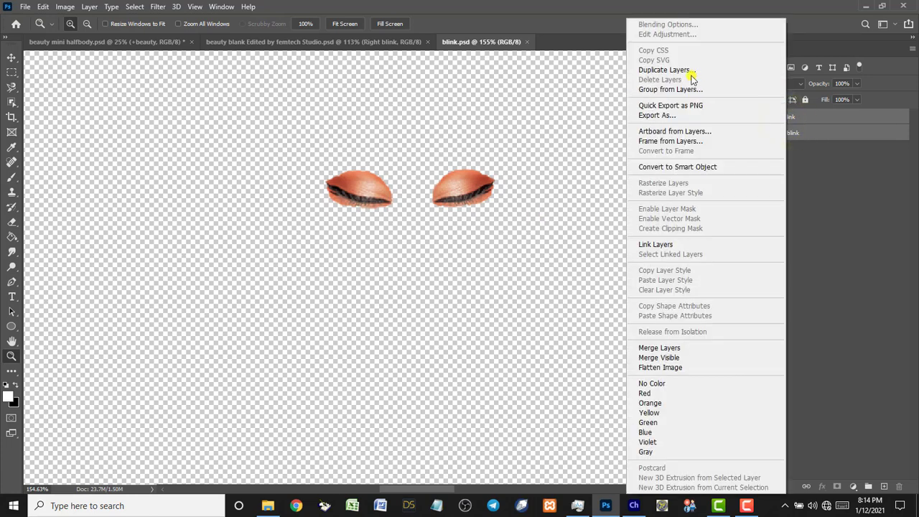
left_click(690, 71)
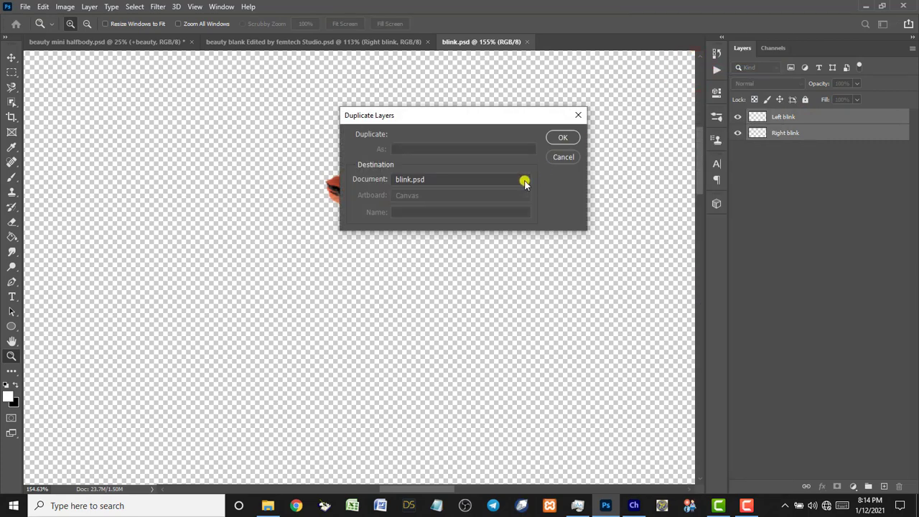
left_click(525, 181)
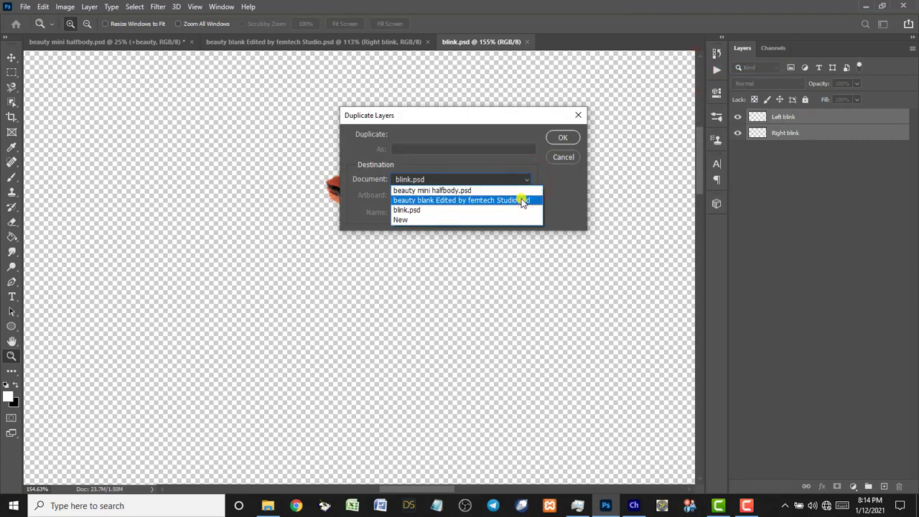
left_click(425, 201)
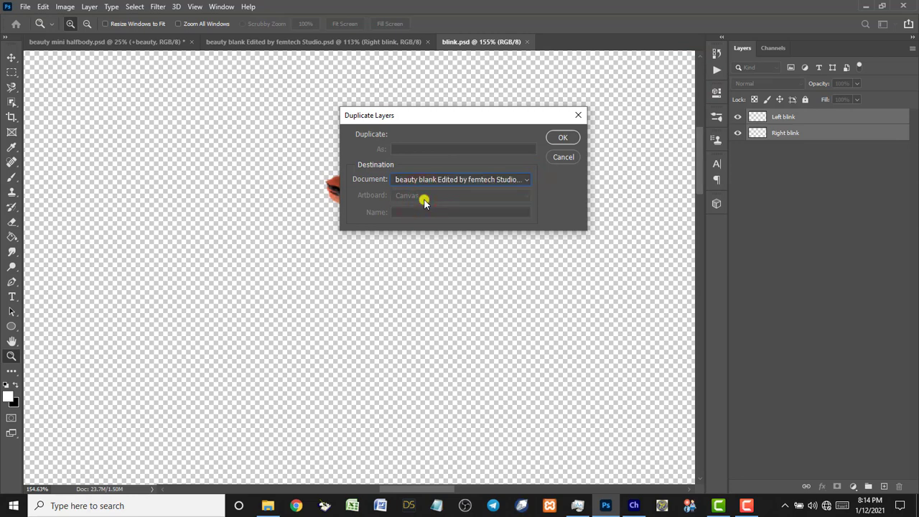
left_click(554, 140)
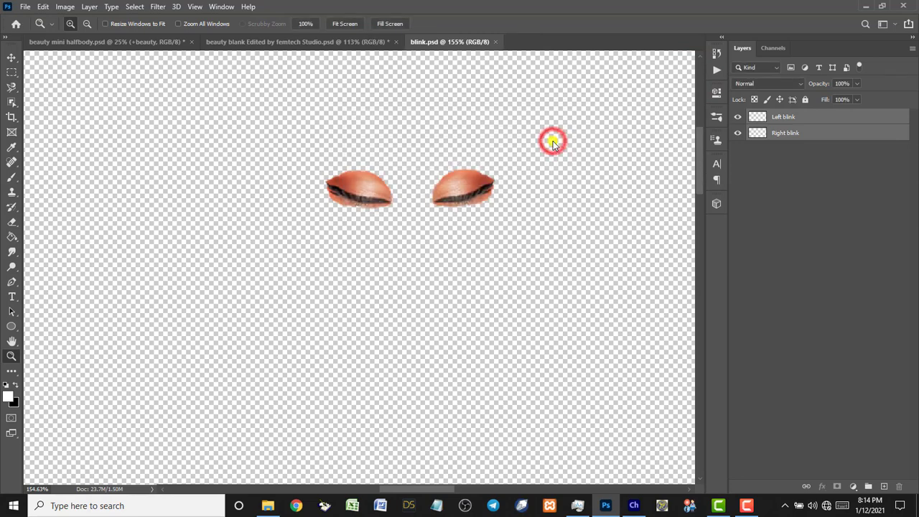
left_click(312, 41)
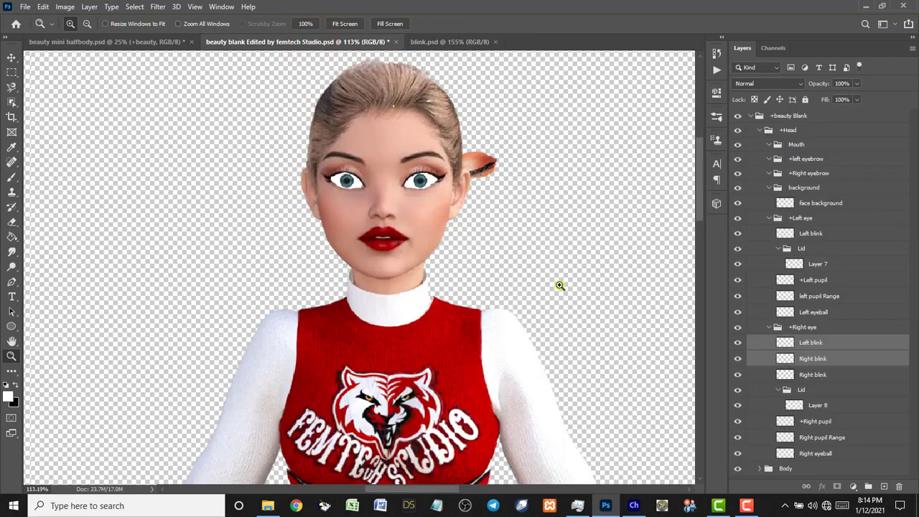
Move the copied eyelids beside the face and delete the extra Right blink layer.
key("v")
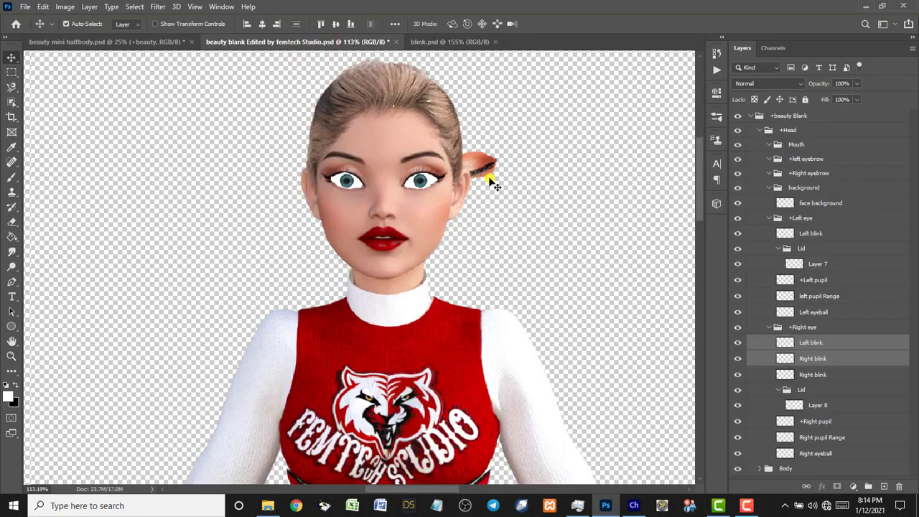
left_click_drag(480, 165, 265, 193)
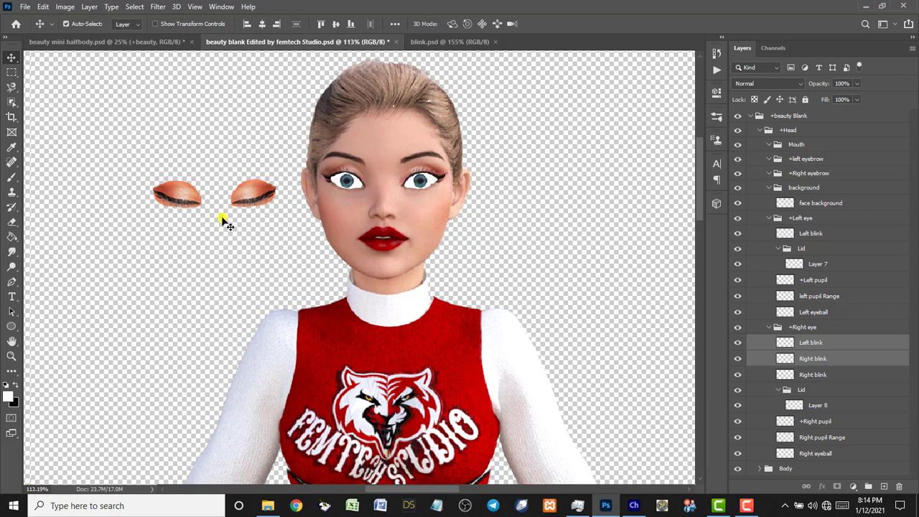
left_click(176, 199)
left_click(789, 358)
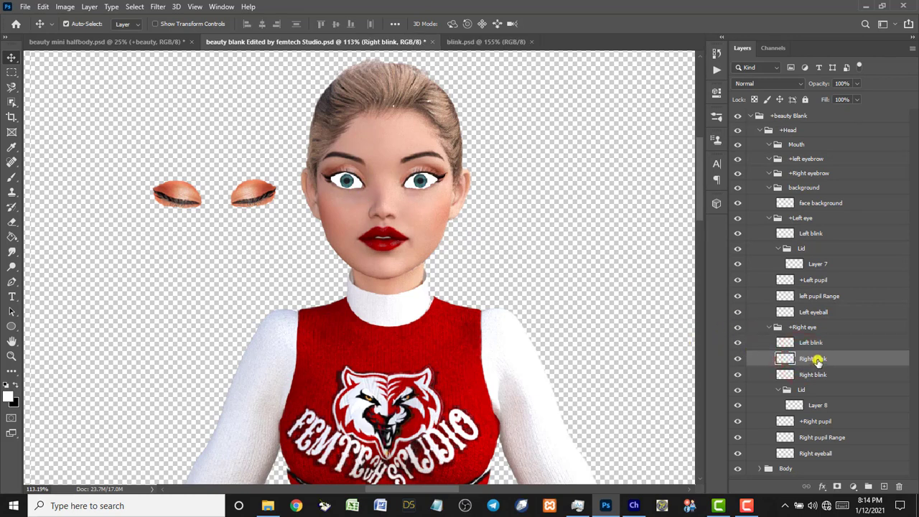
left_click(737, 358)
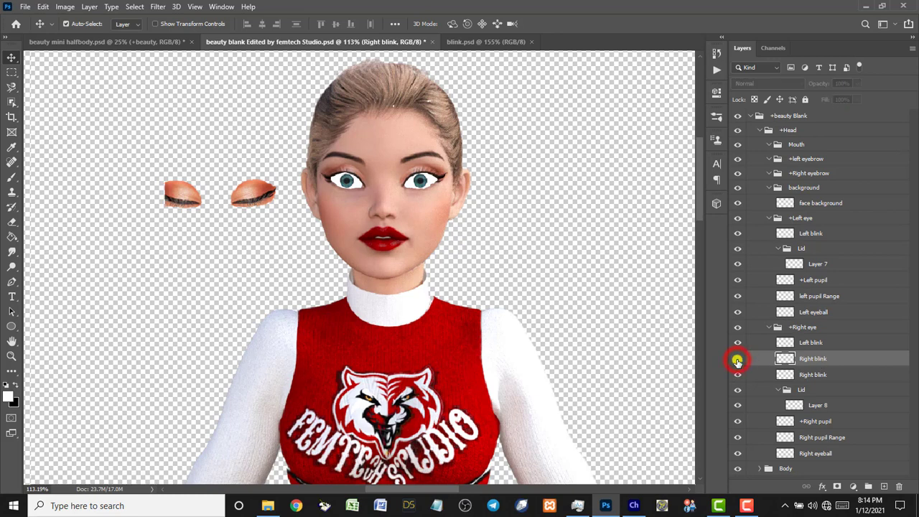
left_click(737, 358)
left_click(821, 374)
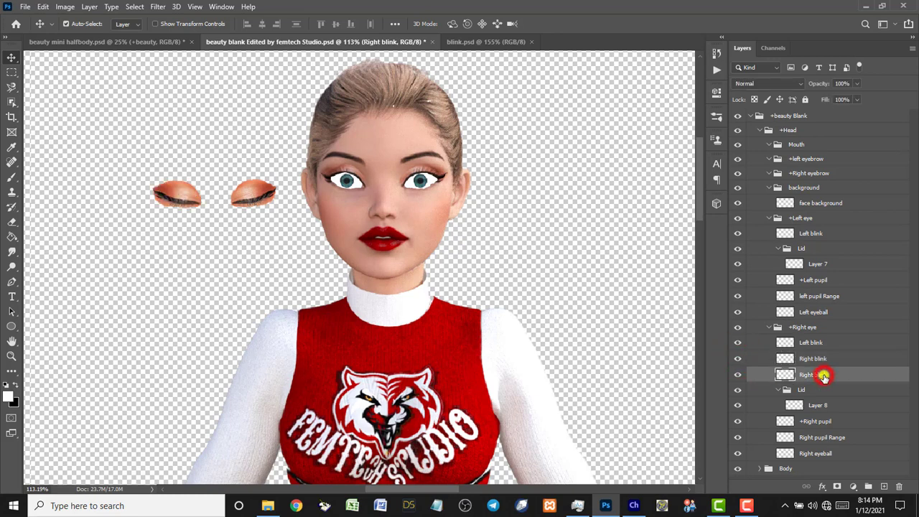
key("Delete")
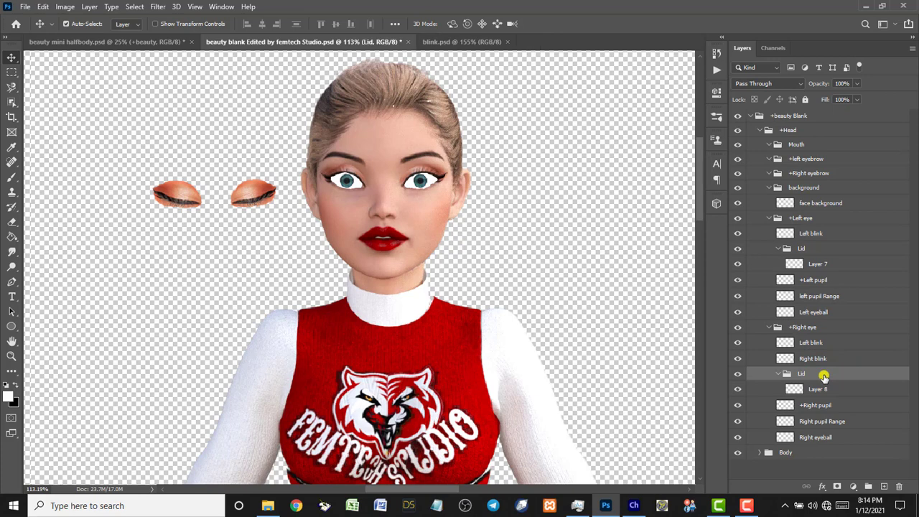
Move Left blink into the +Left eye group, delete its duplicate, and select it on canvas.
left_click_drag(812, 344, 825, 224)
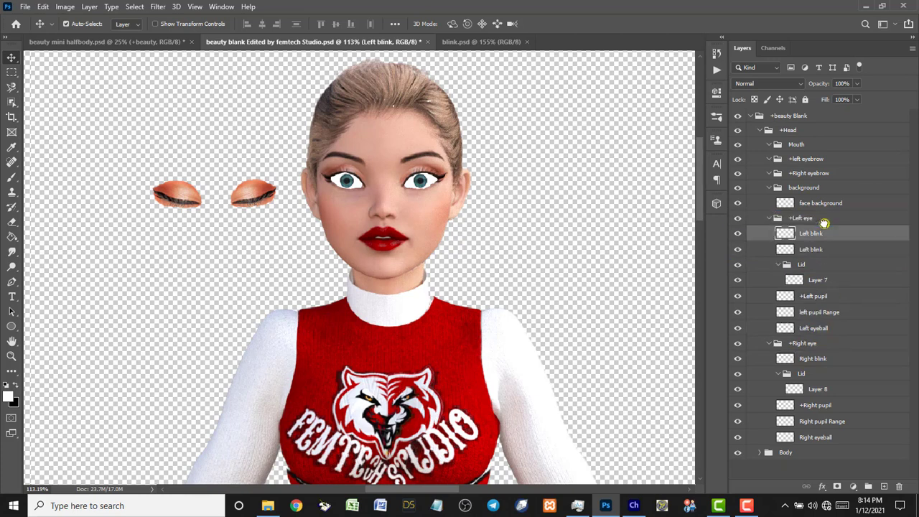
left_click(821, 248)
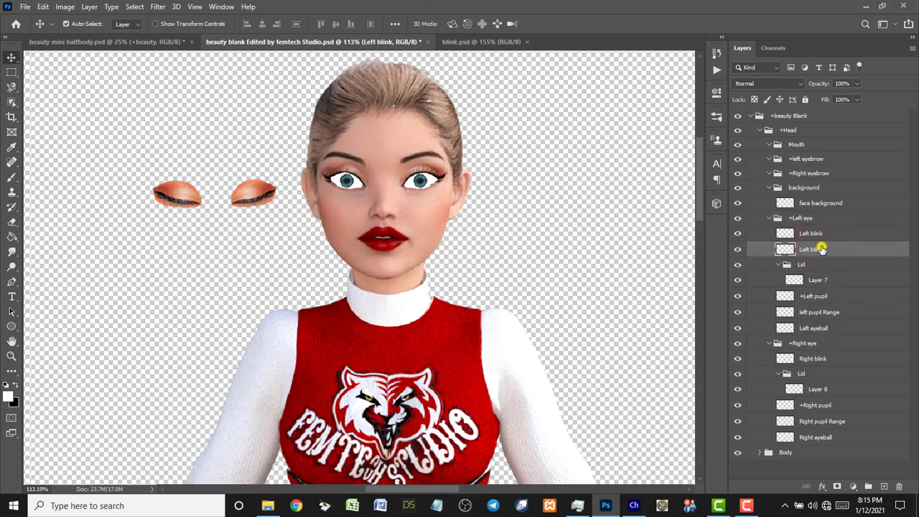
key("Delete")
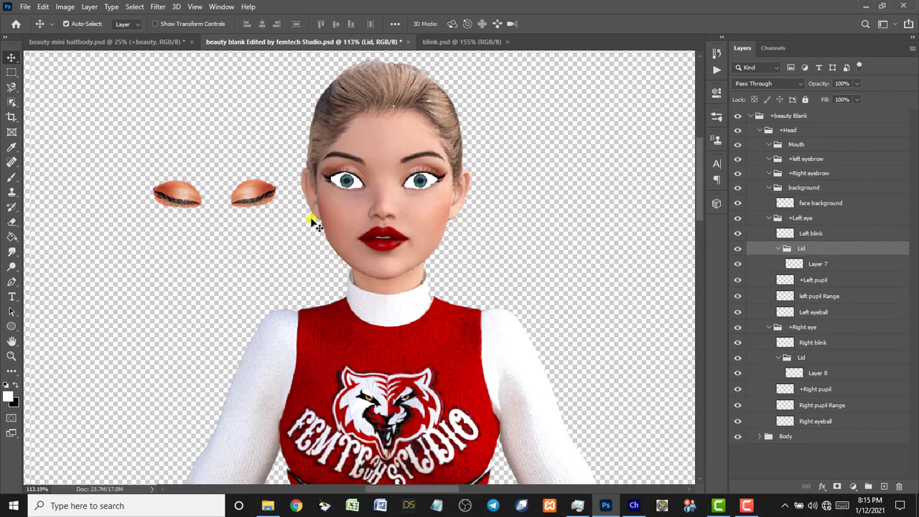
left_click(256, 194)
Drag the Left blink and Right blink eyelids from the canvas onto the character's eyes.
left_click_drag(255, 194, 426, 180)
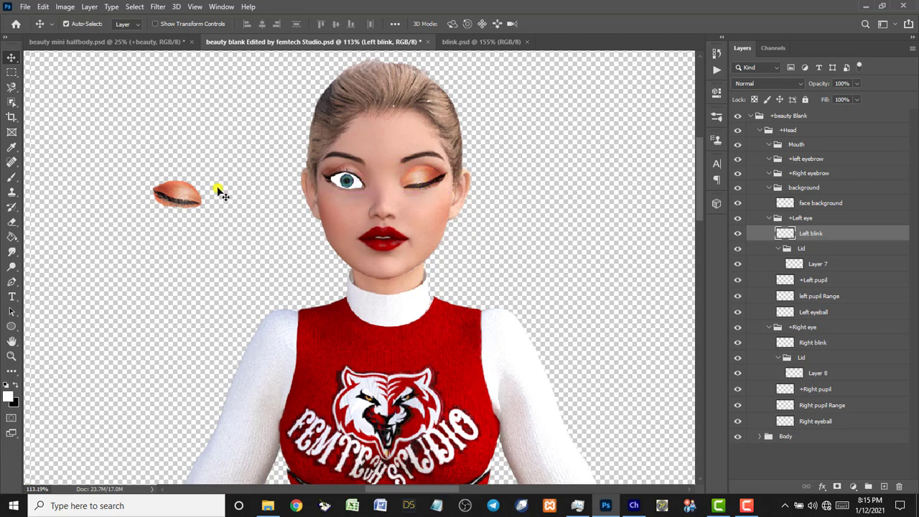
left_click(191, 196)
left_click_drag(192, 195, 351, 182)
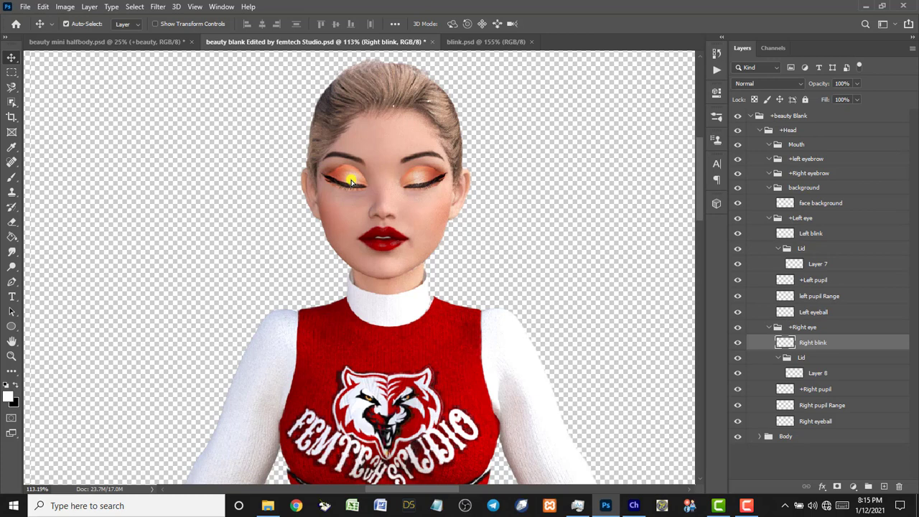
Zoom into the eyes and nudge the Left blink eyelid slightly lower over the eye.
key("z")
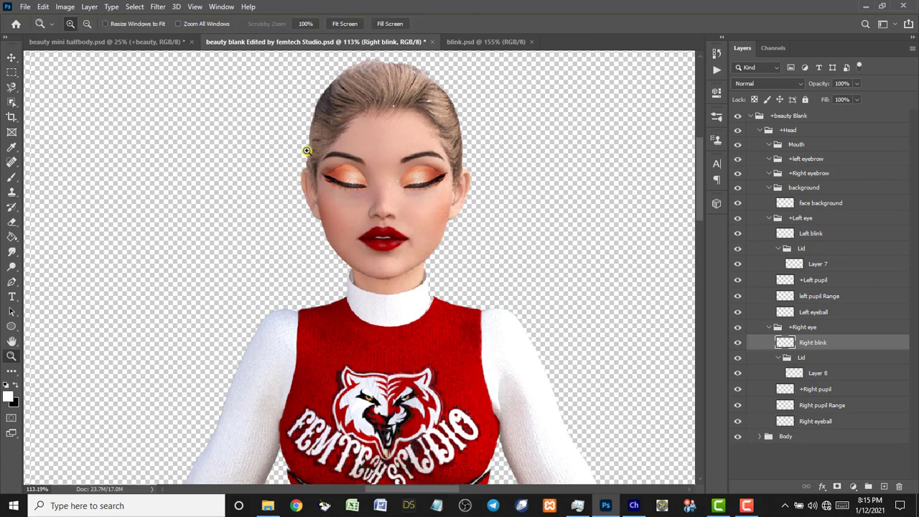
left_click_drag(333, 156, 492, 210)
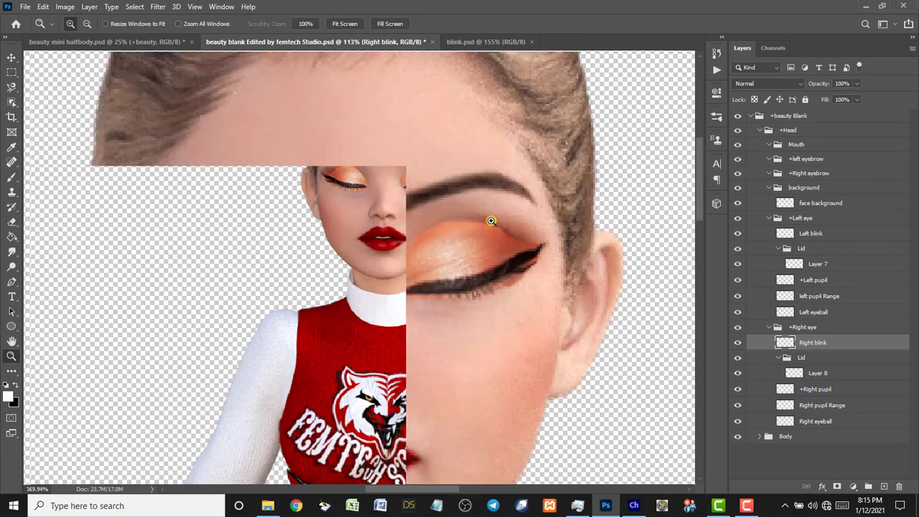
key("v")
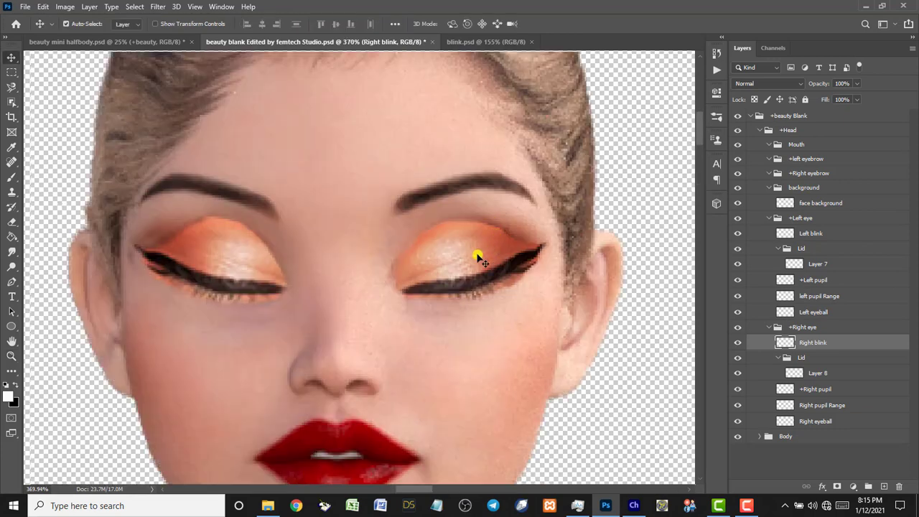
left_click_drag(467, 251, 475, 260)
left_click_drag(475, 258, 467, 264)
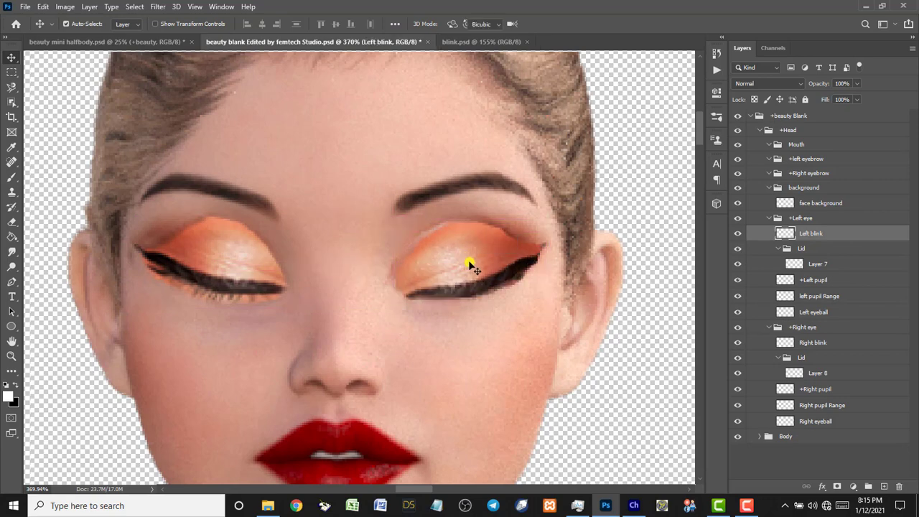
Scale Left blink up to about 105%, fine-position it, and commit the transform.
key("ctrl+t")
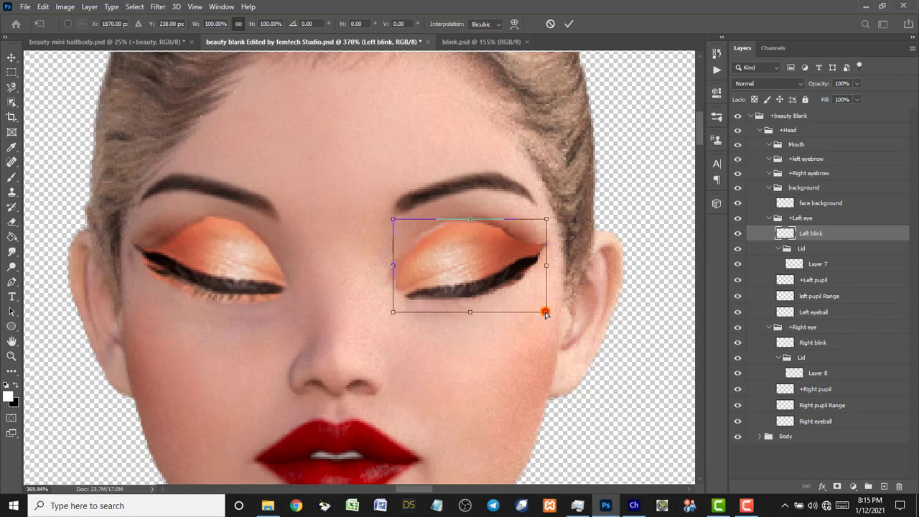
left_click_drag(545, 313, 548, 314)
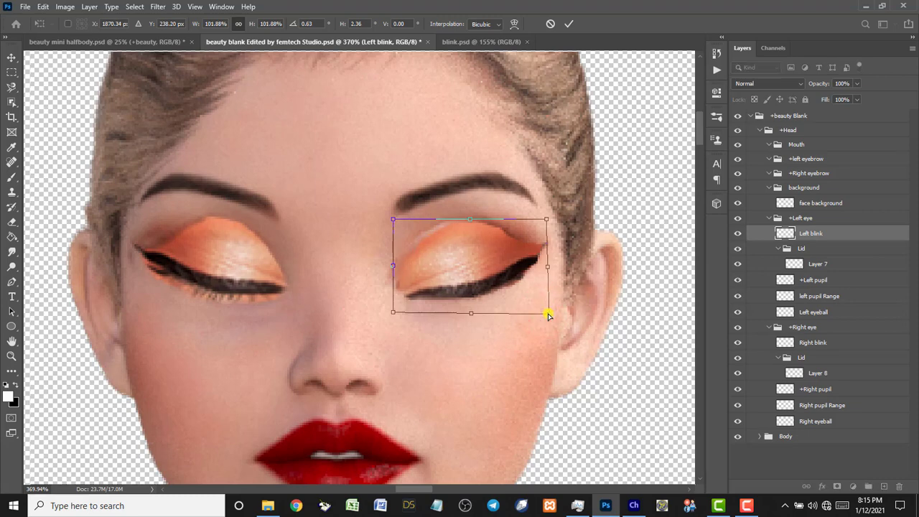
key("ctrl+z")
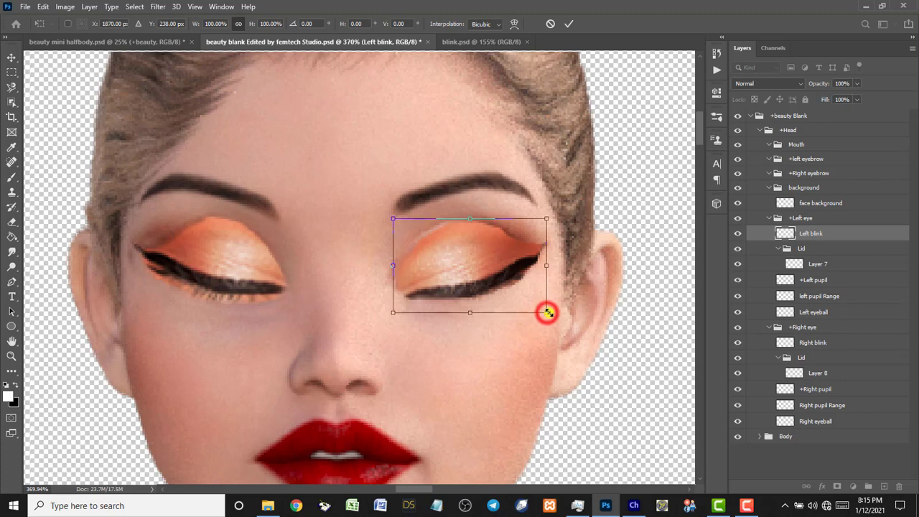
left_click_drag(547, 312, 549, 313)
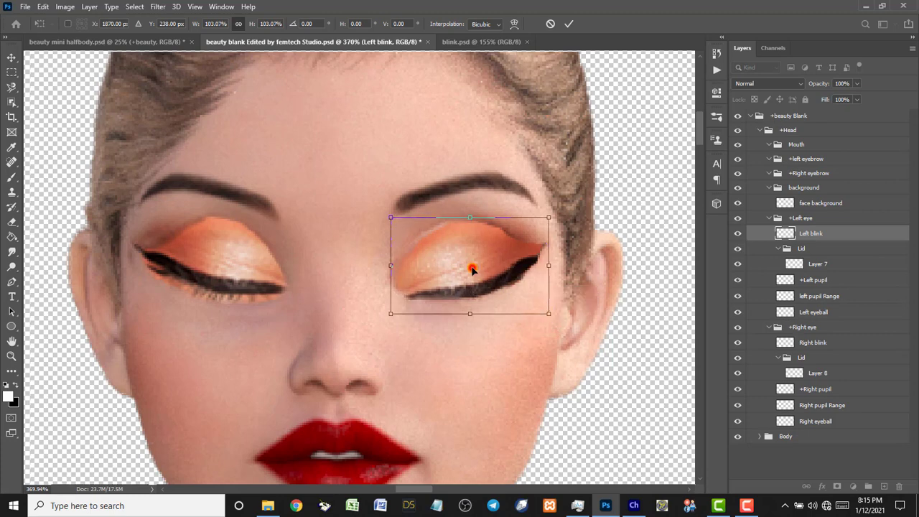
left_click_drag(471, 268, 467, 260)
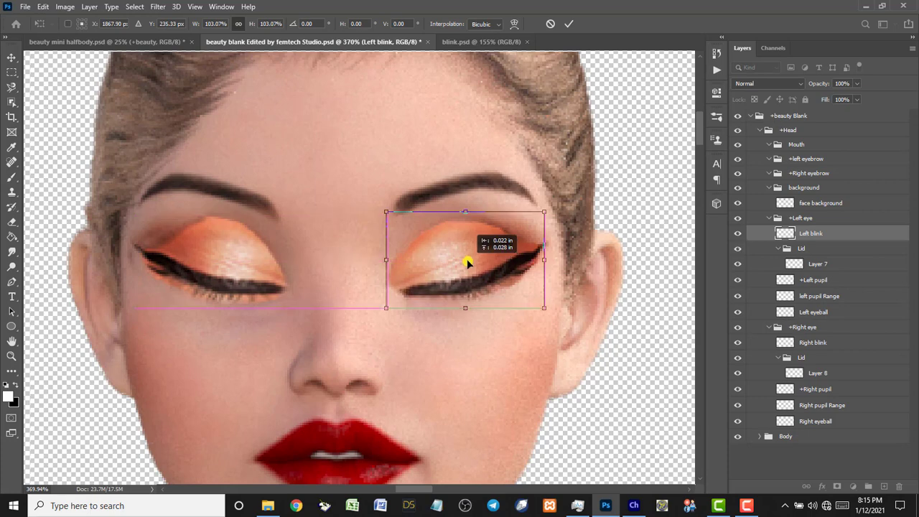
left_click_drag(467, 260, 467, 259)
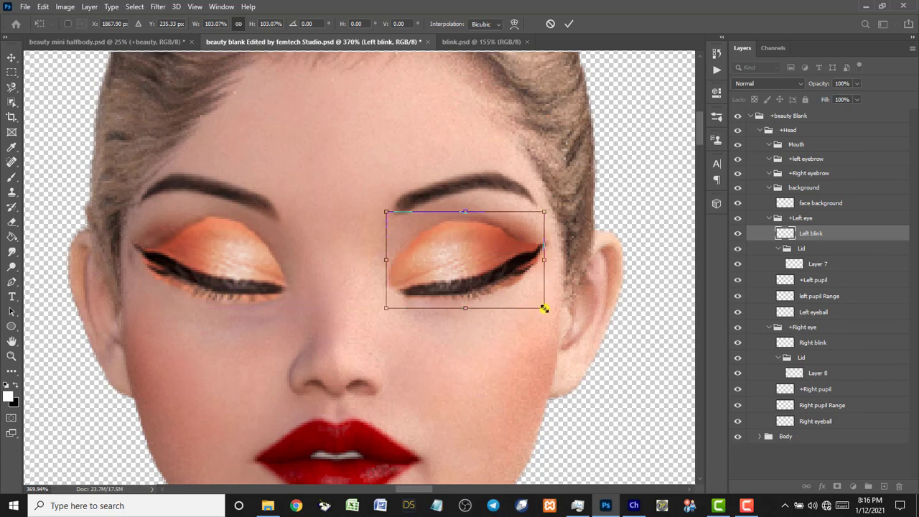
left_click_drag(544, 308, 547, 308)
left_click(467, 256)
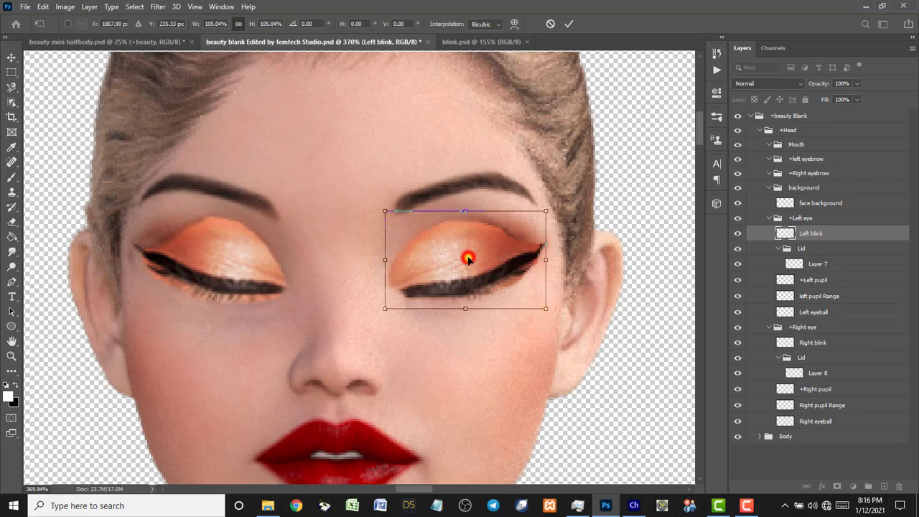
left_click_drag(467, 255, 469, 253)
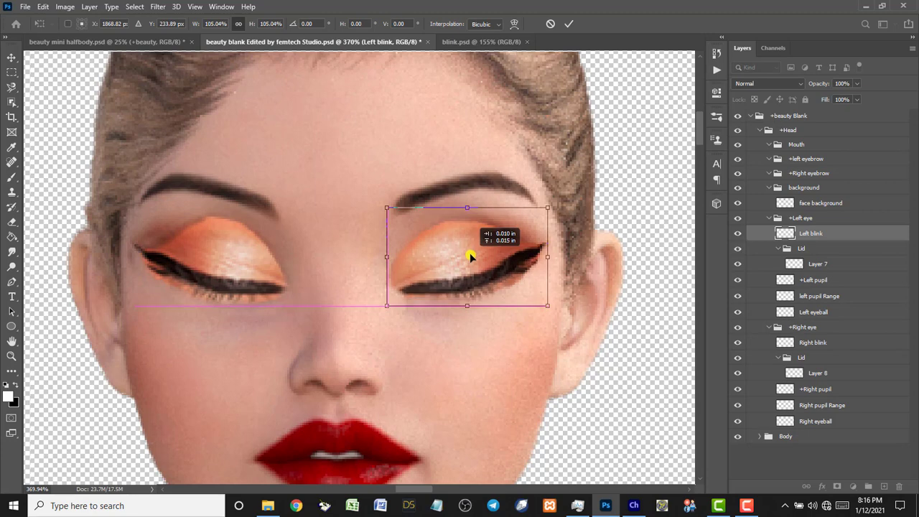
left_click(214, 254)
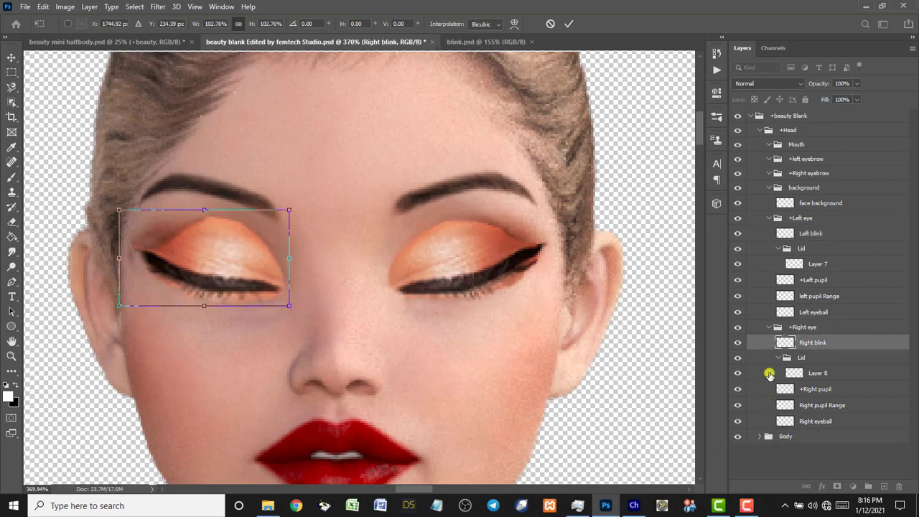
left_click(738, 344)
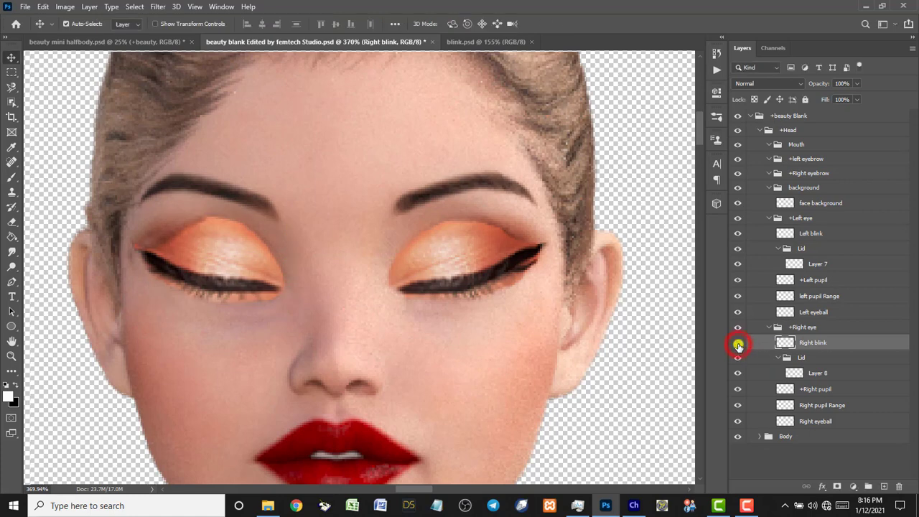
Toggle Right blink on and off to check its fit, leaving it hidden.
left_click(738, 344)
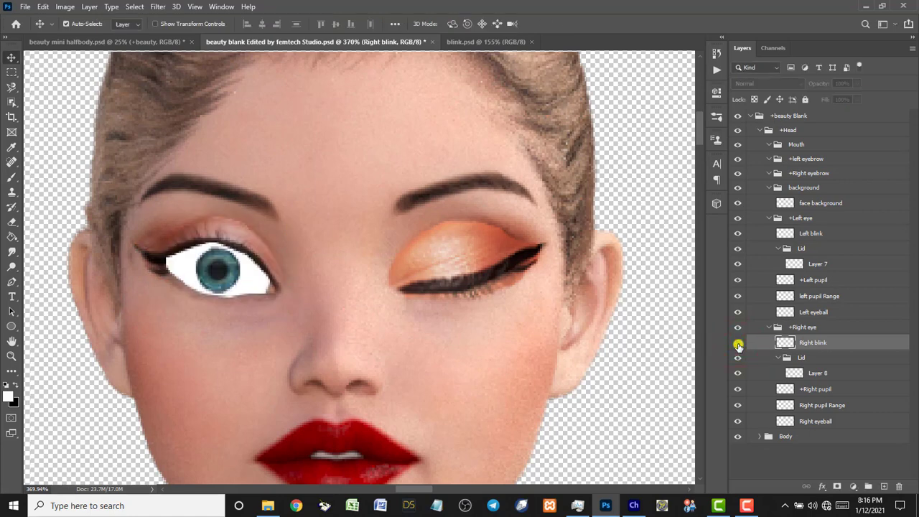
left_click(738, 345)
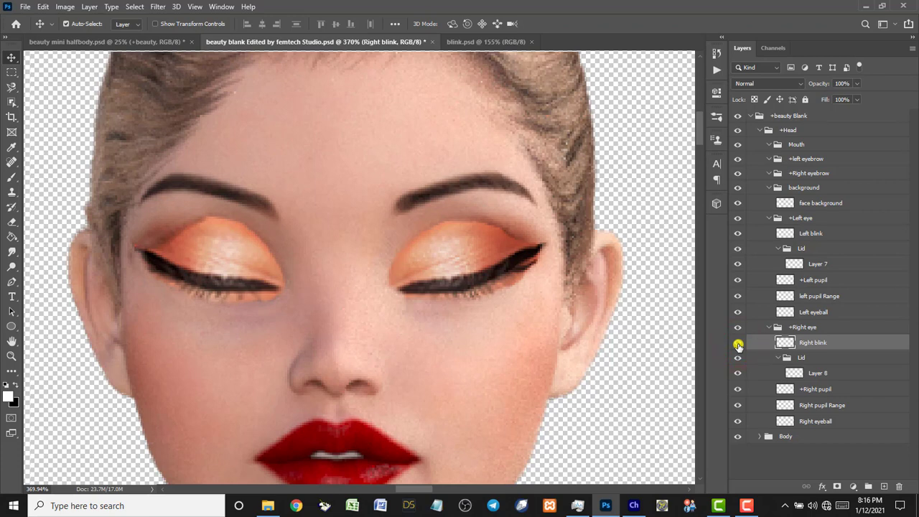
left_click(738, 345)
left_click(738, 344)
left_click(738, 345)
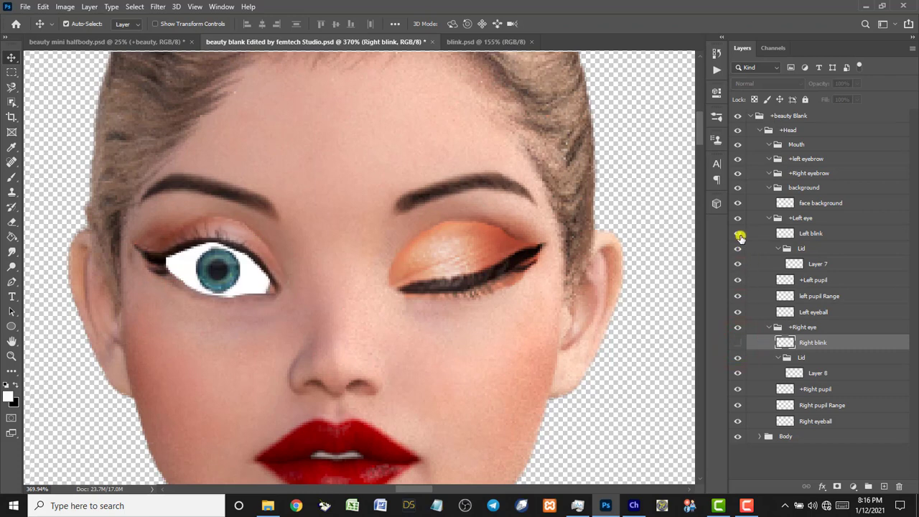
Toggle Left blink to test the wink, leave it visible, and fit the character on screen.
left_click(738, 235)
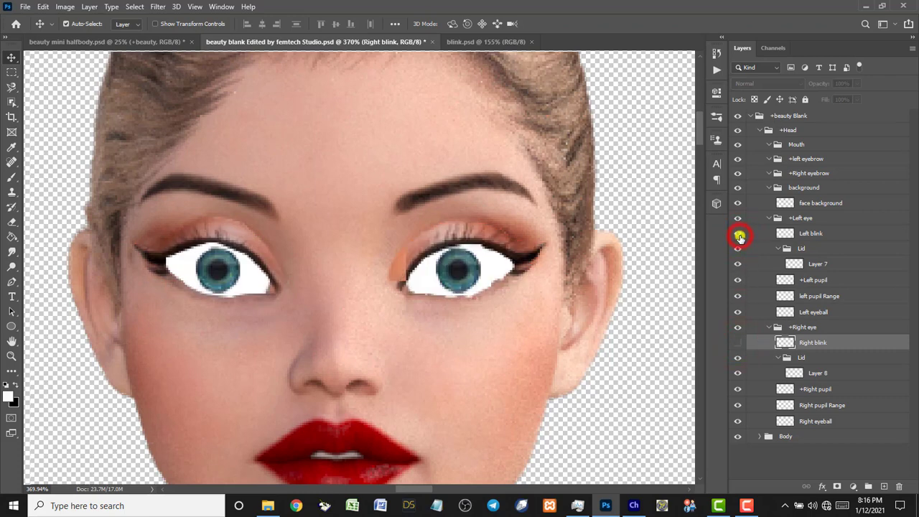
left_click(738, 234)
left_click(738, 235)
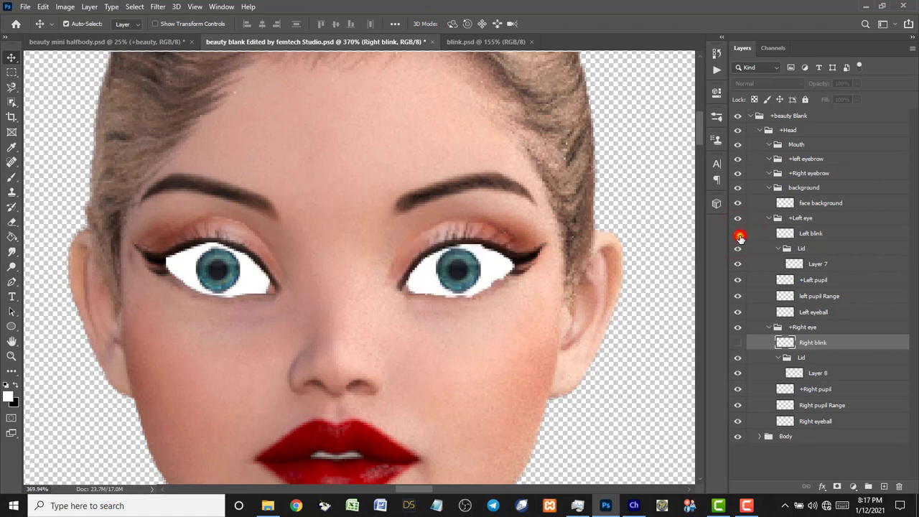
left_click(738, 235)
left_click(738, 235)
left_click(738, 235)
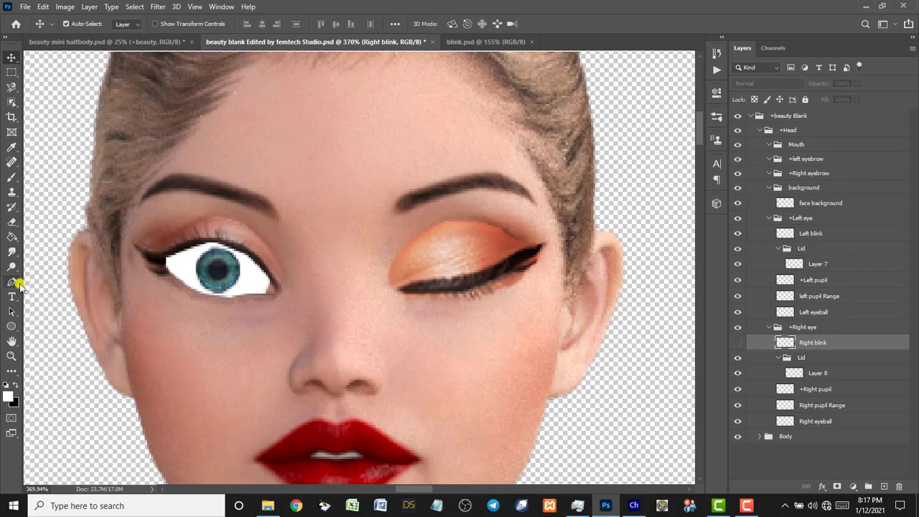
double_click(12, 341)
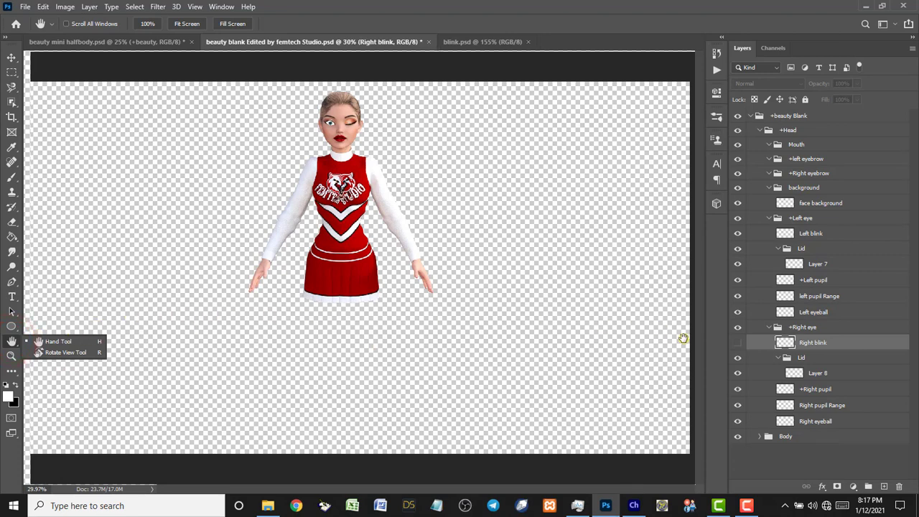
Hide Left blink, save the puppet PSD, and switch to Character Animator.
left_click(737, 234)
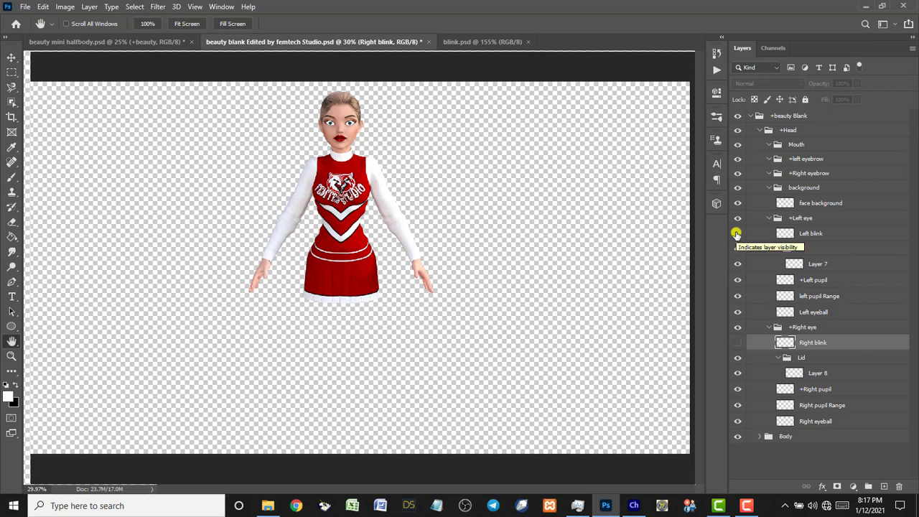
left_click(737, 233)
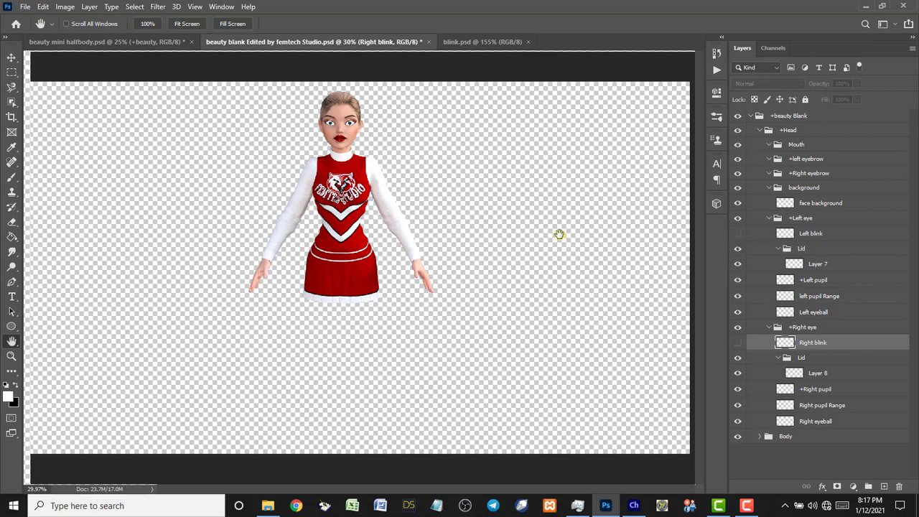
key("ctrl+s")
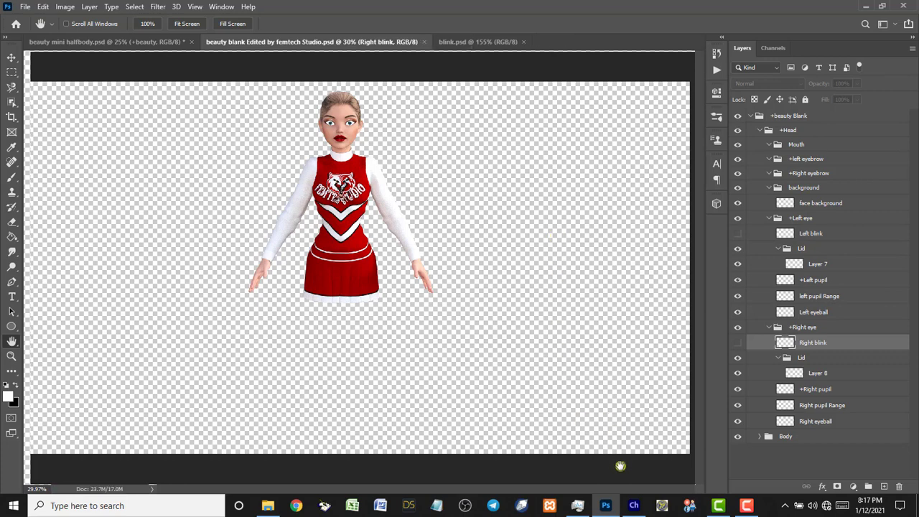
left_click(633, 506)
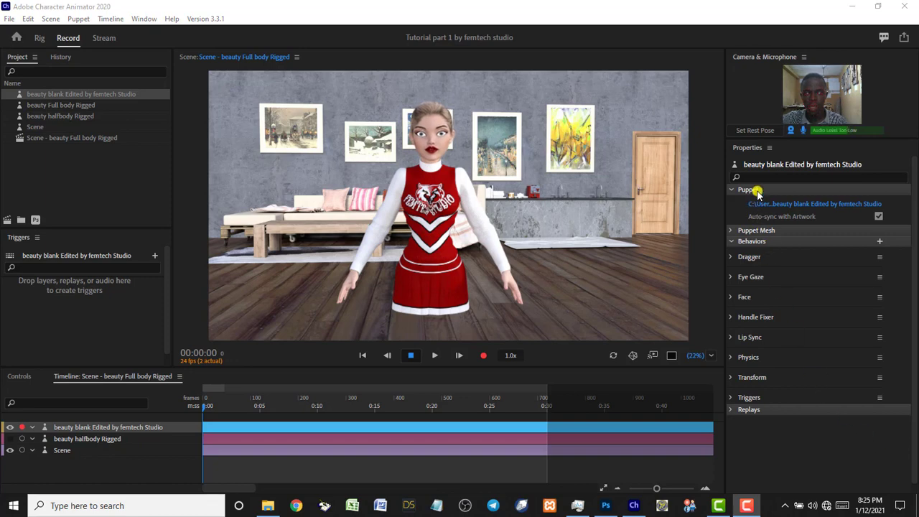
Set the rest pose from the camera in the Camera & Microphone panel.
left_click(753, 132)
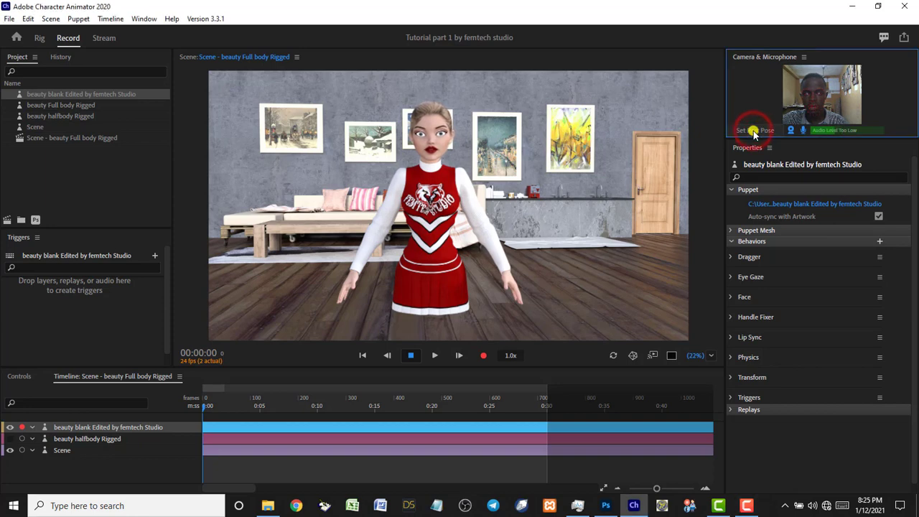
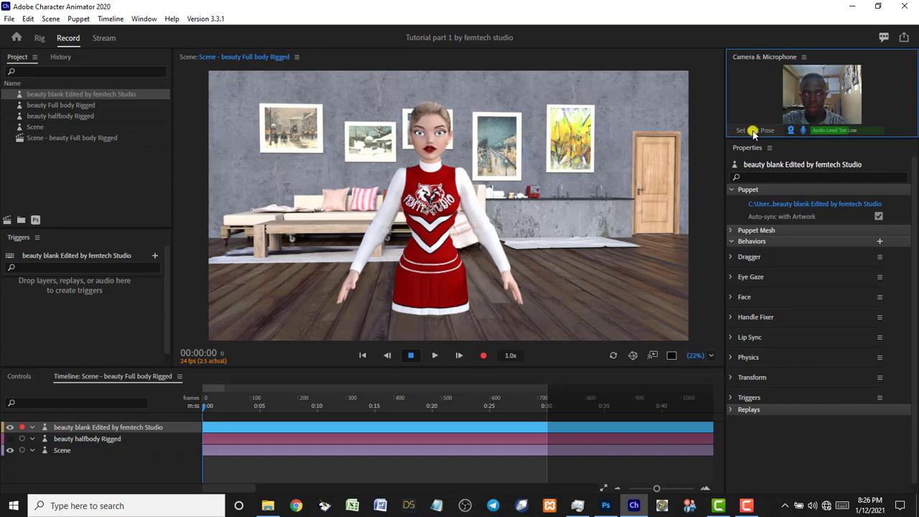
Switch to Photoshop showing beauty blank Edited by femtech Studio.psd.
left_click(603, 506)
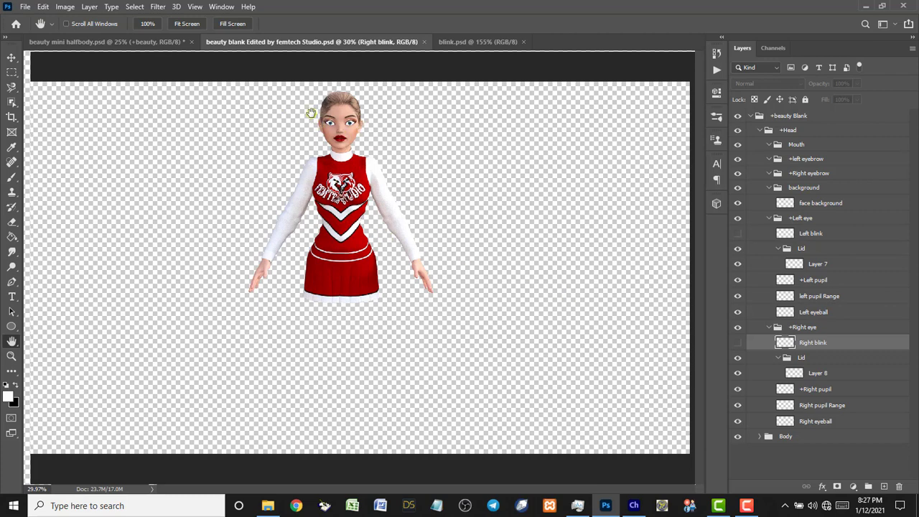
Zoom in on the cheerleader's head and upper torso.
key("z")
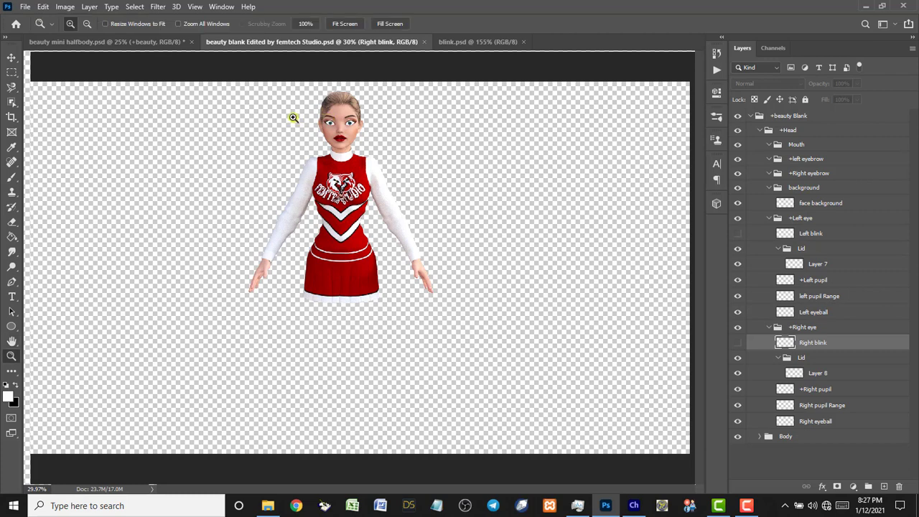
key("z")
left_click_drag(280, 87, 406, 194)
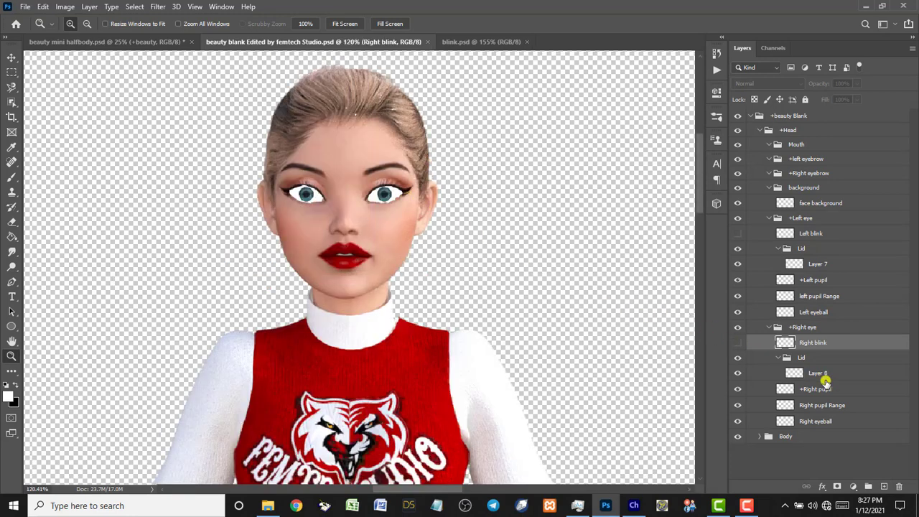
Collapse the background and +Left eye groups and pick the face background layer via the forehead.
left_click(760, 132)
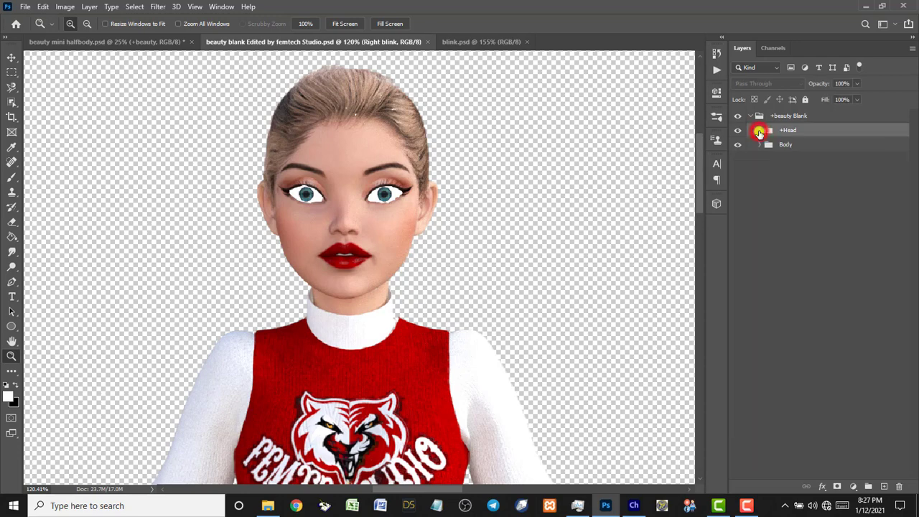
left_click(760, 132)
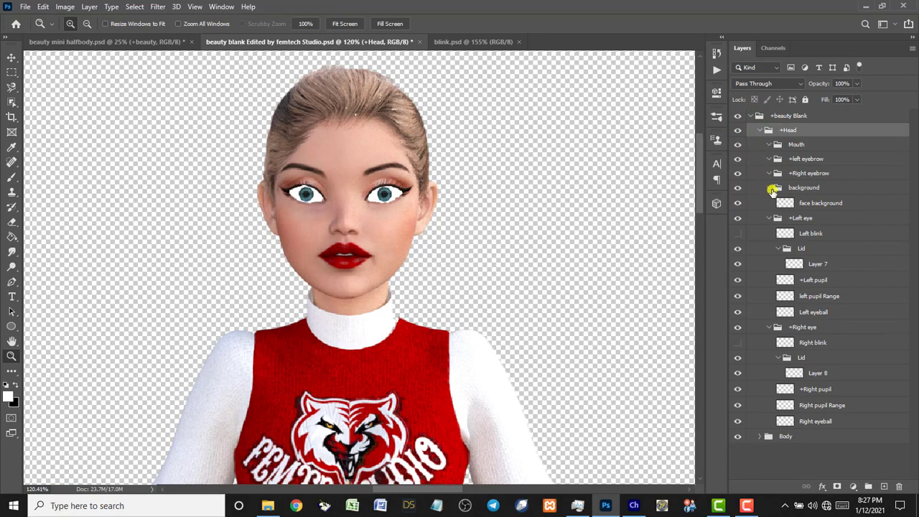
left_click(770, 188)
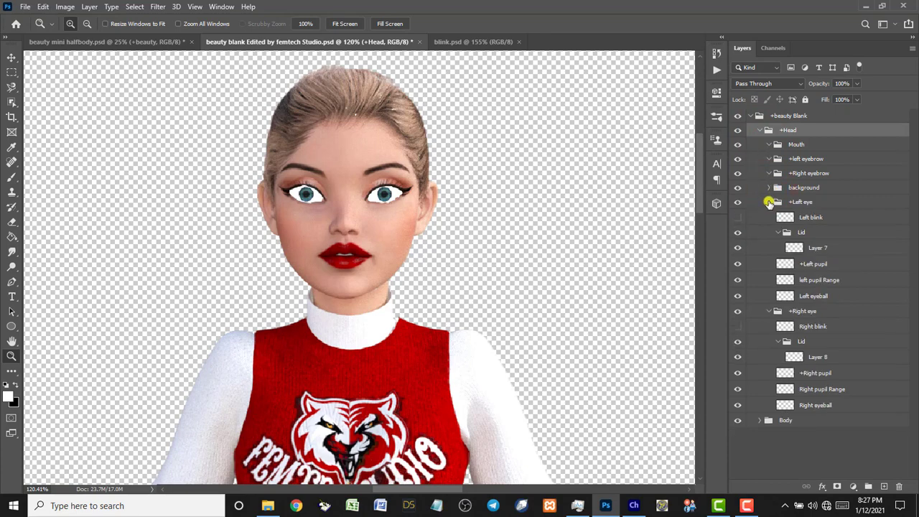
left_click(769, 202)
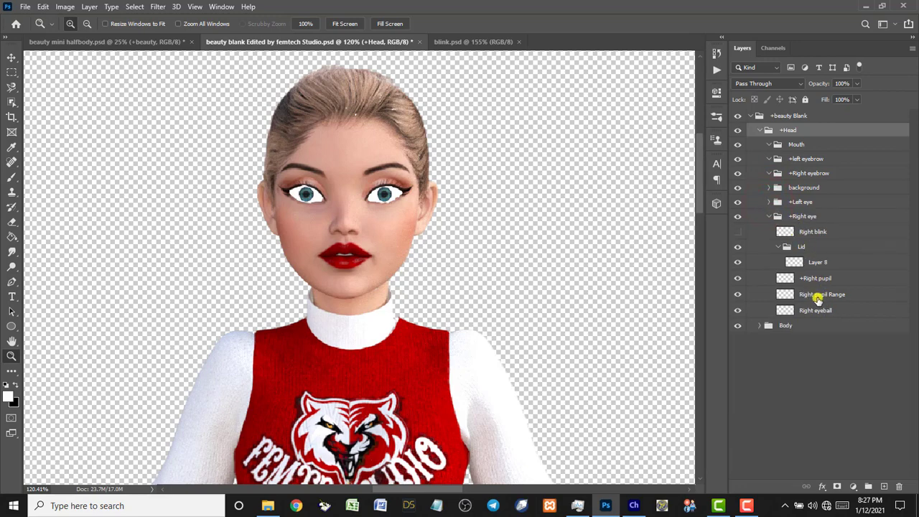
left_click(824, 296)
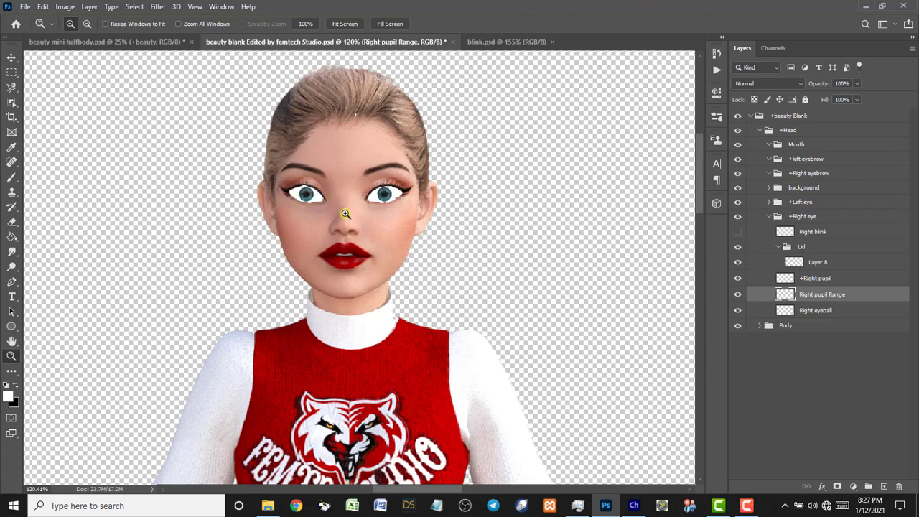
key("v")
left_click(350, 170)
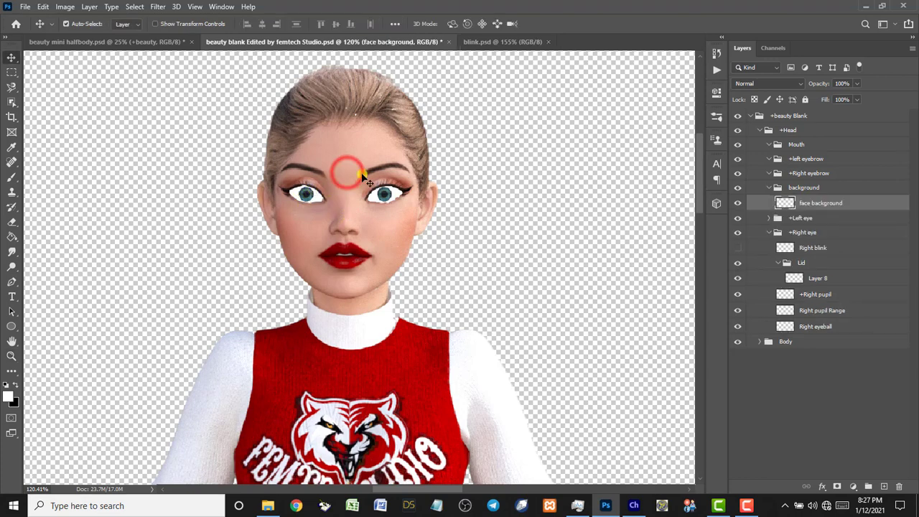
left_click(345, 158)
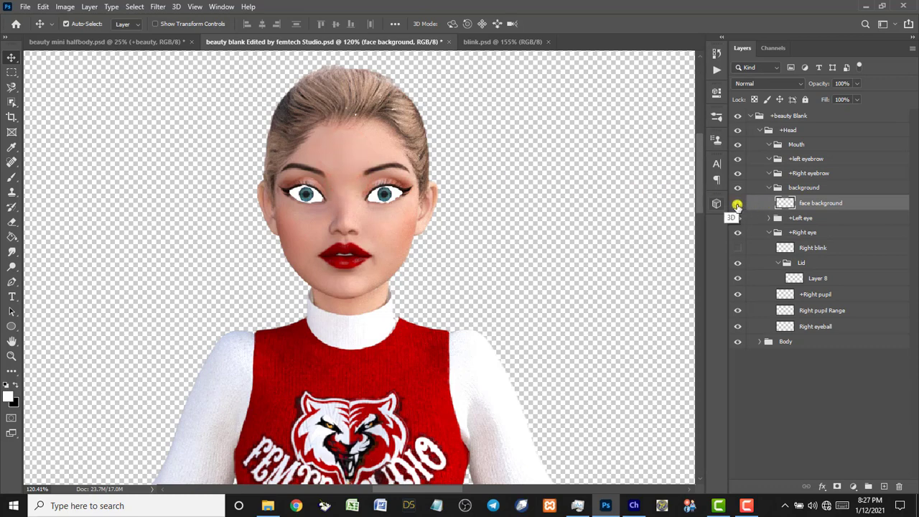
Hide the face background layer and zoom in to about 450% on the eyes.
left_click(738, 203)
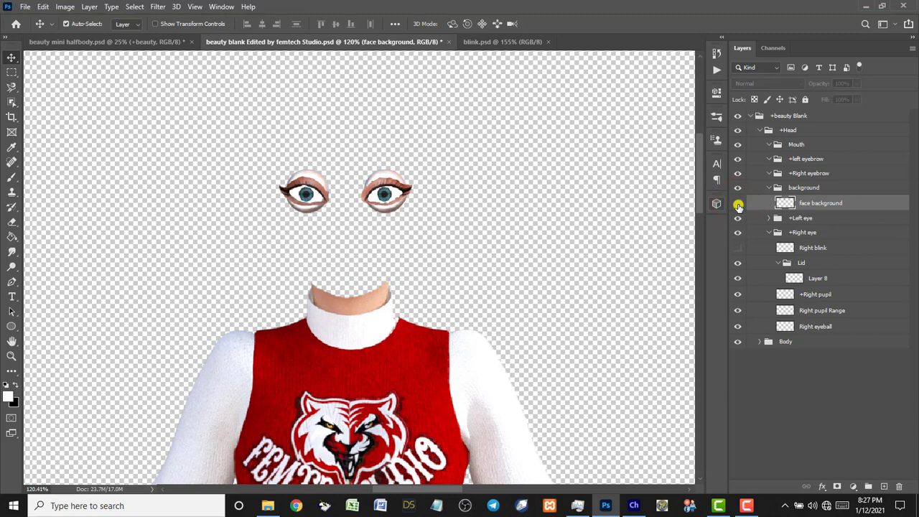
scroll(319, 194, "up", 1)
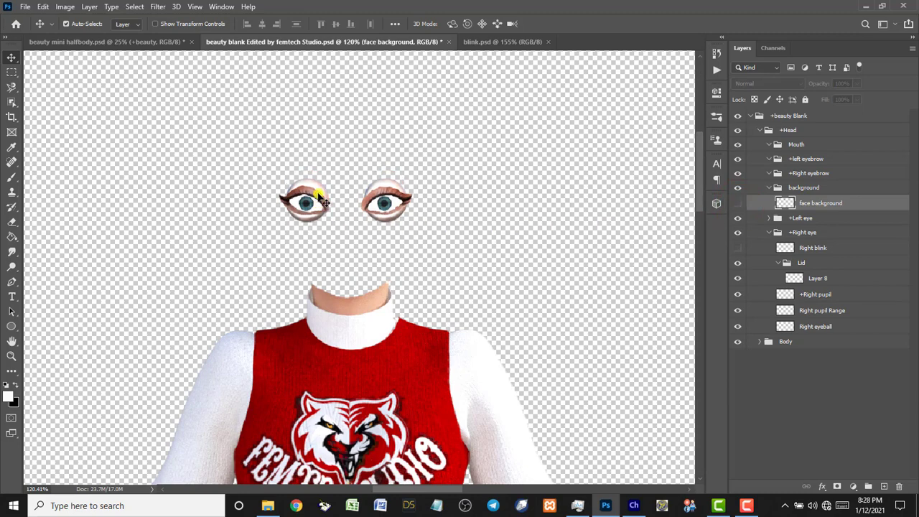
scroll(319, 195, "up", 1)
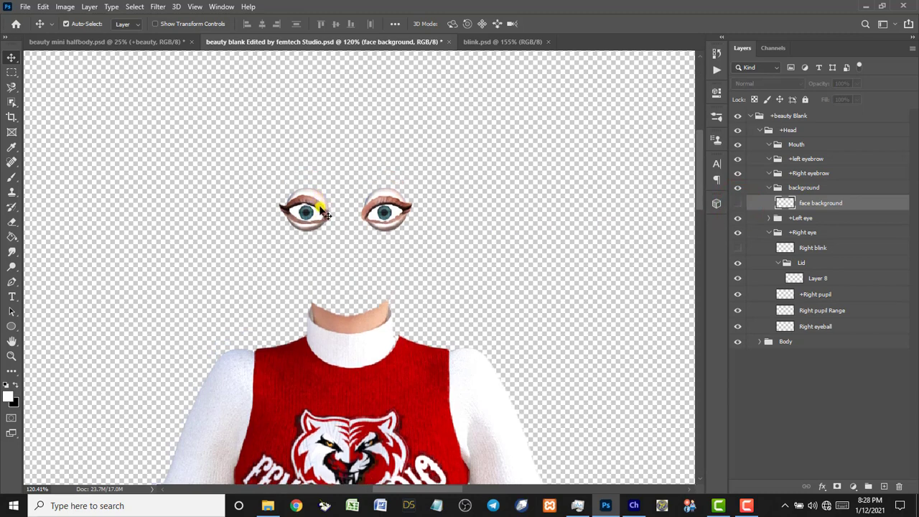
key("ctrl")
scroll(316, 218, "up", 3)
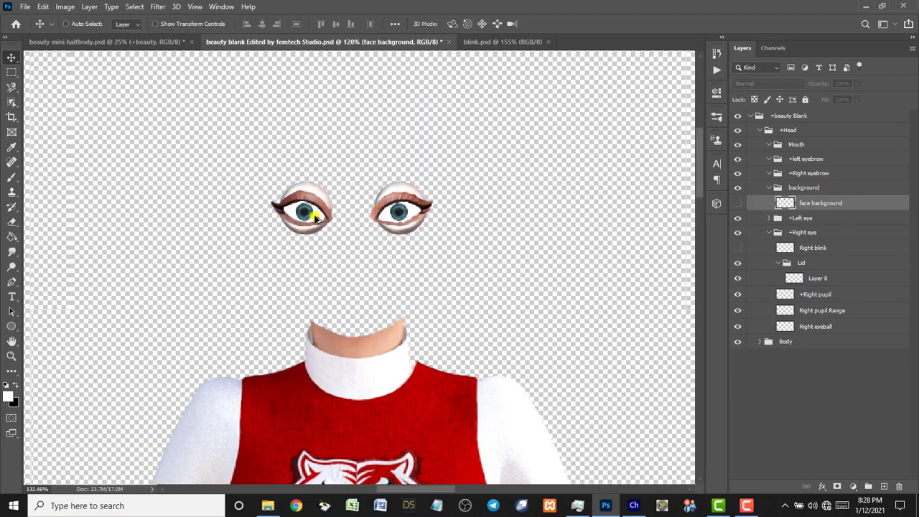
scroll(316, 218, "up", 3)
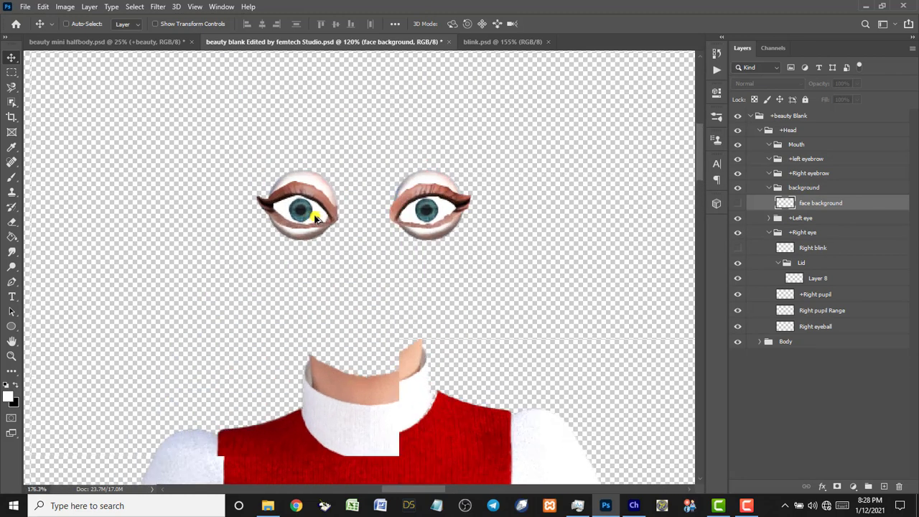
scroll(316, 217, "up", 4)
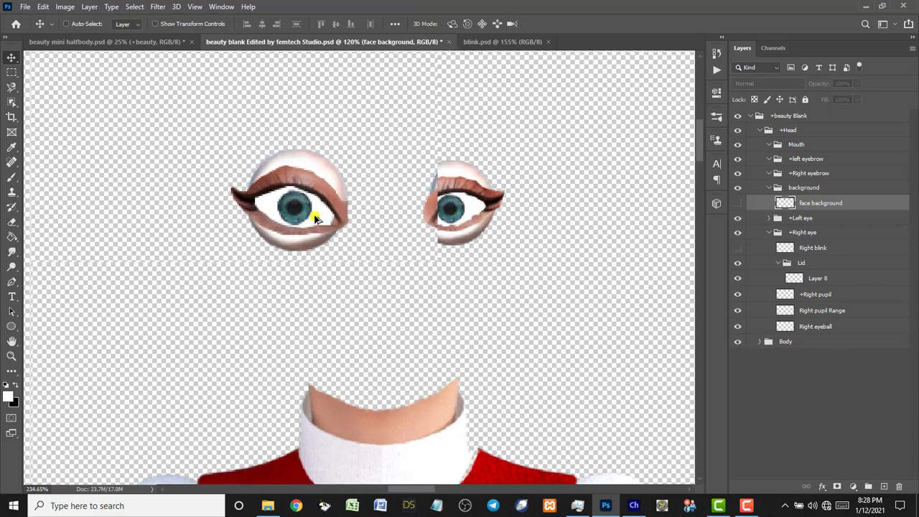
scroll(315, 218, "up", 3)
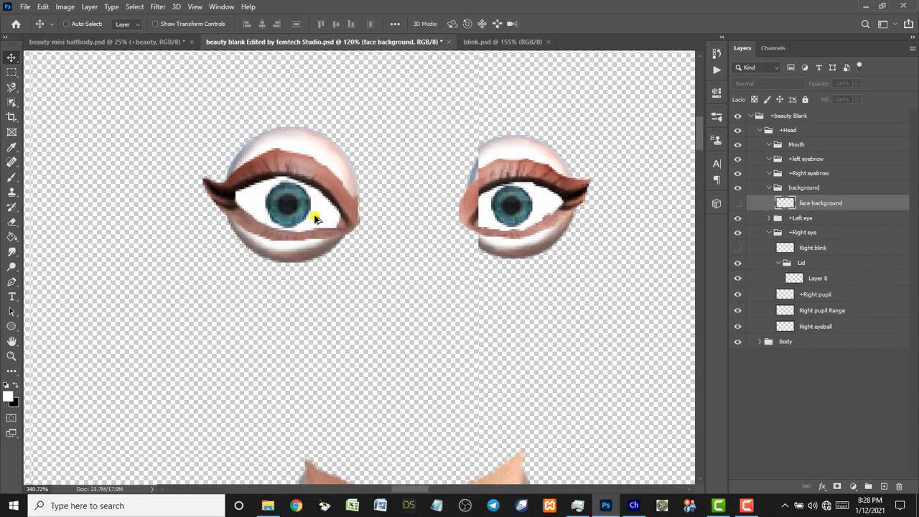
scroll(316, 217, "up", 2)
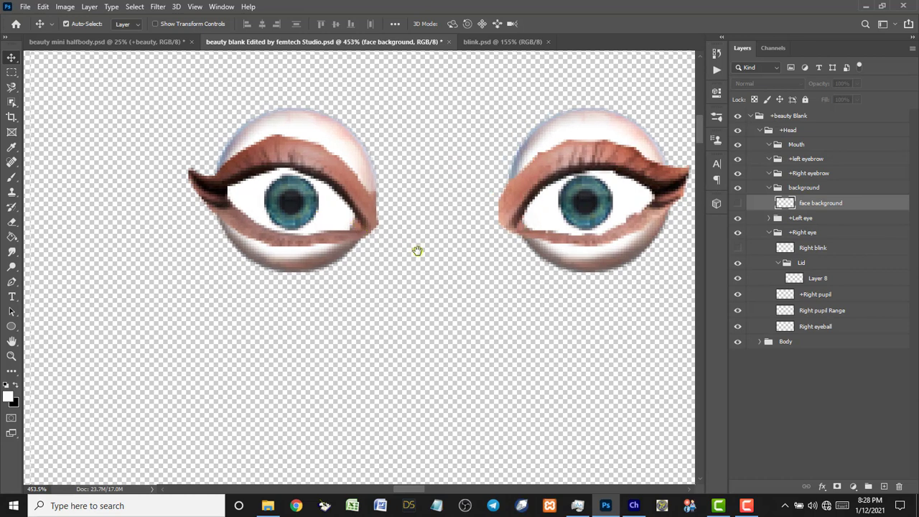
Centre both eyes in view and select the Right pupil Range layer.
left_click_drag(417, 251, 374, 253)
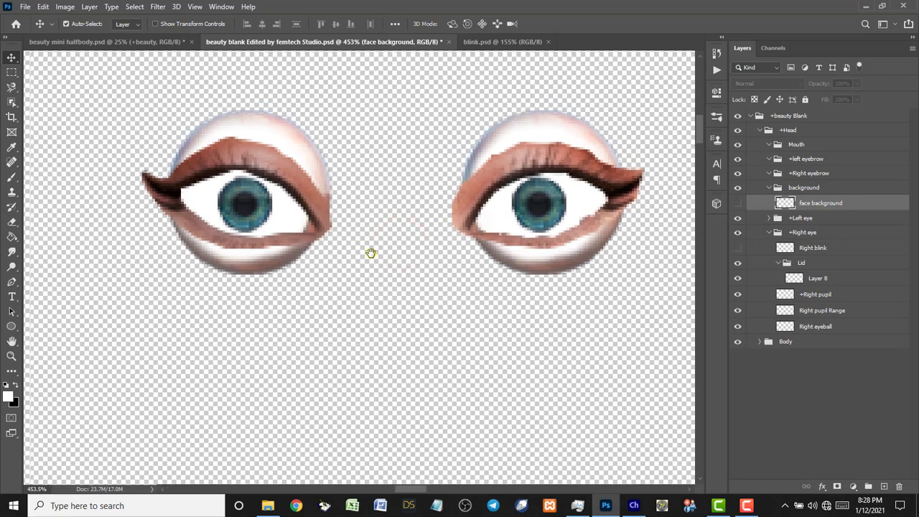
left_click_drag(371, 253, 344, 256)
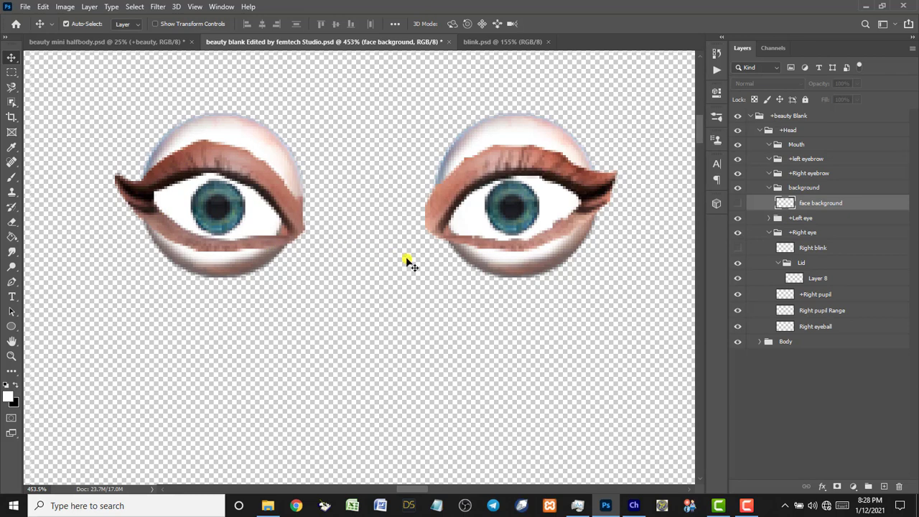
left_click(823, 311)
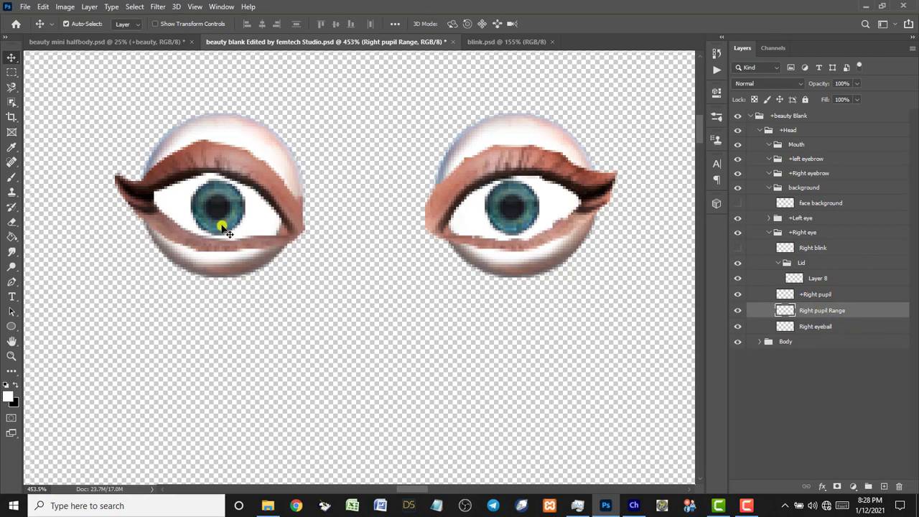
Set the Pen tool to Shape mode with a red fill and place the first anchor at the eye corner.
left_click(13, 282)
left_click(37, 283)
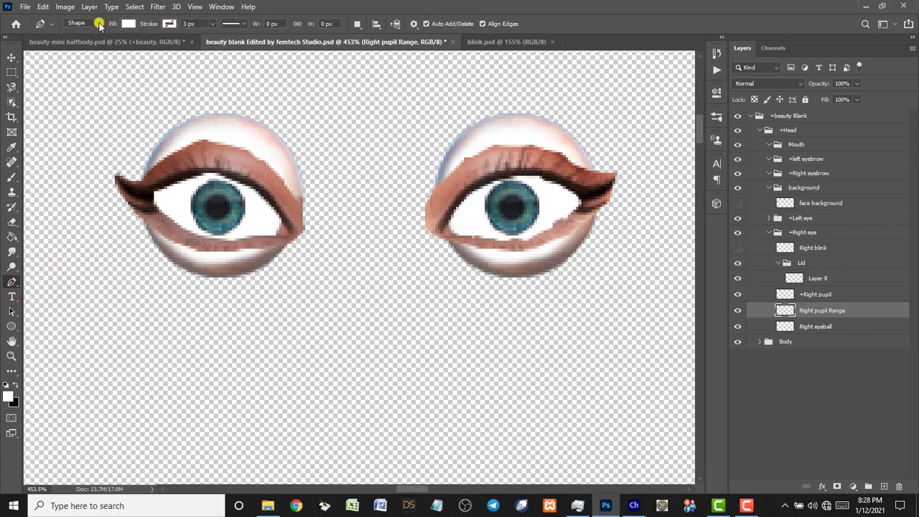
left_click(99, 24)
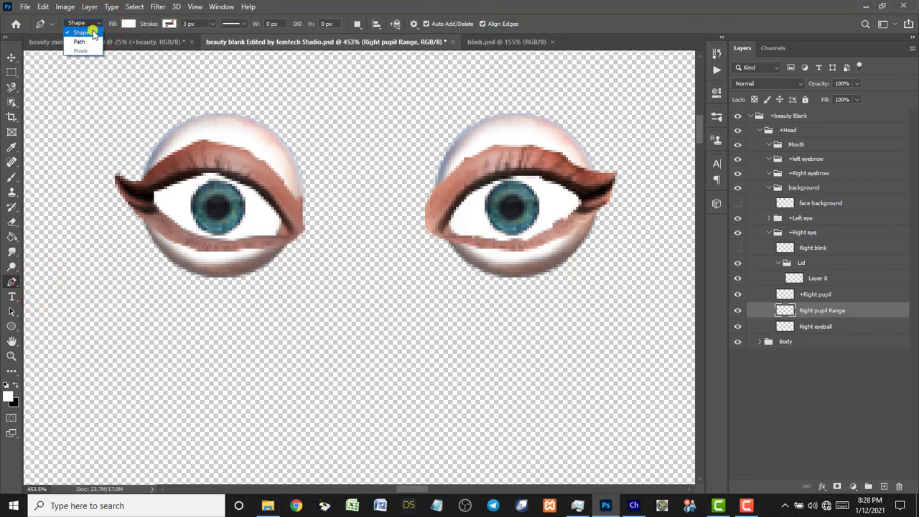
left_click(92, 33)
left_click(130, 24)
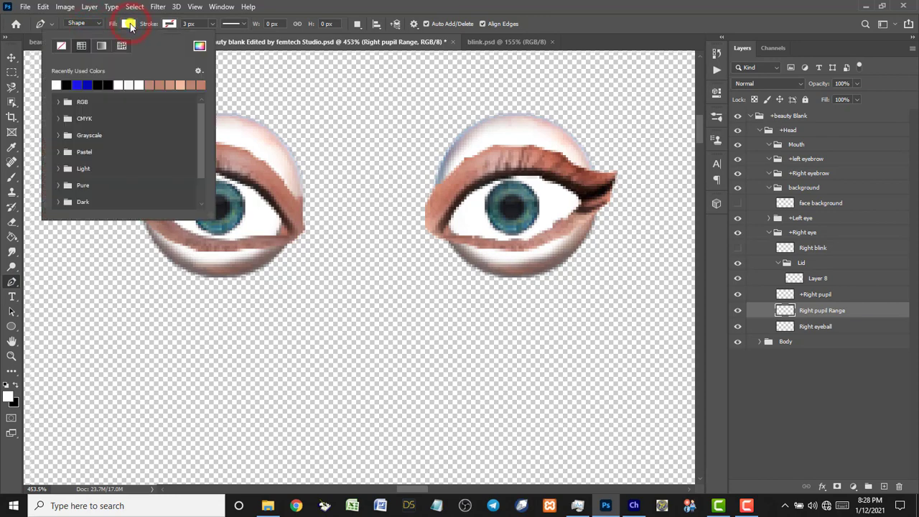
left_click(200, 46)
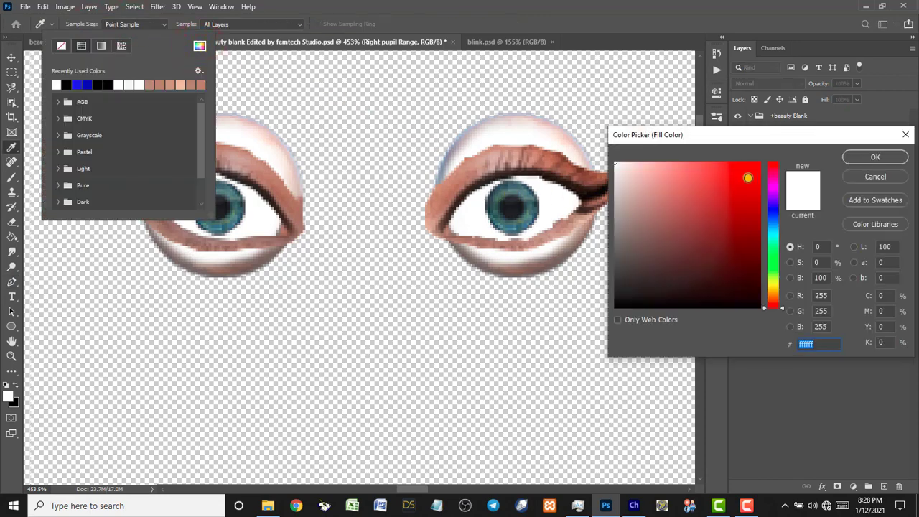
left_click(756, 168)
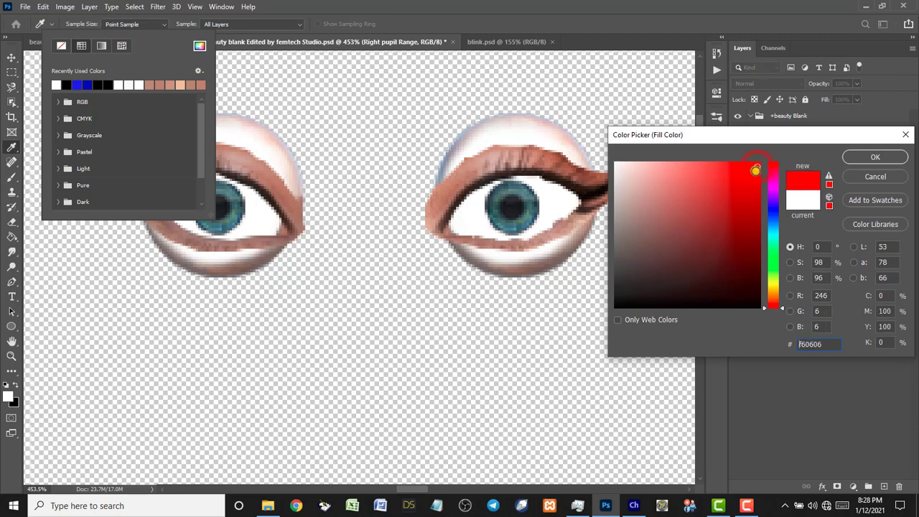
left_click(861, 158)
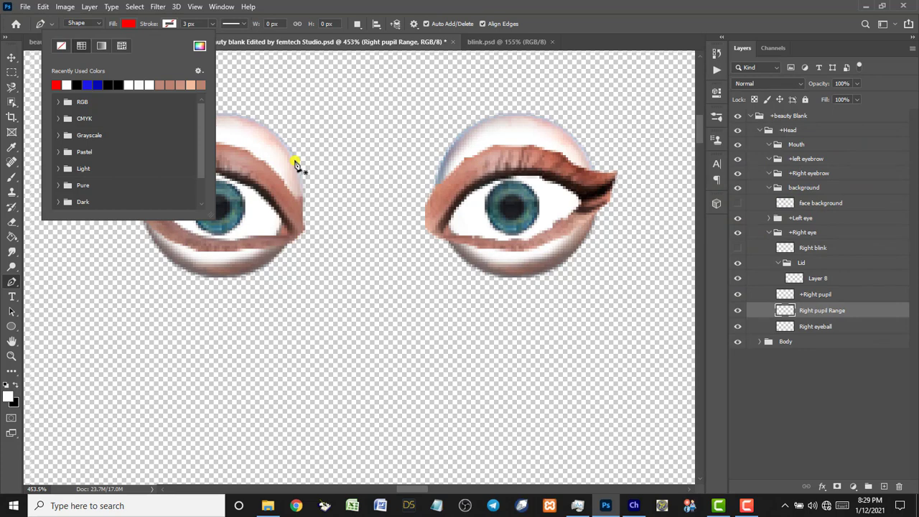
left_click(106, 249)
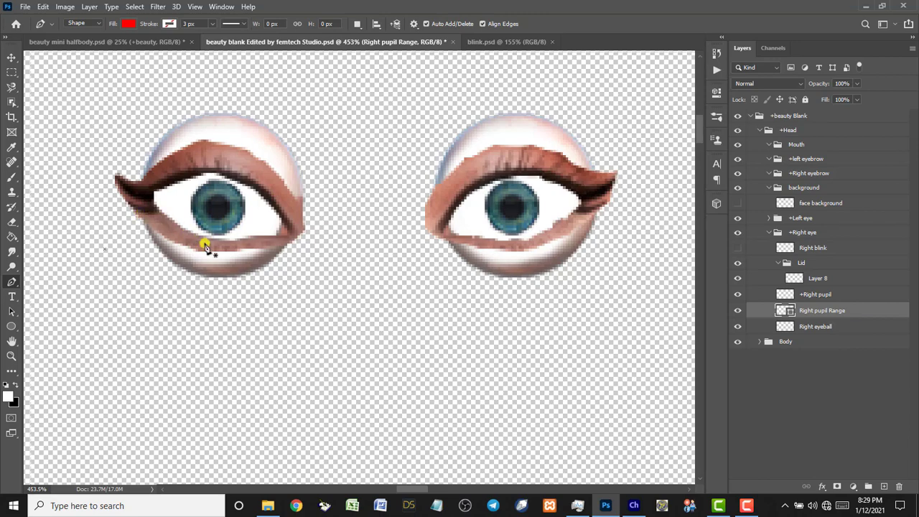
Trace the left-hand eye's opening as a closed red Shape 1 outline.
left_click(297, 230)
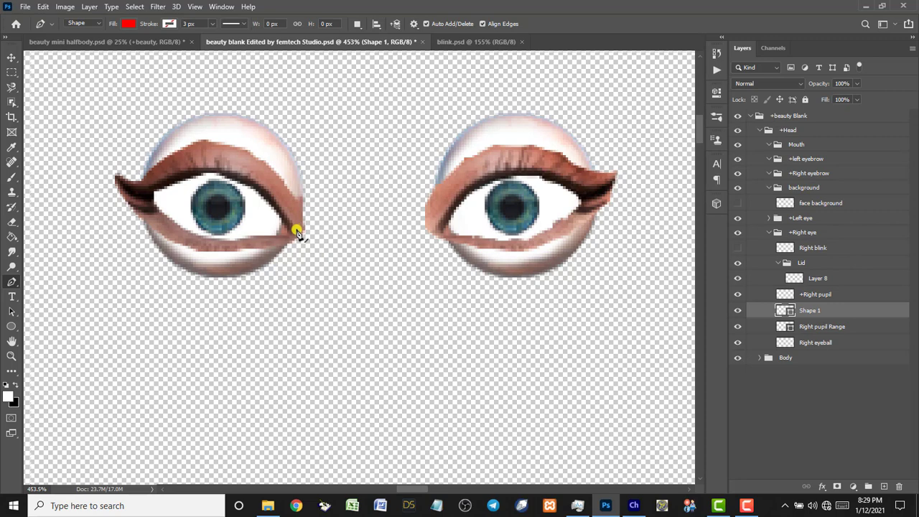
left_click_drag(297, 230, 205, 248)
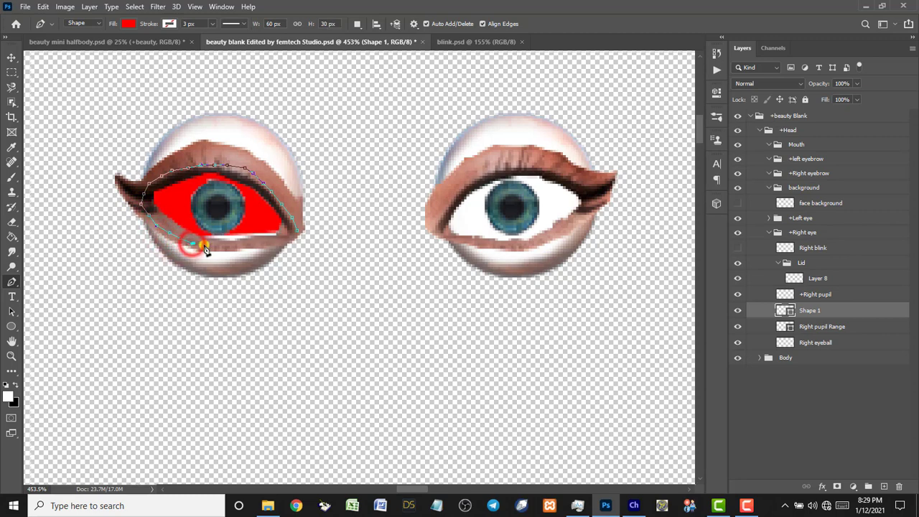
left_click(203, 246)
left_click(217, 247)
left_click(230, 249)
left_click(256, 249)
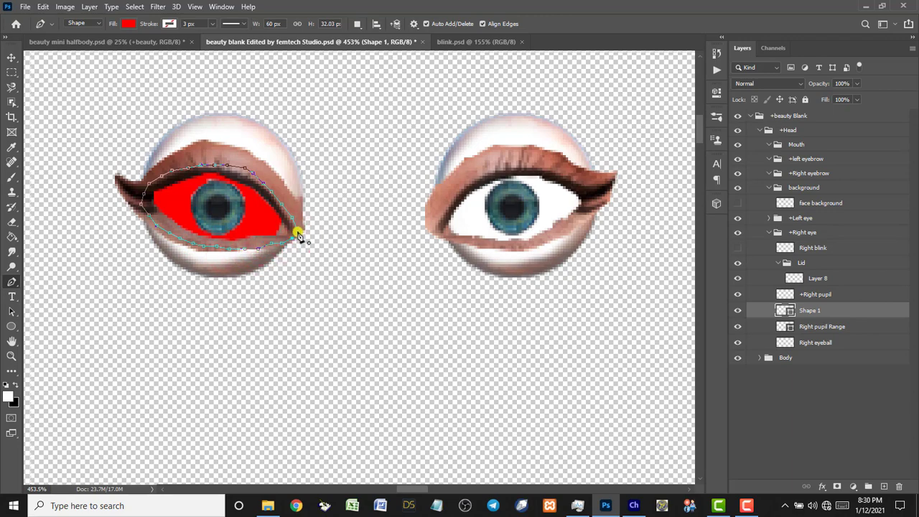
left_click(296, 236)
Lower the Shape 1 layer's opacity to 5%.
left_click(857, 84)
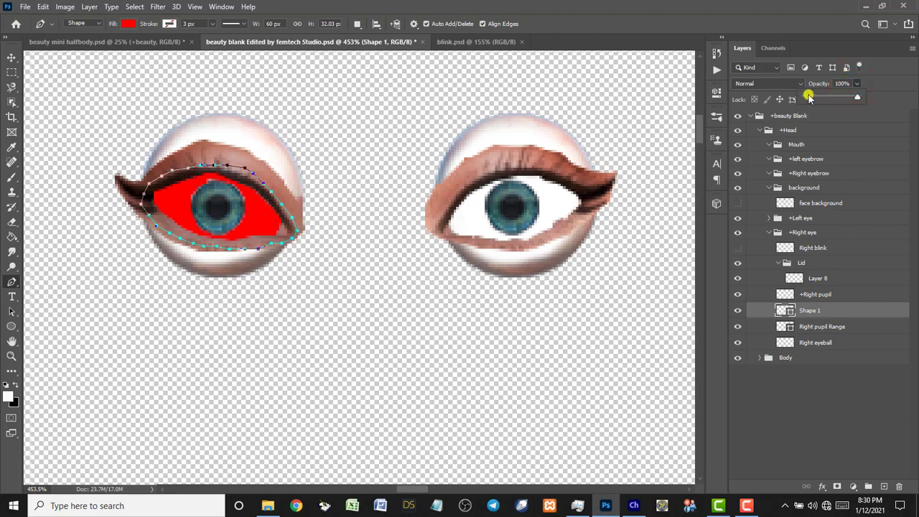
left_click(840, 84)
double_click(838, 85)
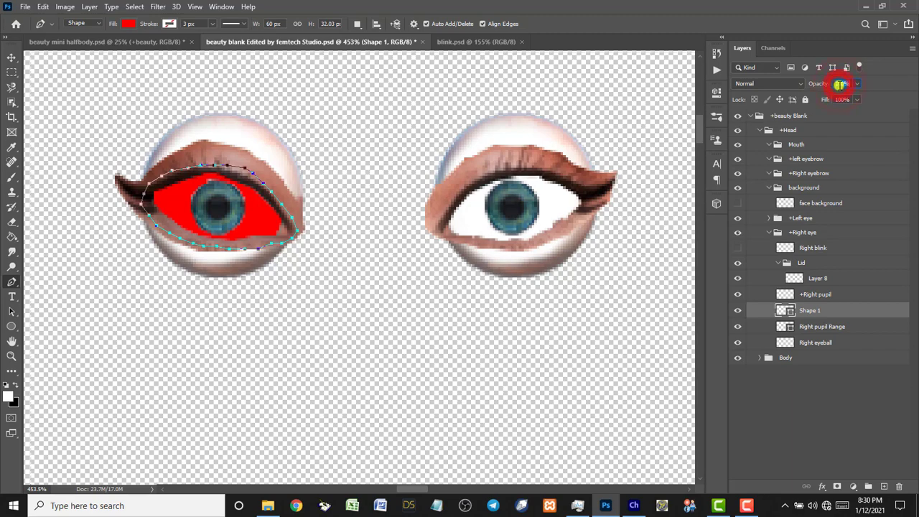
type("10")
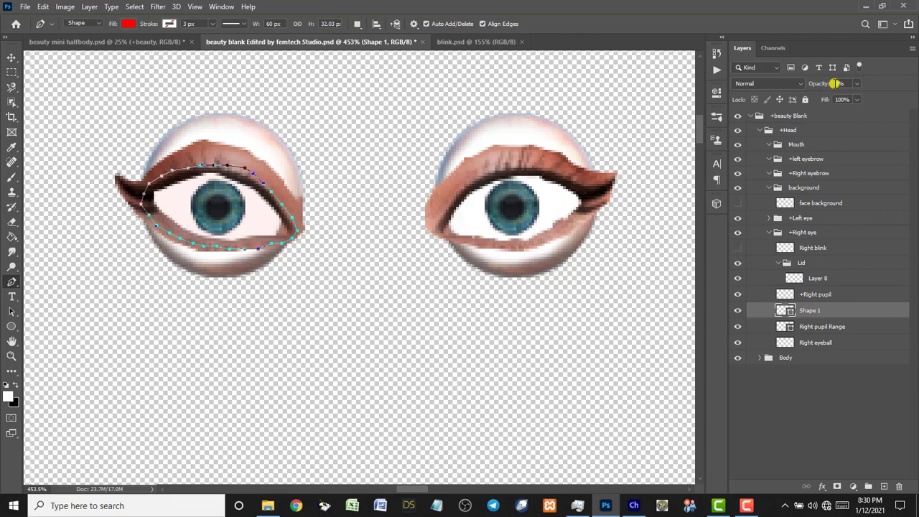
left_click_drag(834, 84, 846, 95)
Rename Shape 1 to Right pupil Range and delete the old Right pupil Range layer.
double_click(810, 329)
key("ctrl+c")
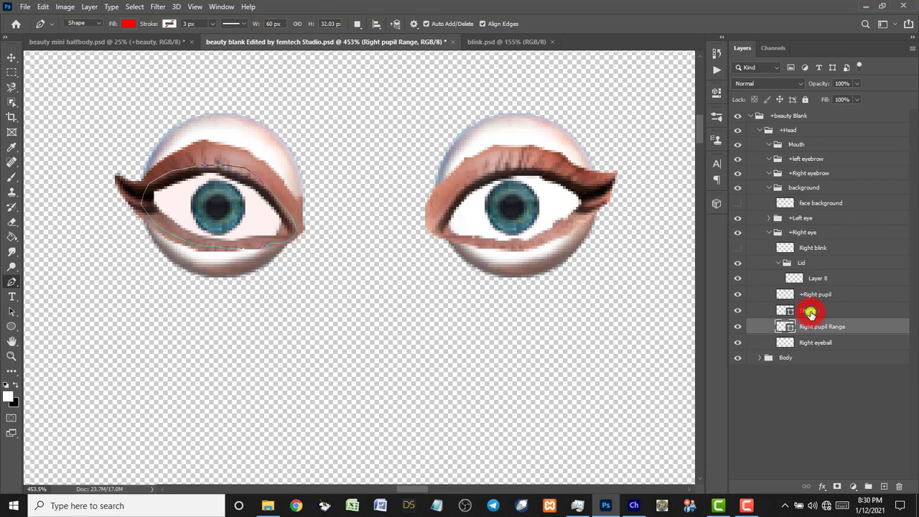
double_click(810, 312)
key("ctrl+v")
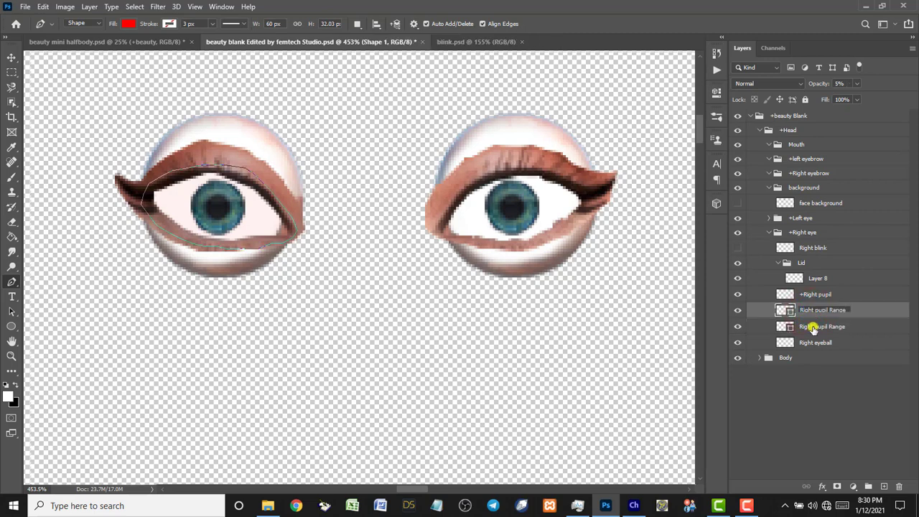
key("Return")
left_click(812, 328)
key("Delete")
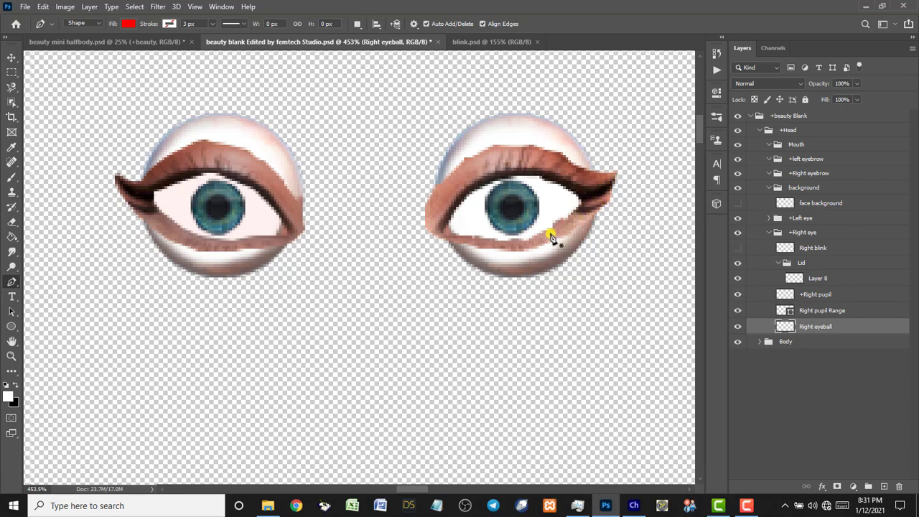
Select left pupil Range and trace the right-hand eye's opening as a closed red shape.
left_click(775, 232)
left_click(768, 232)
left_click(770, 219)
left_click(812, 295)
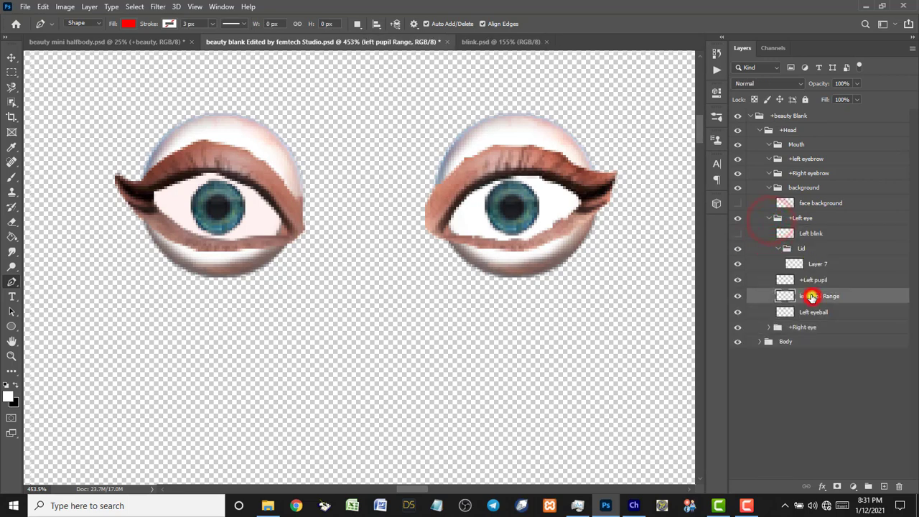
left_click_drag(436, 224, 465, 185)
left_click(464, 181)
left_click(474, 175)
left_click(487, 168)
left_click(506, 164)
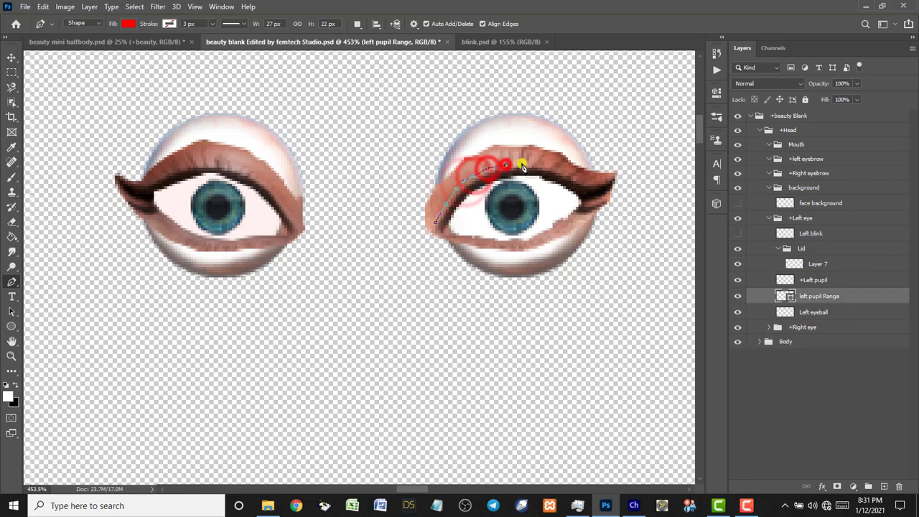
left_click(523, 163)
left_click(535, 163)
left_click(550, 163)
left_click(563, 169)
left_click(573, 176)
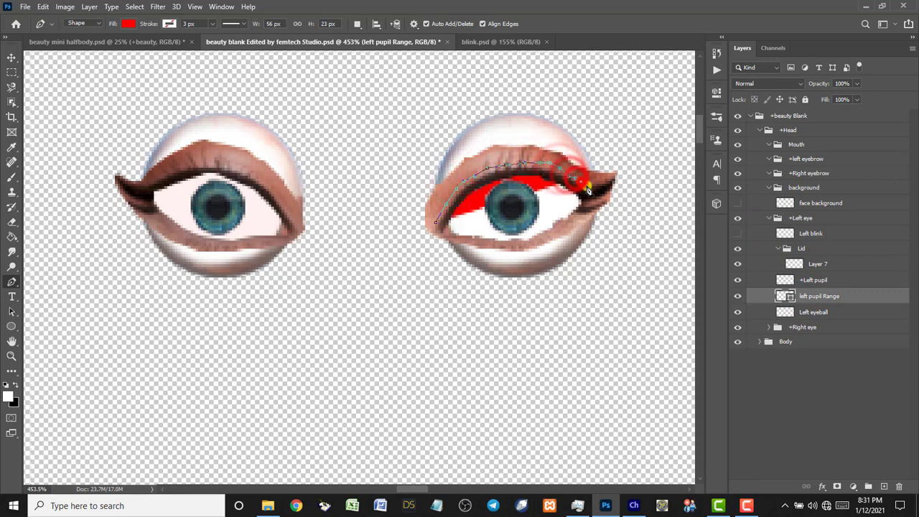
left_click(584, 183)
left_click(593, 193)
left_click(589, 206)
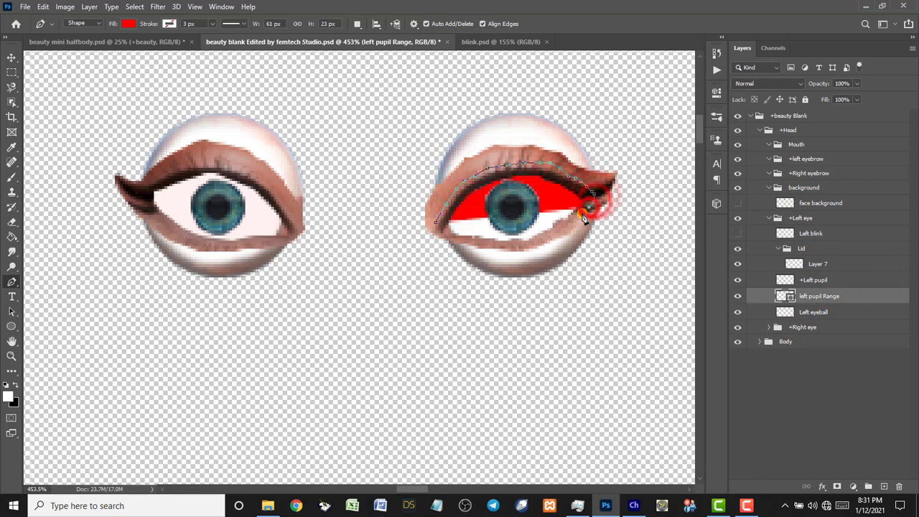
left_click(577, 220)
left_click(562, 230)
left_click(549, 238)
left_click(534, 243)
left_click(519, 247)
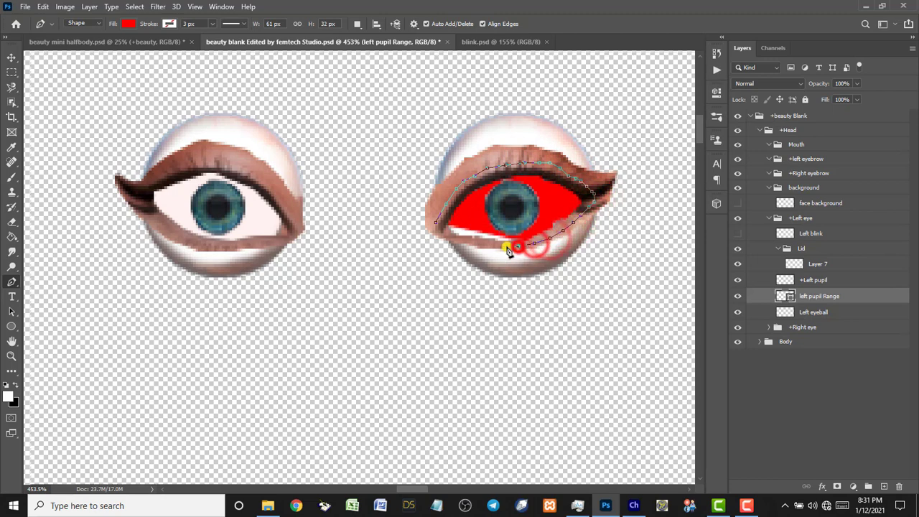
left_click(502, 248)
left_click(487, 248)
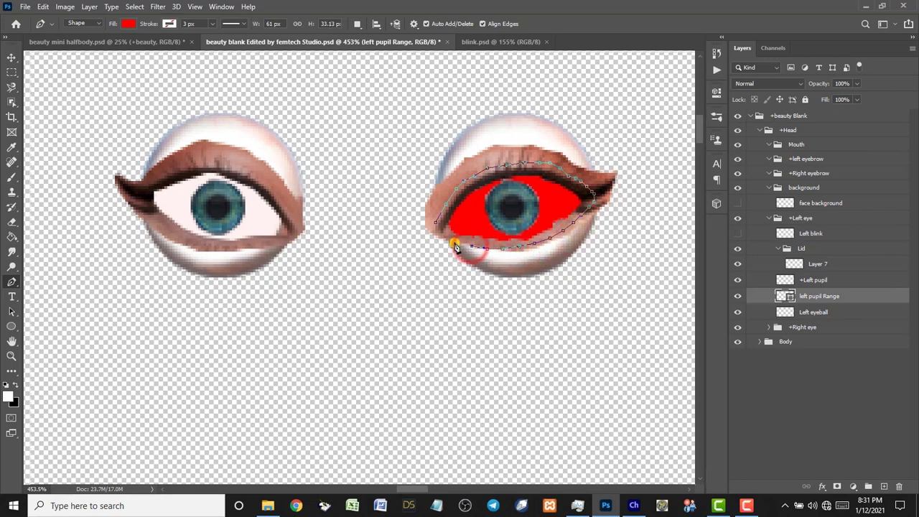
left_click(450, 244)
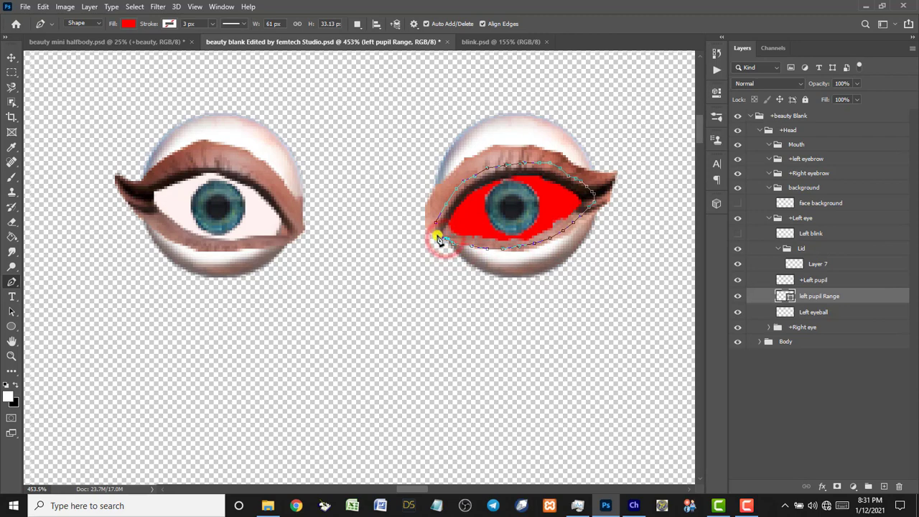
left_click(436, 234)
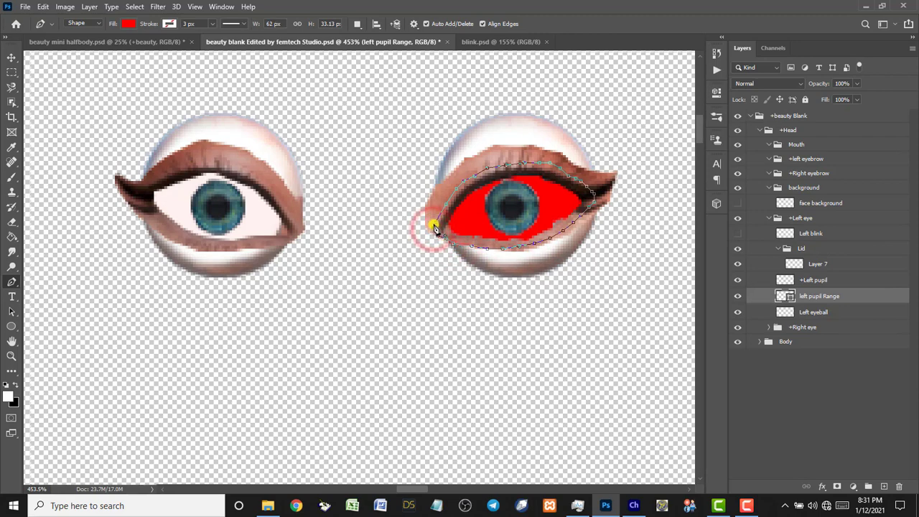
left_click(434, 227)
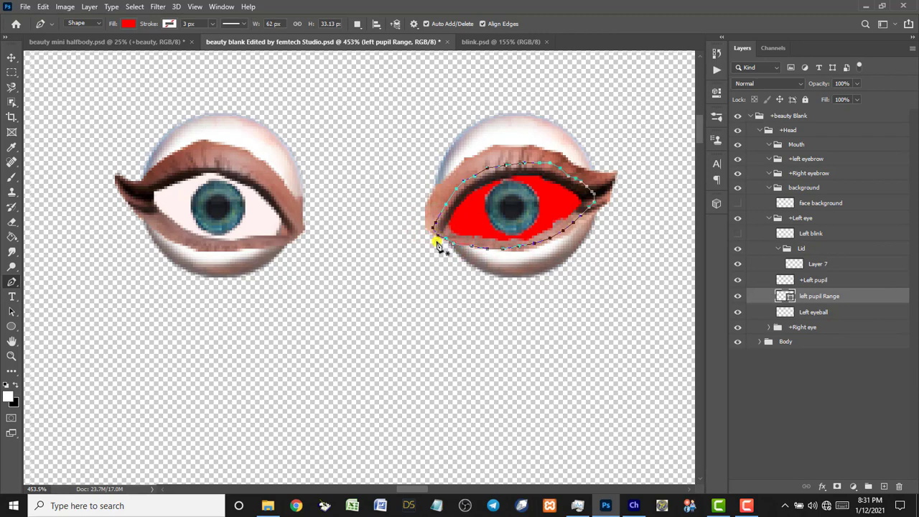
Lower the new eye-opening shape's opacity to 5%.
left_click(856, 84)
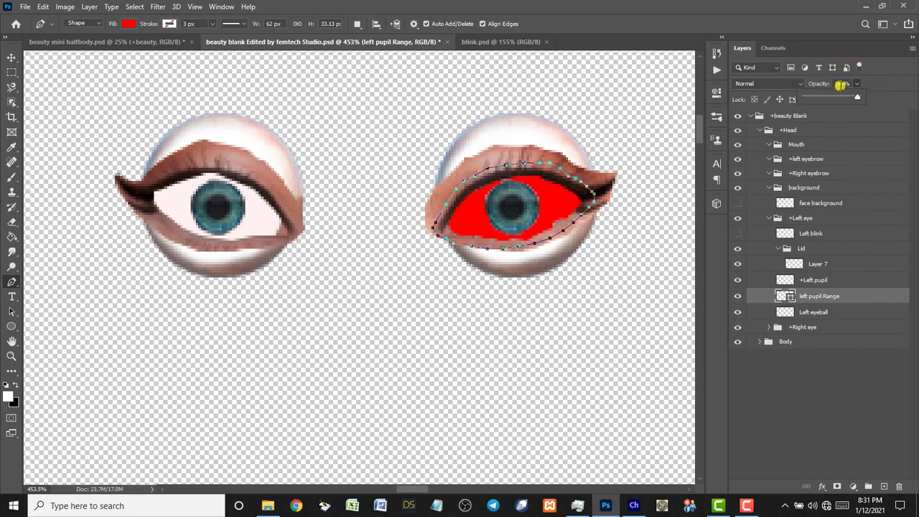
left_click(840, 84)
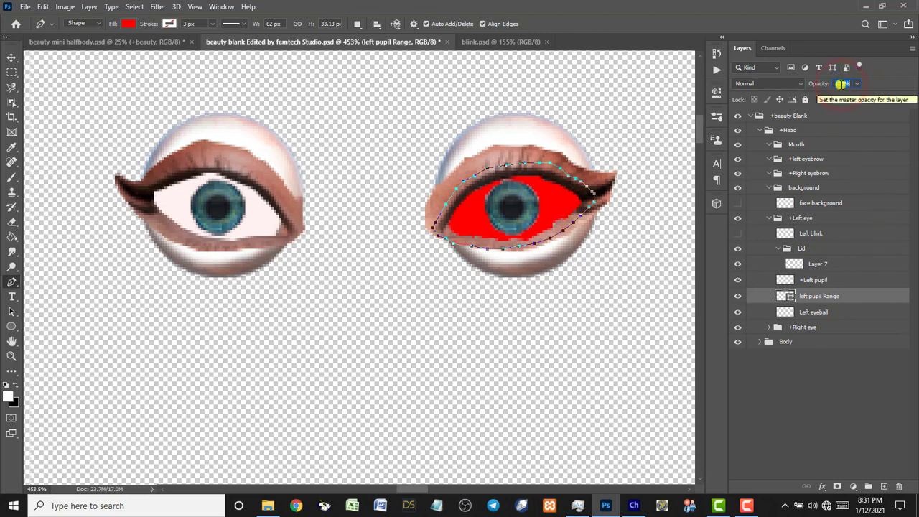
type("0")
key("Return")
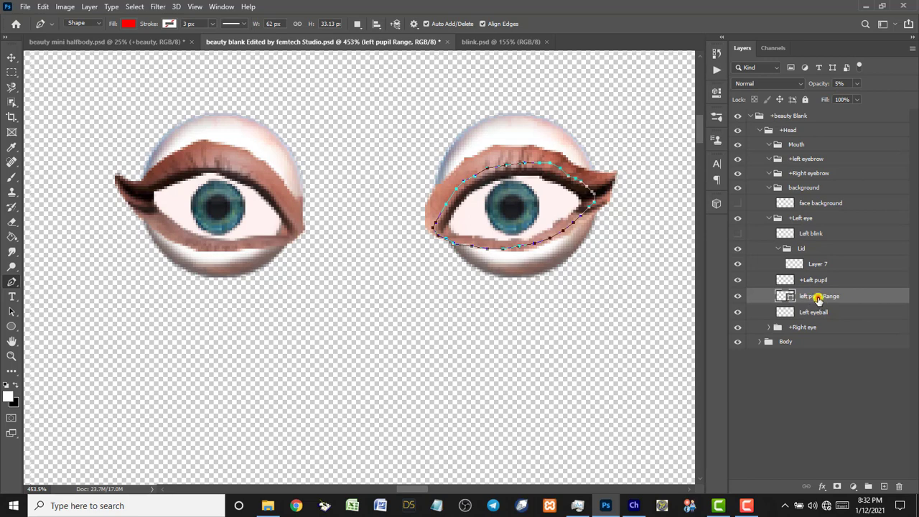
left_click(818, 300)
Scale the right-hand eye's pupil down slightly with Free Transform.
key("v")
left_click(512, 214)
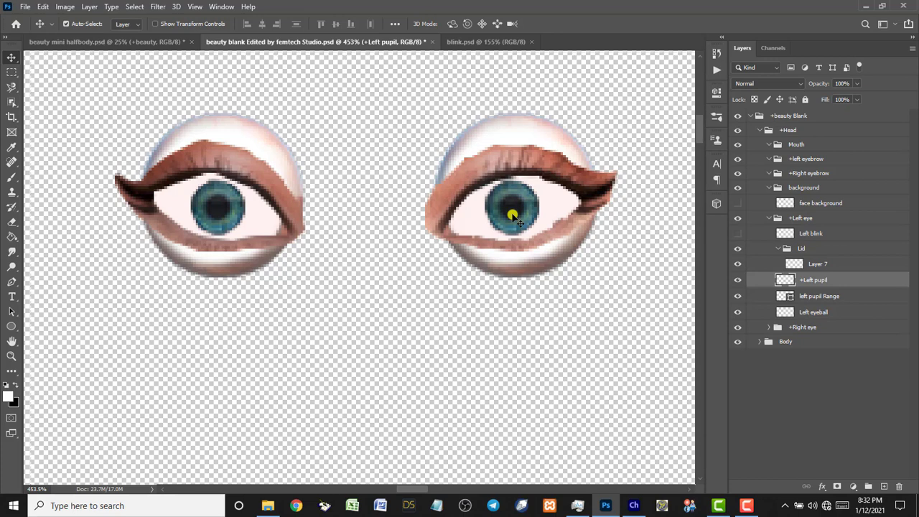
key("ctrl+t")
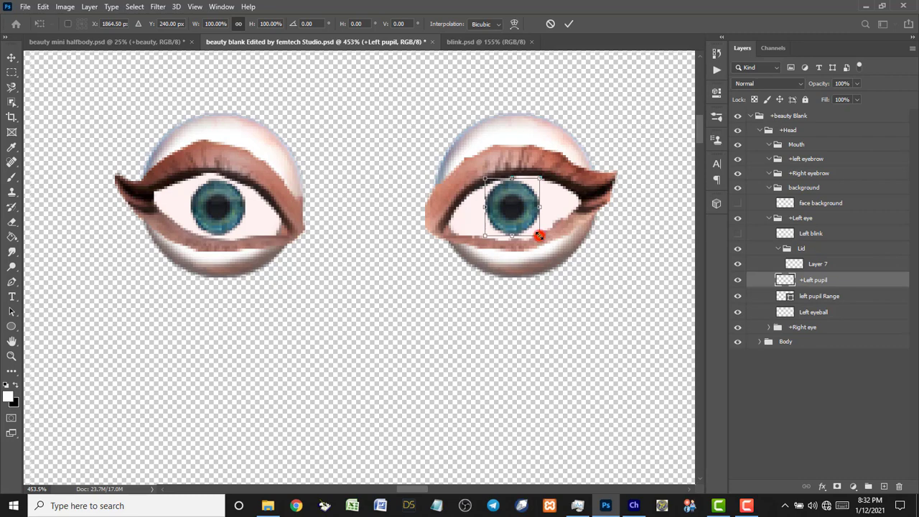
left_click_drag(539, 236, 538, 234)
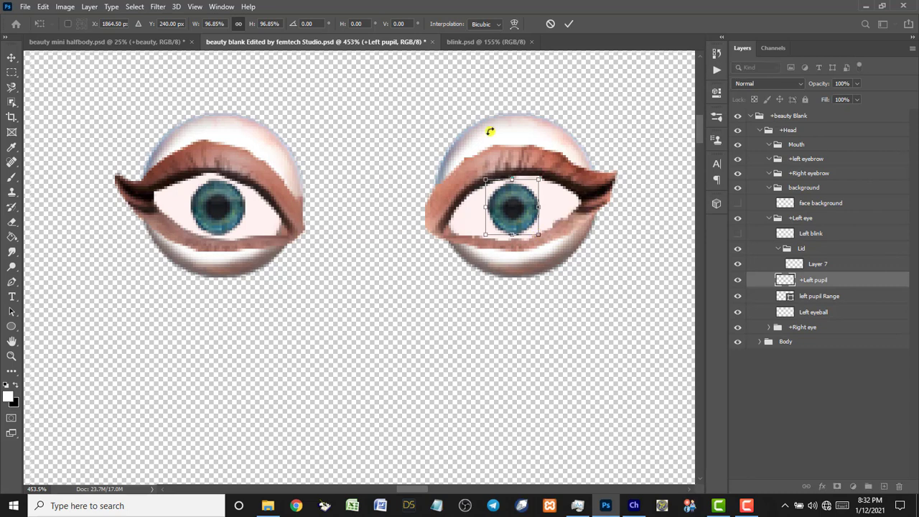
left_click(567, 24)
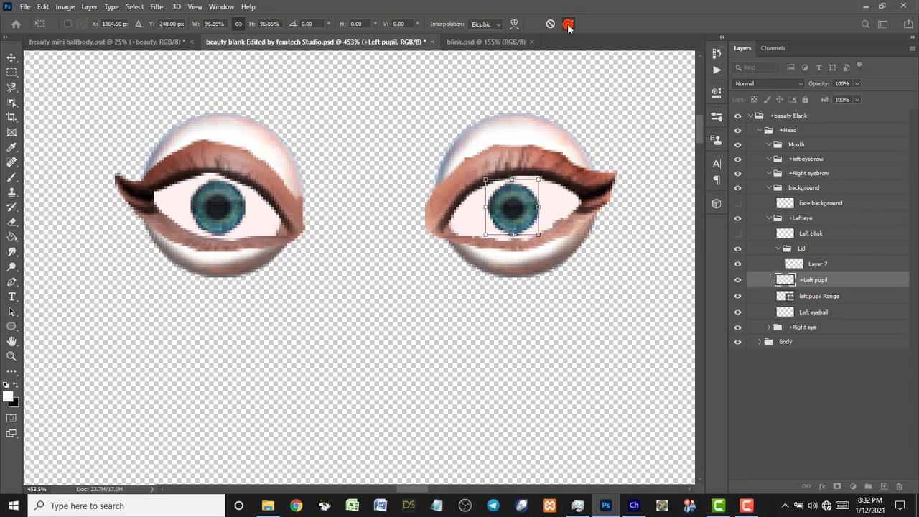
Nudge the left-hand pupil into place and scale it down to 93.8%.
left_click(216, 201)
left_click_drag(216, 201, 221, 206)
key("ctrl+t")
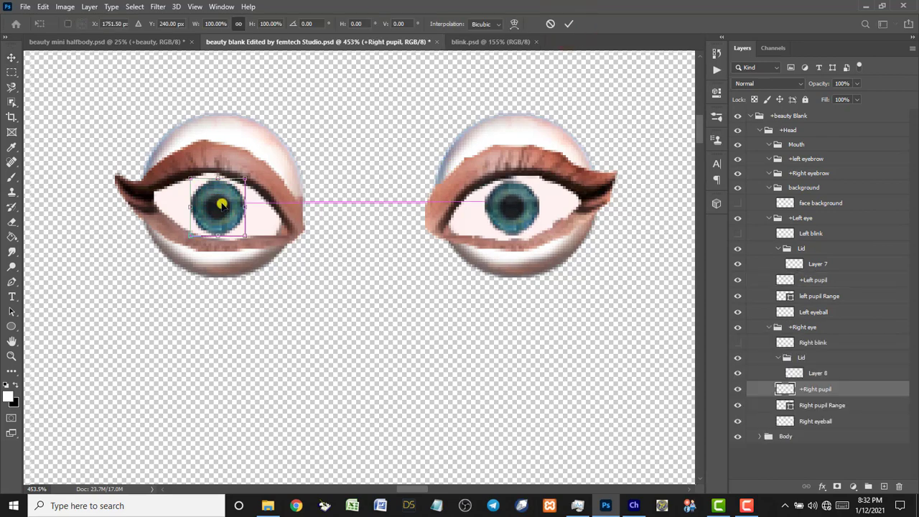
left_click(245, 236)
left_click_drag(245, 236, 242, 234)
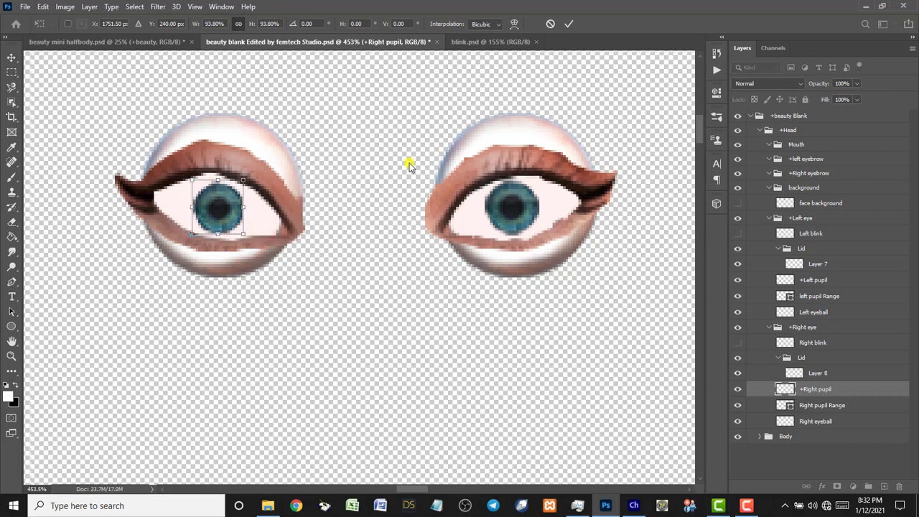
left_click(567, 25)
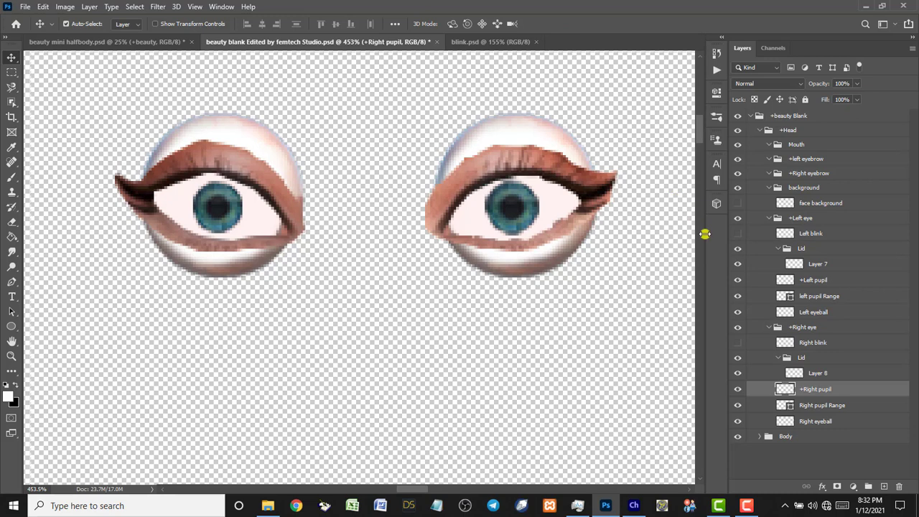
Show the face background, hide Right blink, and zoom back in on the head.
left_click(736, 204)
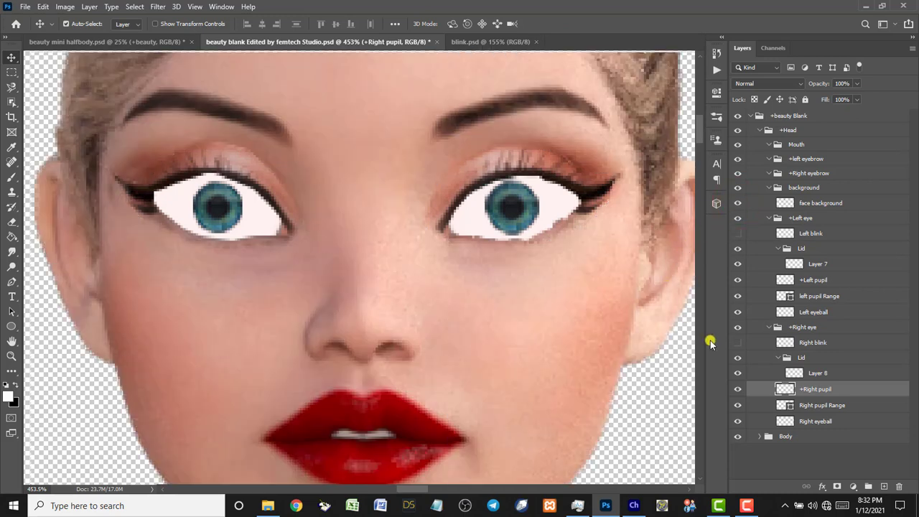
left_click(735, 344)
double_click(13, 344)
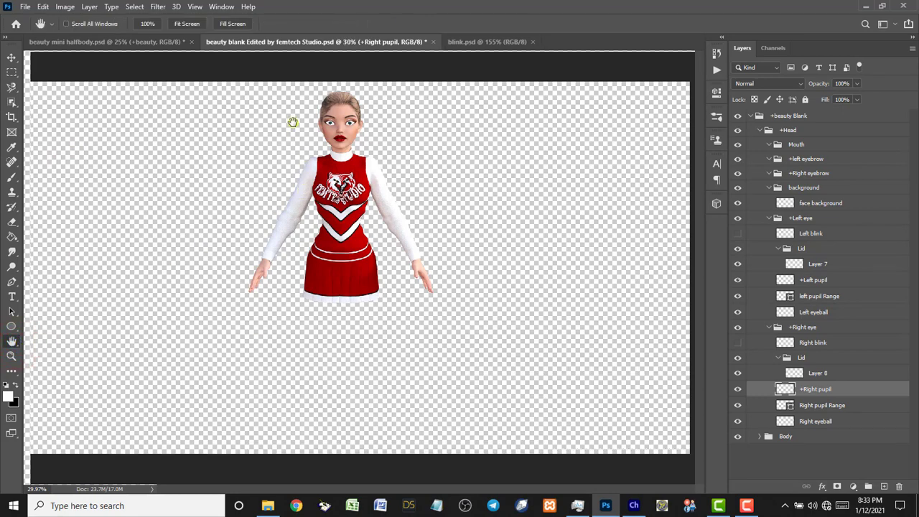
key("z")
left_click_drag(287, 92, 411, 175)
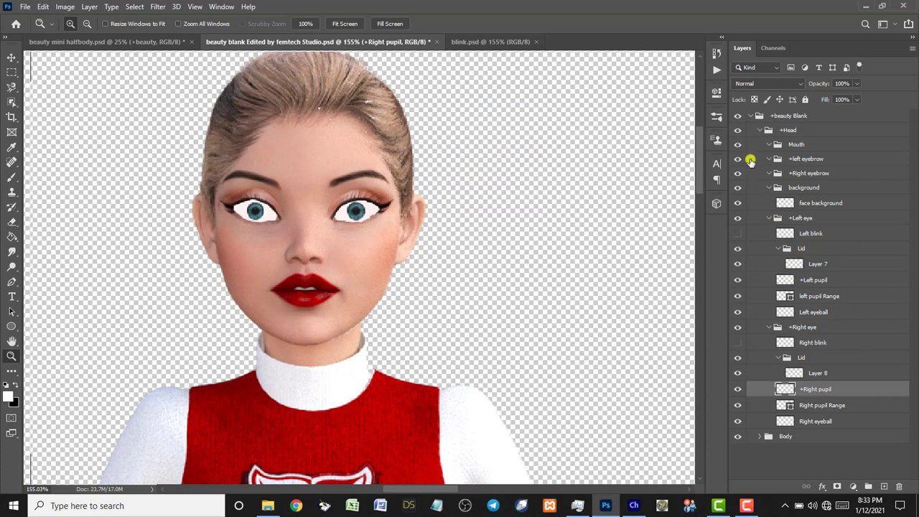
Collapse the beauty Blank group, deselect layers, and open Eyebrow.psd.
left_click(752, 118)
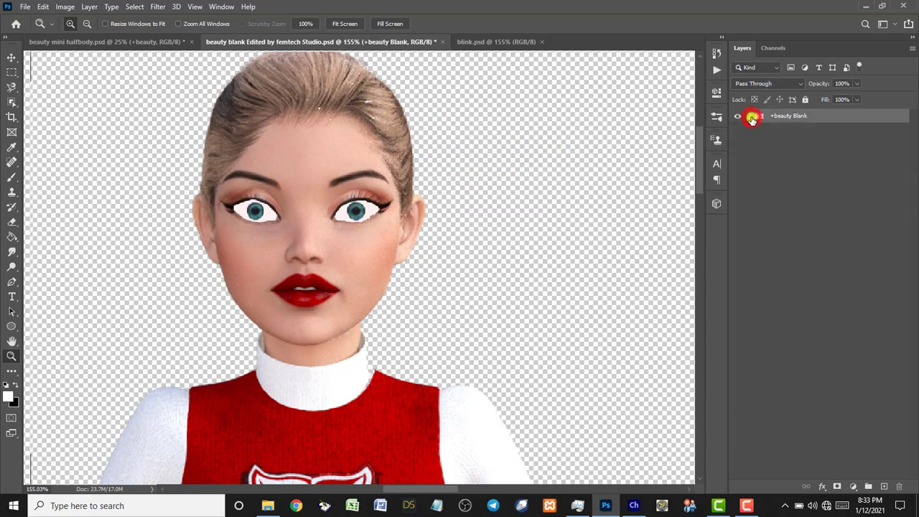
left_click(773, 152)
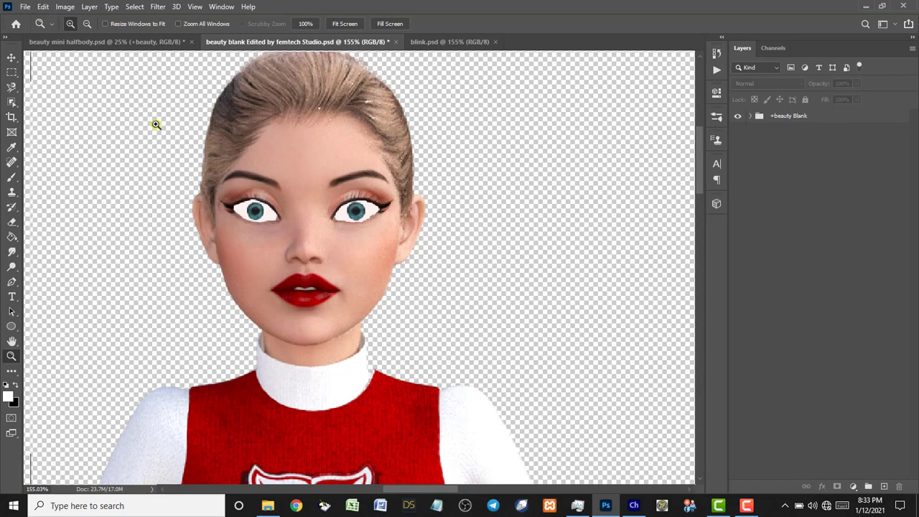
key("ctrl+o")
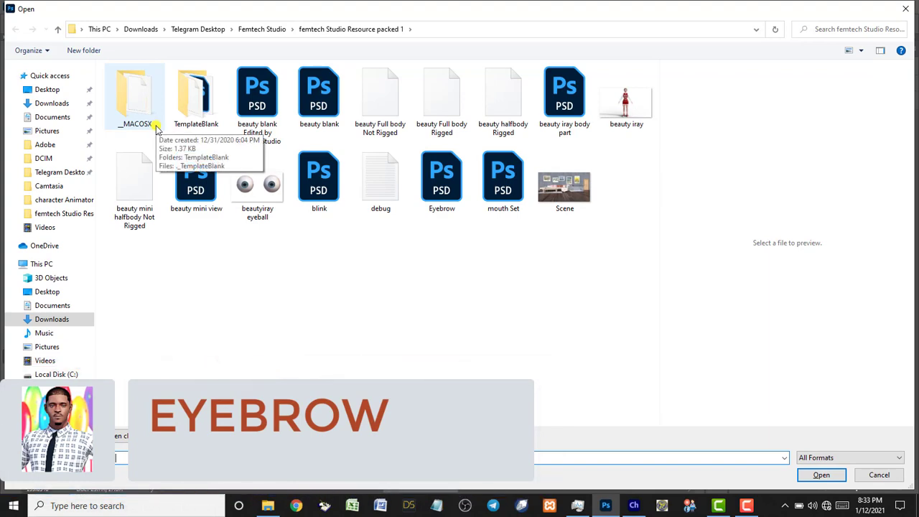
left_click(433, 188)
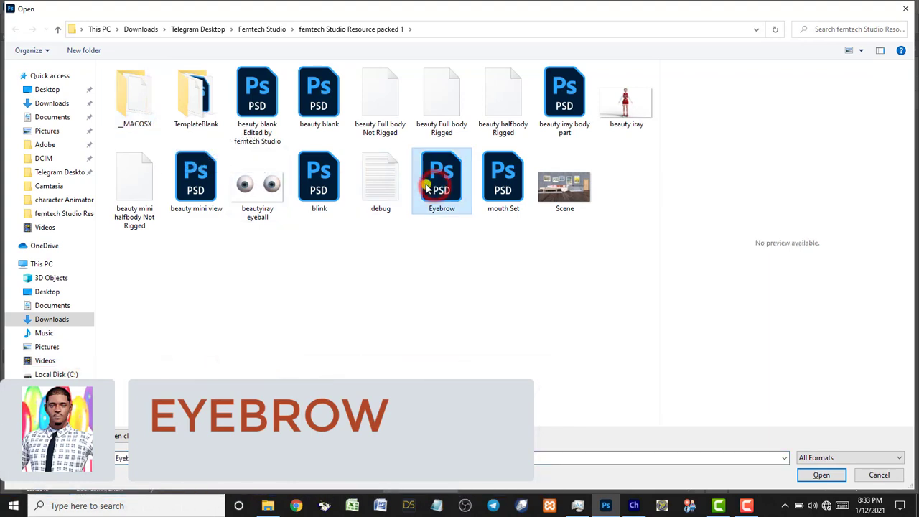
left_click(819, 476)
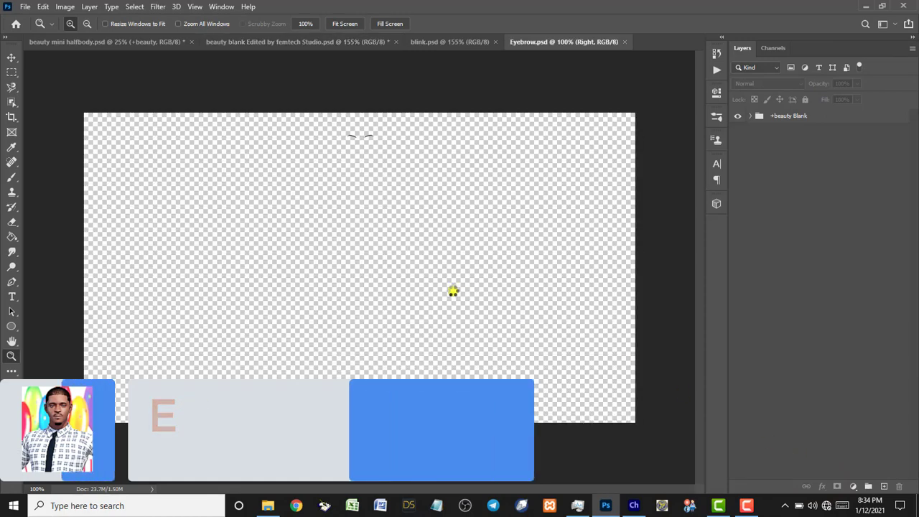
Zoom in on the eyebrows and select both the Left and Right layers.
left_click_drag(318, 132, 406, 164)
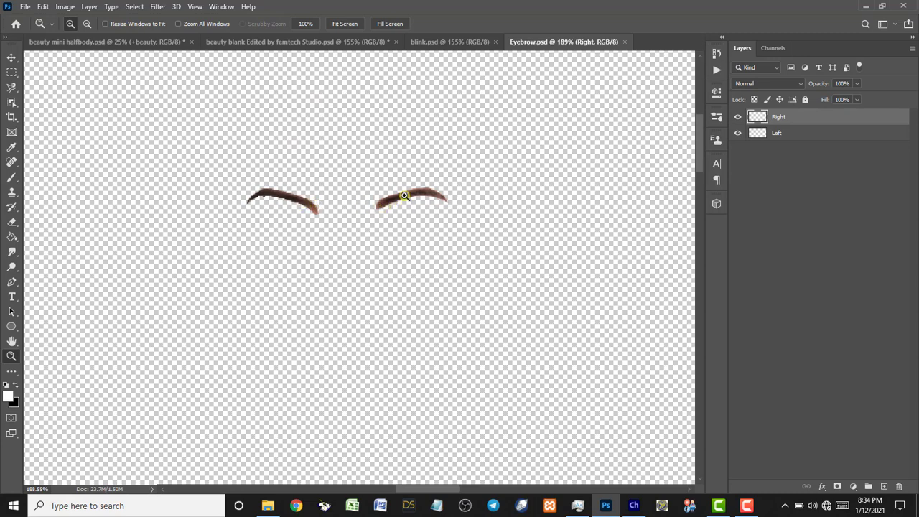
left_click(404, 196)
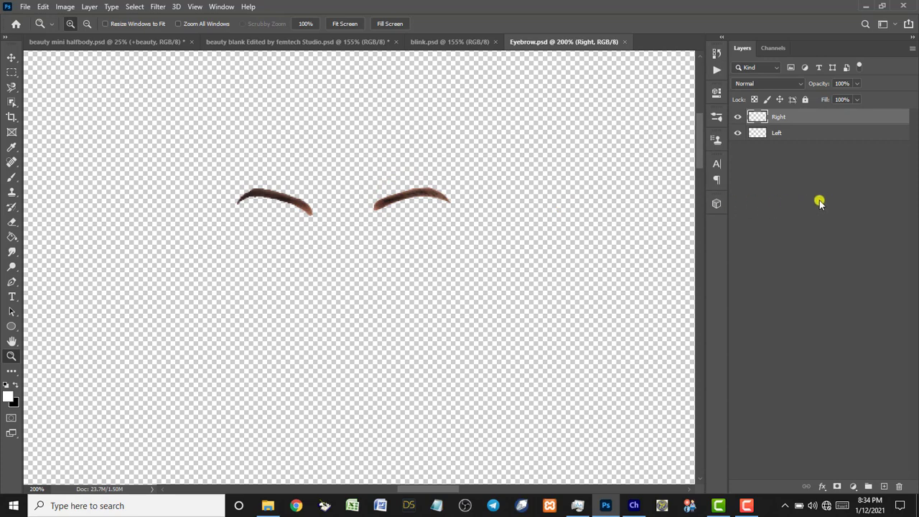
left_click_drag(813, 132, 812, 121)
left_click(812, 121, "shift")
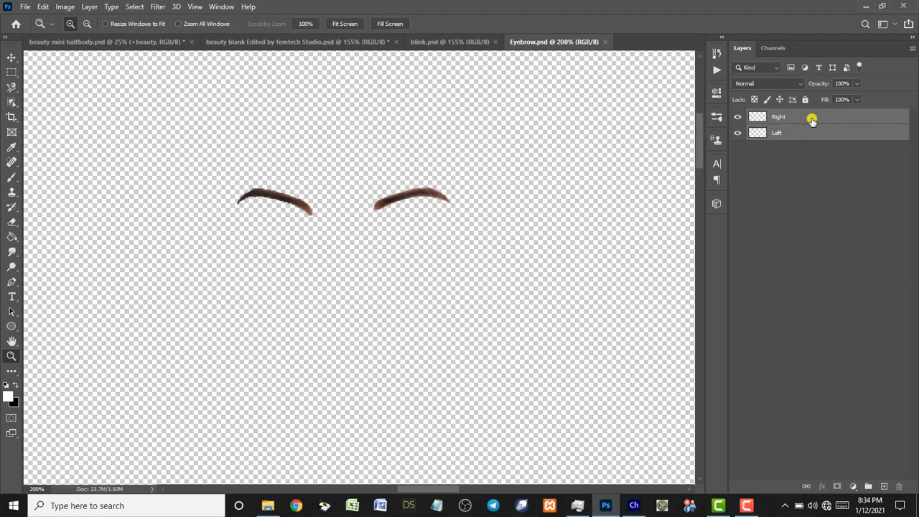
Duplicate the Left and Right eyebrow layers into the beauty blank cheerleader file.
right_click(812, 121)
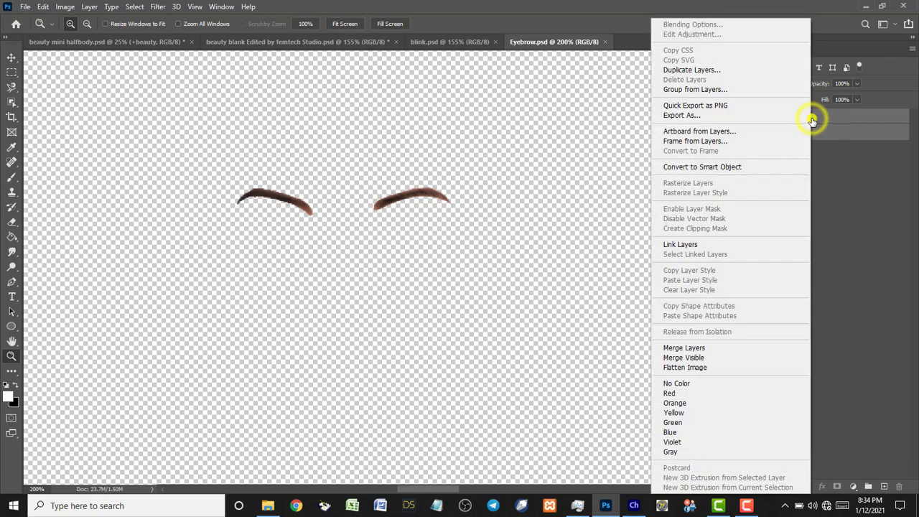
left_click(705, 71)
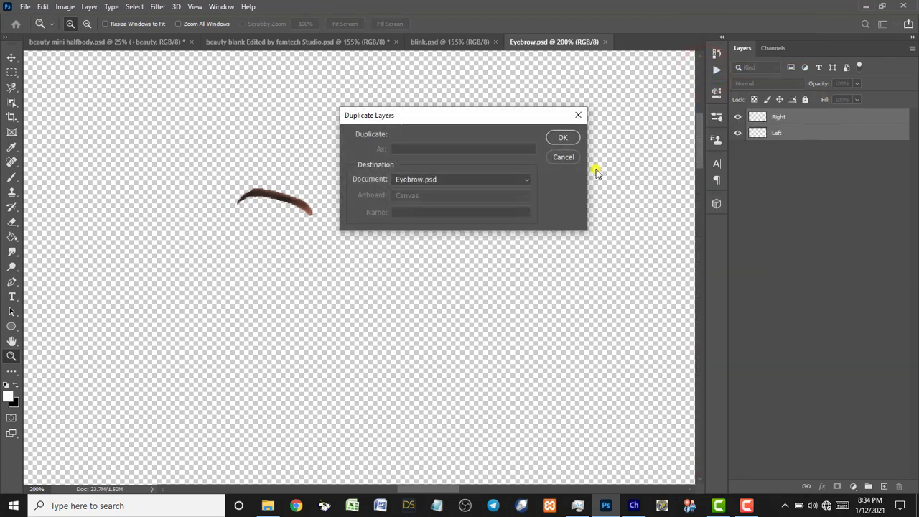
left_click(525, 181)
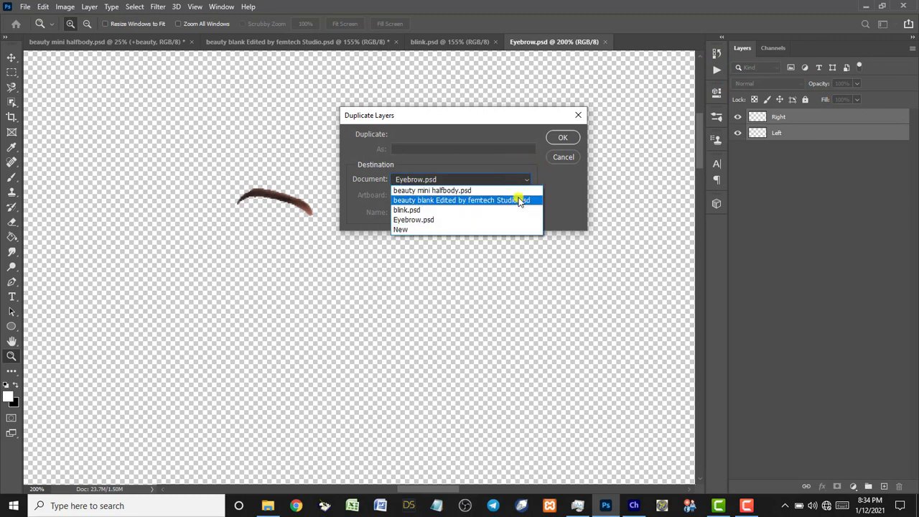
left_click(517, 203)
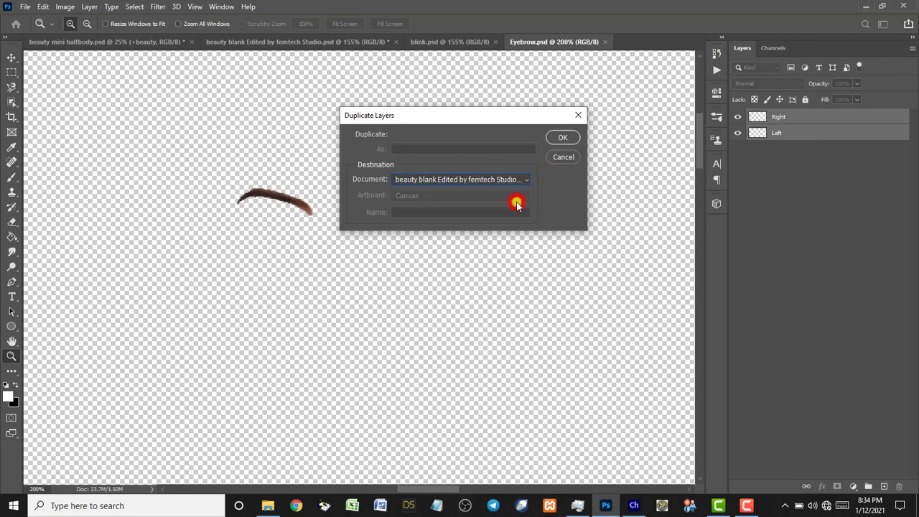
left_click(562, 140)
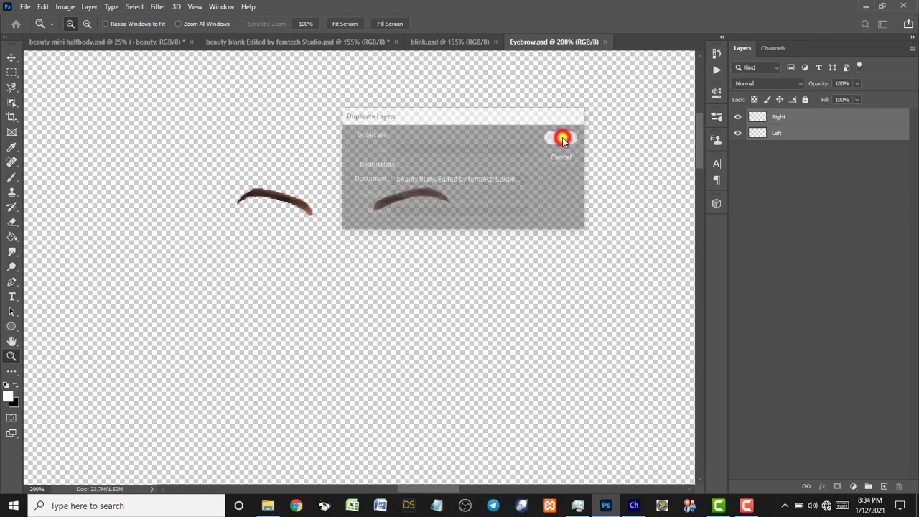
Move Right into the +Right eyebrow group and Left into the +left eyebrow group.
left_click(274, 49)
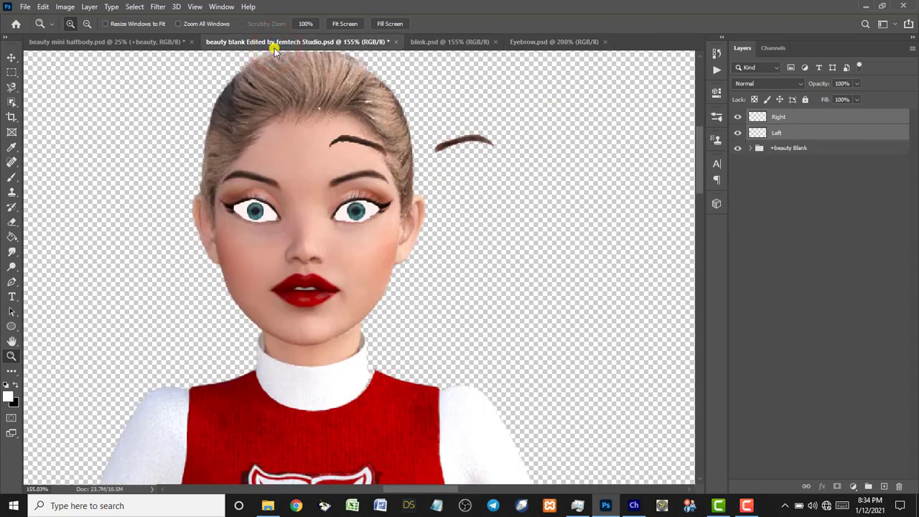
left_click_drag(786, 117, 785, 170)
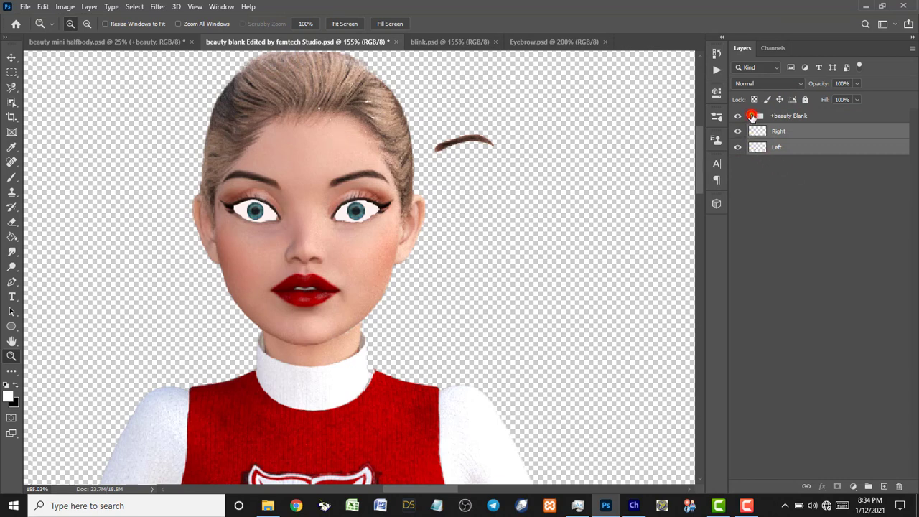
left_click(752, 116)
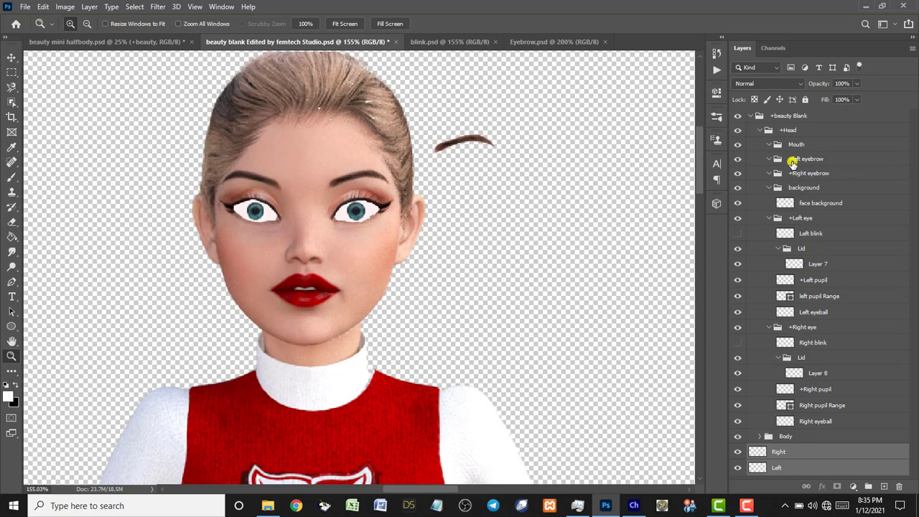
left_click(795, 453)
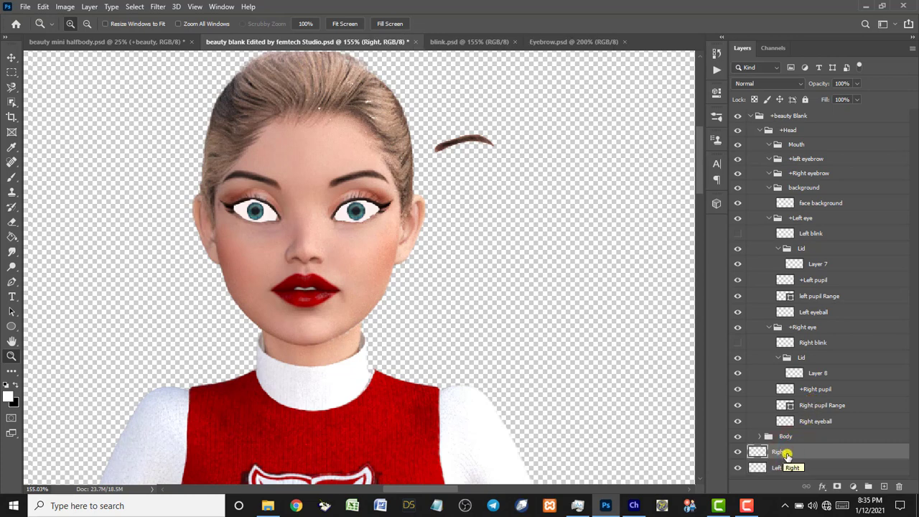
left_click_drag(781, 452, 815, 177)
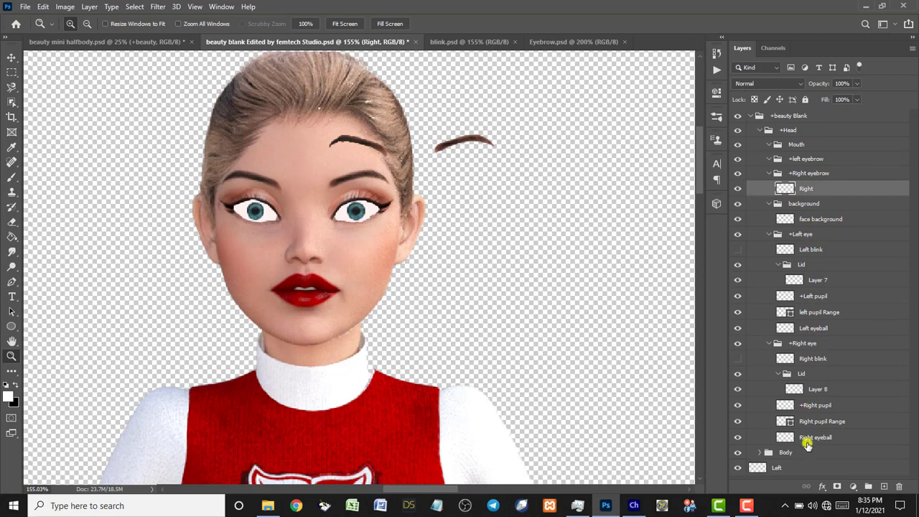
left_click_drag(804, 468, 807, 160)
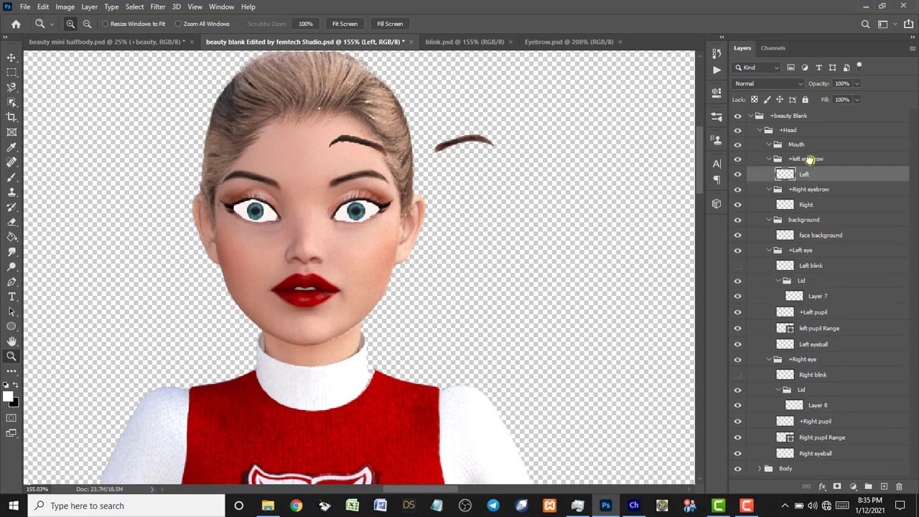
Select the Left and Right eyebrow layers, transform them onto the brow line, and nudge left and down.
left_click(807, 205)
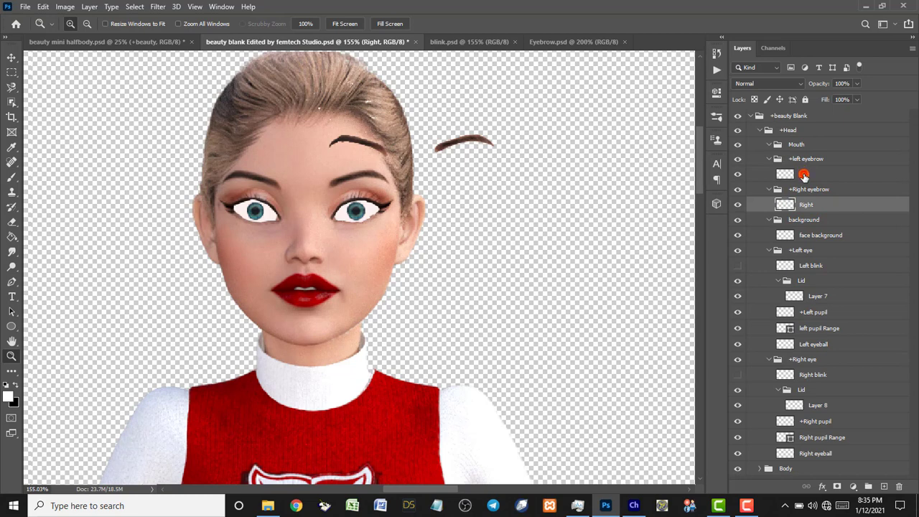
left_click(803, 175)
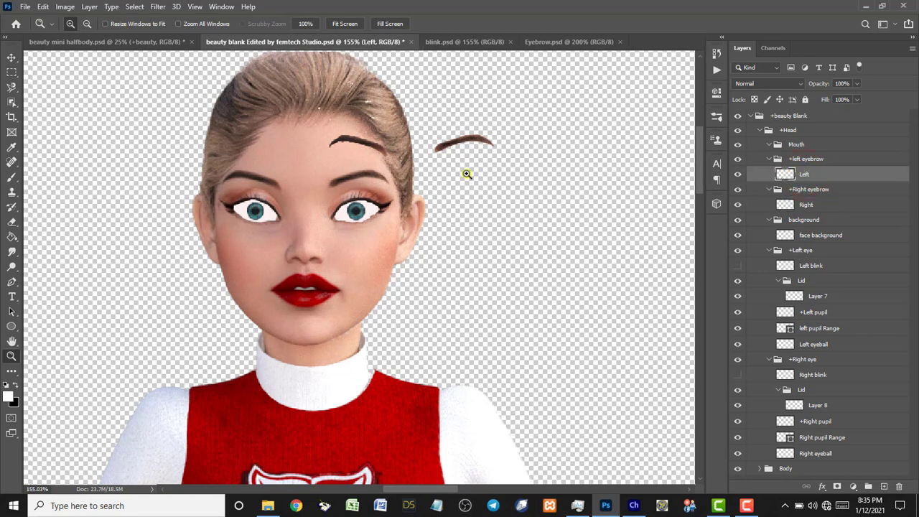
left_click(814, 206, "ctrl")
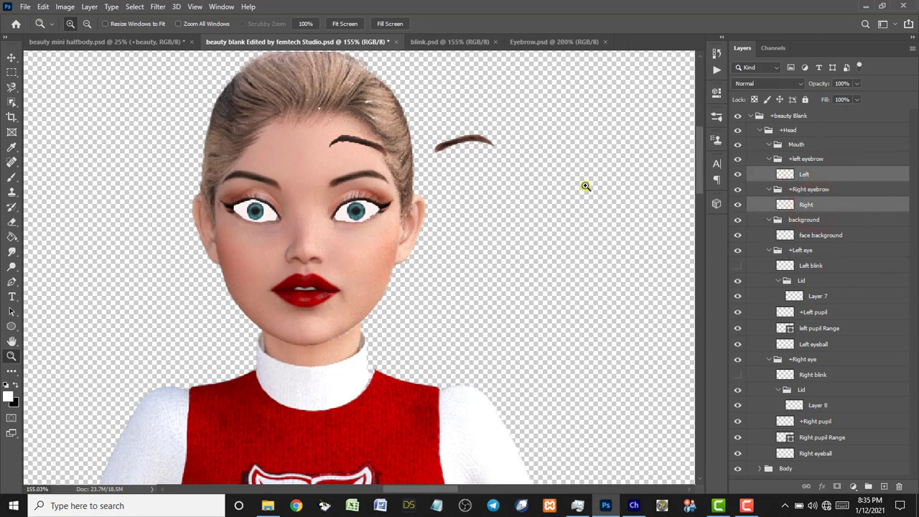
key("ctrl+t")
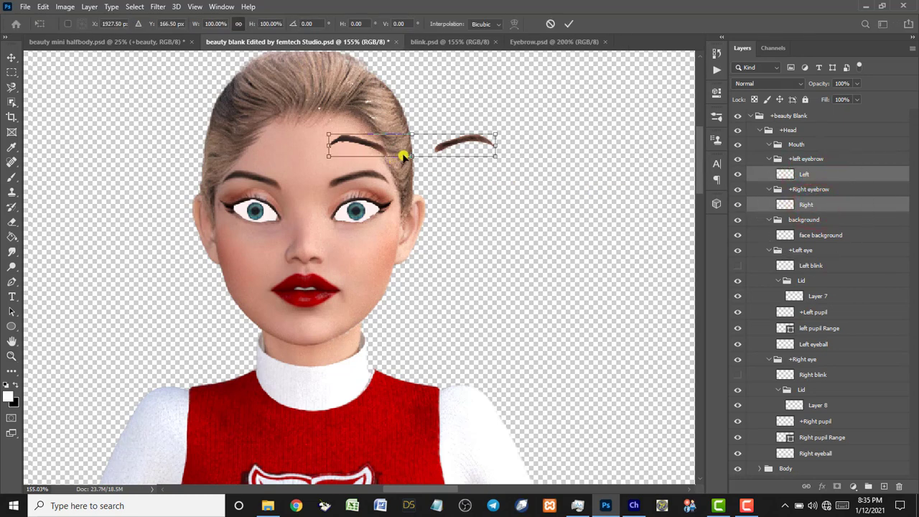
left_click_drag(412, 148, 308, 180)
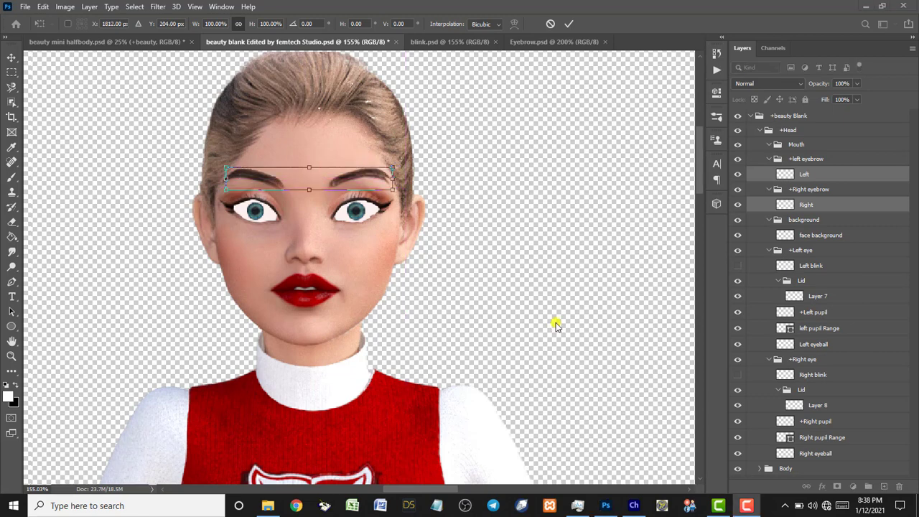
left_click(306, 175)
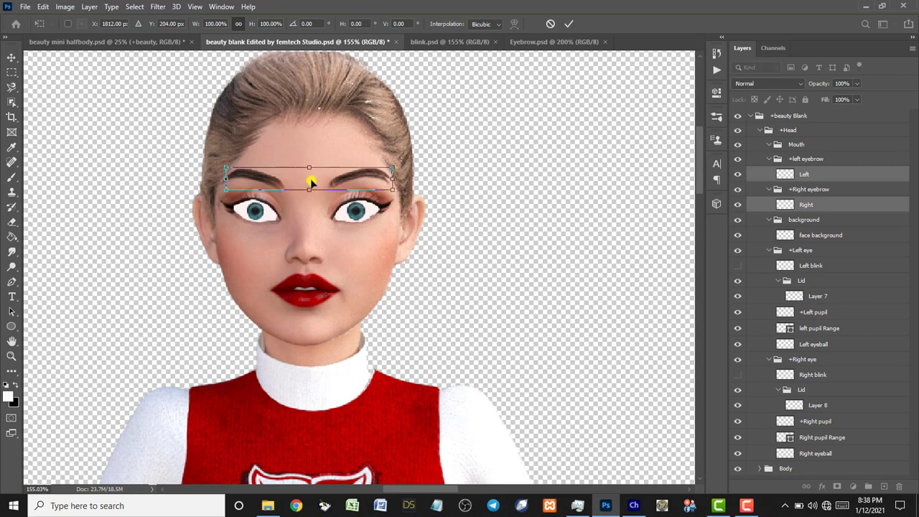
key("Left")
key("Left")
key("Left")
key("Down")
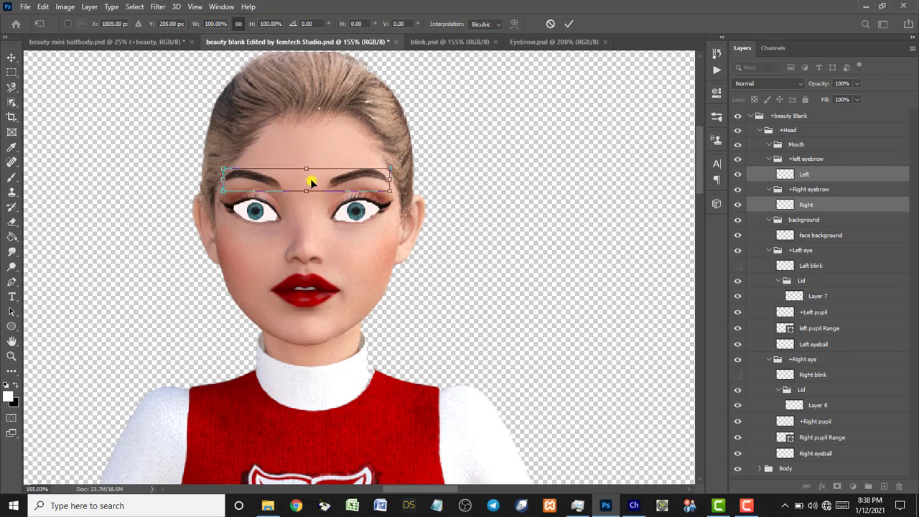
key("Down")
key("Down")
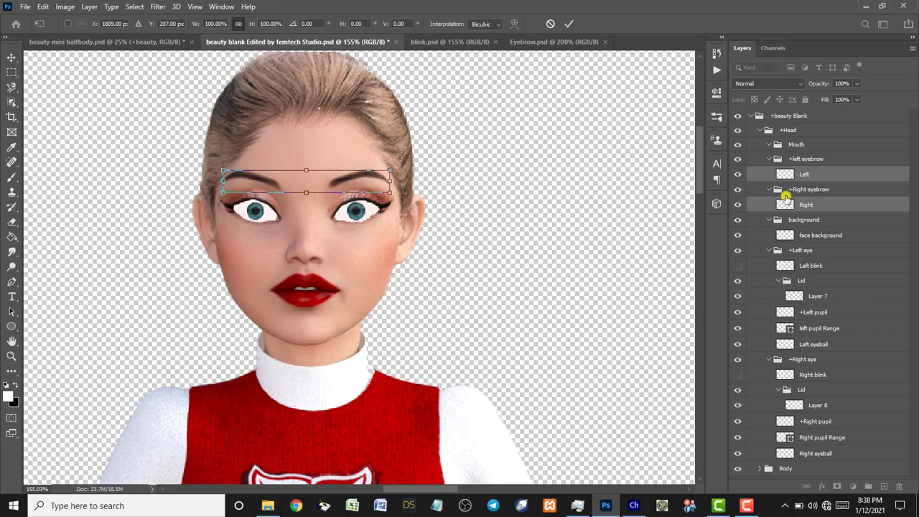
Commit the eyebrow placement, hide both eyebrow layers, and select the face background layer.
key("Return")
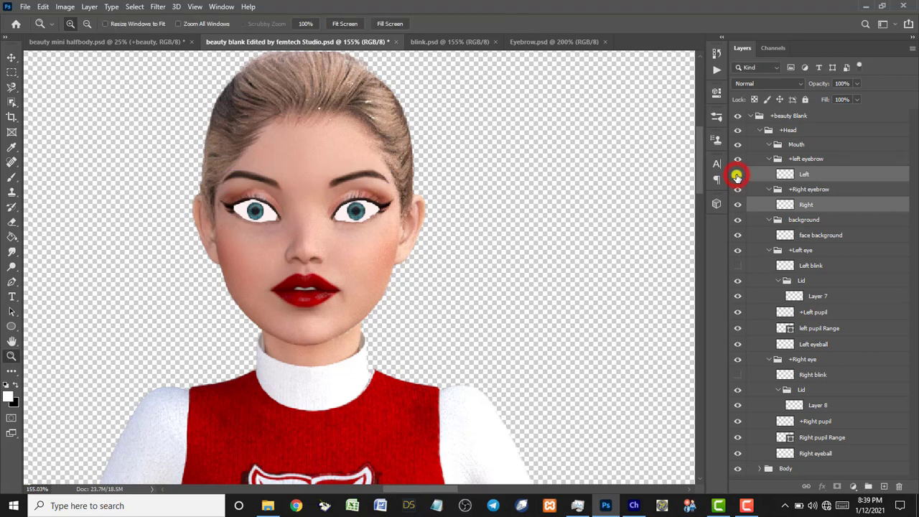
left_click(736, 174)
left_click(736, 206)
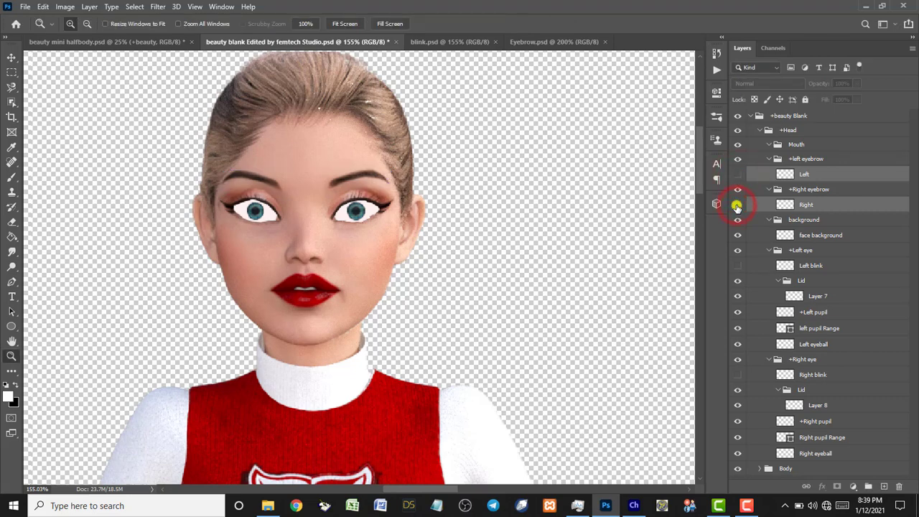
left_click(817, 235)
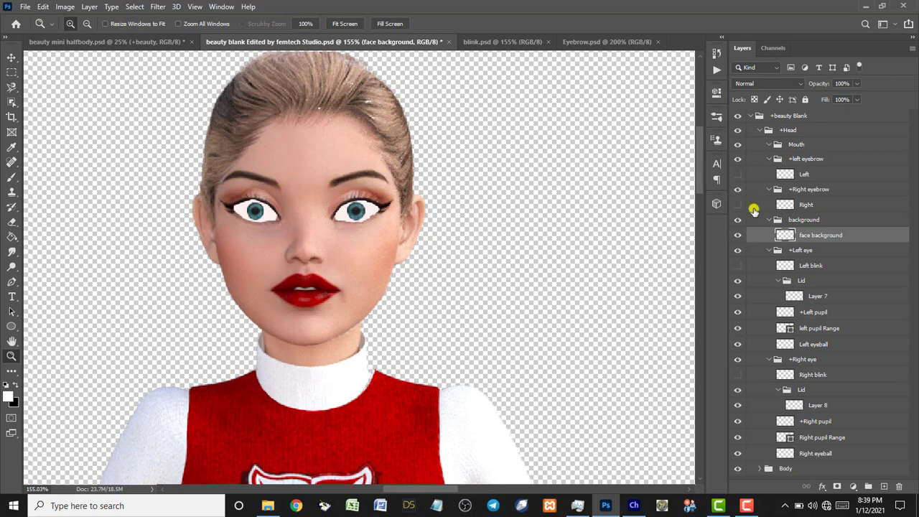
Click through the Left and Right eyebrow layers, then return to the face background layer.
left_click(822, 176)
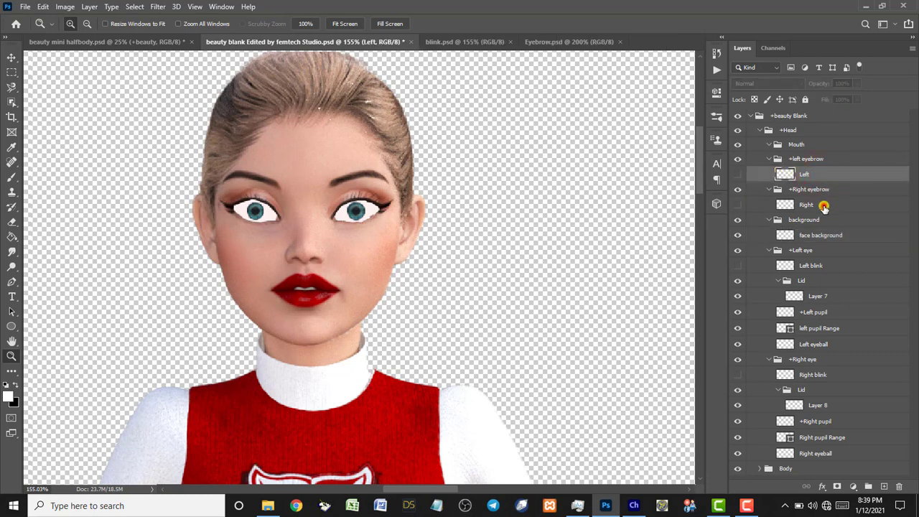
left_click(823, 206)
left_click(821, 176)
left_click(823, 206)
left_click(822, 237)
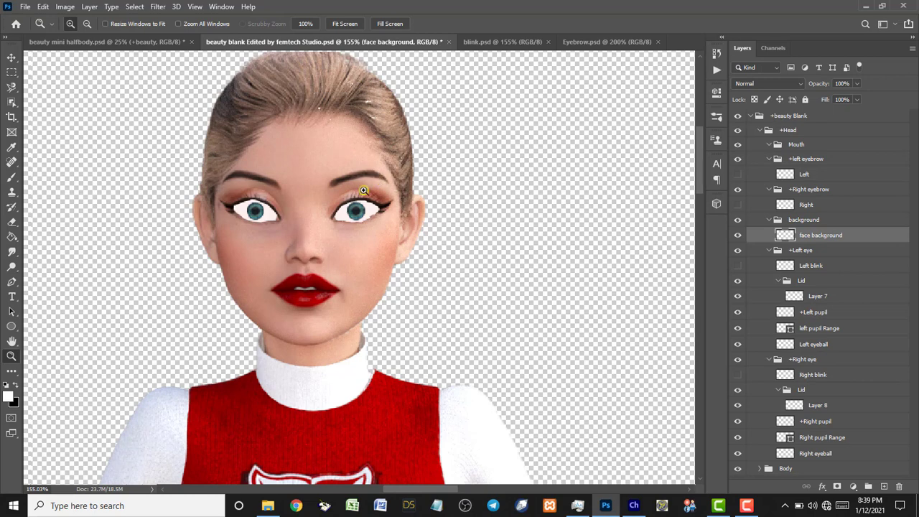
left_click(808, 240)
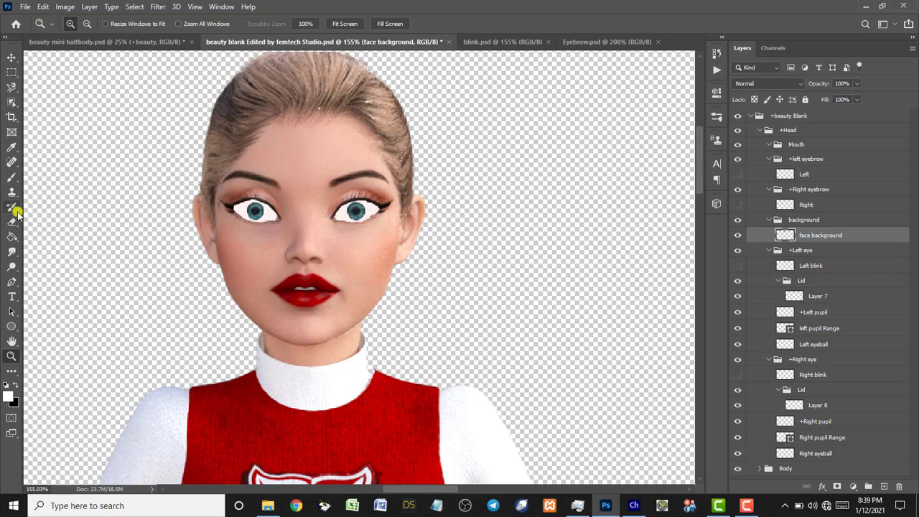
Use the Spot Healing Brush to paint away both eyebrows on the face background.
left_click(10, 164)
left_click(38, 163)
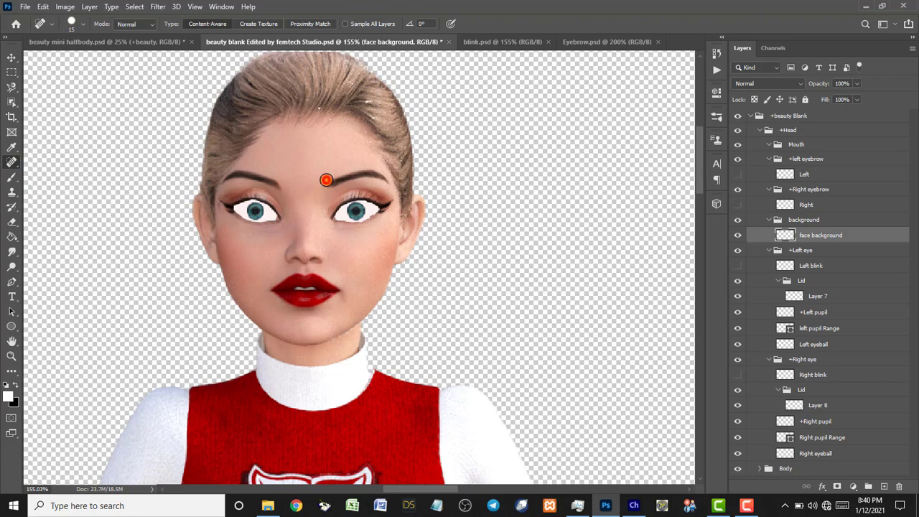
mouse_move(326, 179)
left_mouse_down()
mouse_move(381, 178)
mouse_move(371, 181)
left_mouse_up()
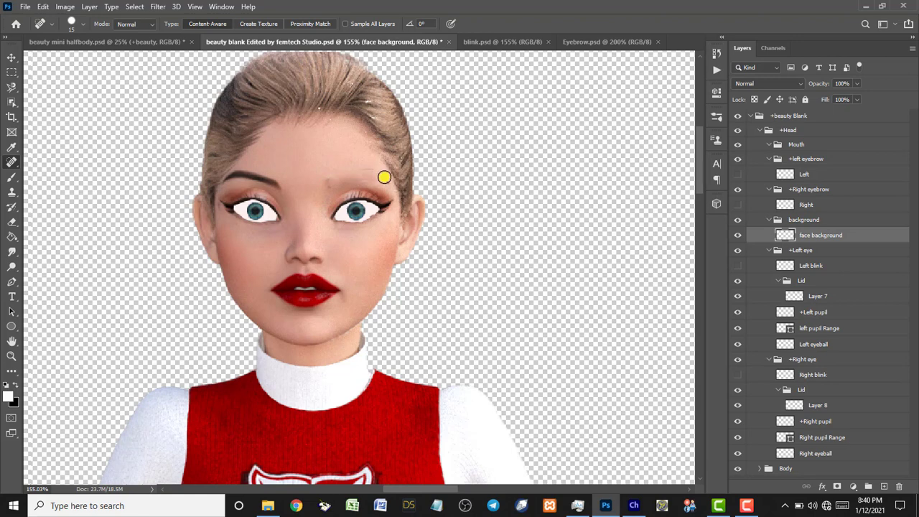
left_click(383, 176)
left_click(329, 179)
mouse_move(283, 188)
left_mouse_down()
mouse_move(248, 175)
mouse_move(228, 181)
left_mouse_up()
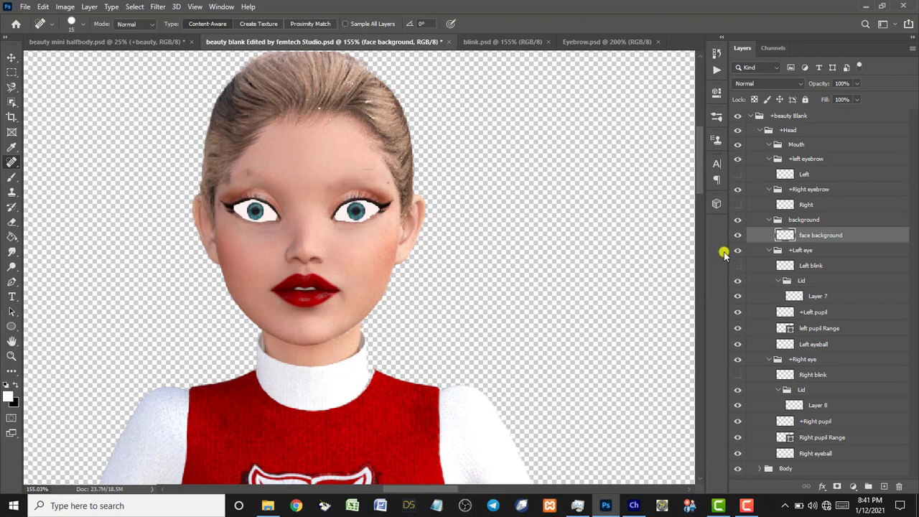
Show the Right and Left eyebrow layers again and select the Mouth group.
left_click(737, 205)
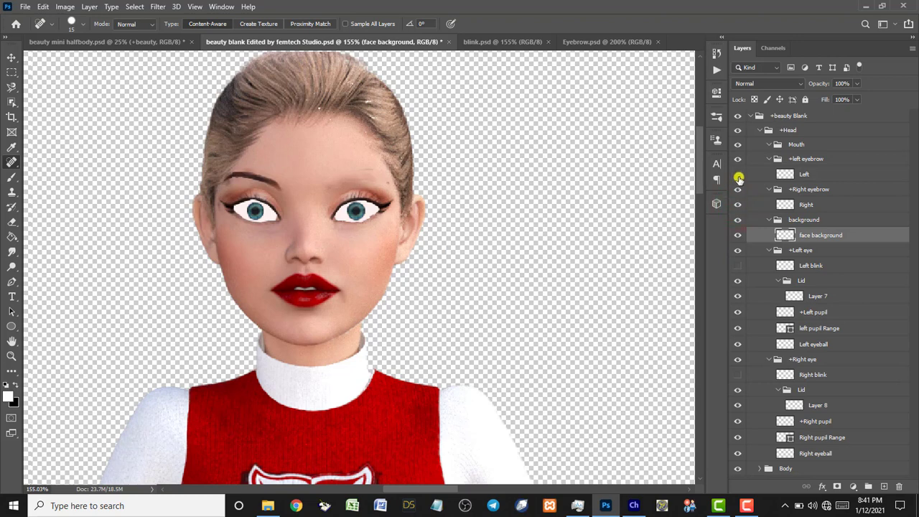
left_click(738, 174)
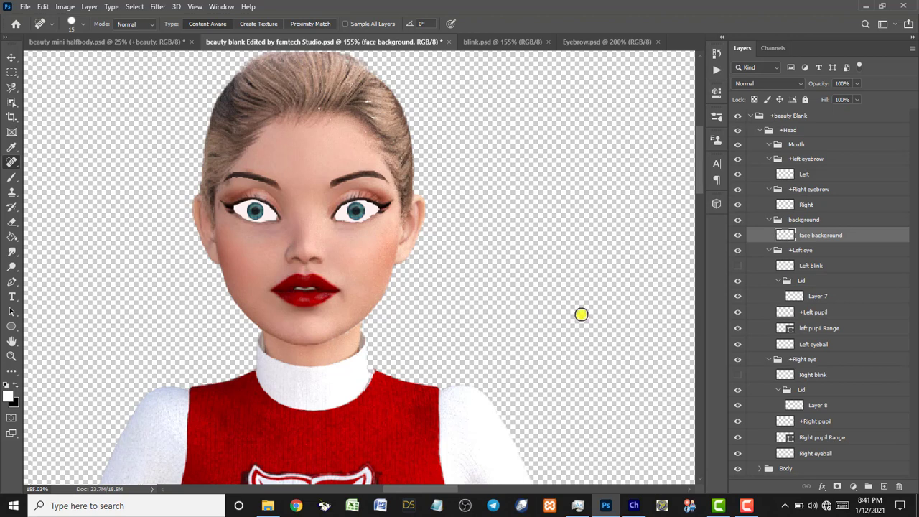
left_click(794, 146)
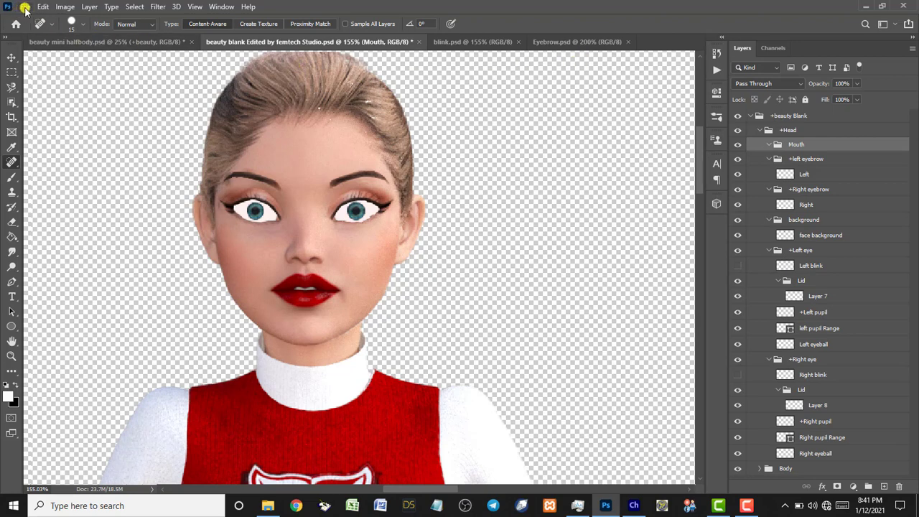
Open mouth Set.psd from the femtech Studio Resource folder.
key("ctrl+o")
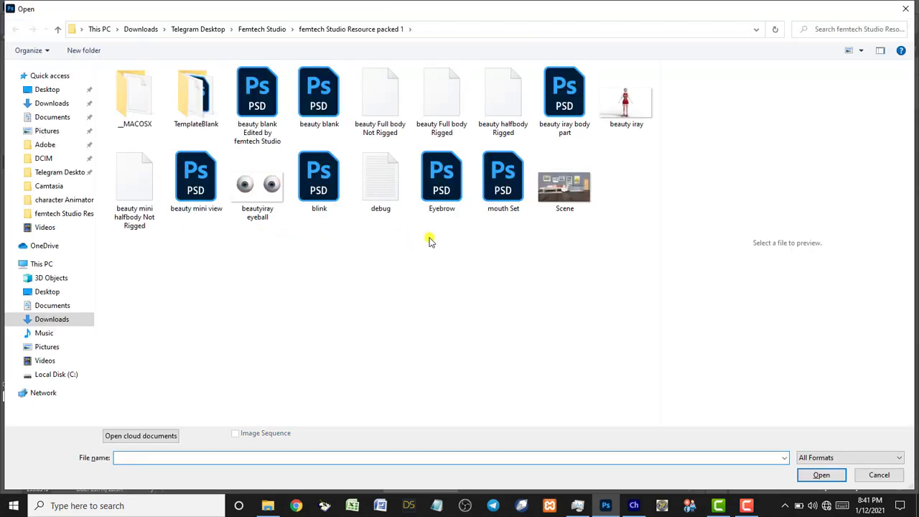
left_click(500, 190)
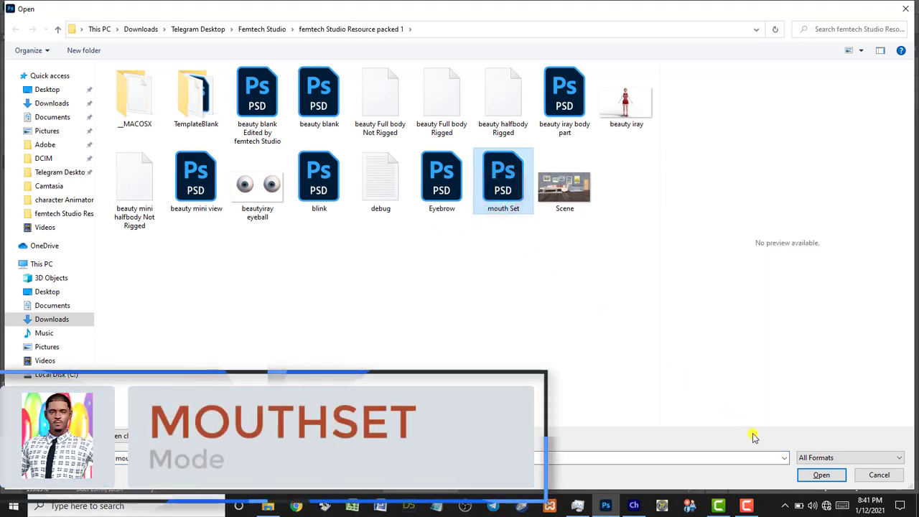
left_click(819, 475)
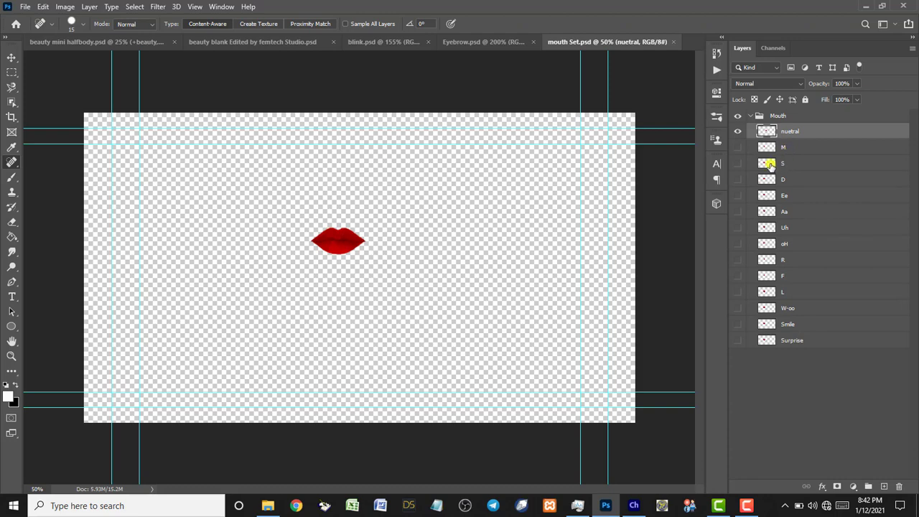
Preview the M and S mouth shapes, then leave only the nuetral lips visible.
left_click(738, 132)
left_click(739, 148)
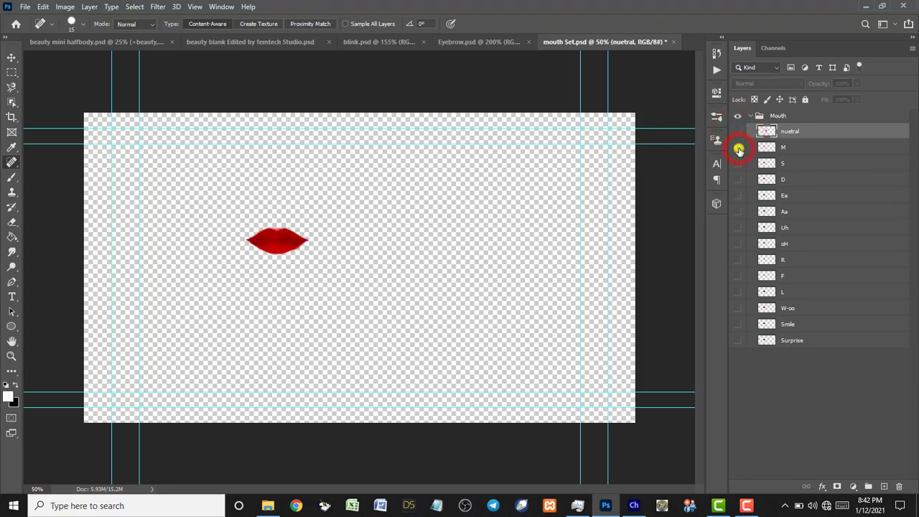
left_click(739, 147)
left_click(737, 164)
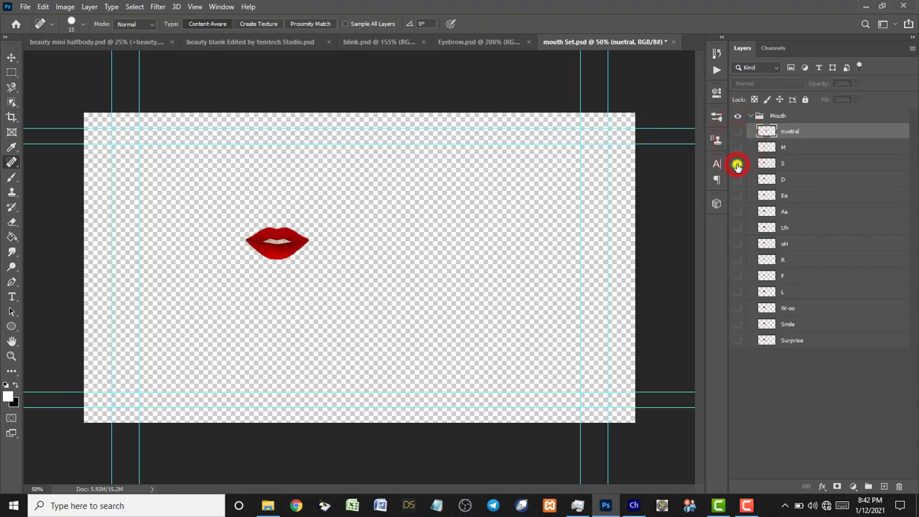
left_click(737, 165)
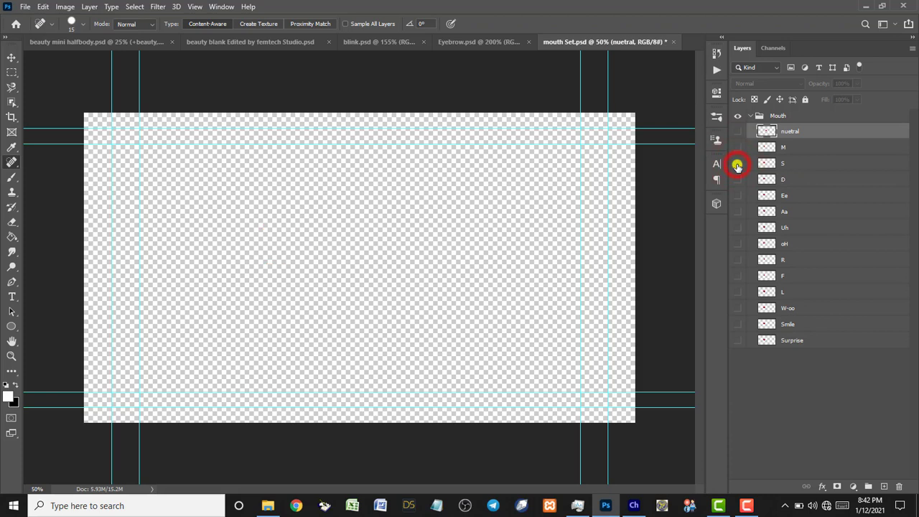
left_click(738, 132)
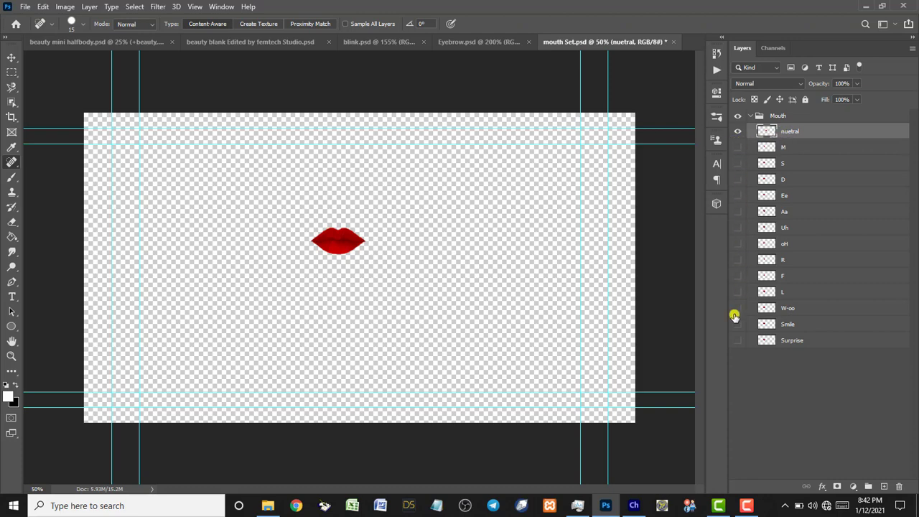
Collapse the Mouth group and drag it toward the beauty blank document tab.
left_click(751, 117)
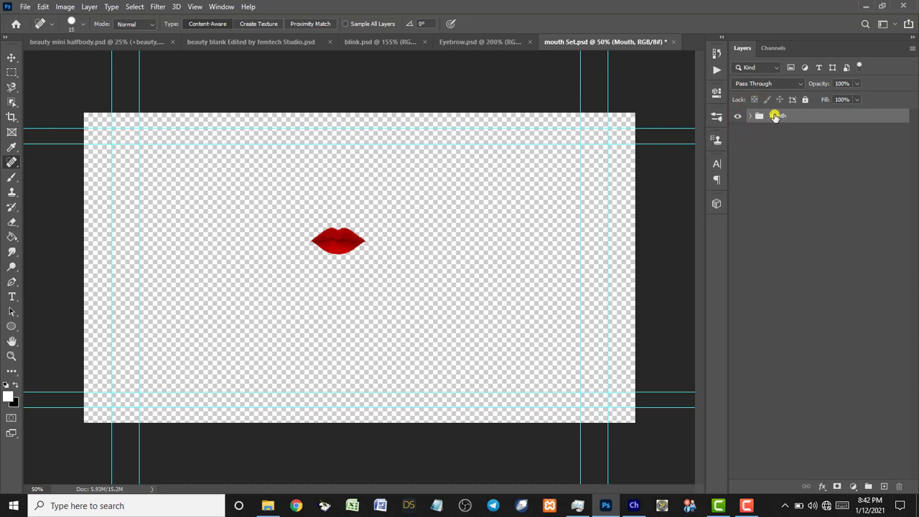
left_click_drag(779, 116, 241, 44)
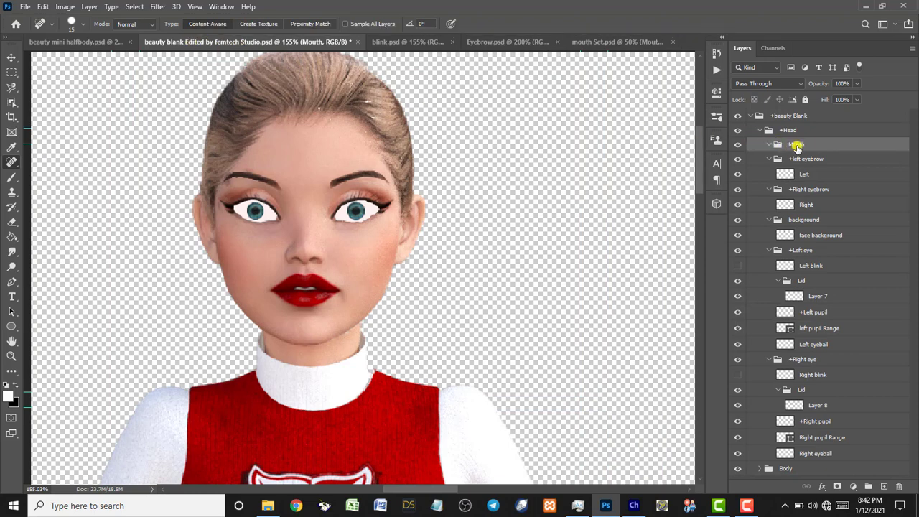
left_click(606, 42)
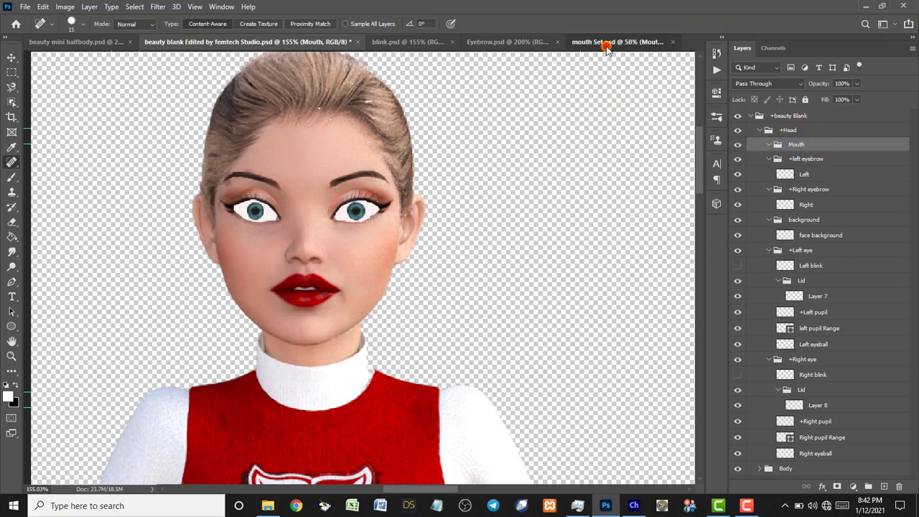
Duplicate the Mouth group into the beauty blank Edited by femtech Studio.psd document.
right_click(779, 116)
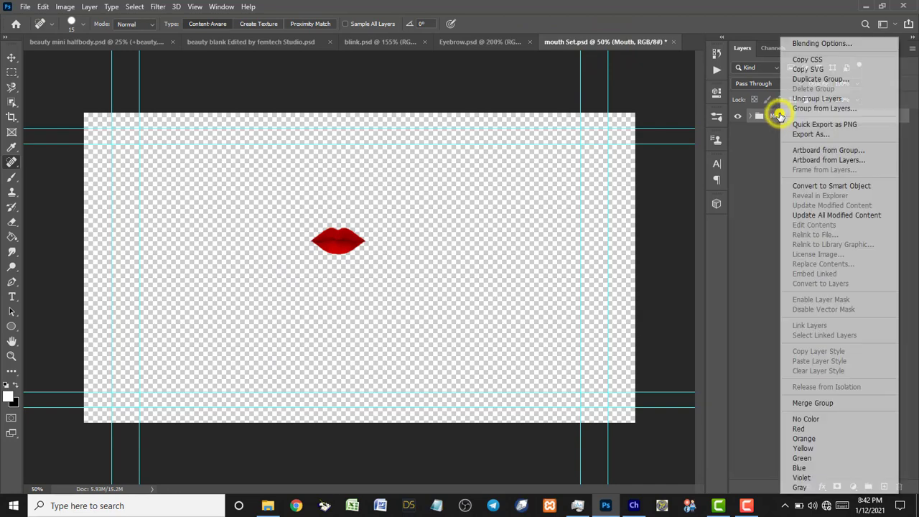
left_click(800, 81)
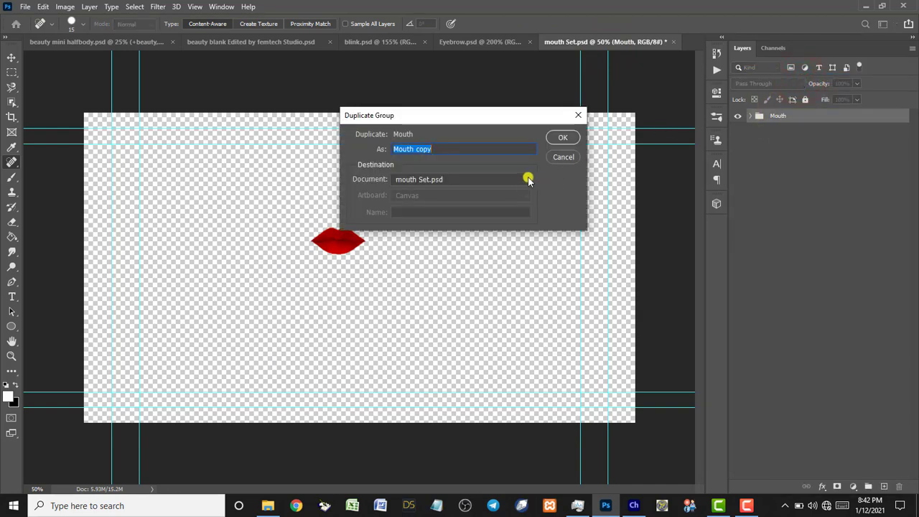
left_click(525, 179)
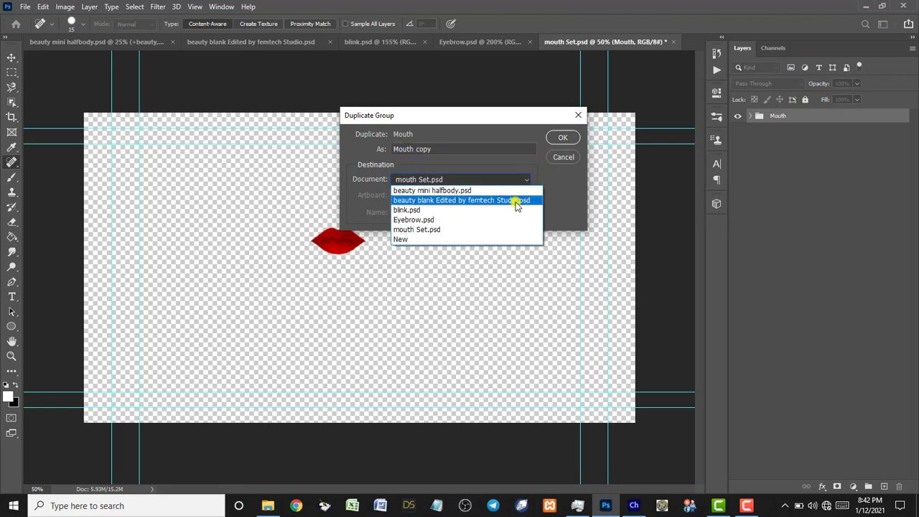
left_click(515, 202)
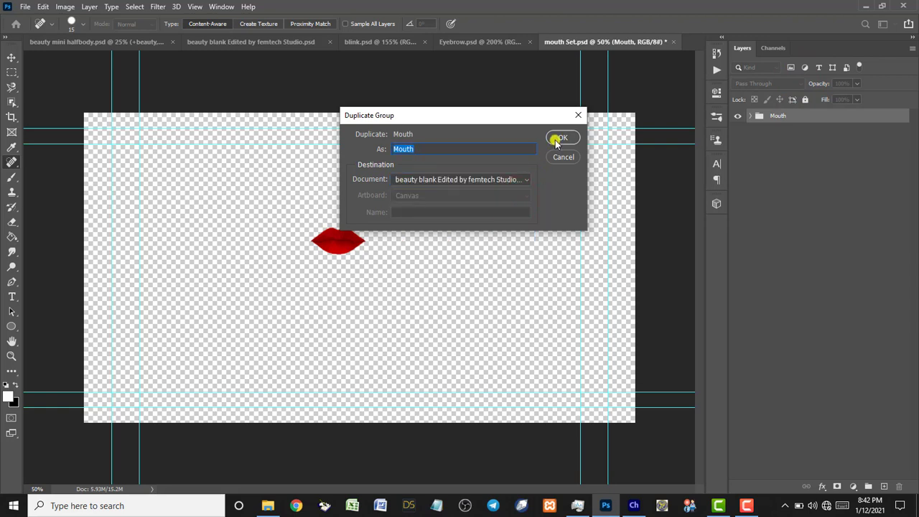
left_click(558, 141)
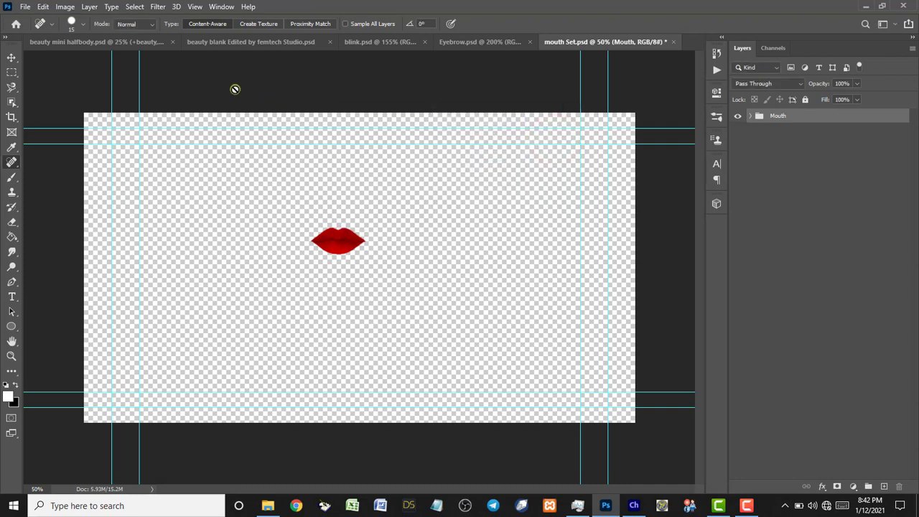
In the beauty blank document, compare the old empty Mouth group with the expanded new one.
left_click(213, 44)
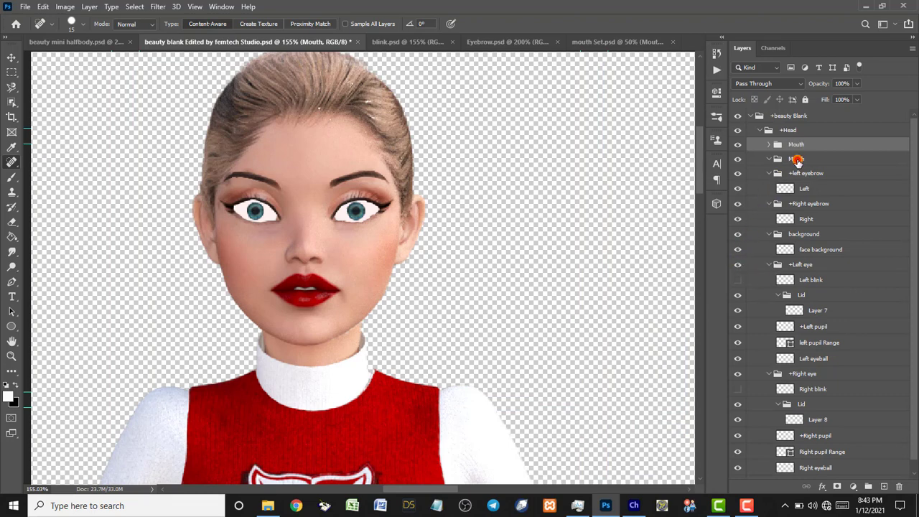
left_click(797, 160)
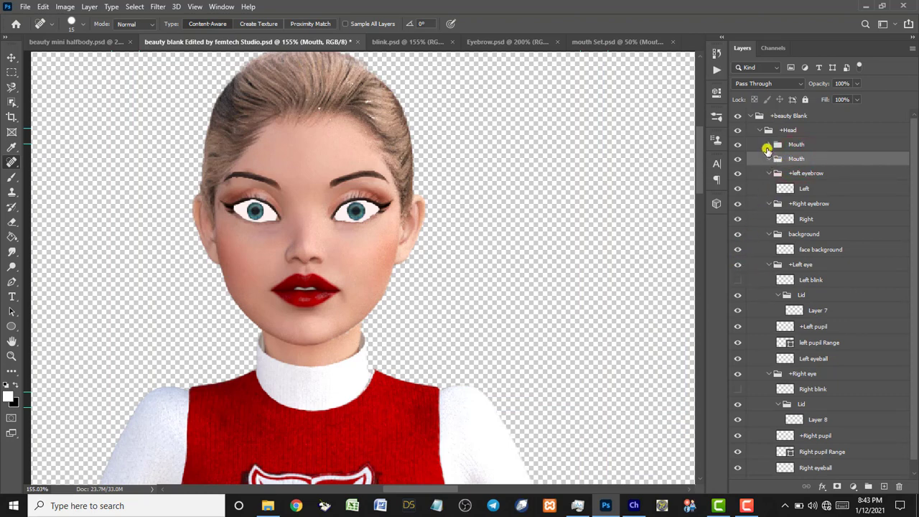
left_click(769, 160)
left_click(769, 160)
left_click(769, 160)
left_click(769, 160)
left_click(768, 145)
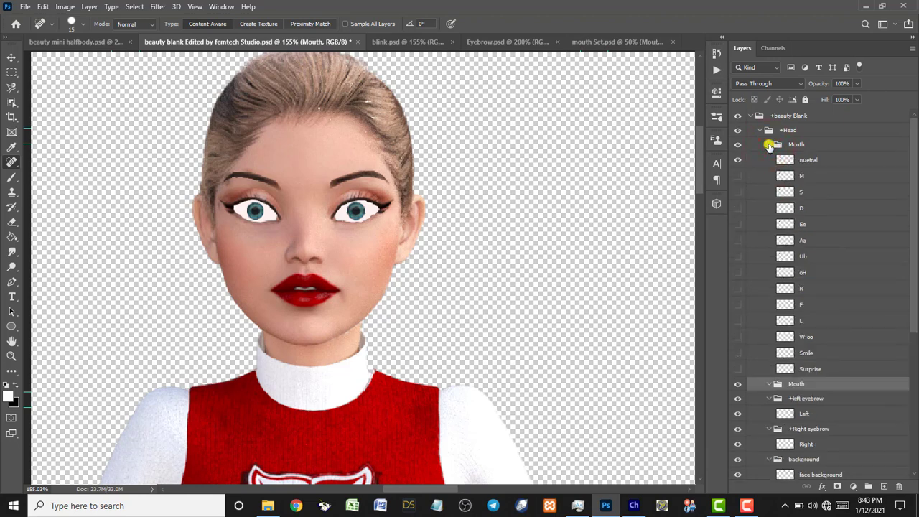
left_click(769, 146)
left_click(769, 145)
Delete the old empty Mouth group, expand the new one, and fit the character on screen.
left_click(769, 146)
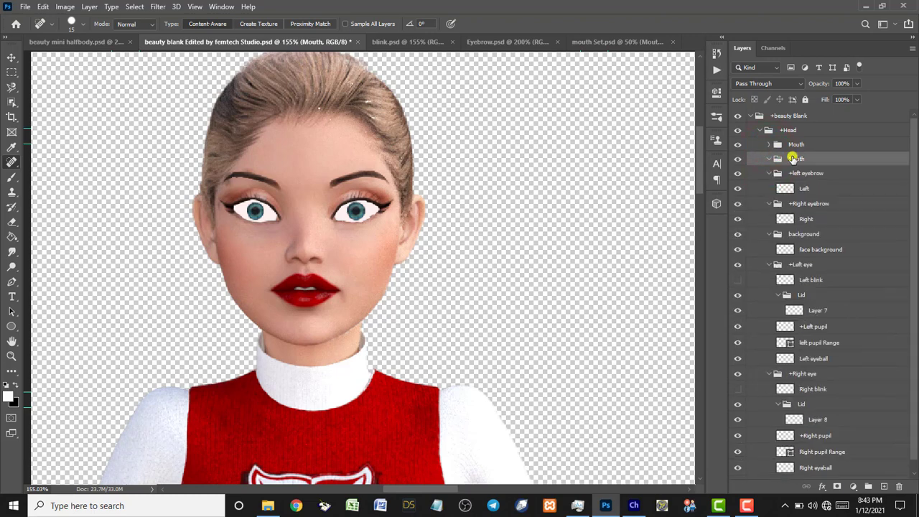
left_click(791, 158)
key("Delete")
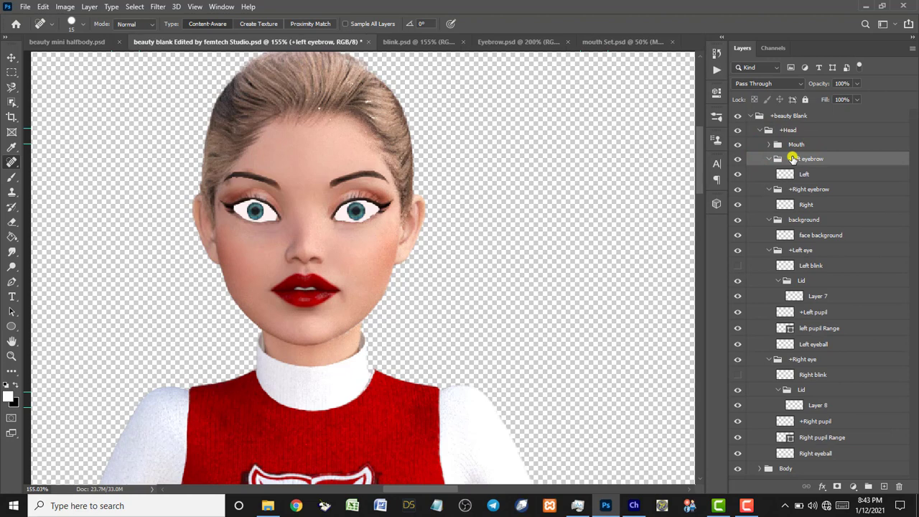
left_click(769, 146)
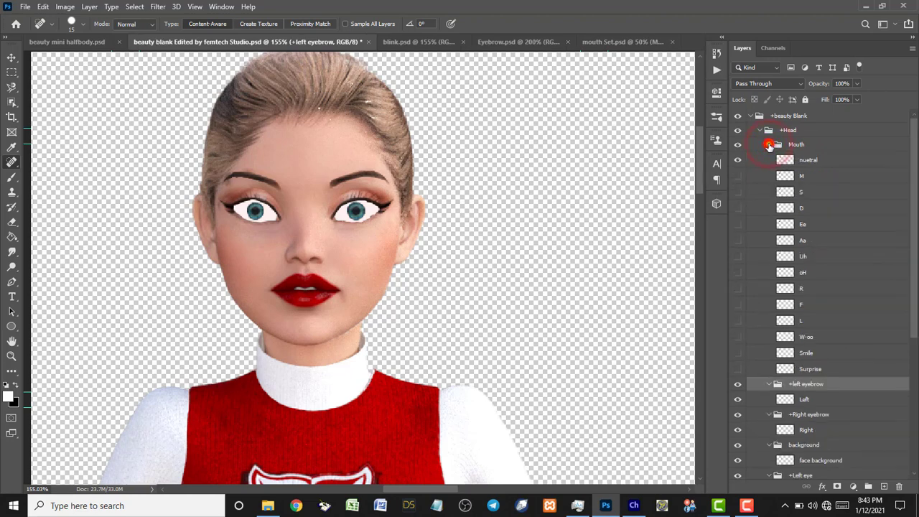
left_click(769, 146)
left_click(768, 146)
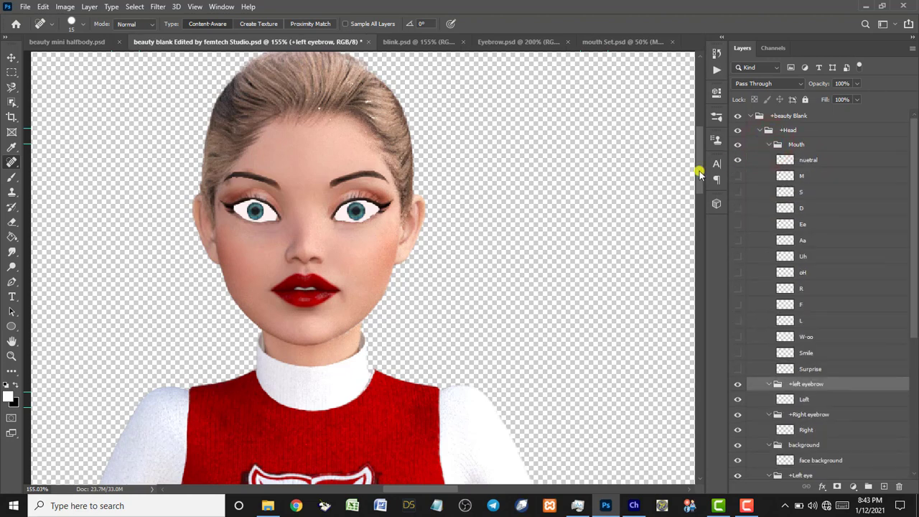
double_click(12, 341)
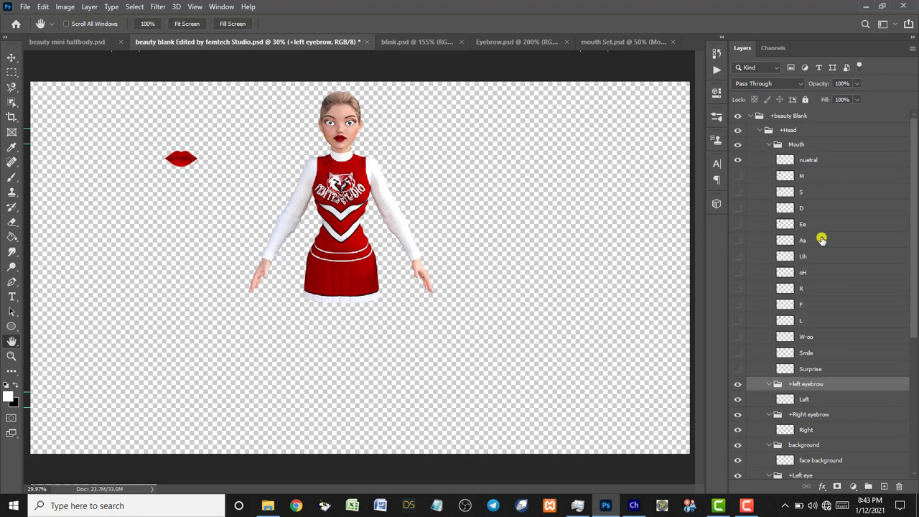
Turn on the M, S, D, Ee, Aa, Uh, oH, R, L, W-oo, Smile and Surprise shapes.
left_click(737, 176)
left_click(738, 193)
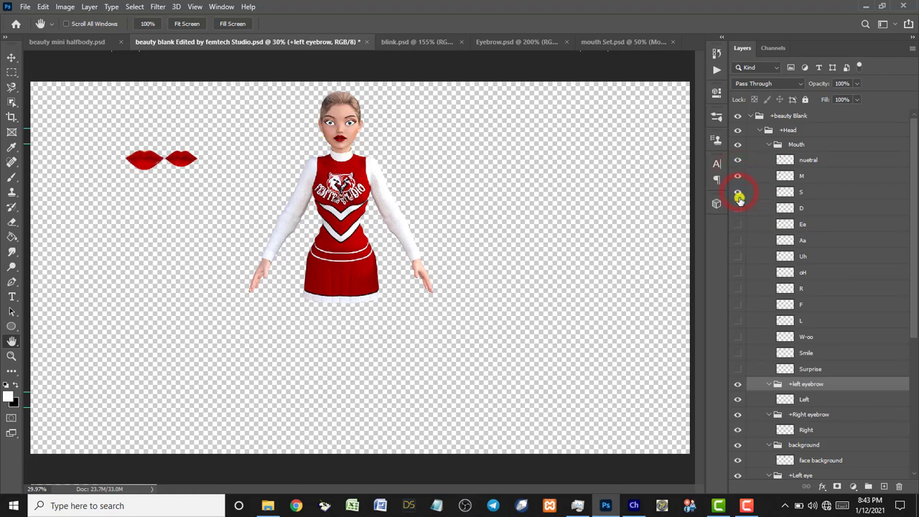
left_click(738, 207)
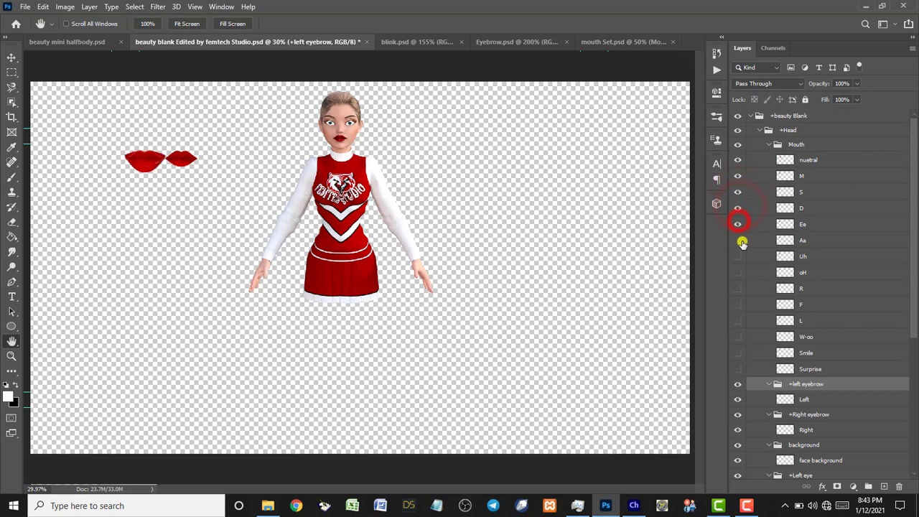
left_click(737, 224)
left_click(737, 240)
left_click(737, 256)
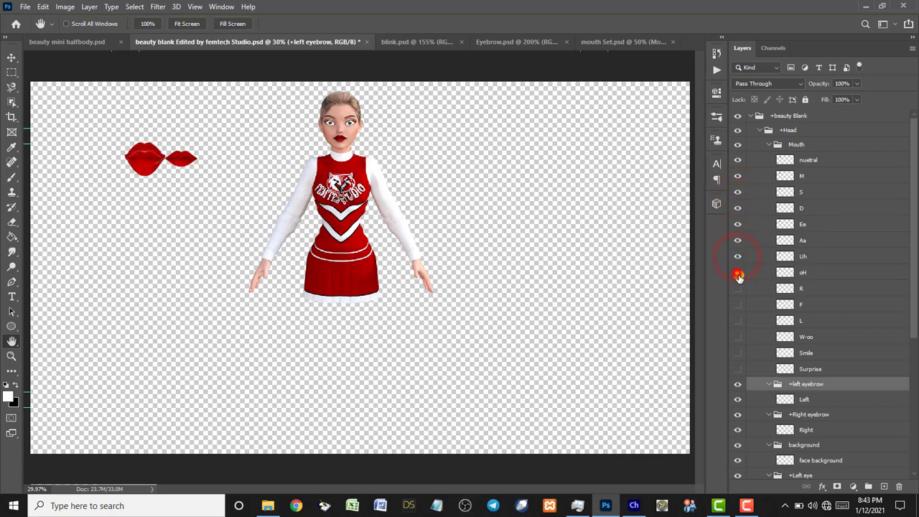
left_click(738, 273)
left_click(738, 289)
left_click(738, 321)
left_click(738, 353)
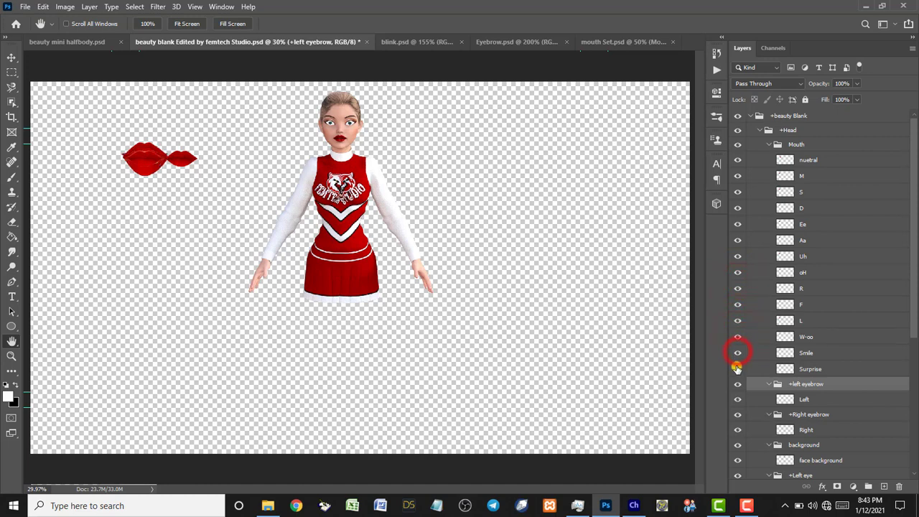
left_click(737, 369)
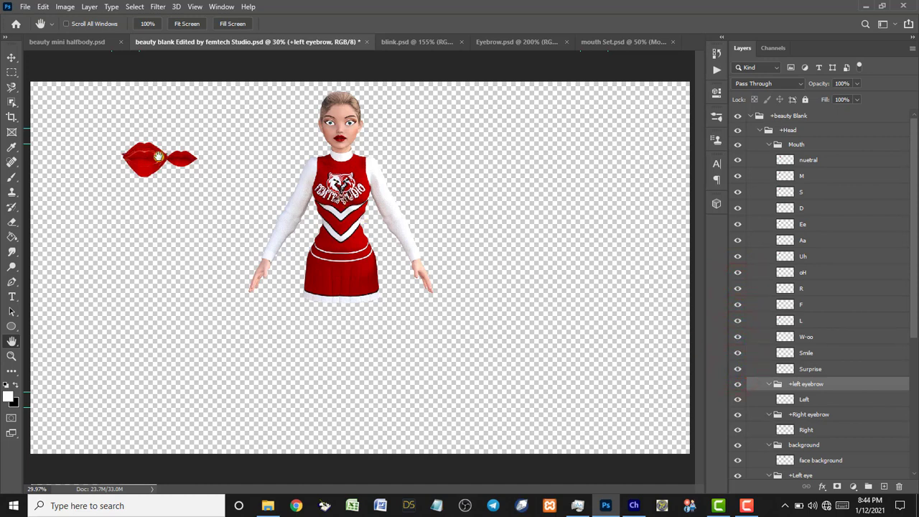
Transform the whole Mouth group onto the cheerleader's lower face, commit, and zoom in on her face.
key("v")
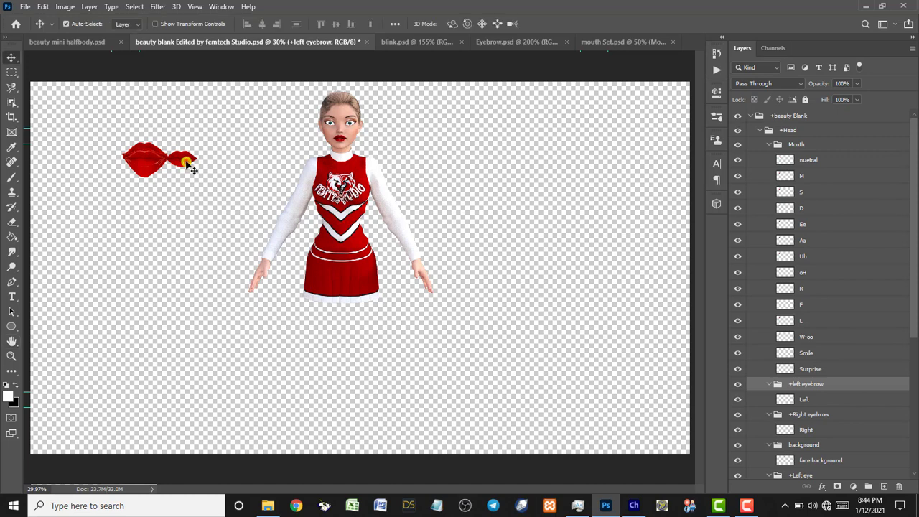
left_click_drag(186, 163, 148, 162)
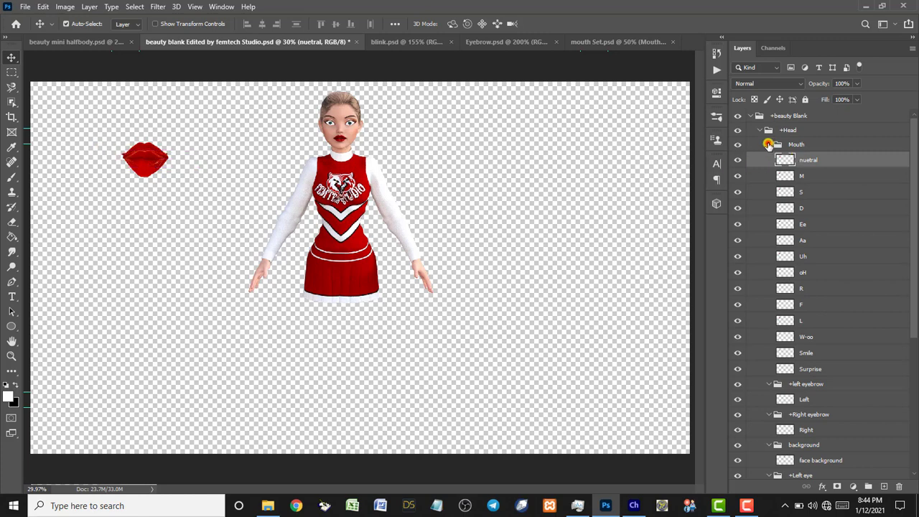
left_click(768, 144)
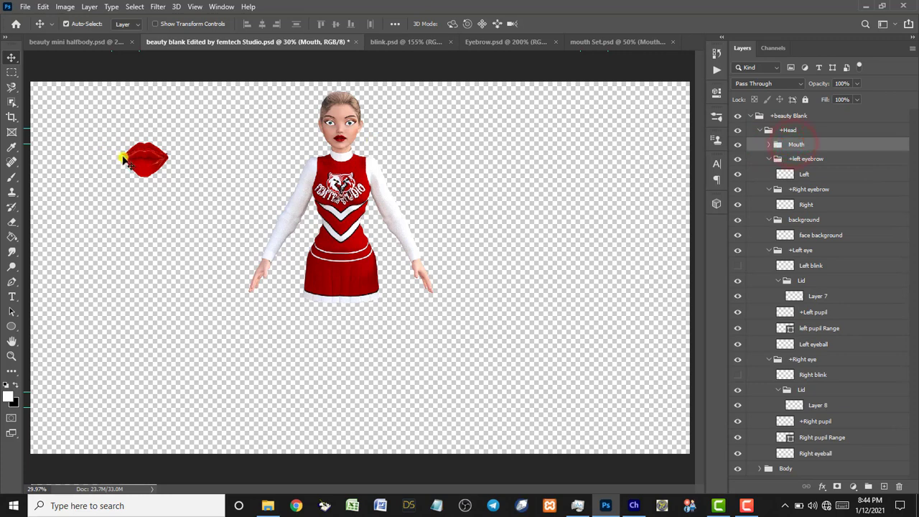
key("ctrl+t")
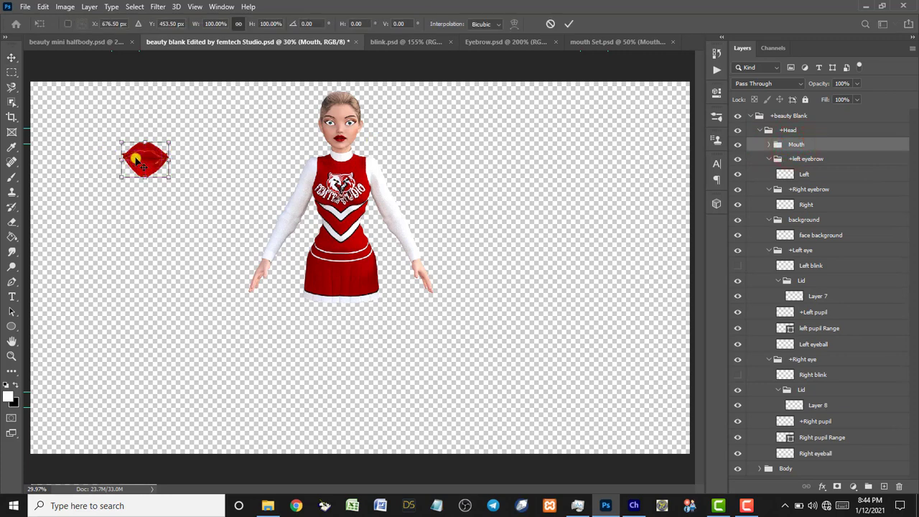
left_click_drag(144, 162, 343, 143)
left_click_drag(343, 141, 334, 139)
left_click(570, 26)
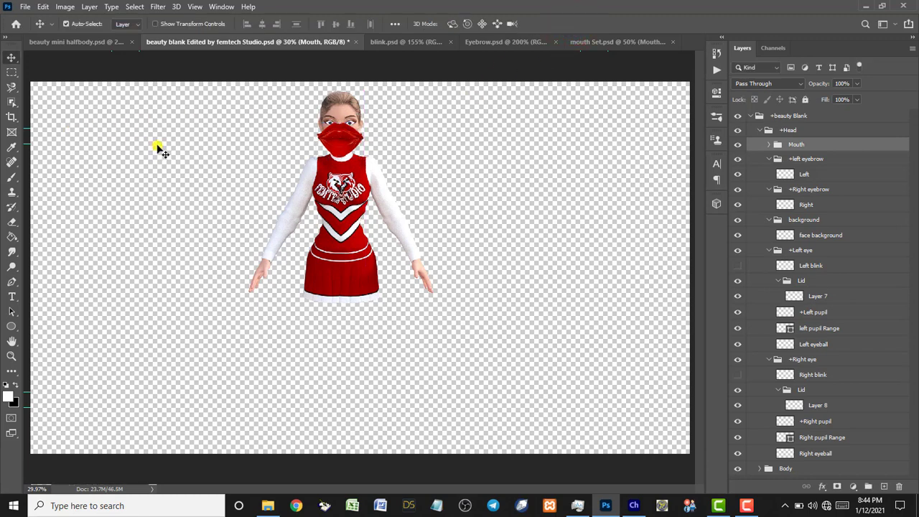
key("z")
left_click_drag(264, 92, 386, 186)
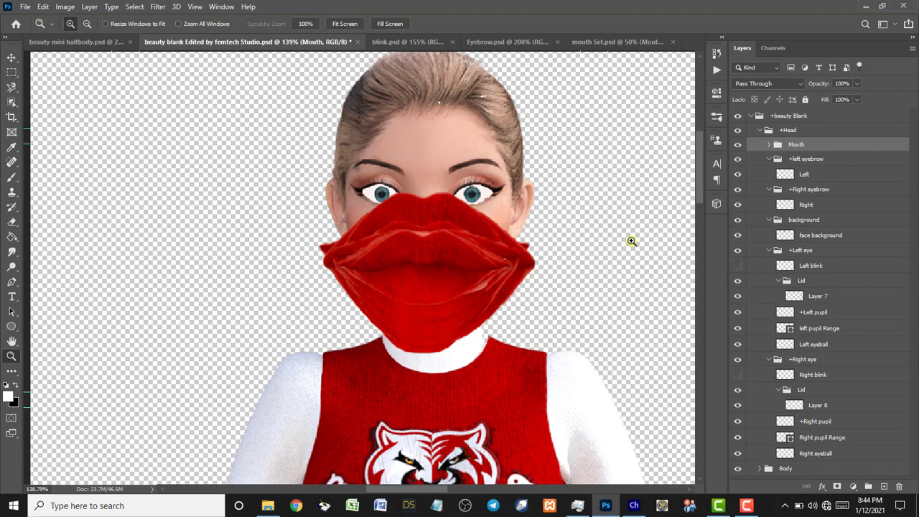
Hide the M through Surprise mouth layers, keep nuetral visible, and select the nuetral lips.
left_click(768, 144)
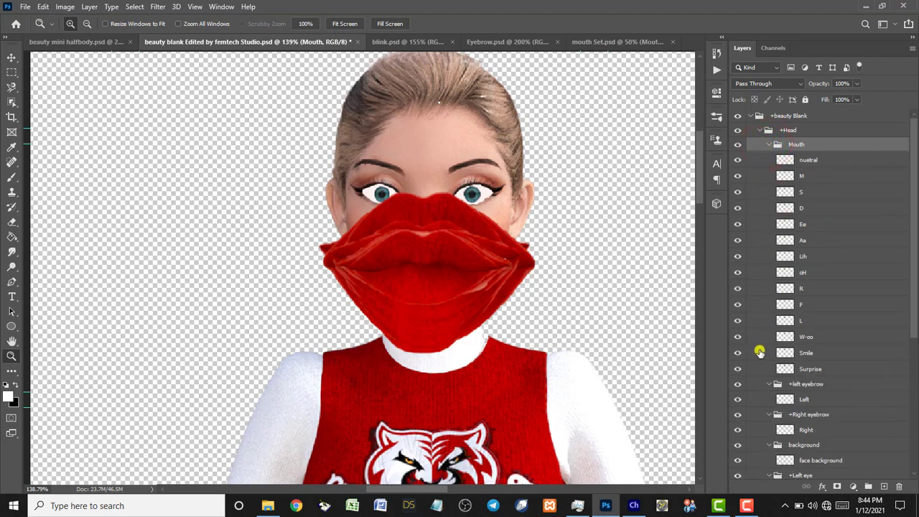
left_click_drag(740, 353, 739, 165)
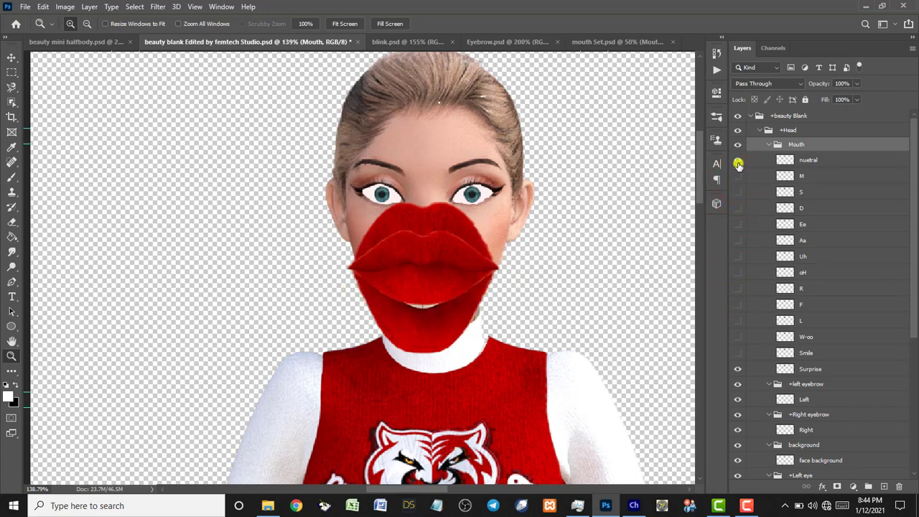
left_click(738, 165)
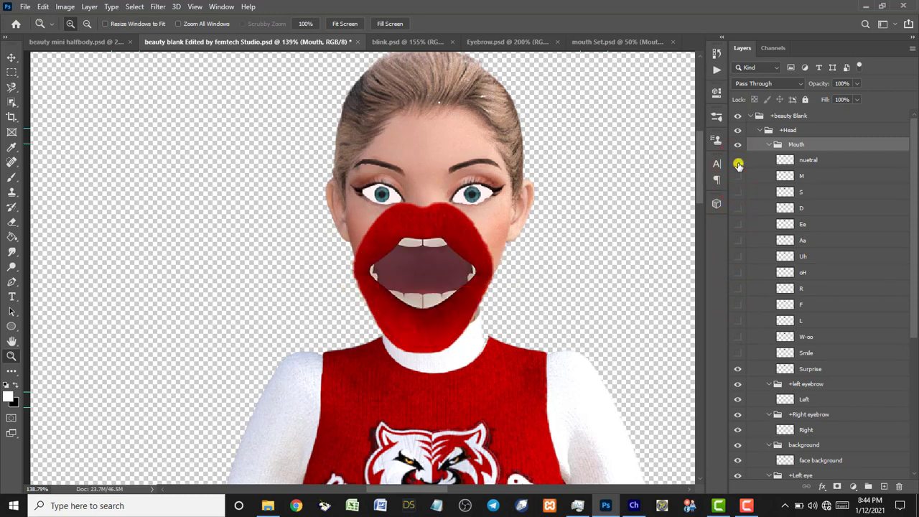
left_click(736, 369)
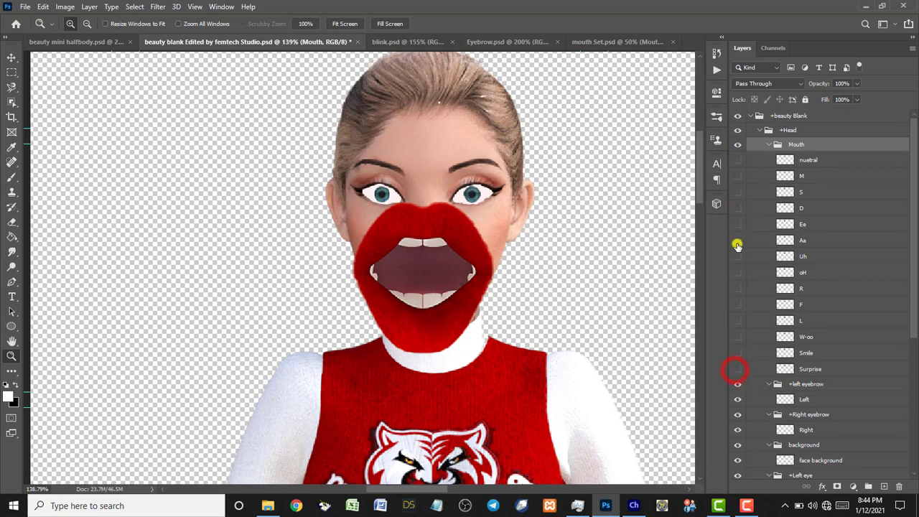
left_click(737, 163)
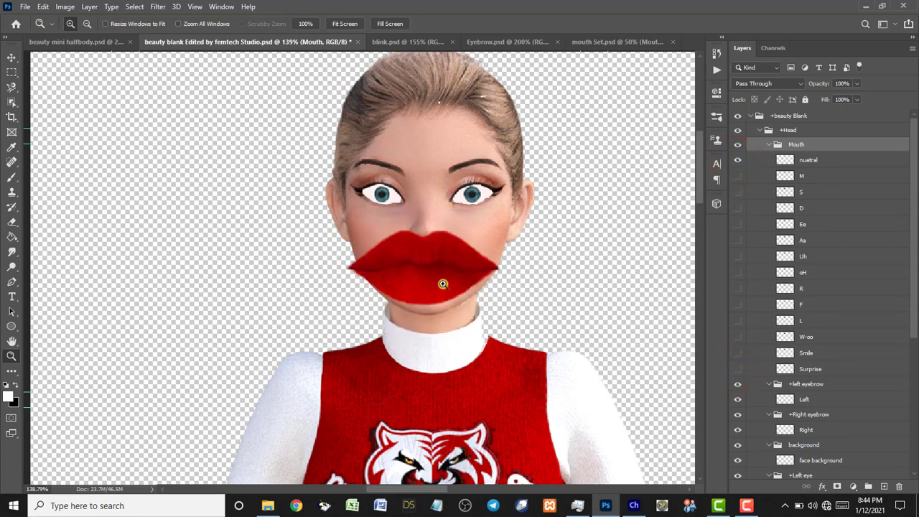
key("v")
left_click(439, 285)
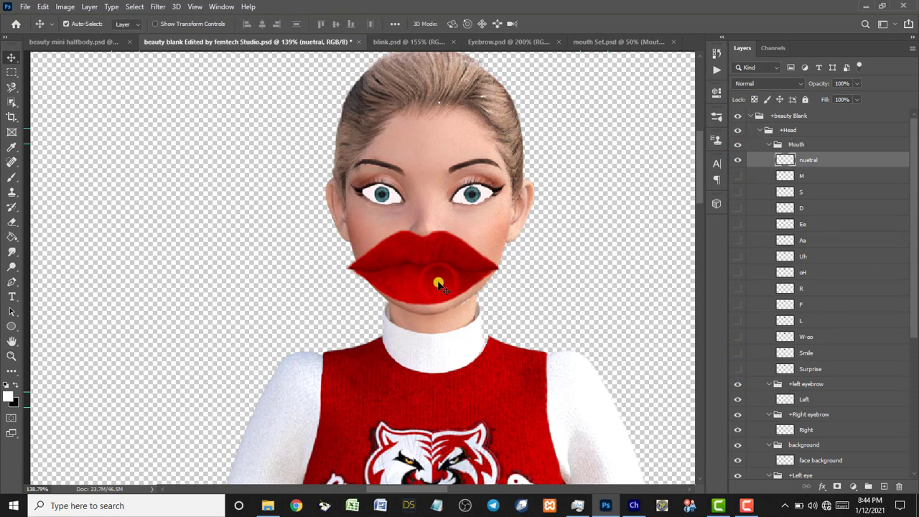
Scale the nuetral lips down to 38.64%, nudge them below the nose, and commit.
key("ctrl+t")
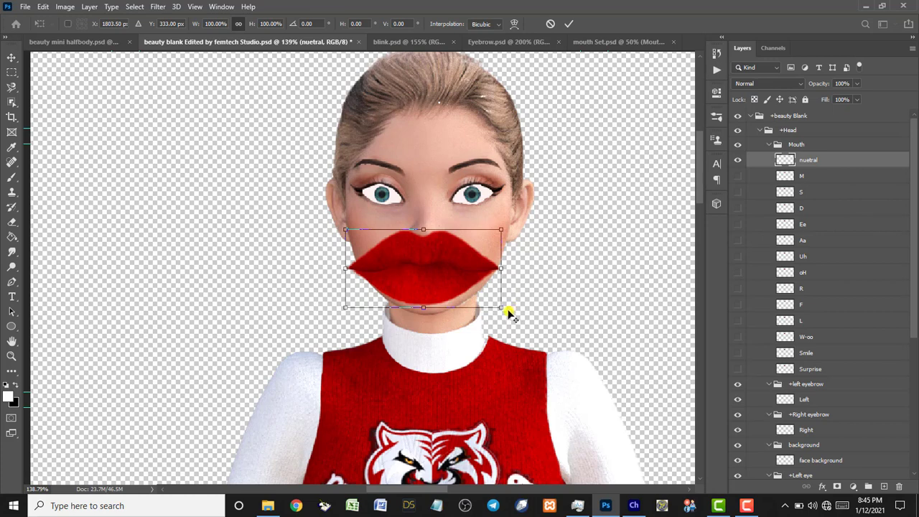
left_click_drag(501, 309, 443, 305)
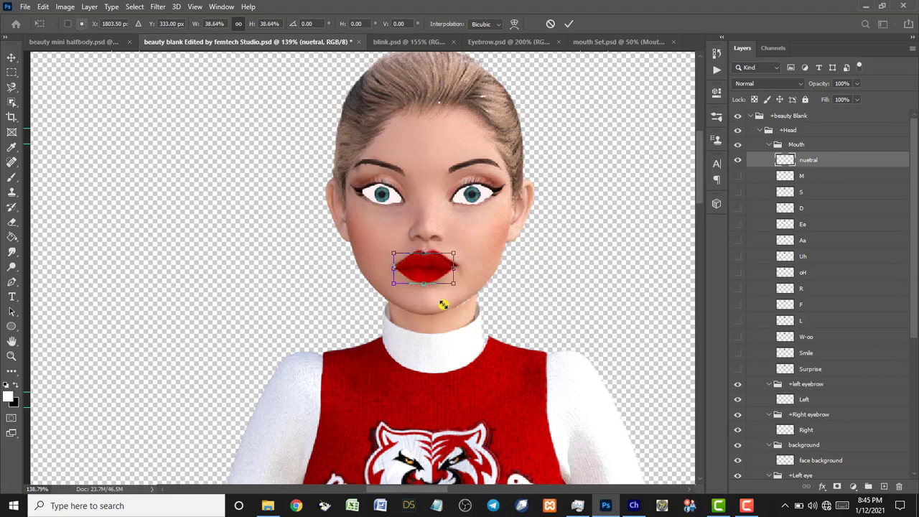
key("Right")
key("Right")
key("Right")
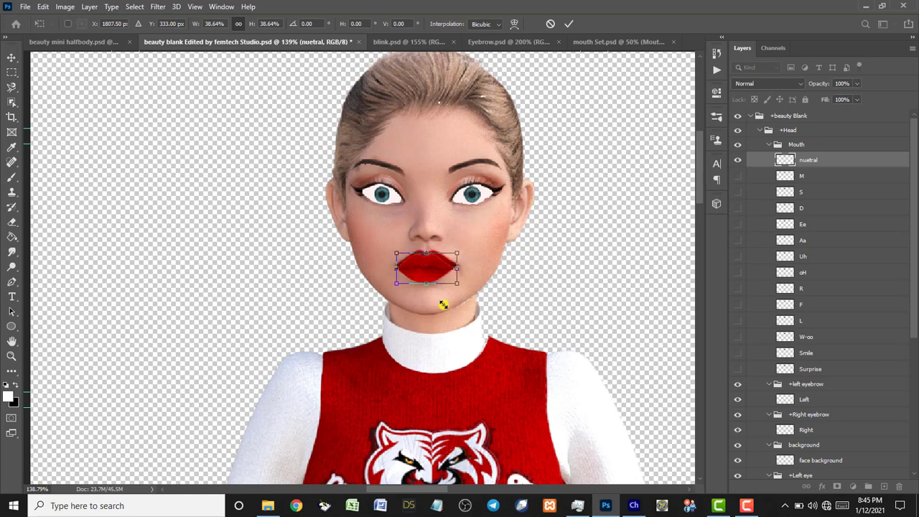
key("Up")
key("Up")
key("Up")
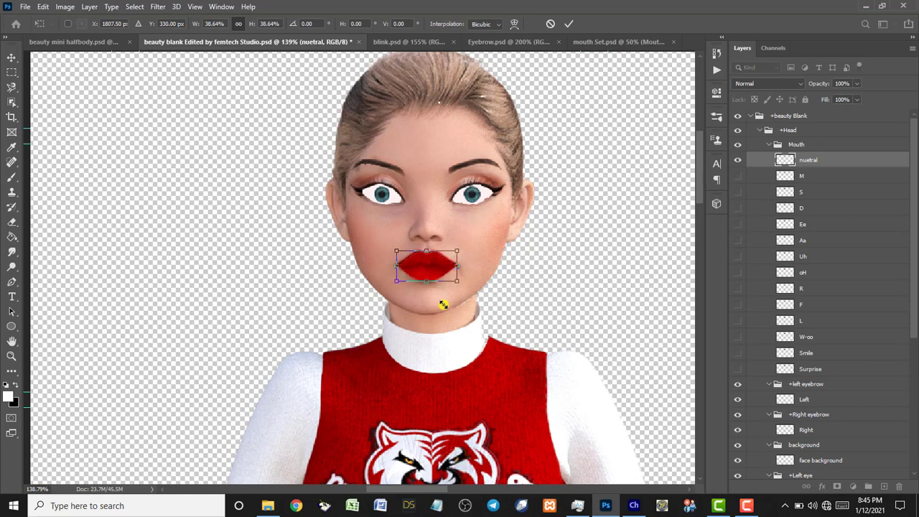
key("Left")
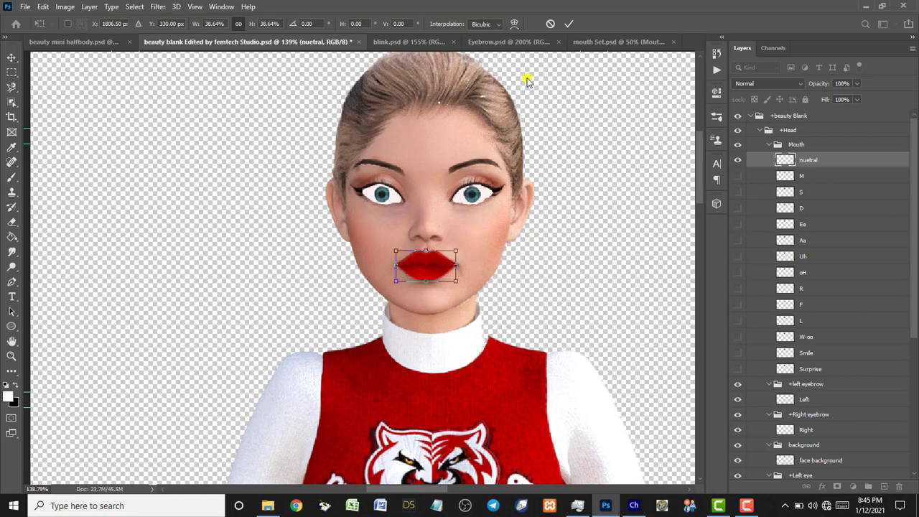
left_click(568, 23)
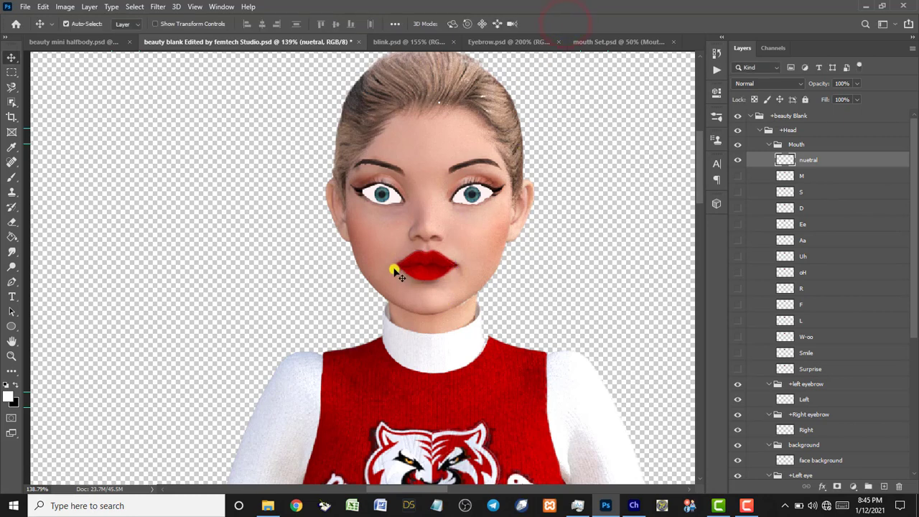
Swap the neutral lips for the M mouth shape and scale it to about 43.53% over the mouth.
left_click(738, 159)
left_click(738, 176)
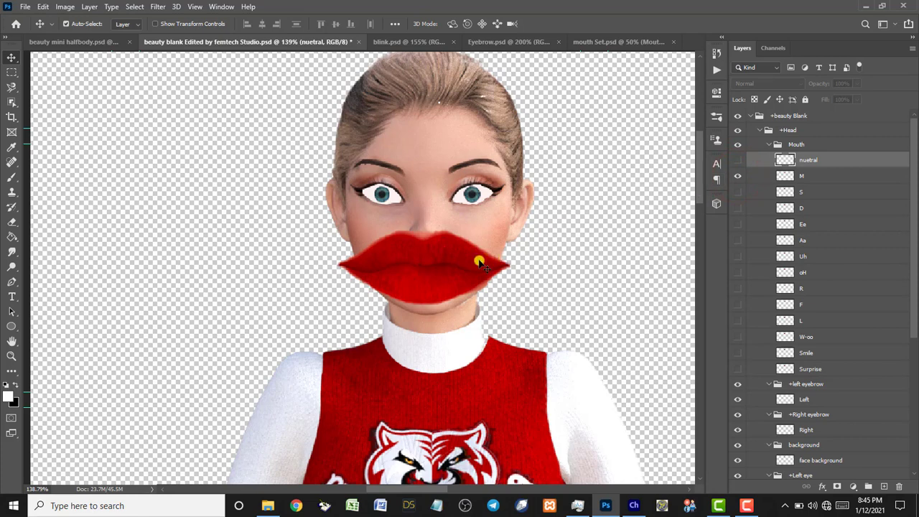
left_click(462, 263)
key("ctrl+t")
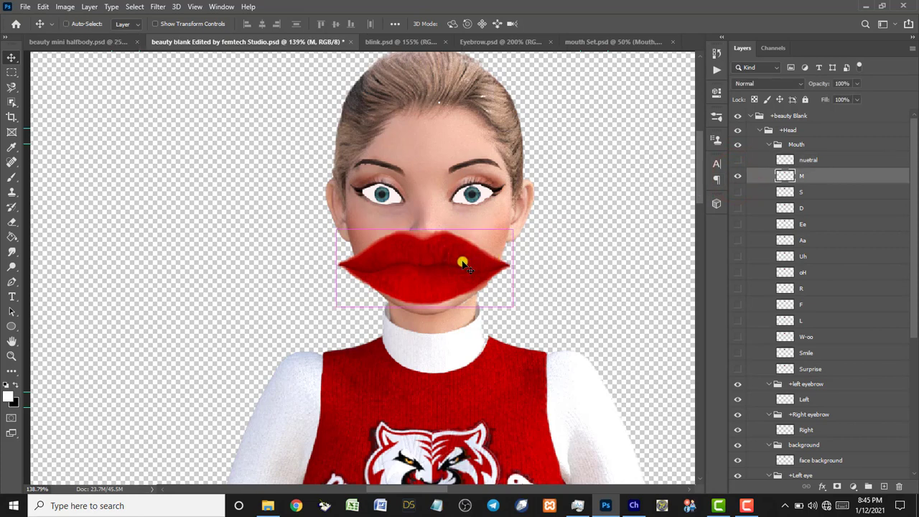
left_click_drag(513, 307, 455, 281)
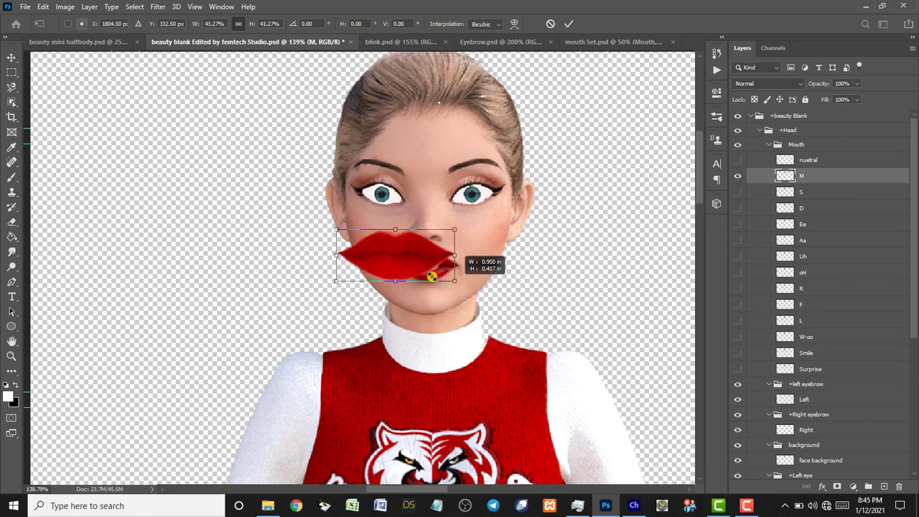
left_click_drag(414, 252, 454, 283)
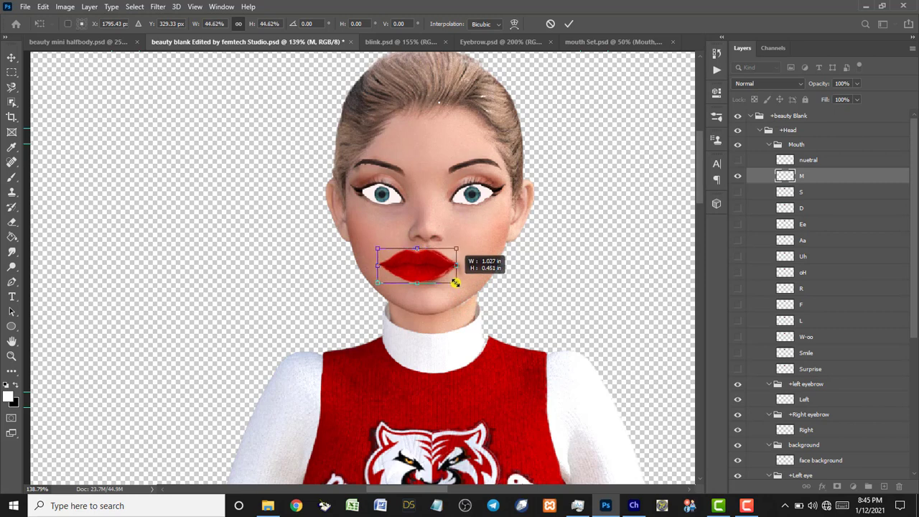
left_click_drag(455, 283, 455, 282)
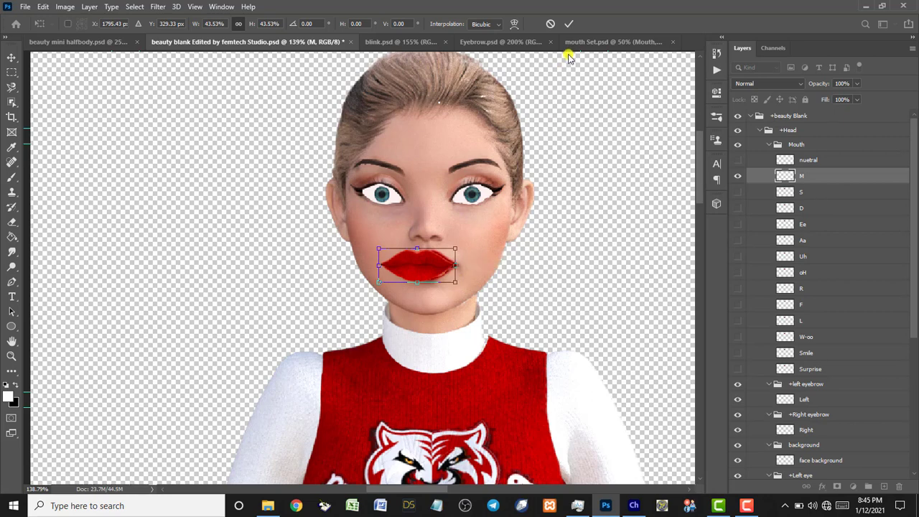
Commit the transform and nudge the M lips slightly right to line up with the neutral lips.
left_click(571, 24)
left_click(418, 262)
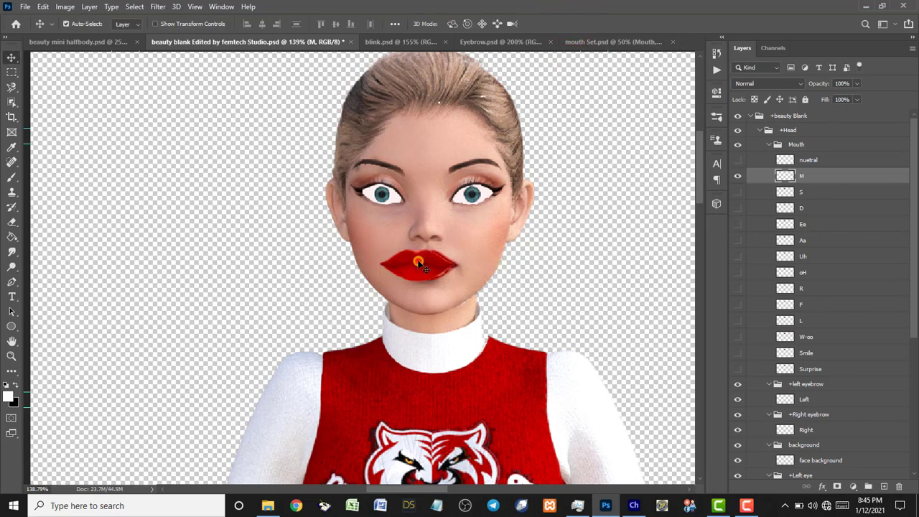
left_click_drag(423, 264, 430, 263)
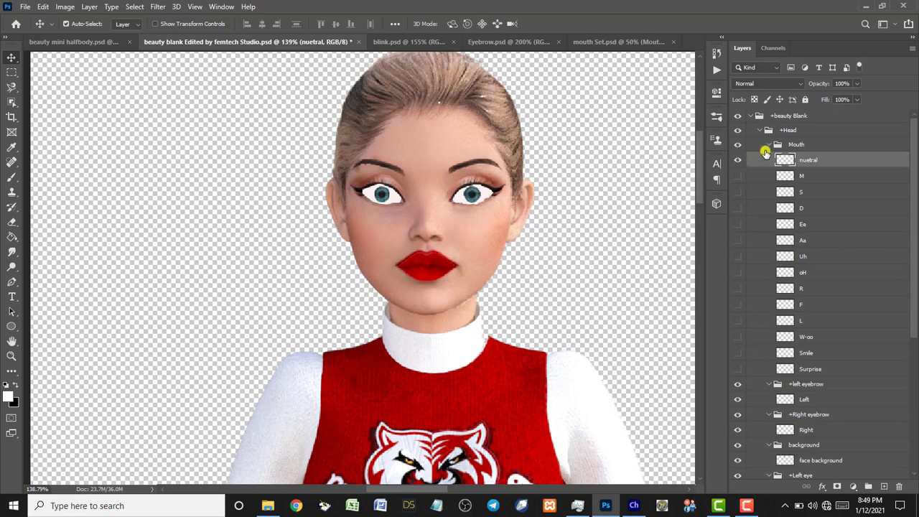
Collapse and hide the Mouth group, then select the face background layer.
left_click(768, 145)
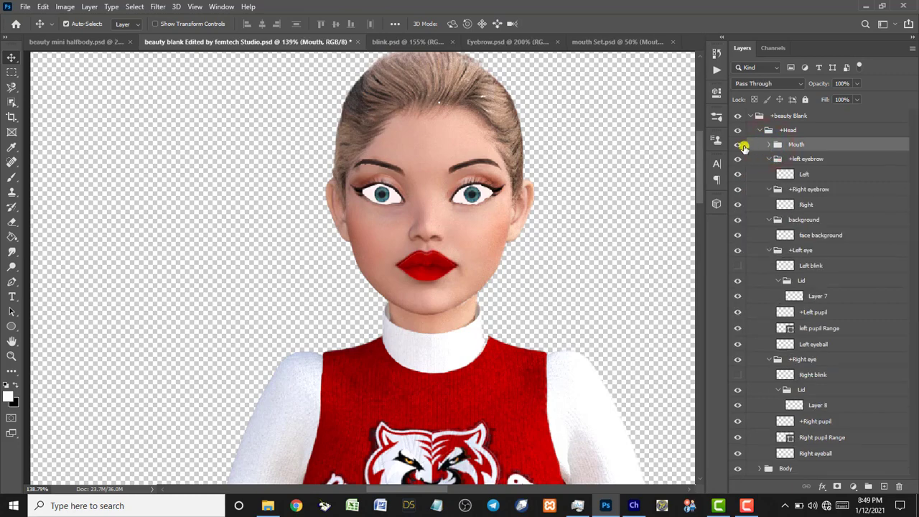
left_click(738, 148)
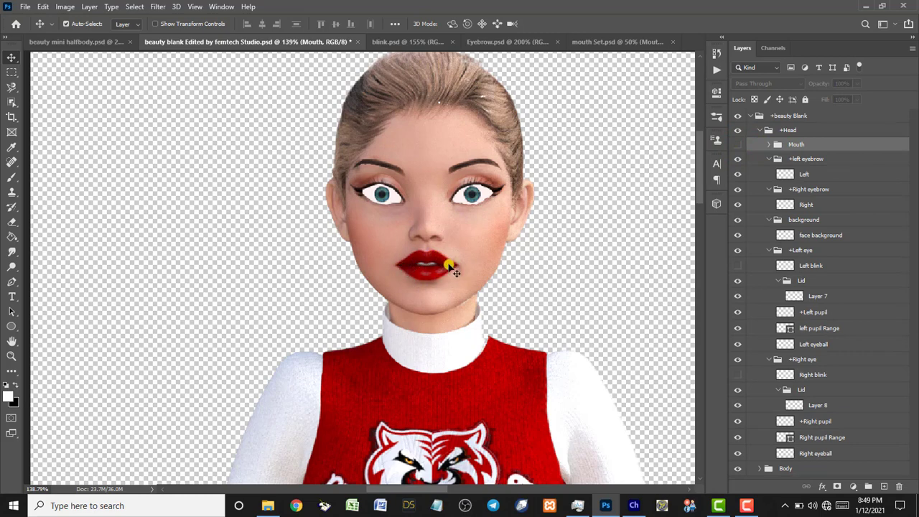
left_click(468, 242)
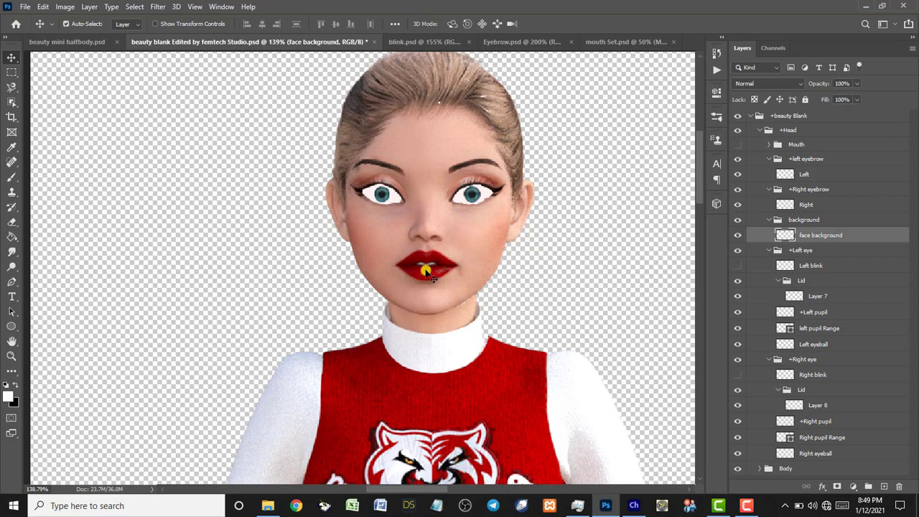
Sample the skin tone beside the lips with the Eyedropper as the foreground colour.
left_click(11, 177)
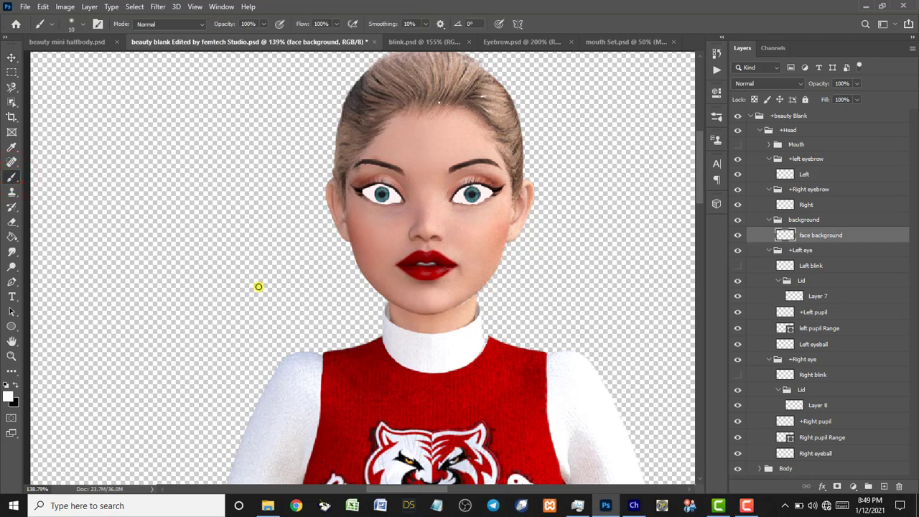
left_click(12, 147)
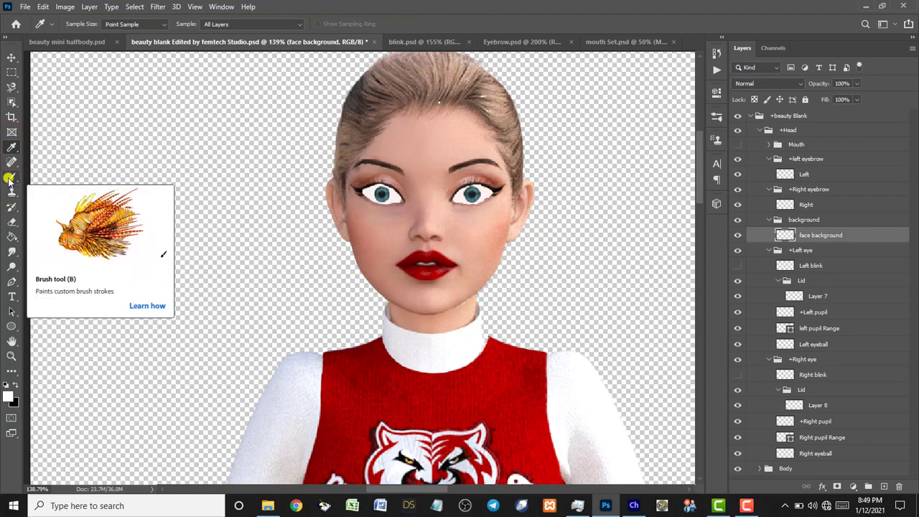
left_click(11, 147)
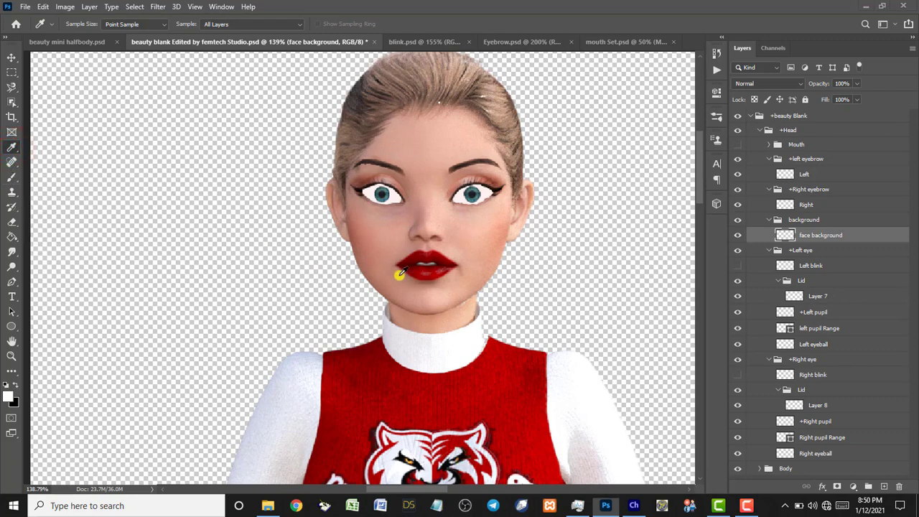
key("super")
key("super")
left_click(399, 275)
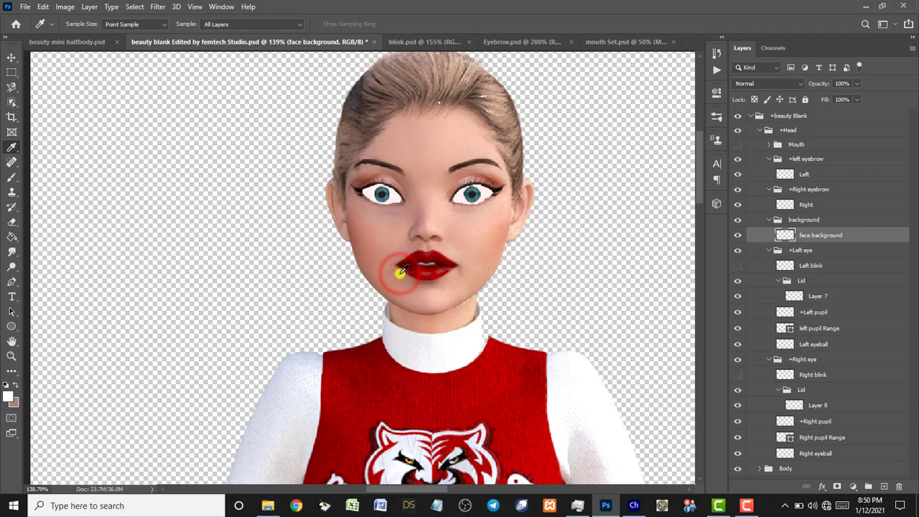
left_click(16, 384)
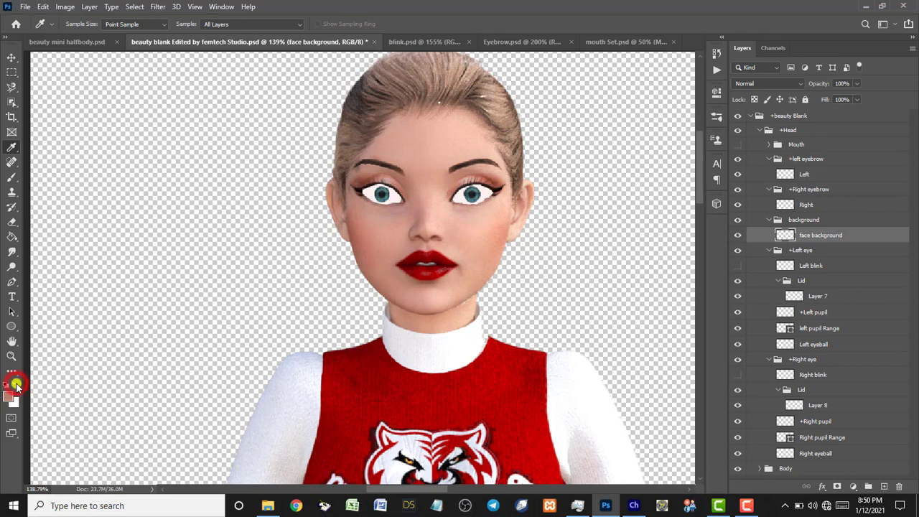
left_click(400, 274)
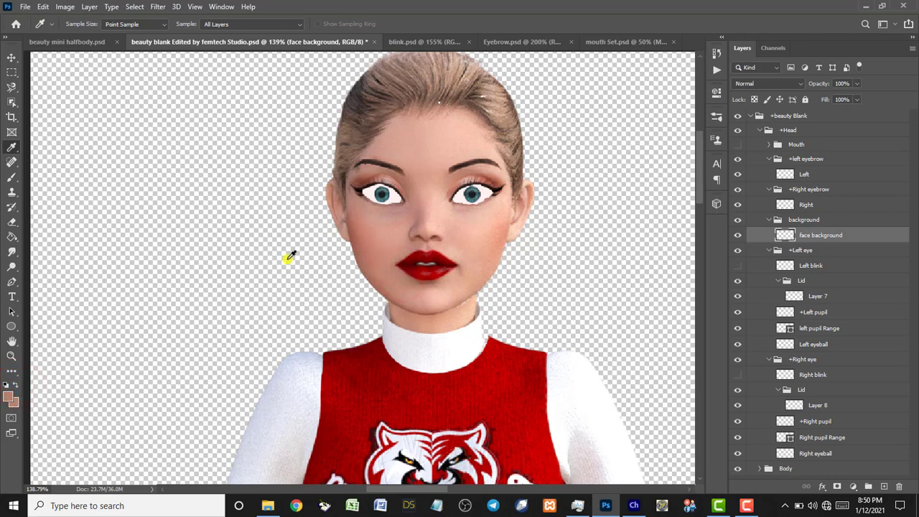
left_click(11, 178)
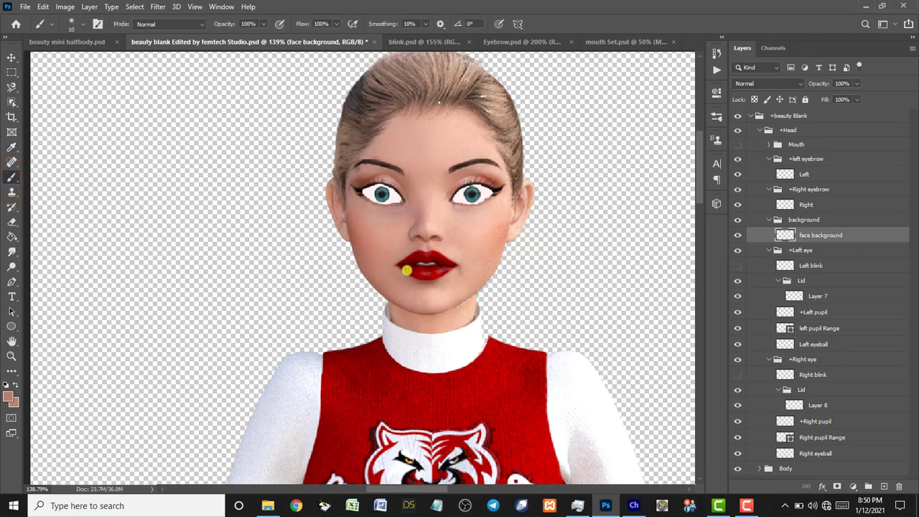
Brush skin colour over the original lips on the face background layer.
left_click(79, 23)
left_click(79, 23)
left_click_drag(408, 267, 436, 270)
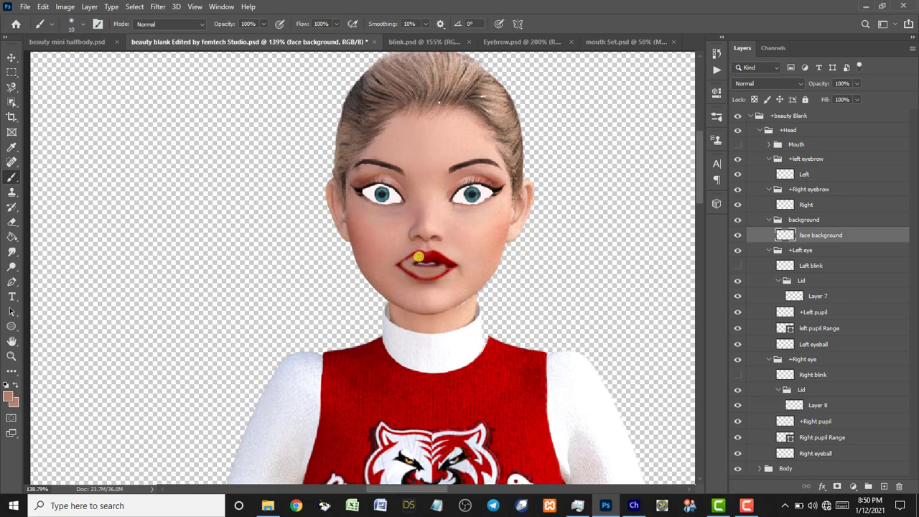
left_click_drag(418, 256, 445, 262)
mouse_move(408, 263)
left_mouse_down()
mouse_move(400, 262)
mouse_move(445, 263)
mouse_move(406, 268)
left_mouse_up()
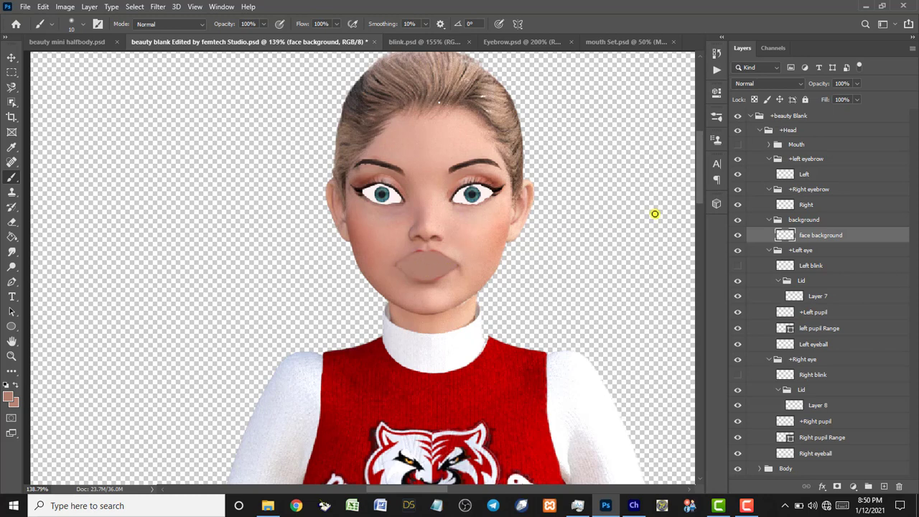
Show the Mouth group again and select the neck layer in the Body group.
left_click(737, 145)
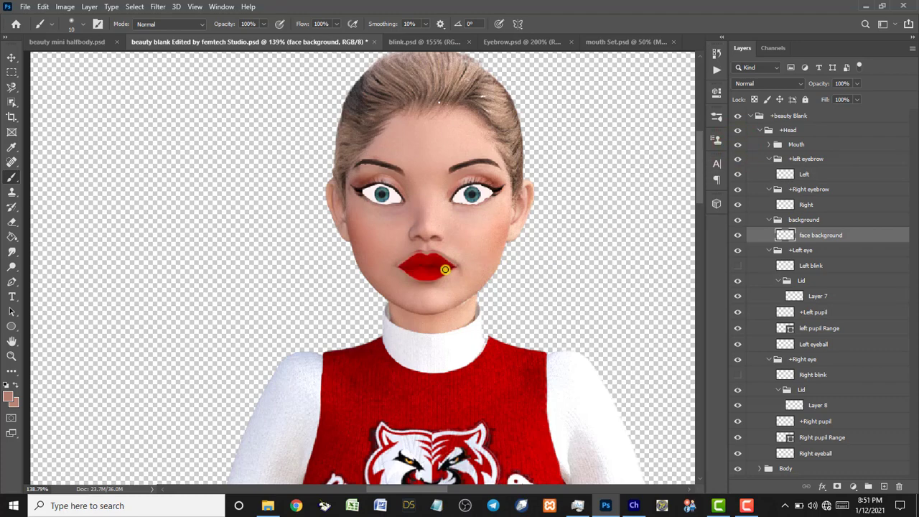
key("v")
left_click(444, 313)
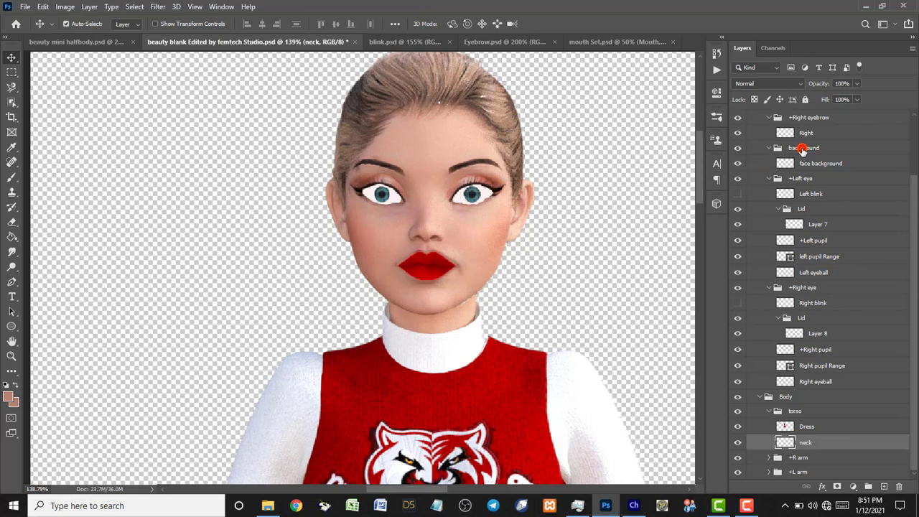
Hide the background group, select the neck layer, and start painting sampled skin atop the neck.
left_click(799, 148)
left_click(737, 147)
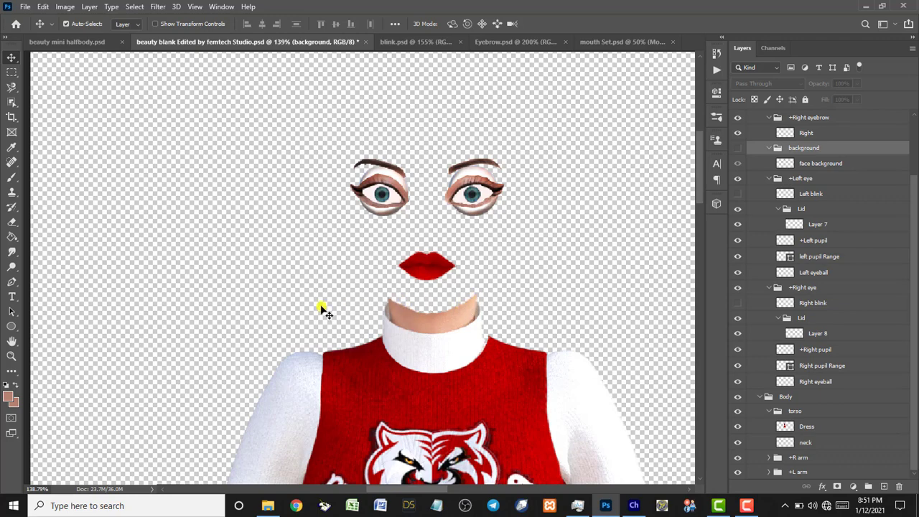
left_click(11, 179)
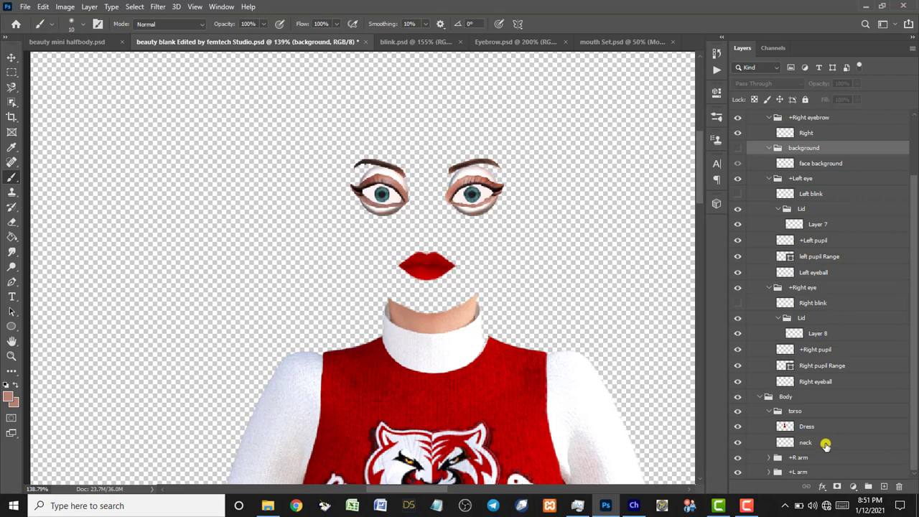
left_click(826, 443)
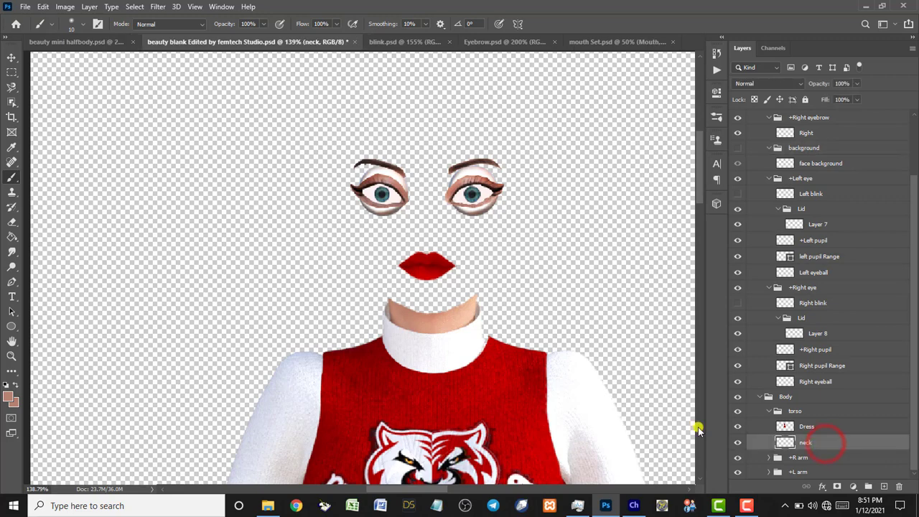
left_click(400, 308, "alt")
left_click(400, 303, "alt")
left_click_drag(407, 307, 391, 294)
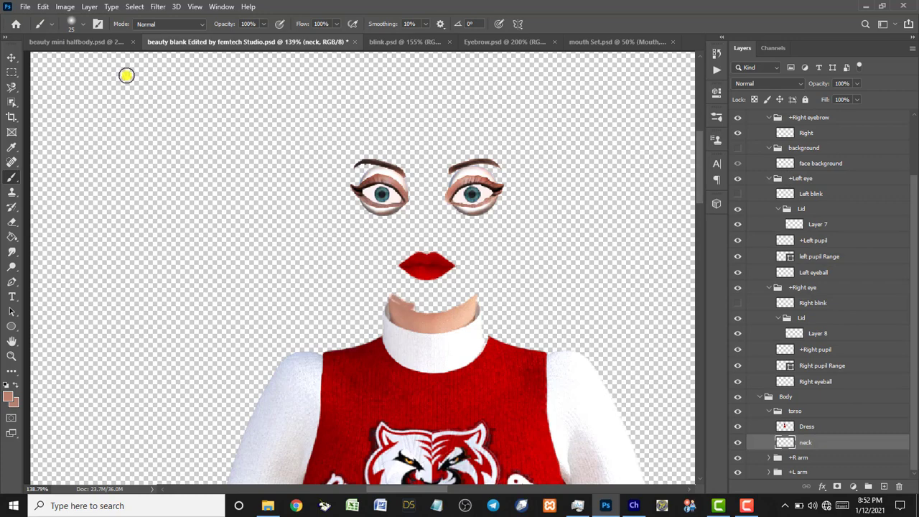
Repaint the neck's transparent top gap in a lighter skin tone, then show the background group.
left_click(83, 24)
left_click(82, 24)
mouse_move(387, 300)
left_mouse_down()
mouse_move(429, 308)
mouse_move(469, 297)
mouse_move(445, 305)
left_mouse_up()
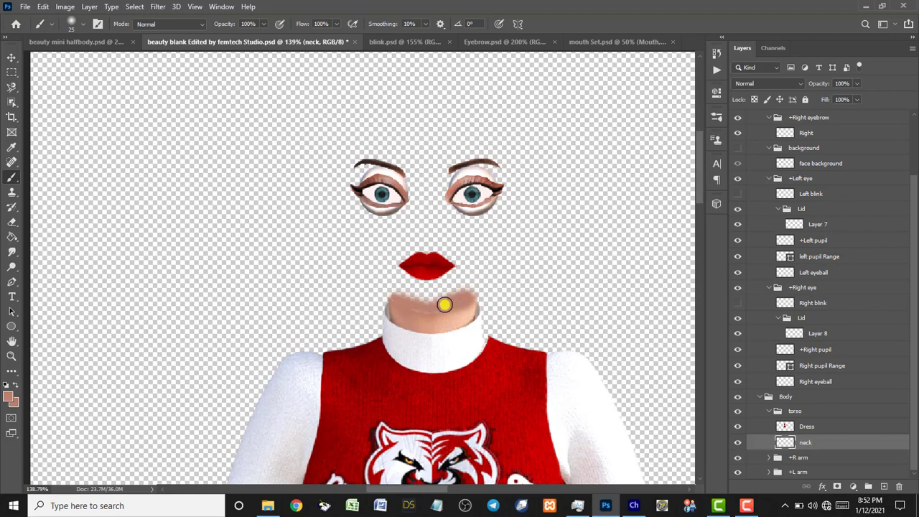
key("ctrl+z")
key("ctrl+z")
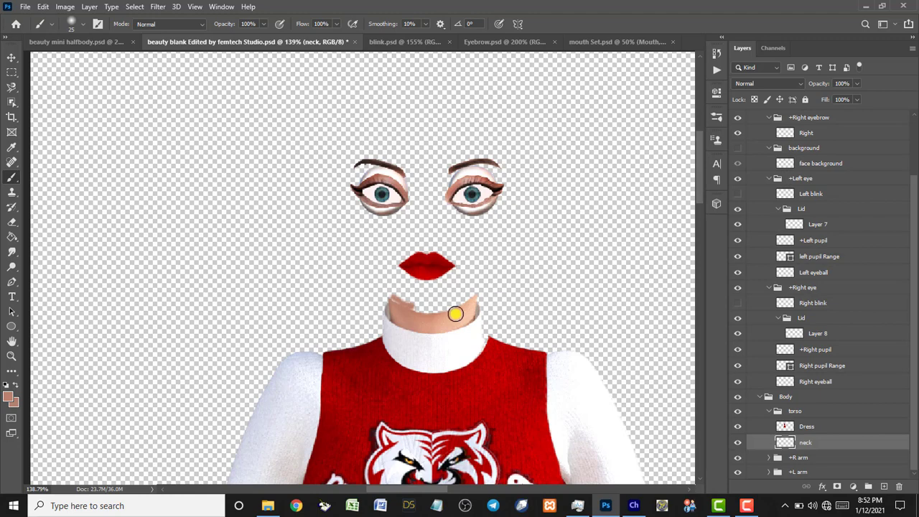
left_click(460, 314, "alt")
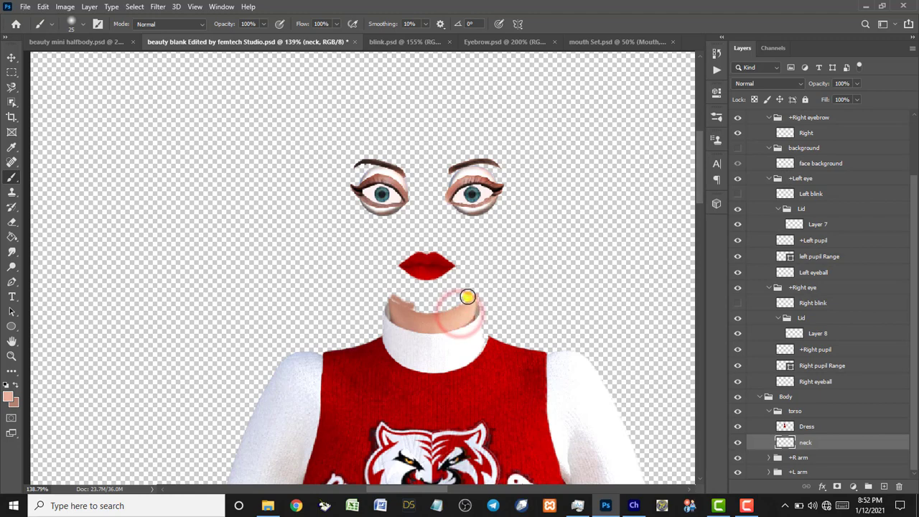
mouse_move(467, 296)
left_mouse_down()
mouse_move(441, 308)
mouse_move(469, 299)
mouse_move(409, 320)
mouse_move(399, 297)
mouse_move(406, 300)
mouse_move(394, 294)
mouse_move(418, 307)
left_mouse_up()
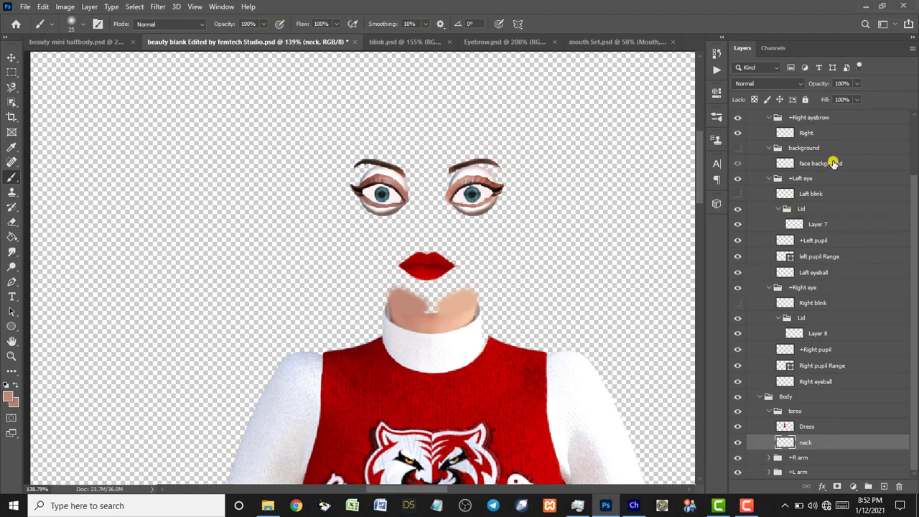
left_click(737, 147)
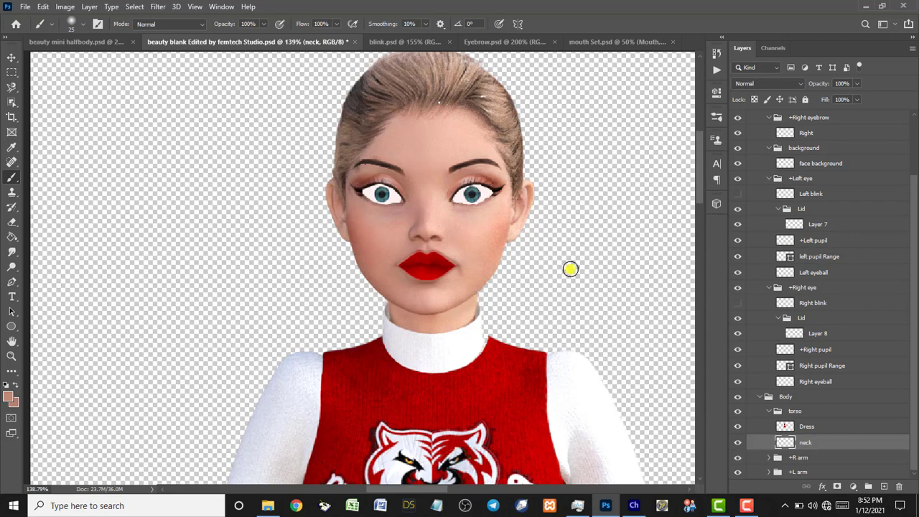
Fit the whole figure on screen and save beauty blank Edited by femtech Studio.psd.
left_click(12, 342)
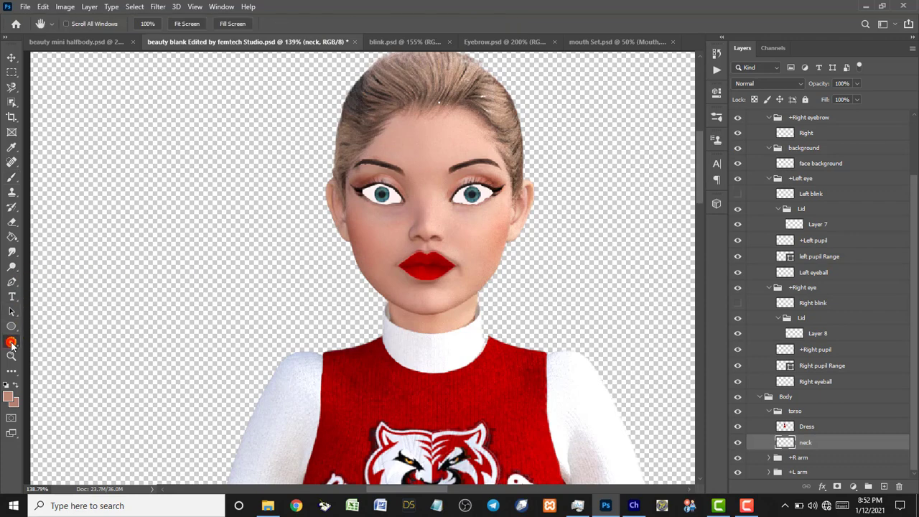
double_click(11, 342)
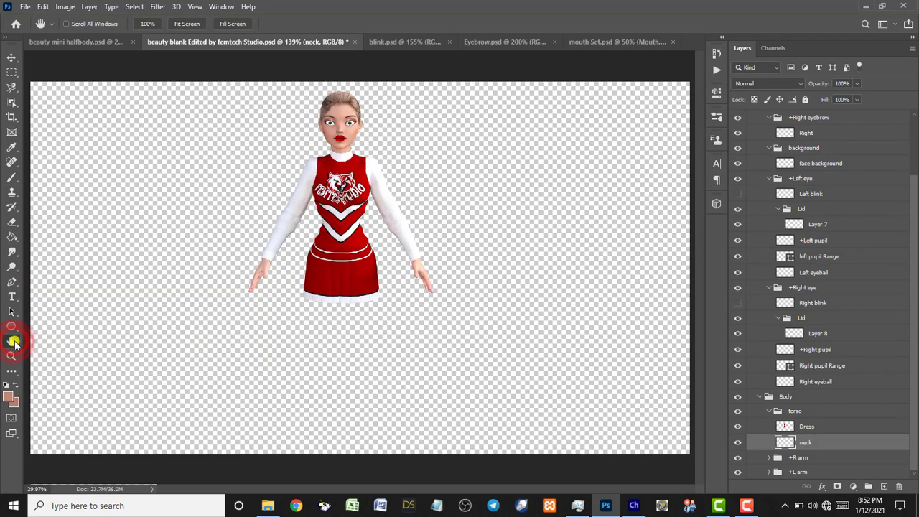
right_click(12, 342)
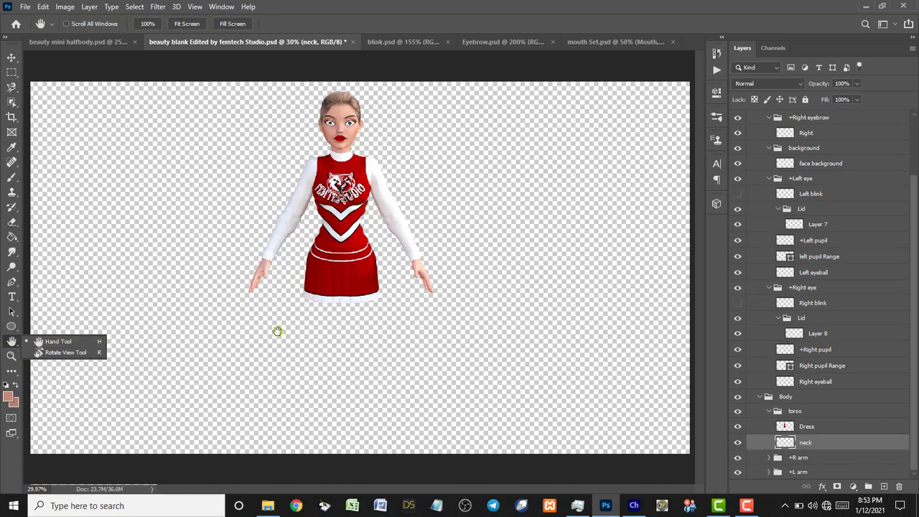
left_click(21, 7)
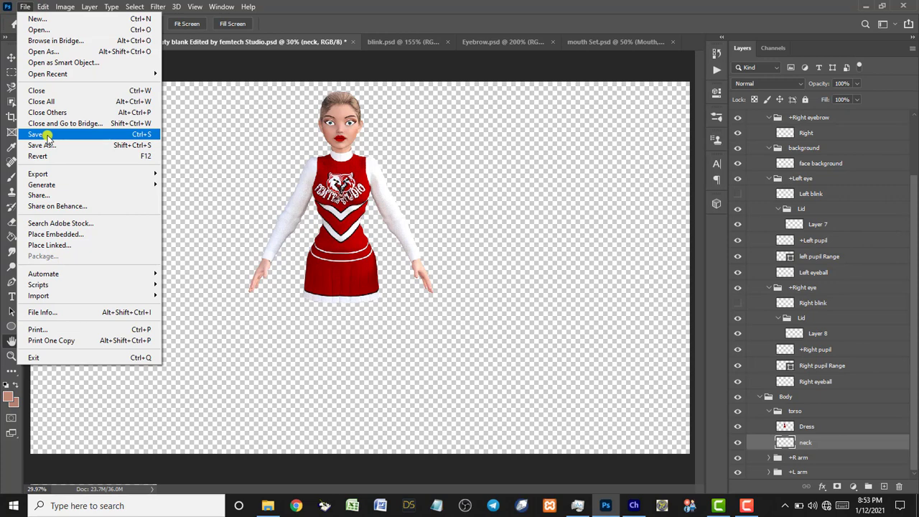
left_click(36, 134)
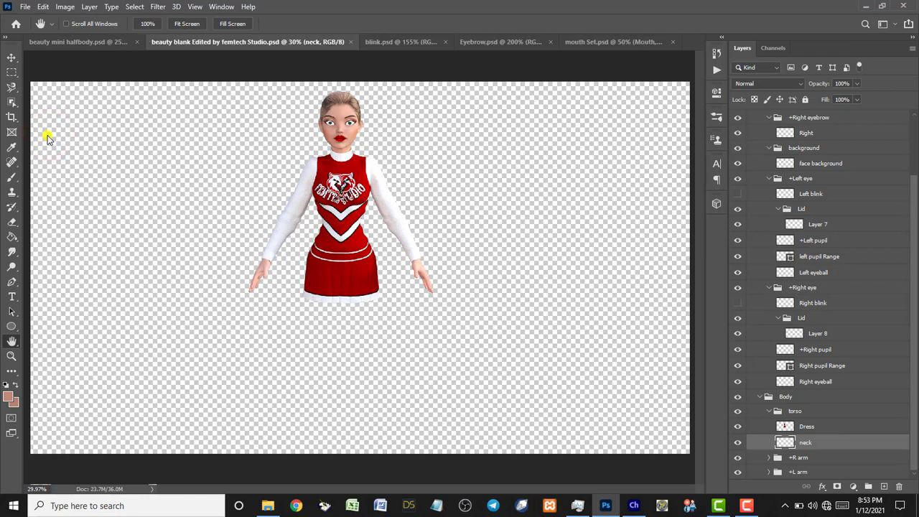
Switch to Character Animator's Record workspace showing the updated cheerleader puppet.
left_click(632, 506)
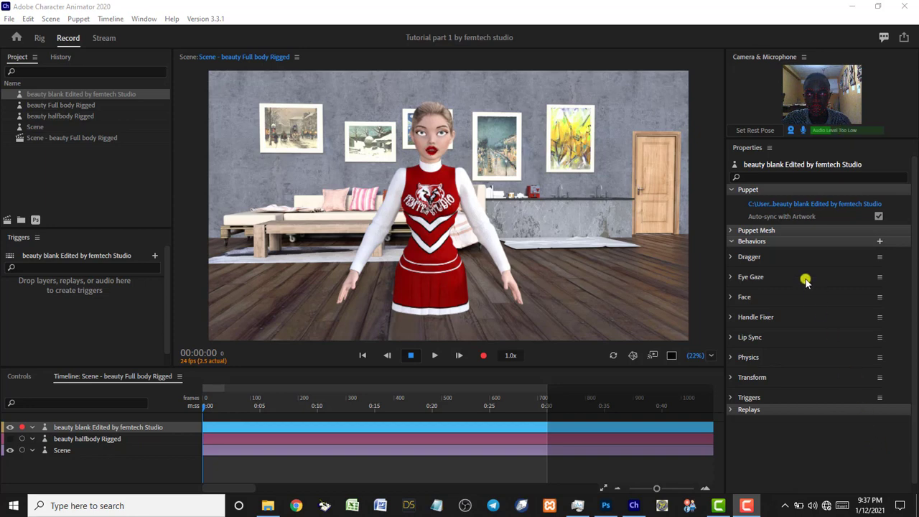
Use Set Rest Pose so the cheerleader's gaze recentres straight ahead.
left_click(754, 135)
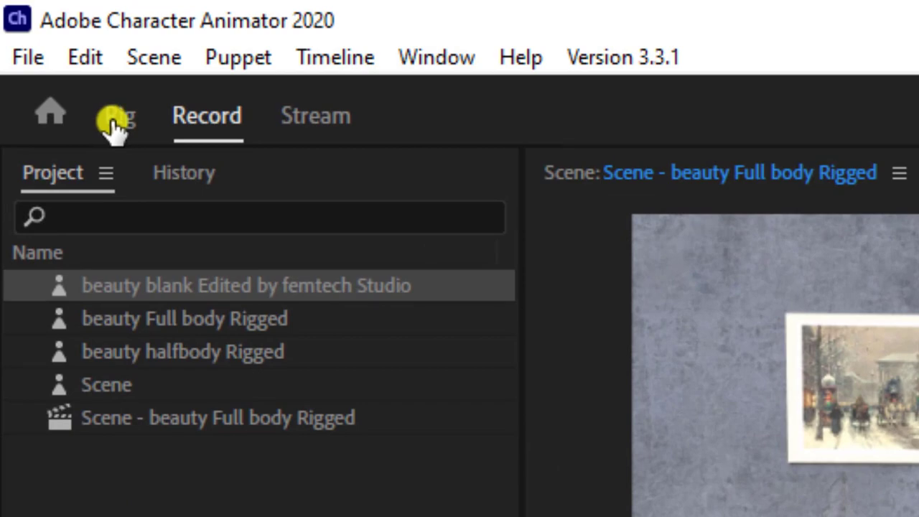
Open the cheerleader puppet in Rig and pan the canvas to show the whole figure.
left_click(112, 122)
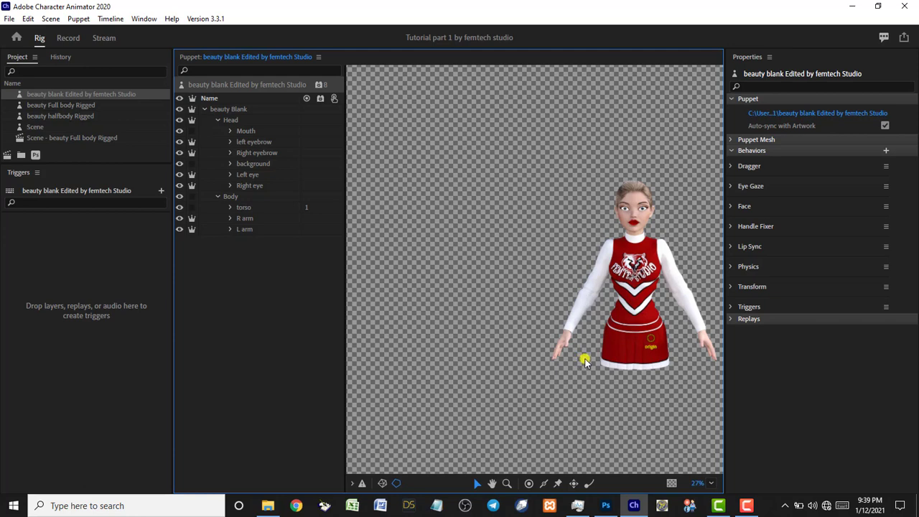
scroll(585, 362, "up", 3)
scroll(585, 361, "up", 1)
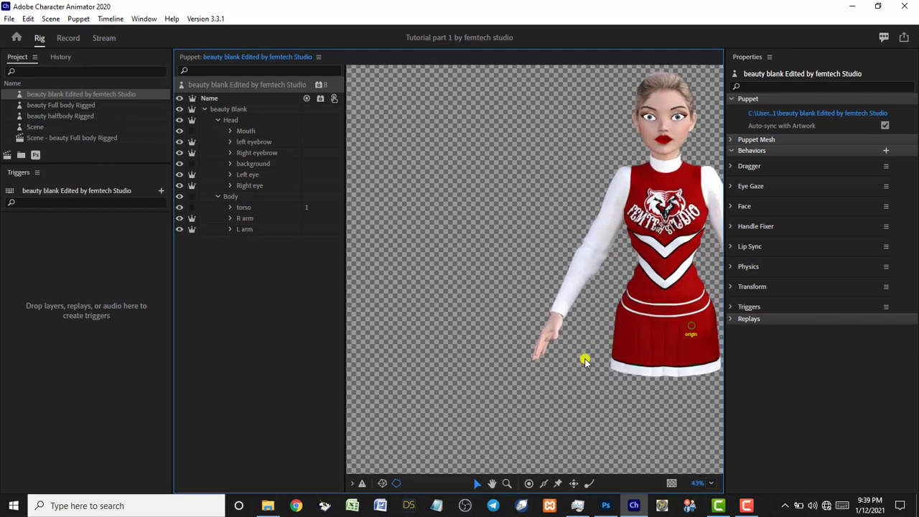
scroll(585, 359, "up", 2)
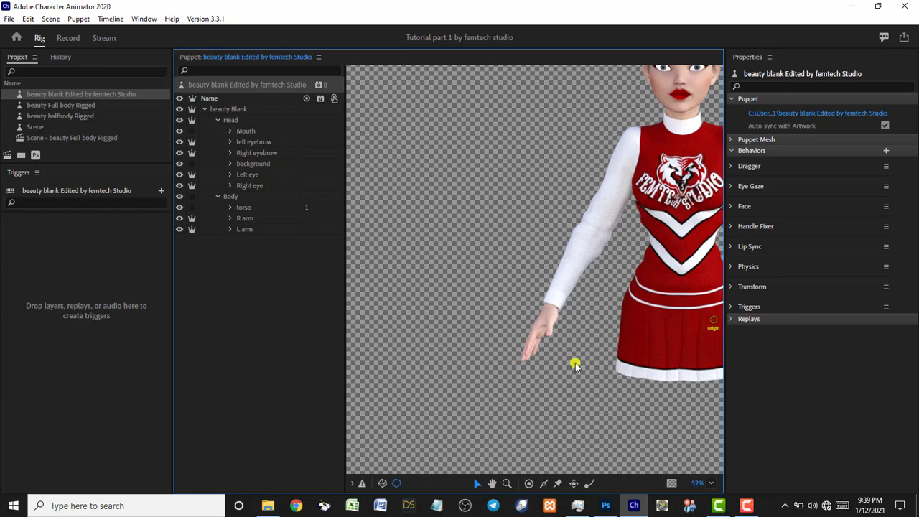
left_click(492, 483)
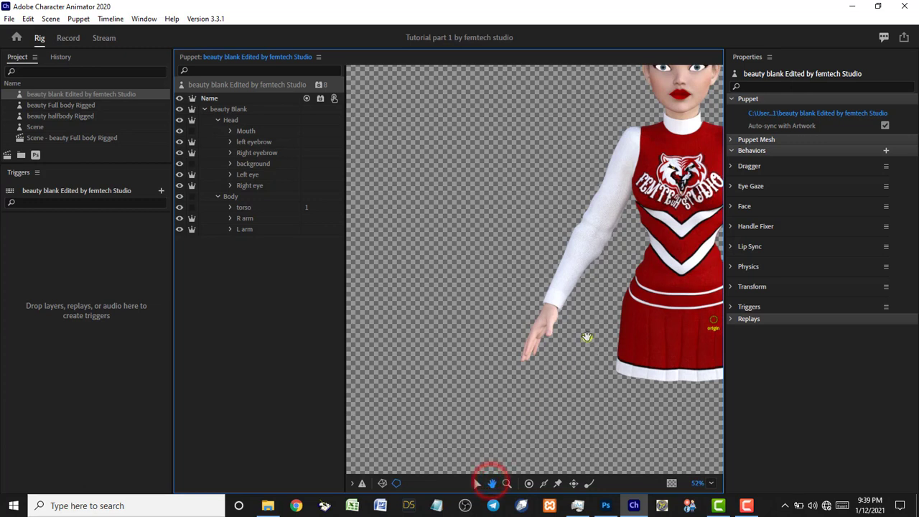
left_click_drag(595, 311, 451, 379)
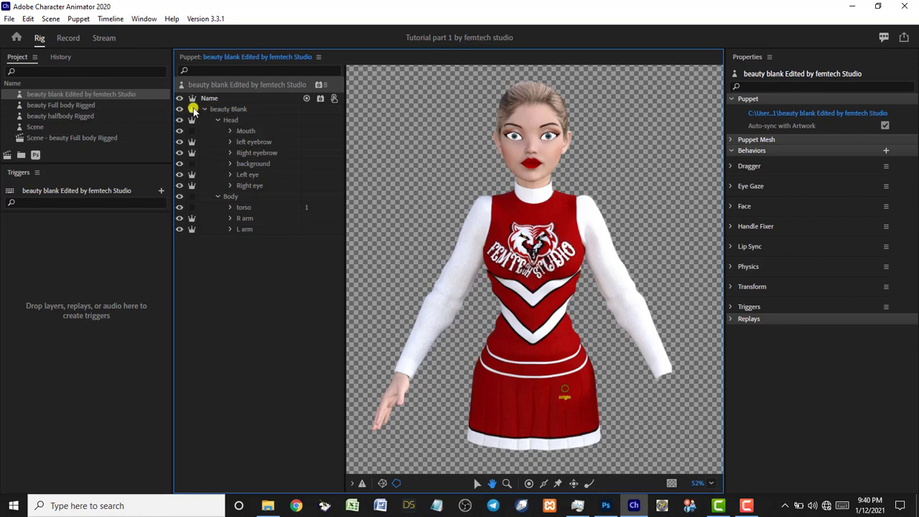
Select the top-level beauty Blank group and scroll Properties to its Tags section.
left_click(229, 176)
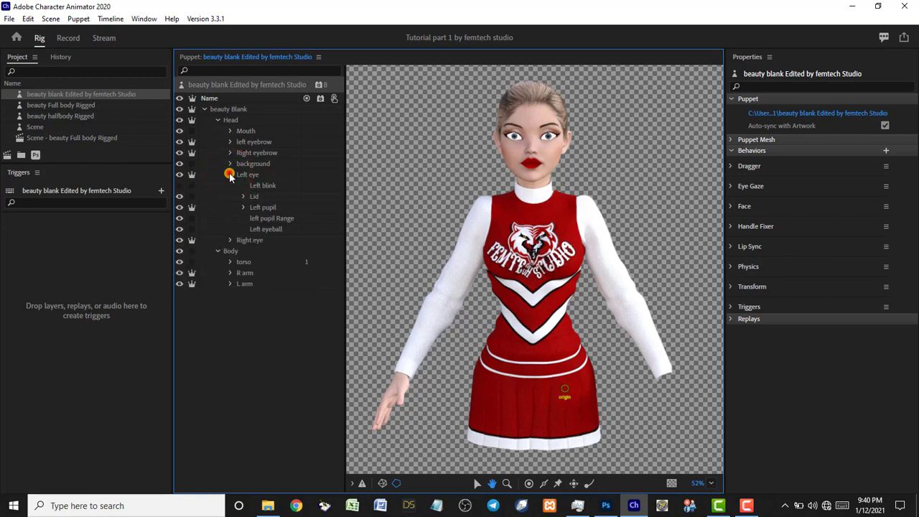
left_click(229, 175)
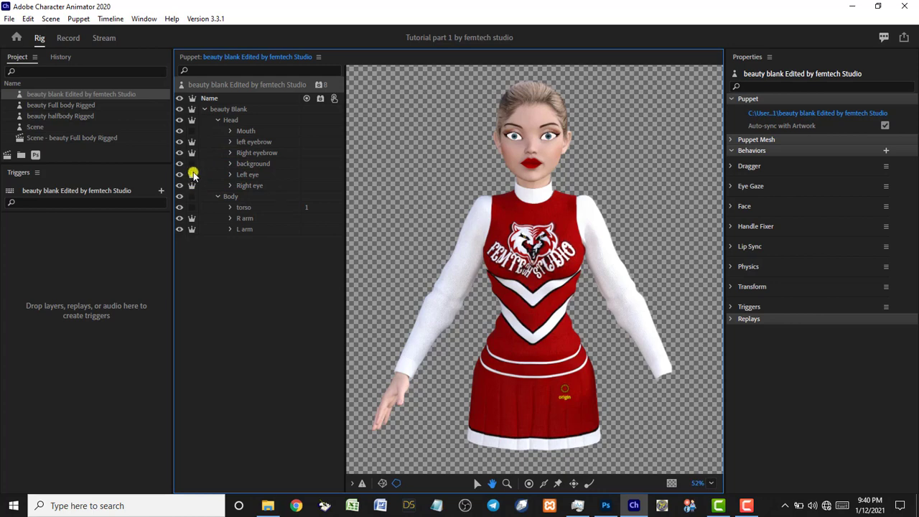
left_click(214, 108)
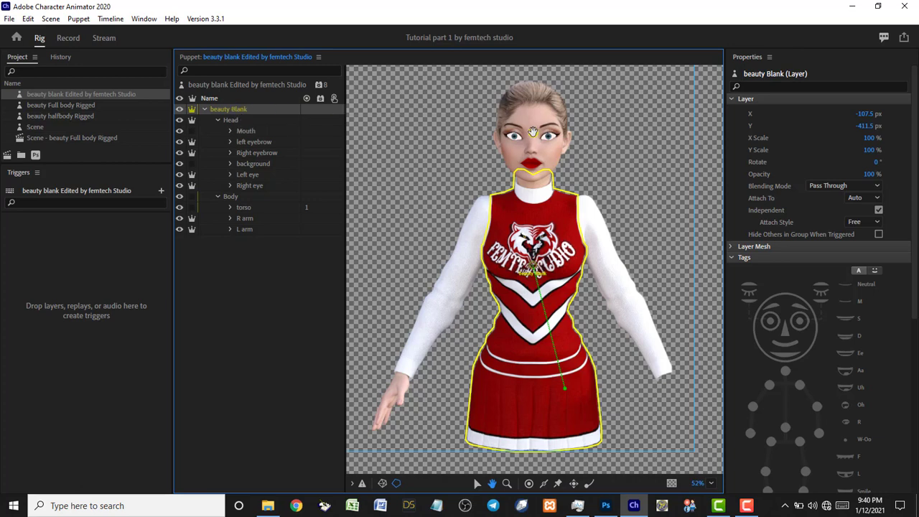
left_click_drag(914, 175, 915, 262)
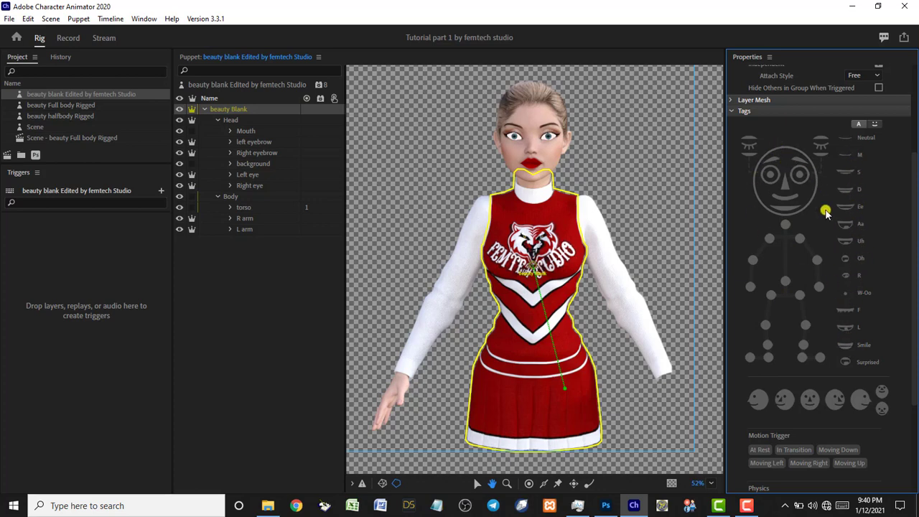
left_click(861, 124)
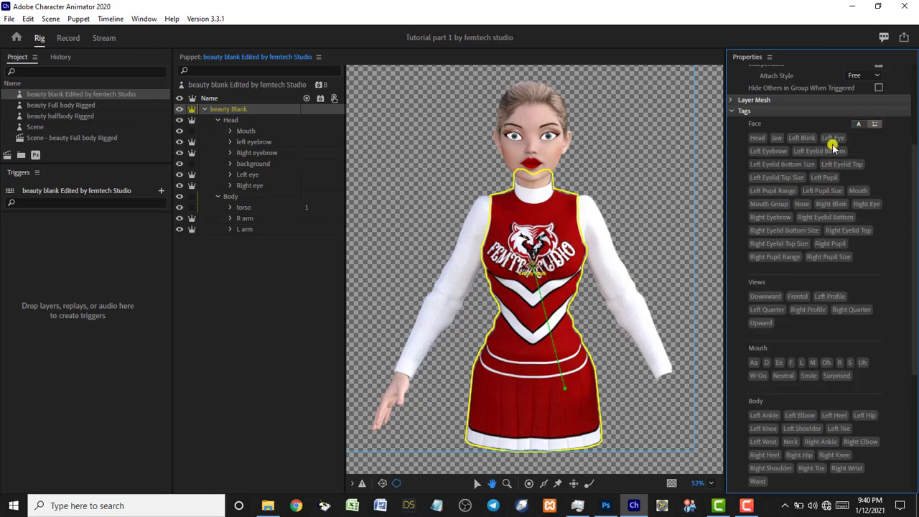
left_click(876, 125)
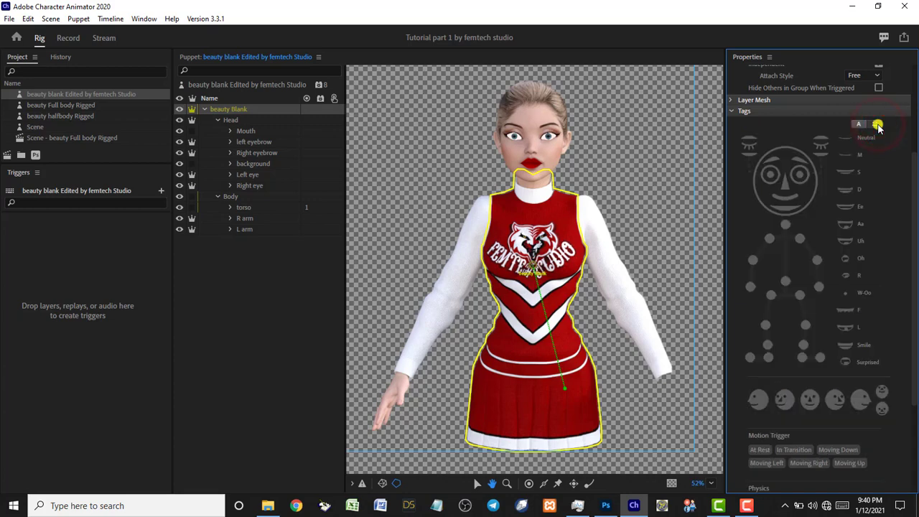
Lower the puppet's origin handle slightly on the chest and select the Head group.
left_click(476, 483)
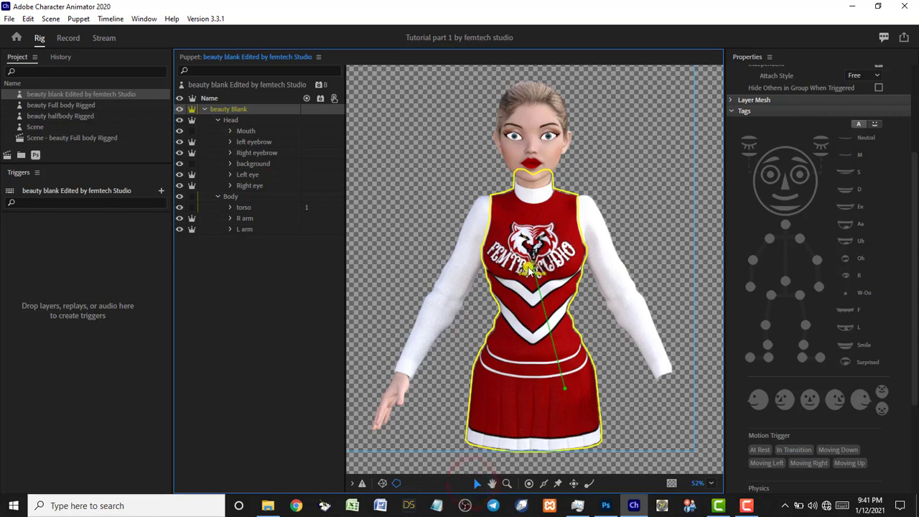
left_click_drag(532, 268, 537, 295)
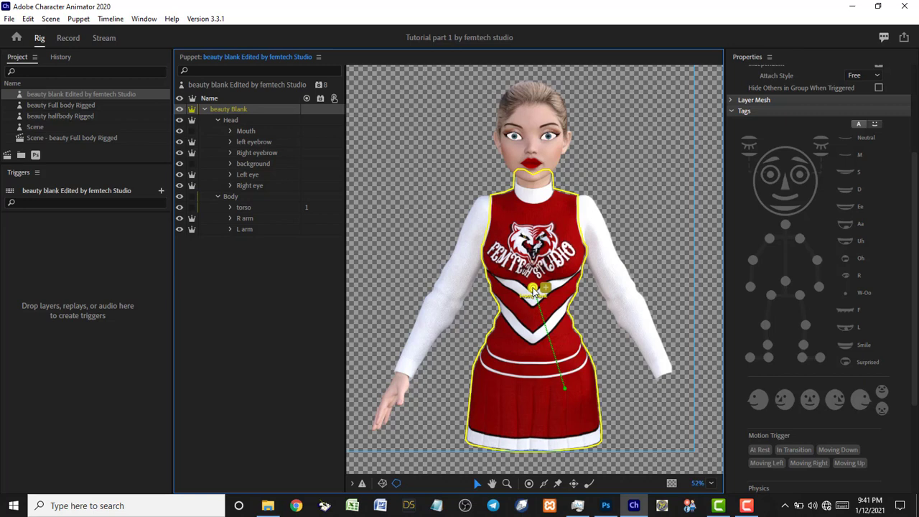
left_click(246, 120)
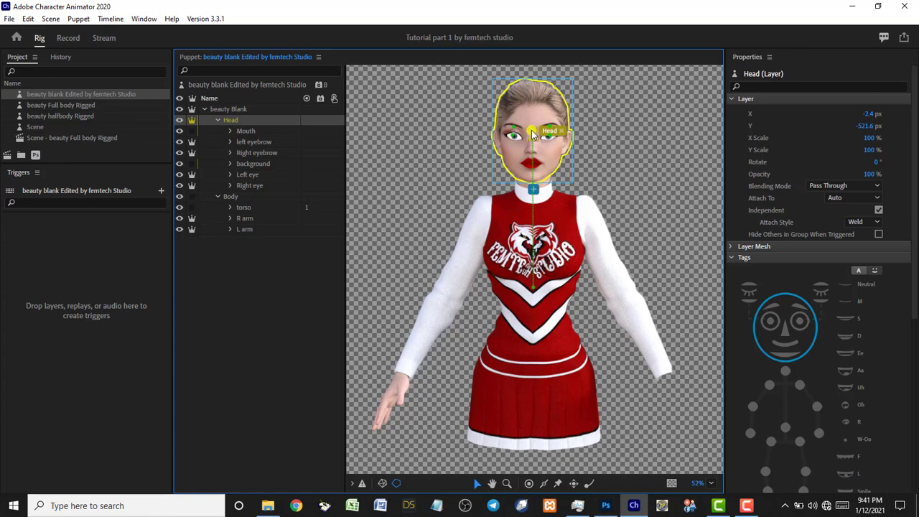
Drag the Head handle from the eyes down to the top of the neck and add the Neck tag.
left_click_drag(532, 130, 533, 169)
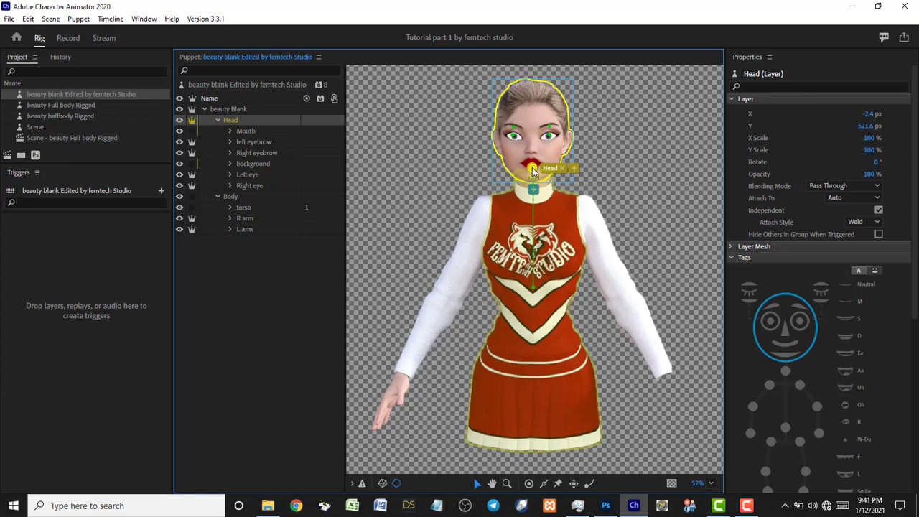
left_click_drag(533, 170, 532, 177)
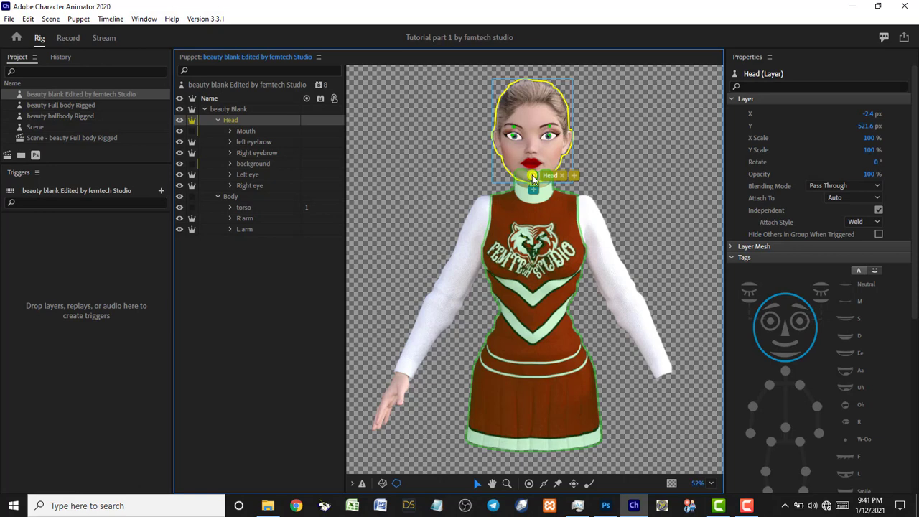
left_click_drag(532, 174, 532, 183)
left_click_drag(532, 183, 533, 183)
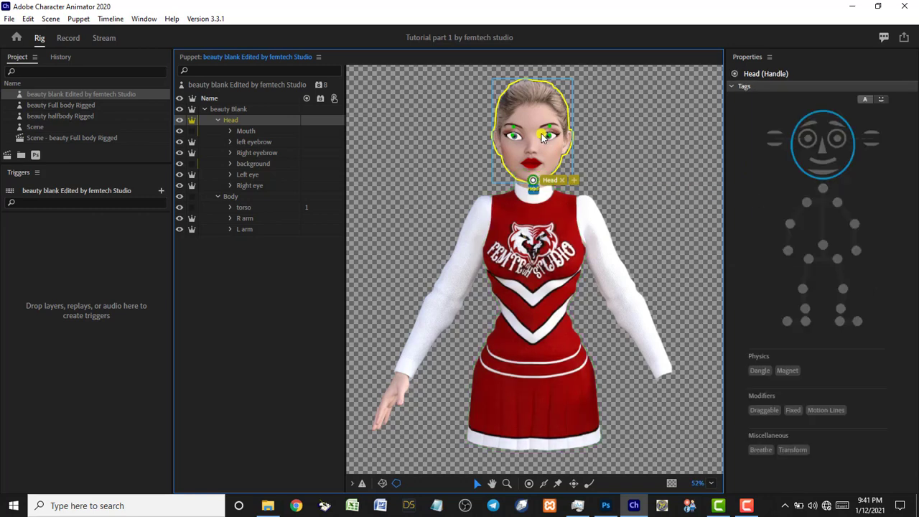
left_click(823, 189)
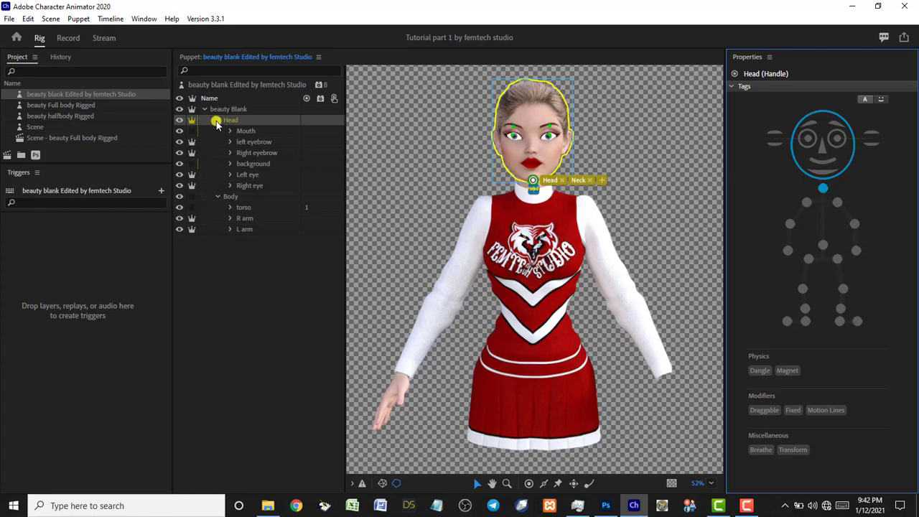
left_click(241, 132)
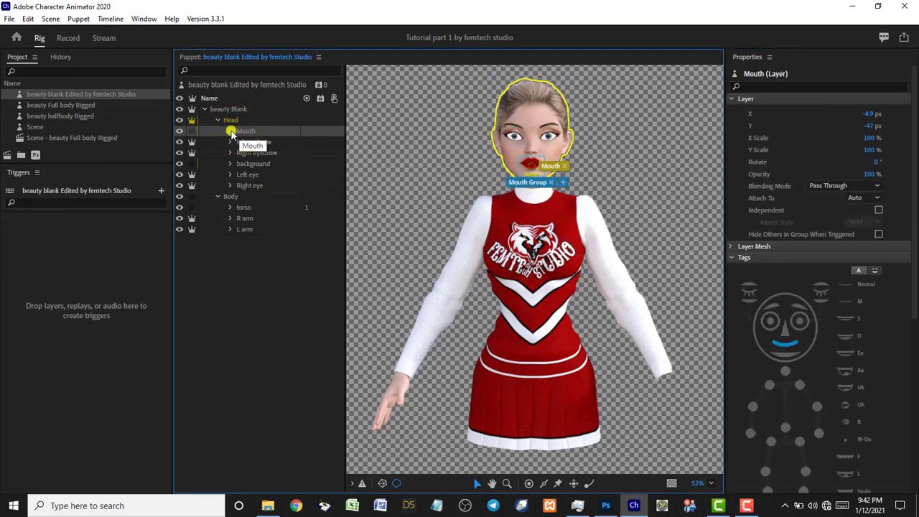
Tag the Mouth layers nuetral, M and S with the Neutral, M and S viseme tags.
left_click(230, 131)
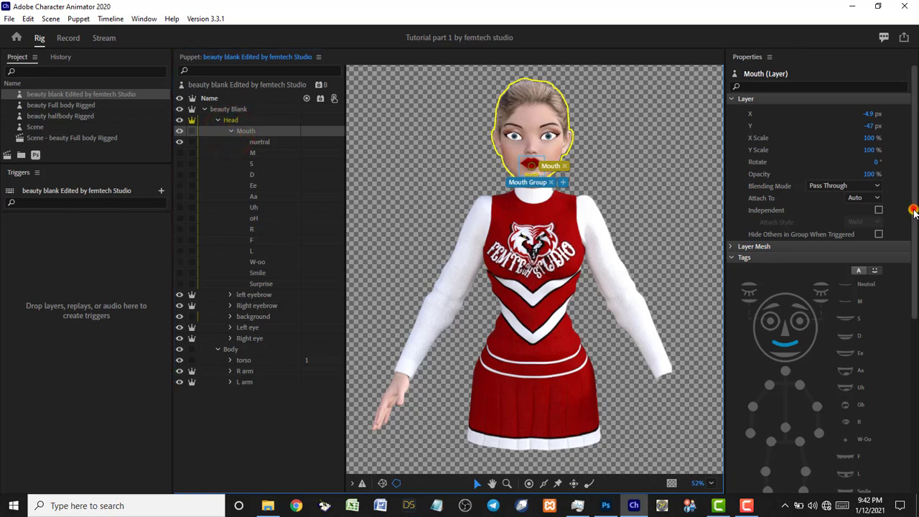
left_click_drag(916, 209, 910, 295)
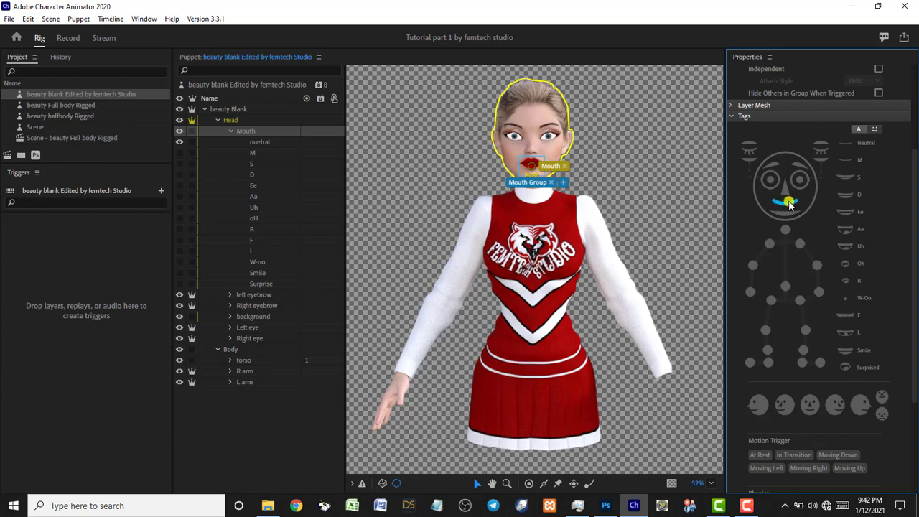
left_click(264, 143)
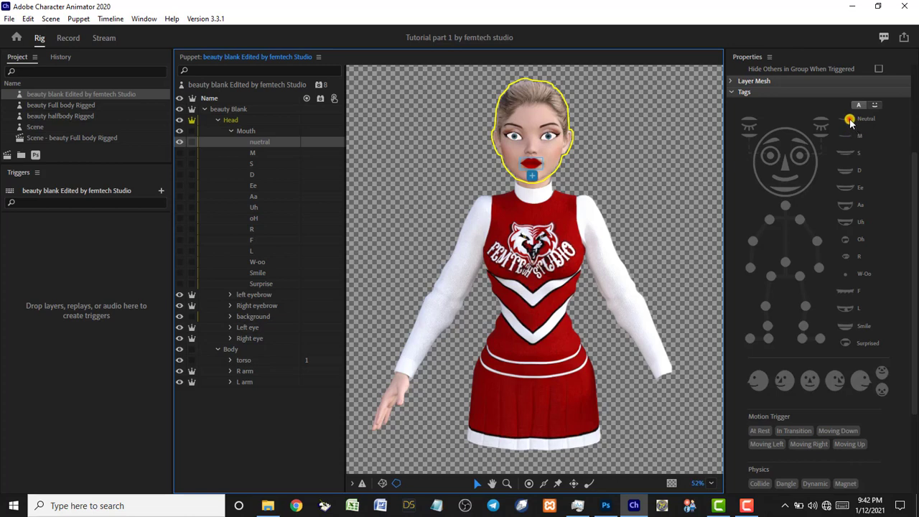
left_click(849, 121)
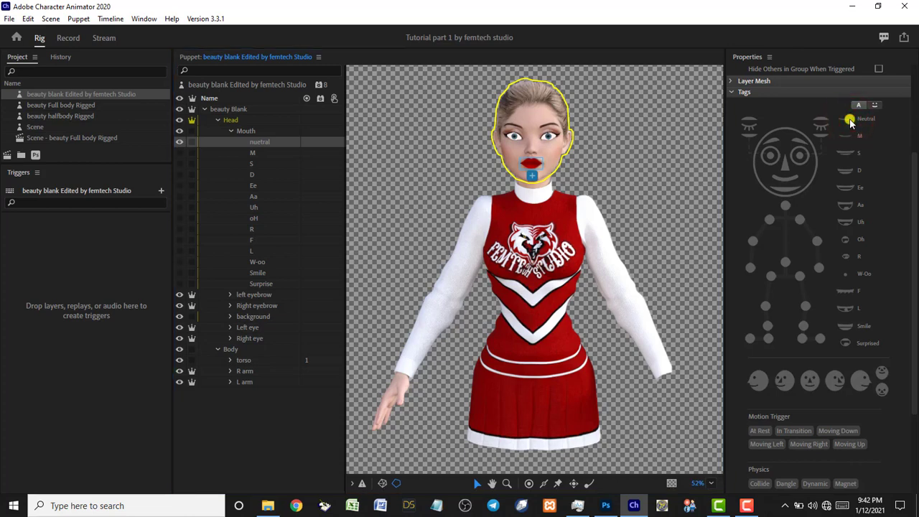
left_click(850, 122)
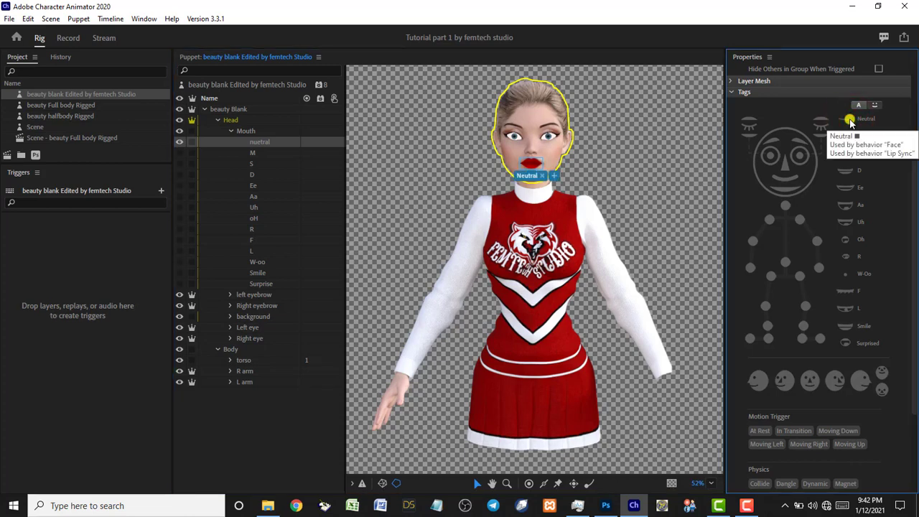
left_click(262, 153)
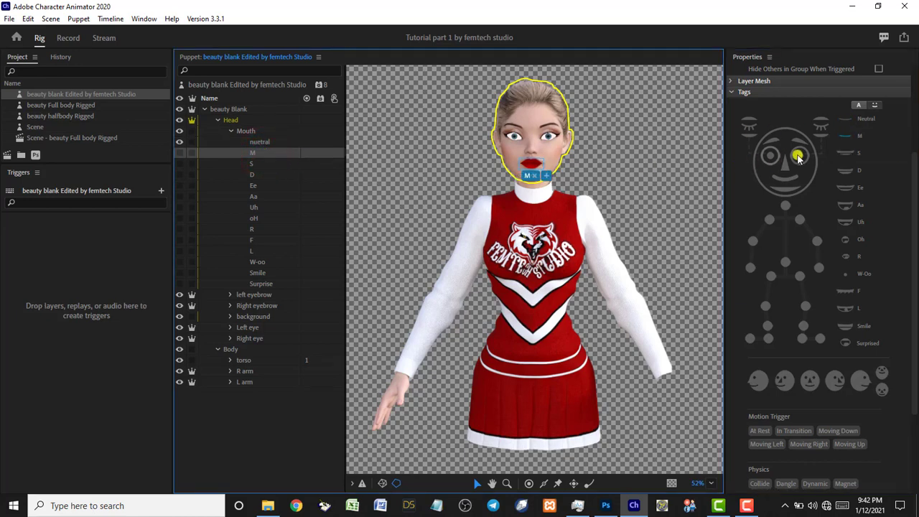
left_click(844, 138)
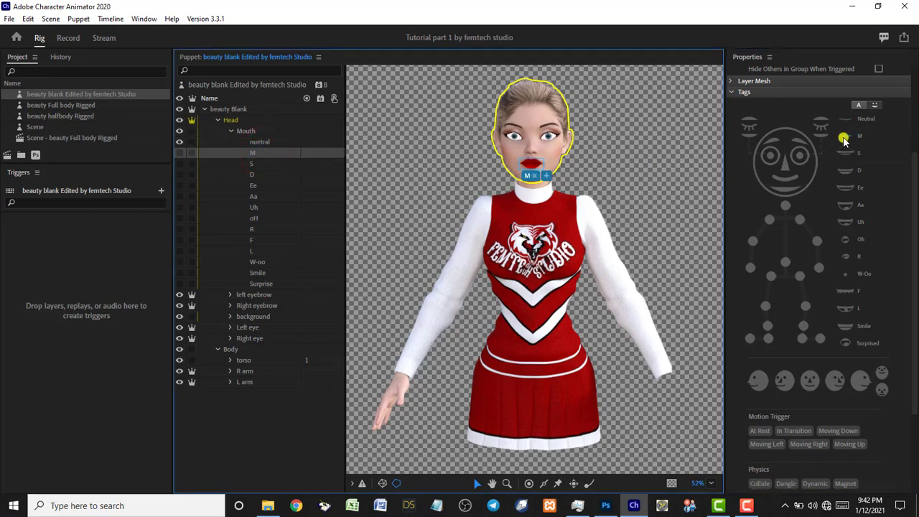
left_click(253, 165)
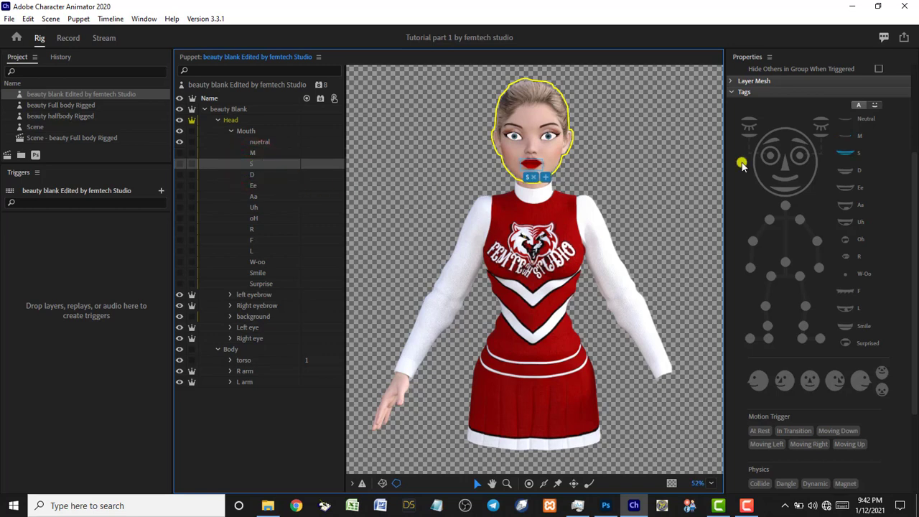
left_click(846, 160)
left_click(229, 132)
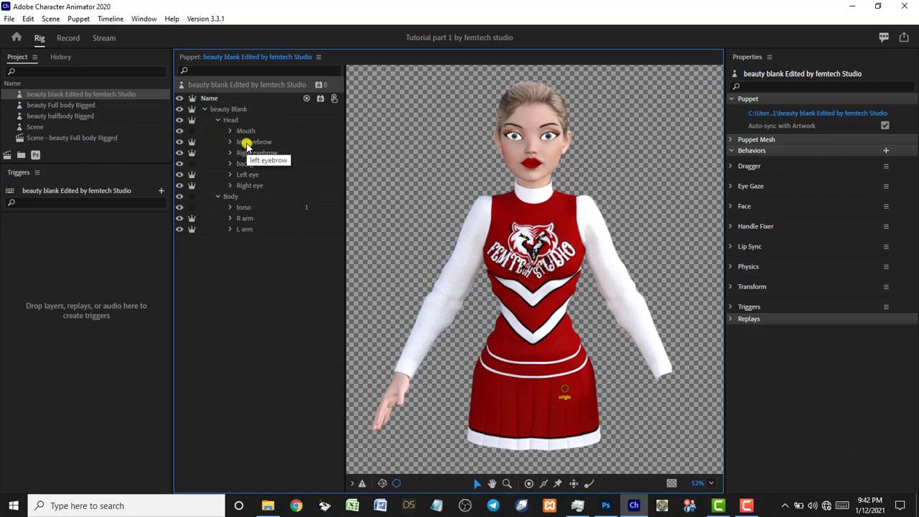
Check the Left and Right Eyebrow tags, then select the Left eye layer to view its tags.
left_click(247, 144)
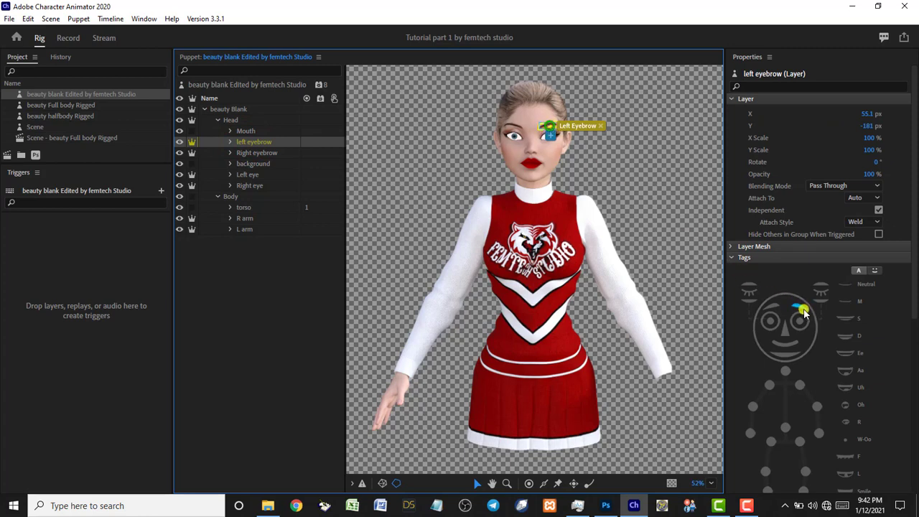
left_click(246, 154)
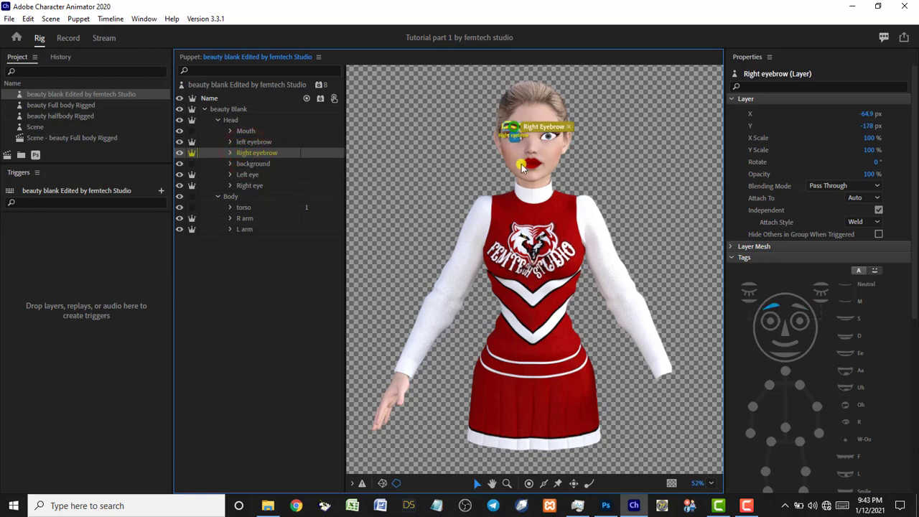
left_click(244, 176)
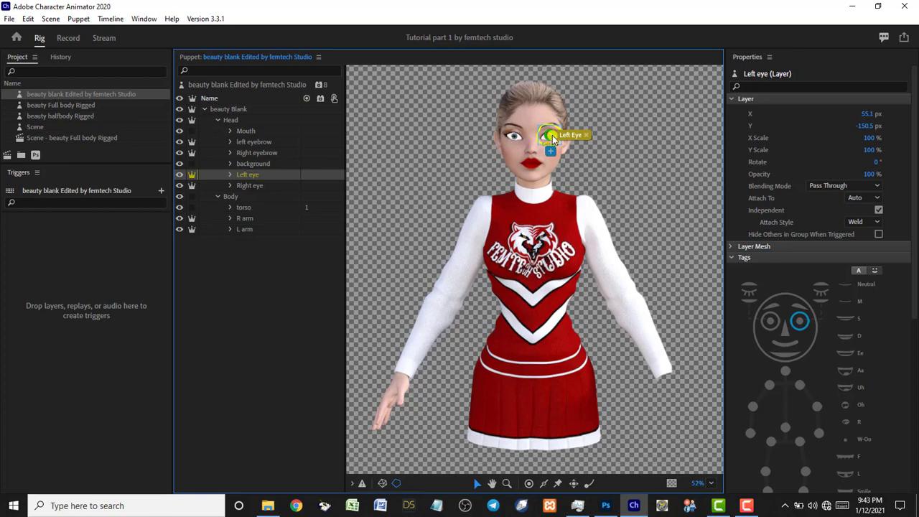
scroll(552, 135, "up", 4)
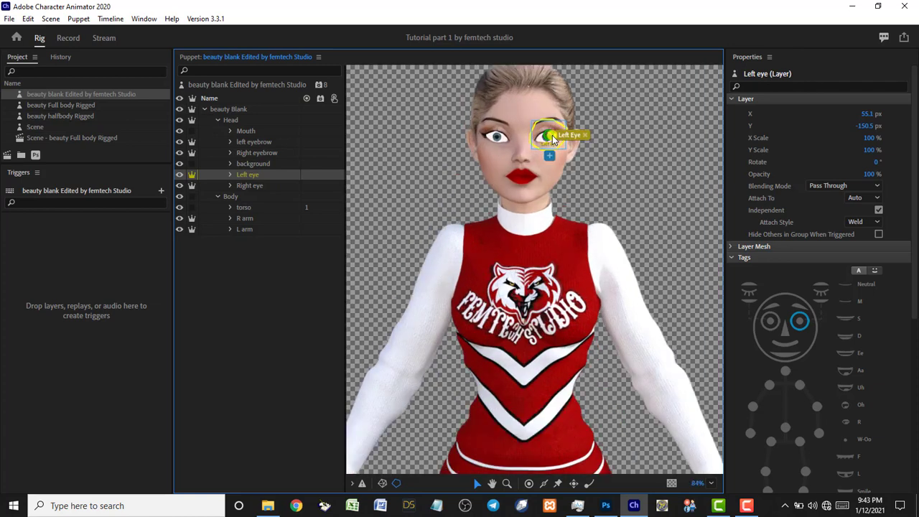
scroll(552, 135, "up", 1)
scroll(552, 135, "up", 2)
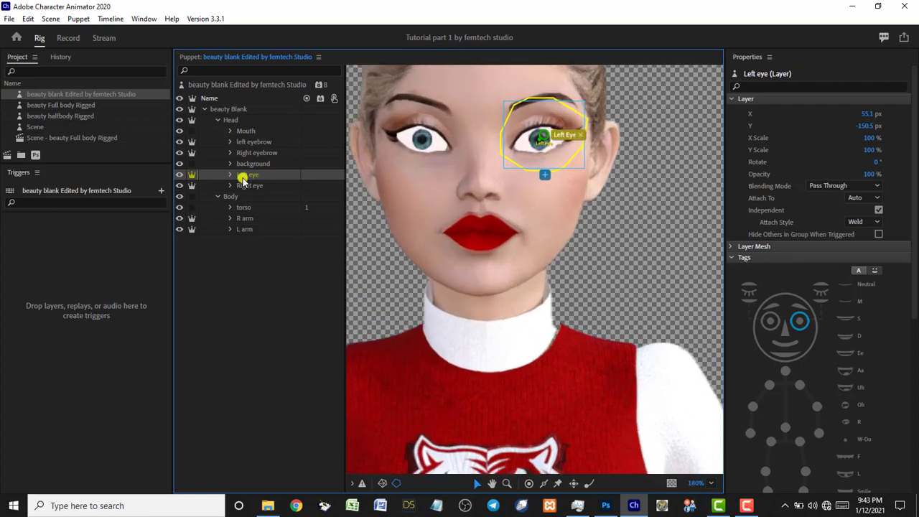
left_click(545, 140)
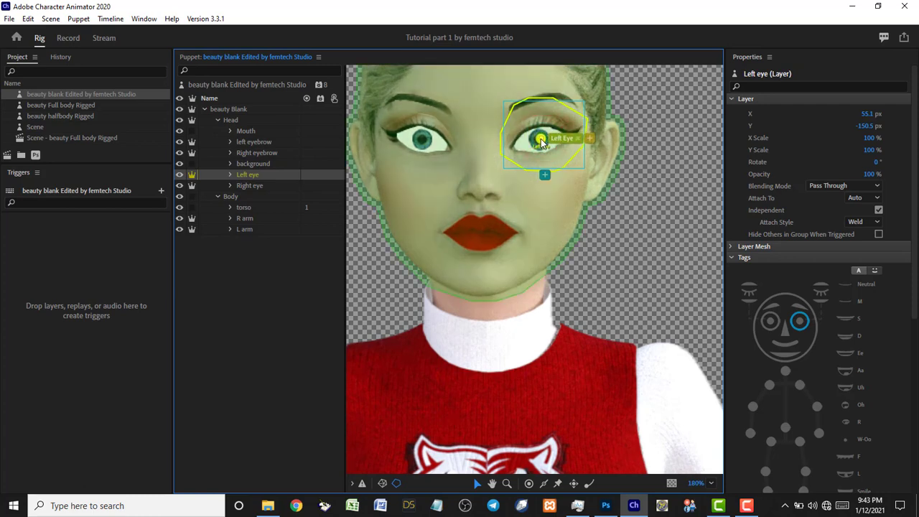
left_click(230, 176)
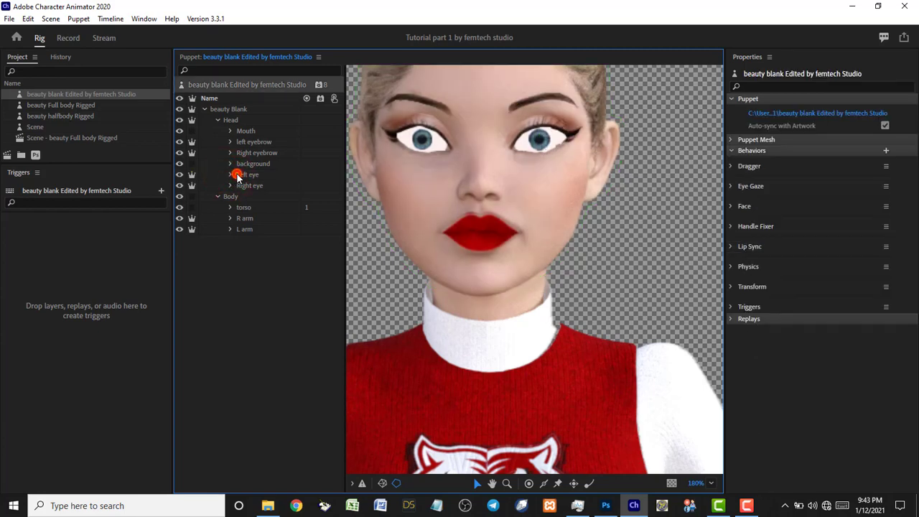
left_click(230, 175)
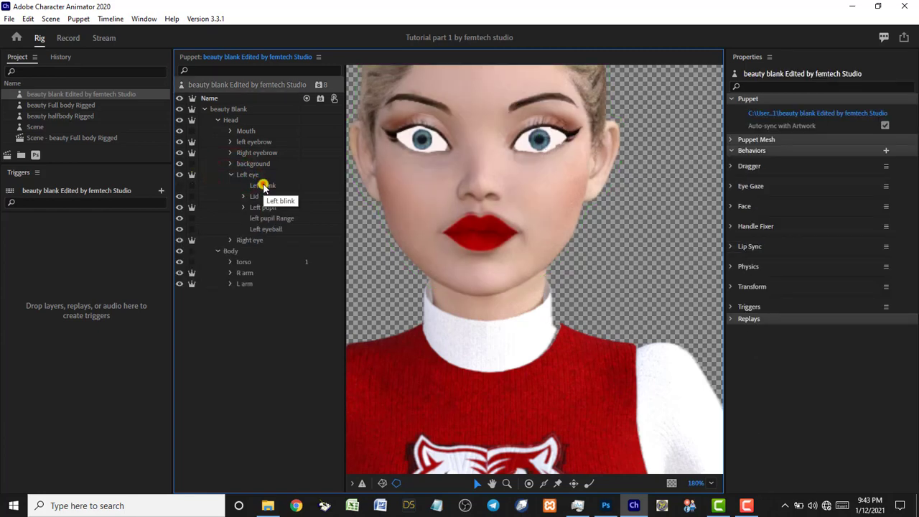
left_click(263, 186)
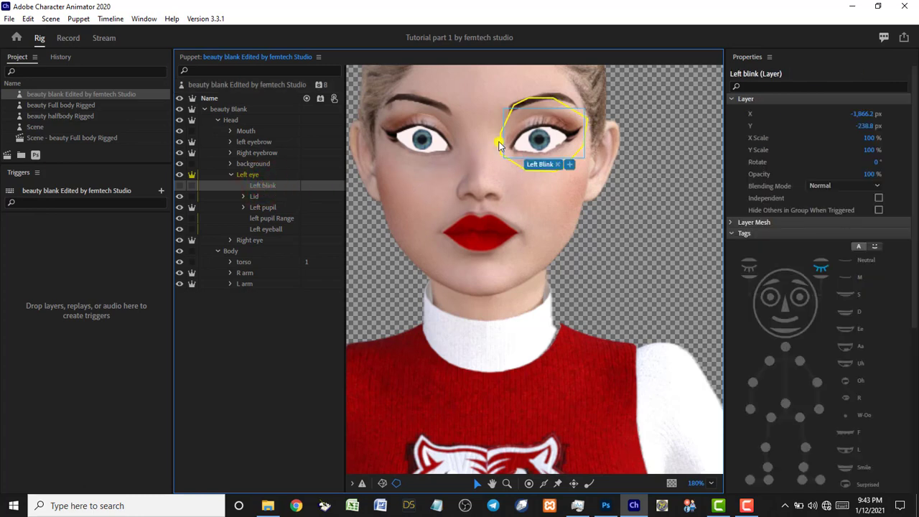
left_click(256, 195)
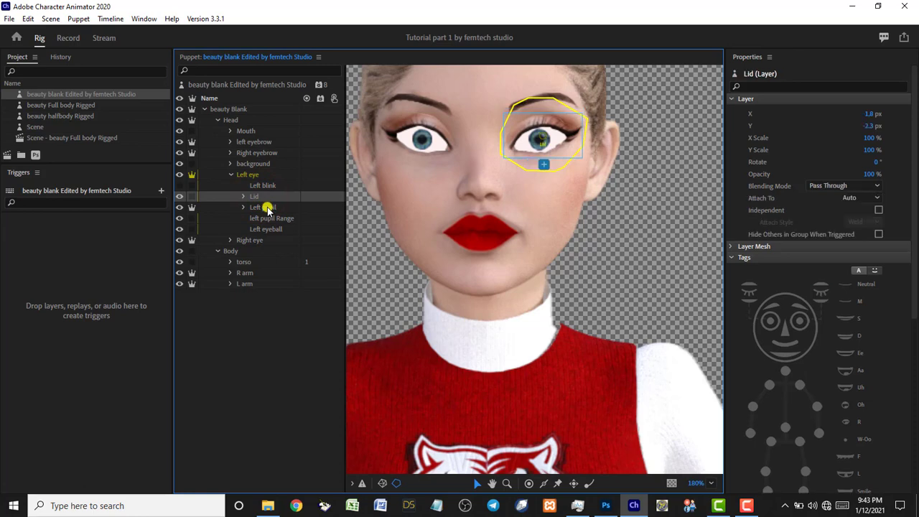
left_click(266, 207)
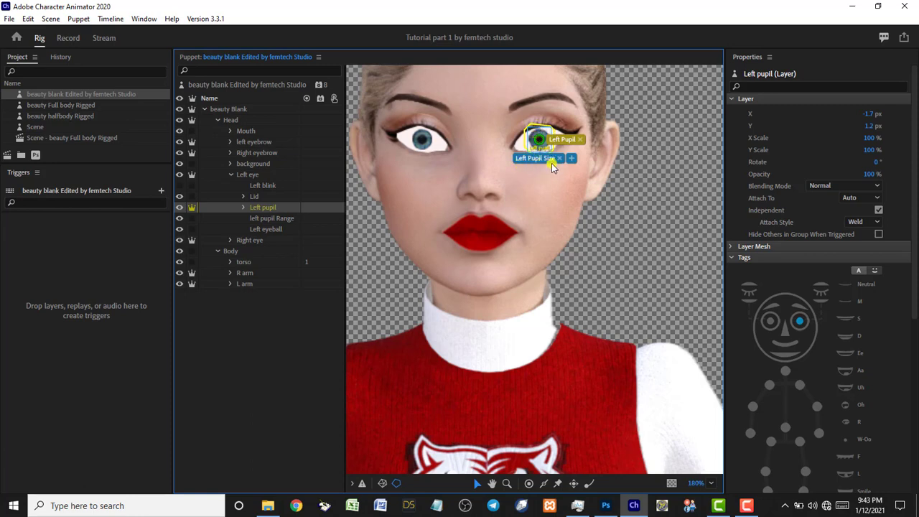
left_click(265, 220)
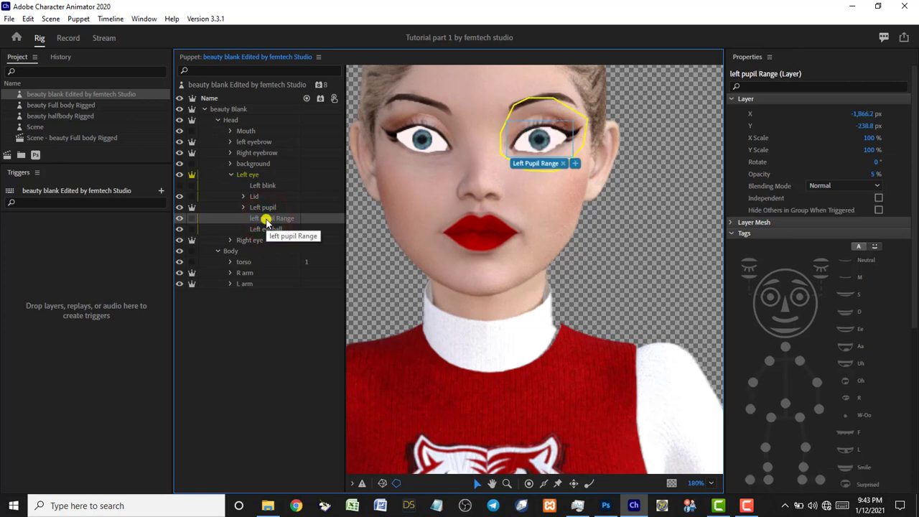
left_click(265, 229)
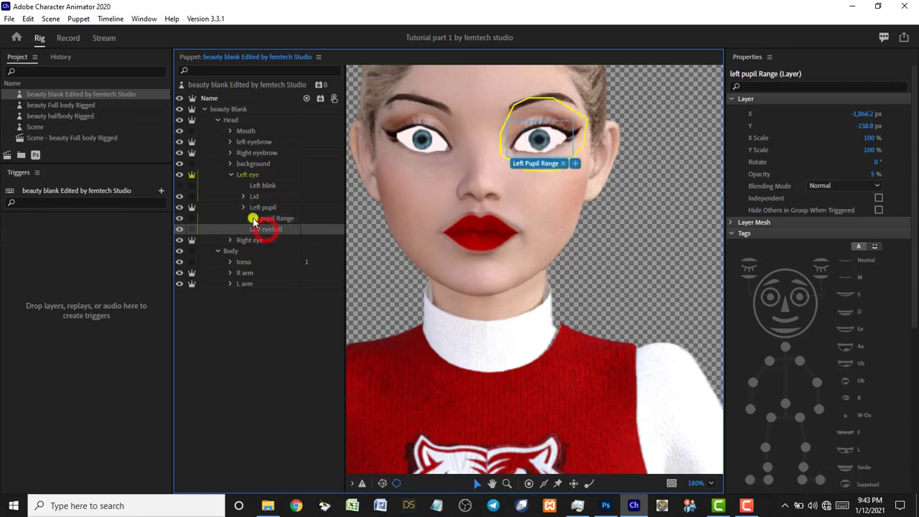
left_click(230, 174)
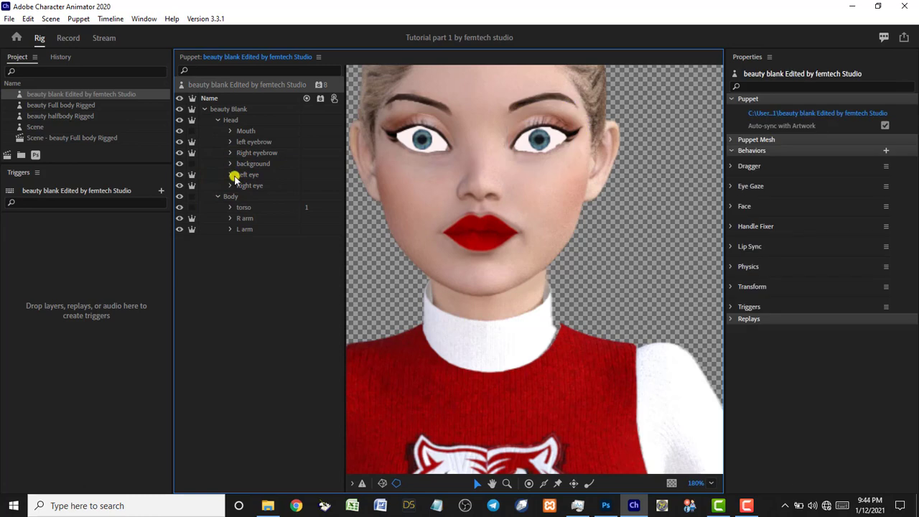
left_click(244, 186)
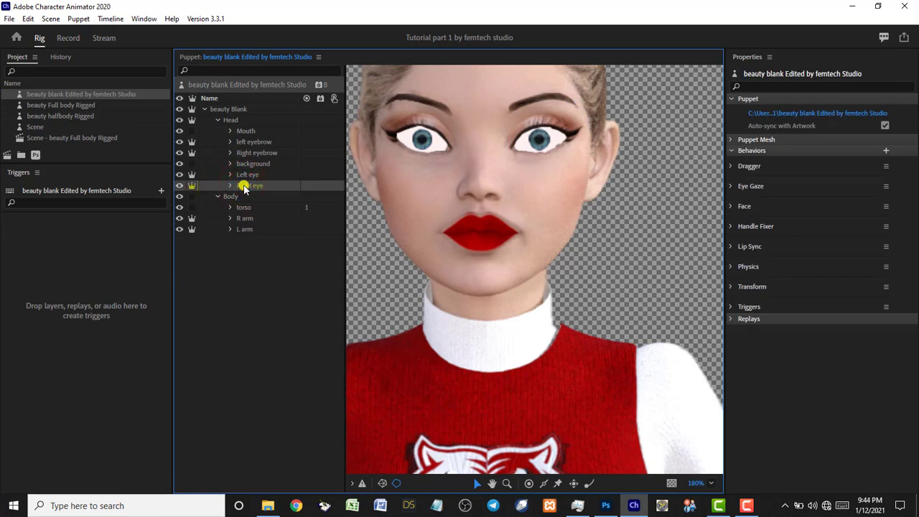
left_click(415, 138)
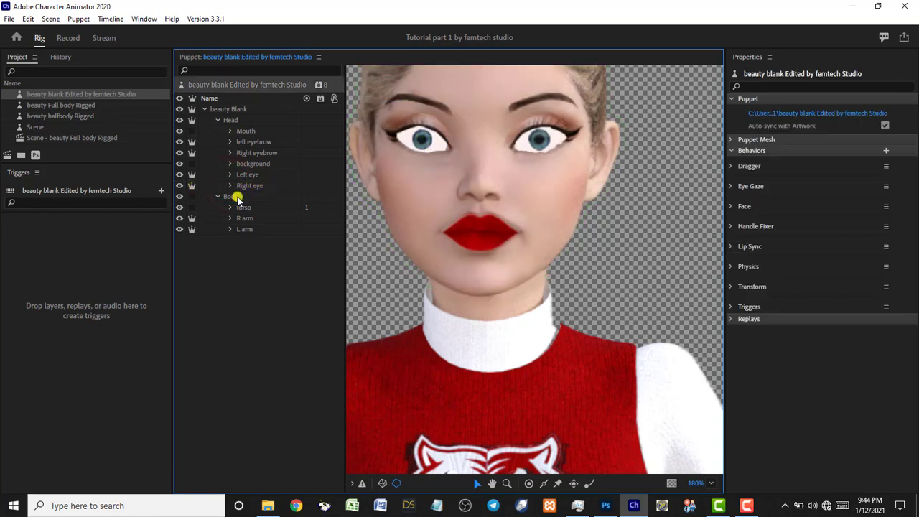
Select the Body group and zoom out until the whole cheerleader puppet is centred in view.
left_click(237, 197)
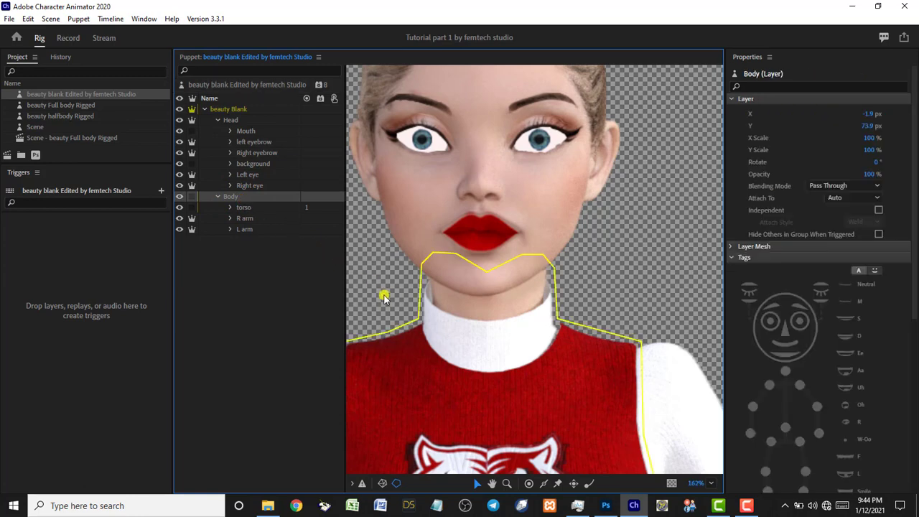
scroll(384, 298, "down", 5)
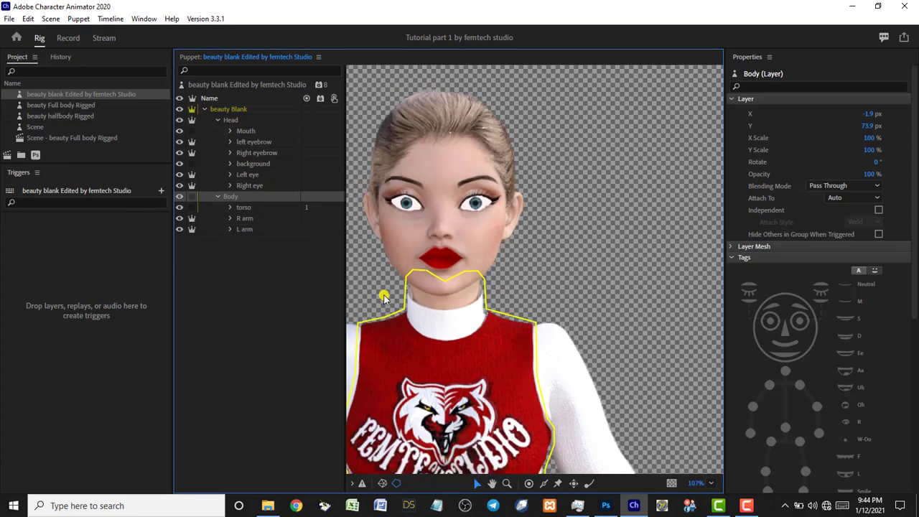
scroll(384, 298, "down", 2)
scroll(384, 298, "down", 1)
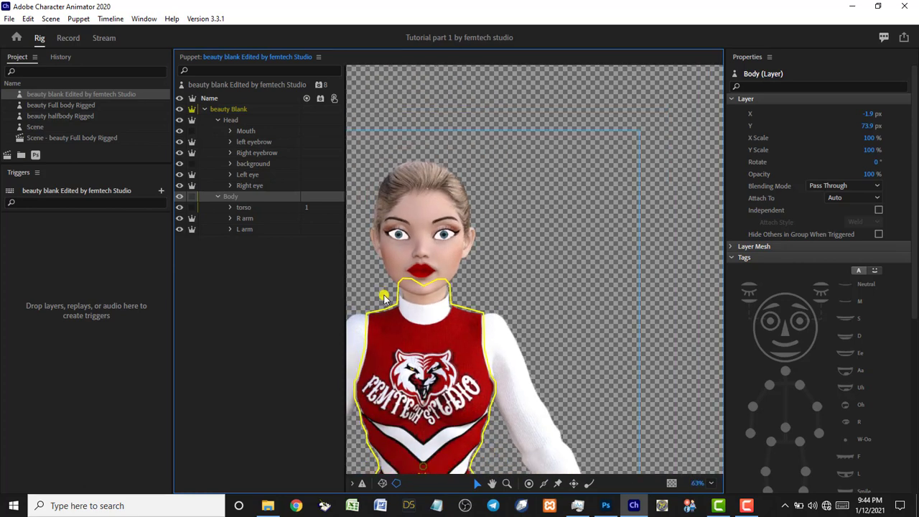
scroll(384, 298, "down", 1)
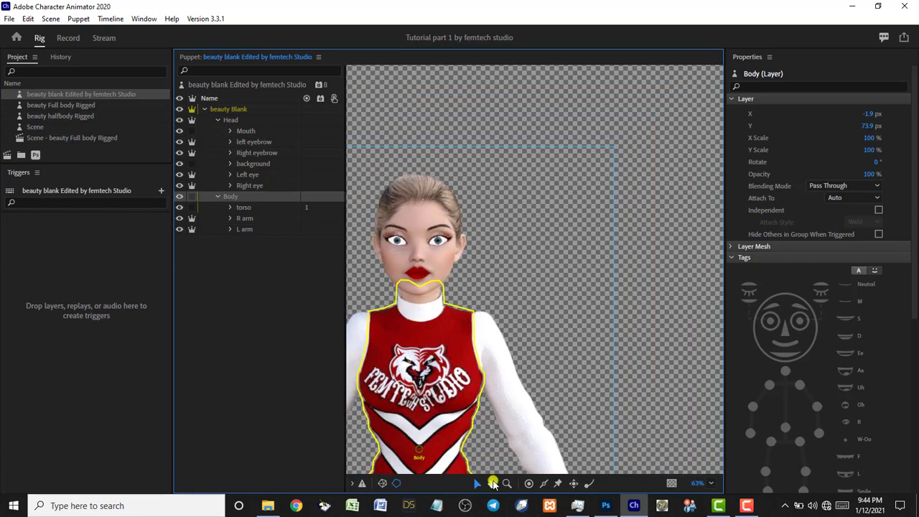
left_click(493, 483)
left_click_drag(516, 310, 596, 169)
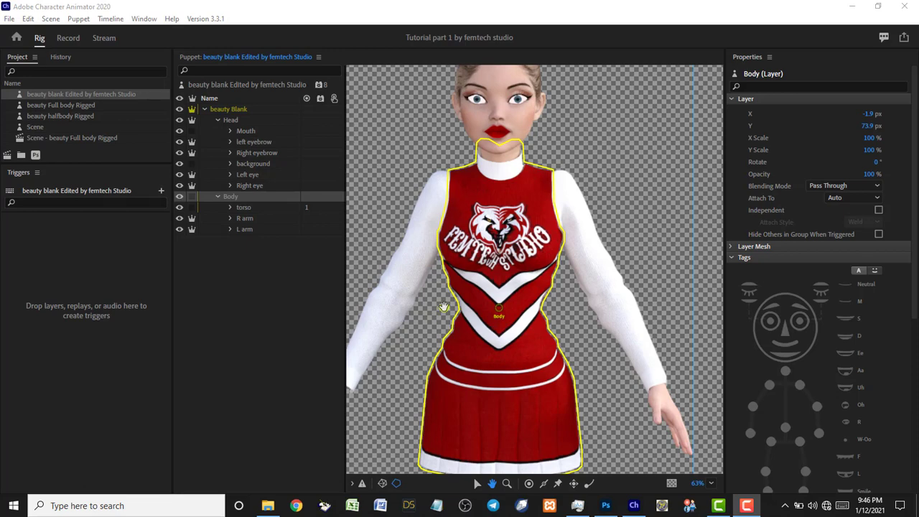
scroll(435, 302, "down", 3)
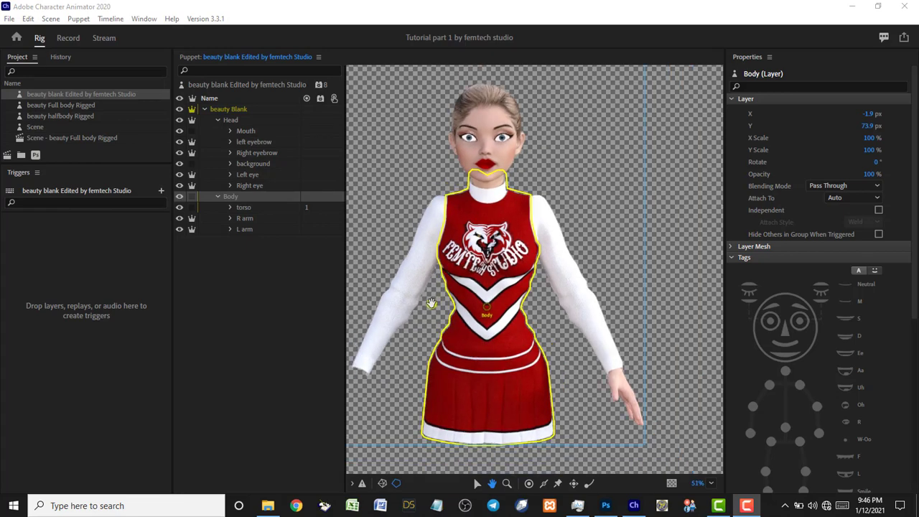
key("ctrl")
left_click_drag(431, 306, 469, 301)
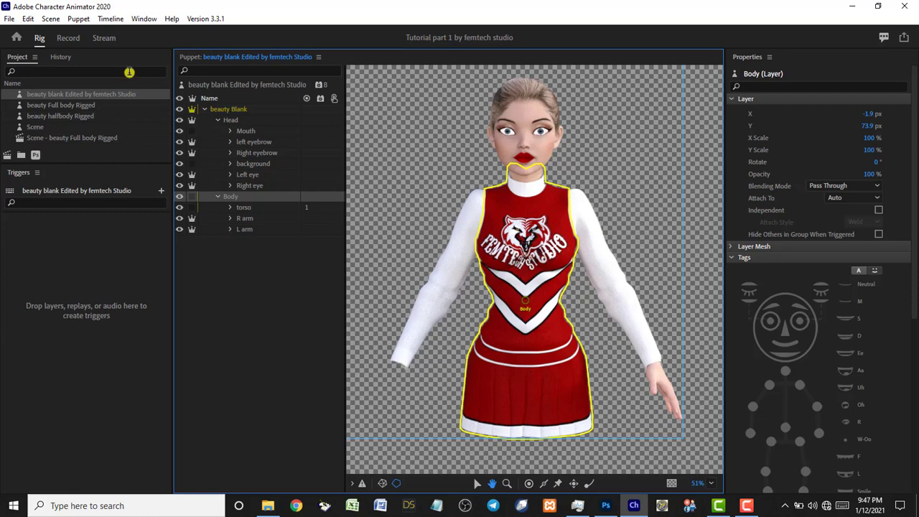
left_click(69, 39)
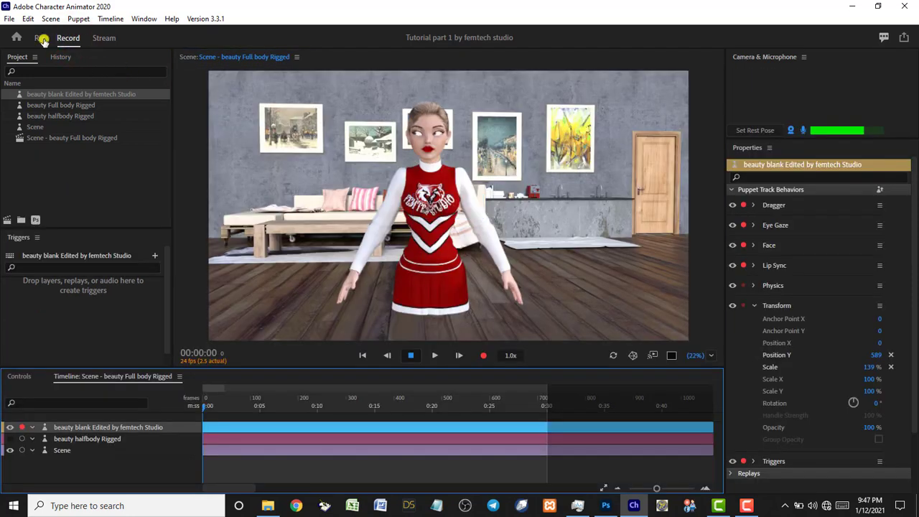
left_click(42, 39)
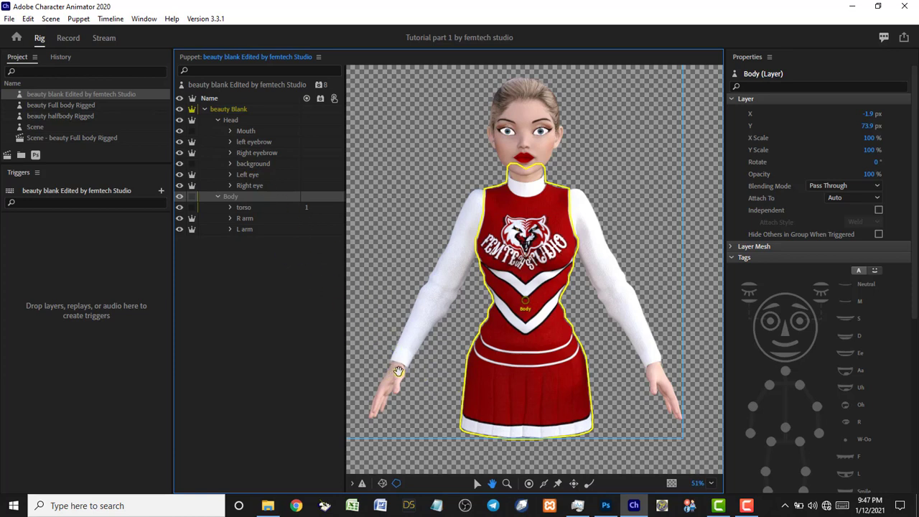
Move the R arm layer's origin handle up to where the arm meets the shoulder.
left_click_drag(910, 287, 915, 372)
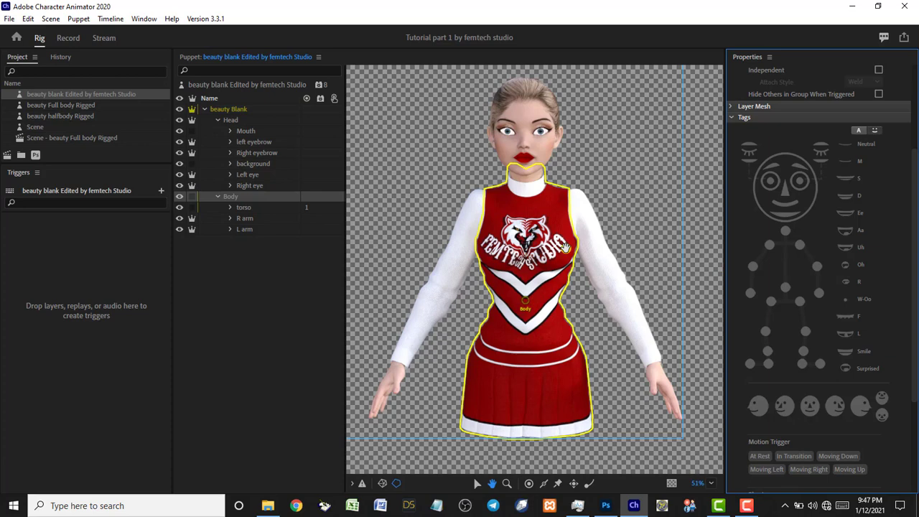
left_click(245, 219)
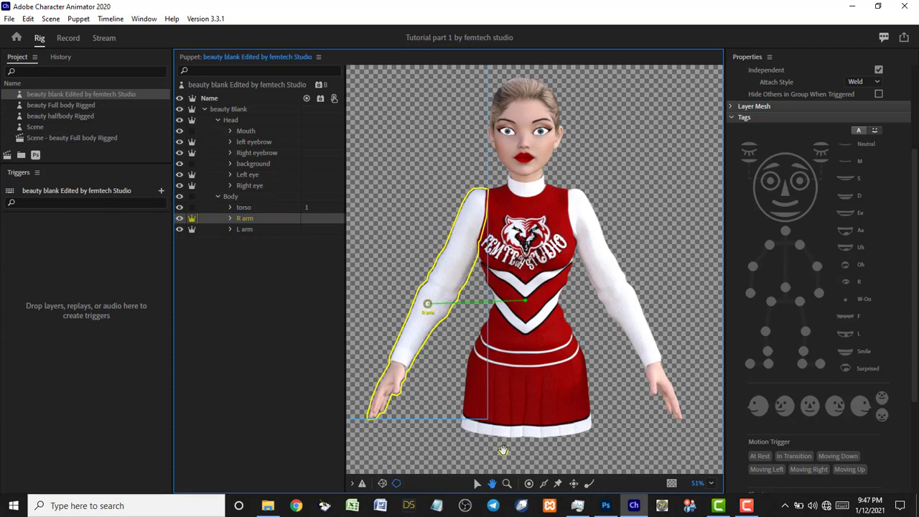
left_click(474, 483)
left_click_drag(427, 305, 483, 205)
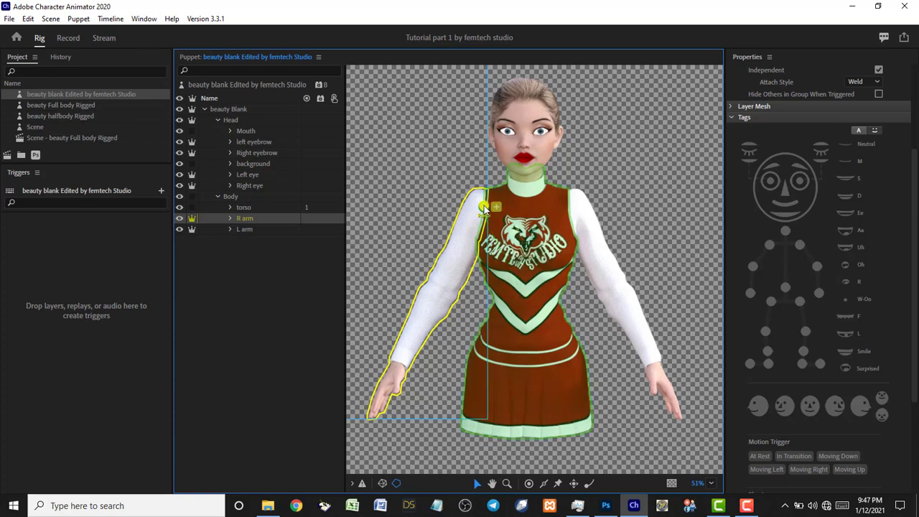
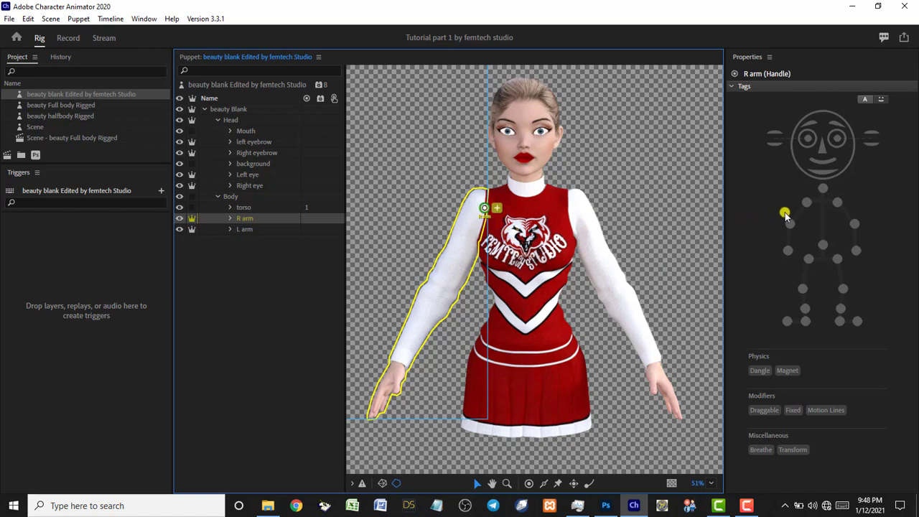
Tag the R arm's shoulder handle Right Shoulder and add an elbow handle tagged Right Elbow.
left_click(805, 205)
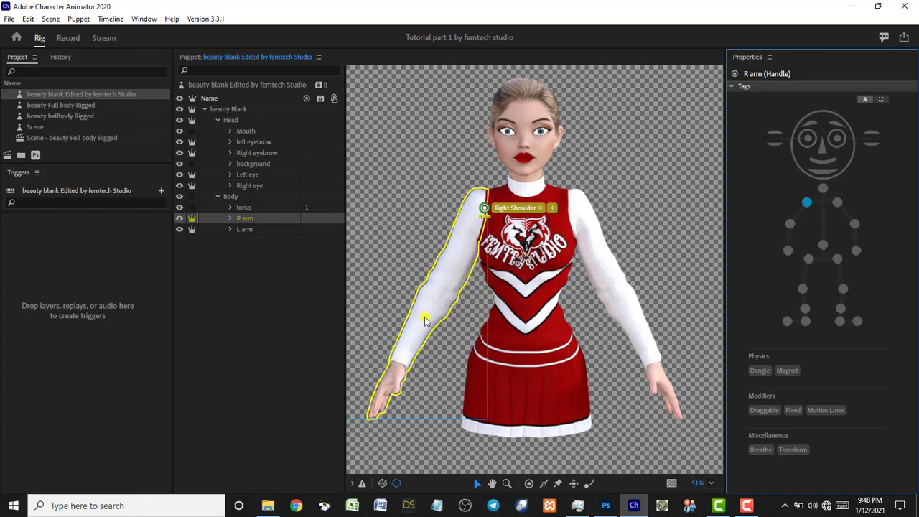
left_click(528, 485)
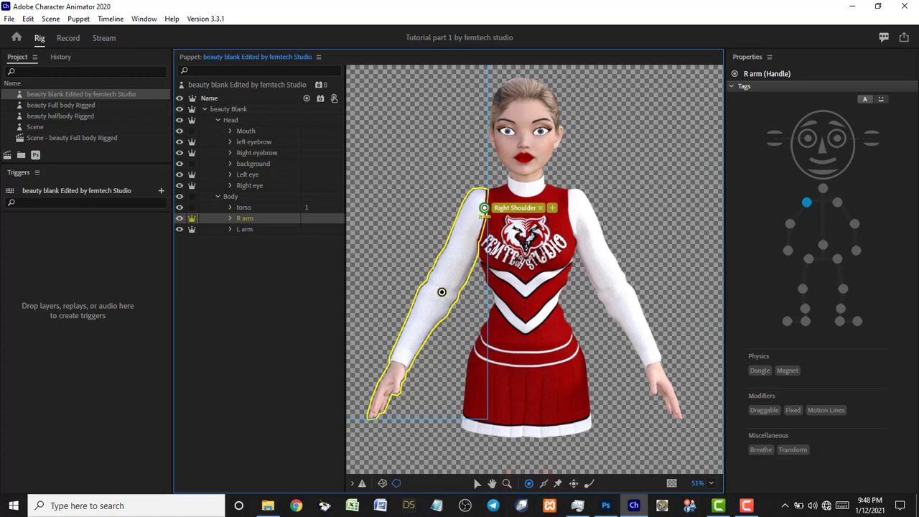
left_click(440, 290)
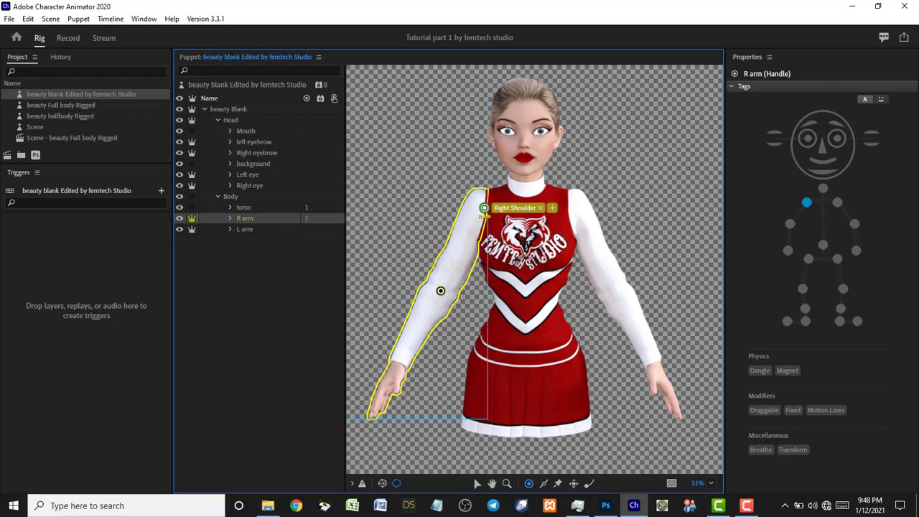
left_click(440, 290)
left_click(789, 224)
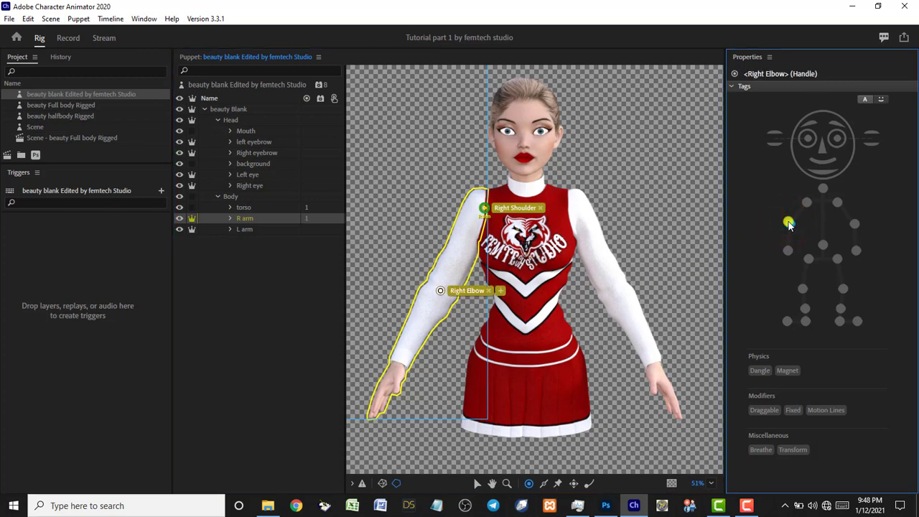
Add a wrist handle tagged Right Wrist, make it Draggable, and switch to Record mode.
left_click(402, 359)
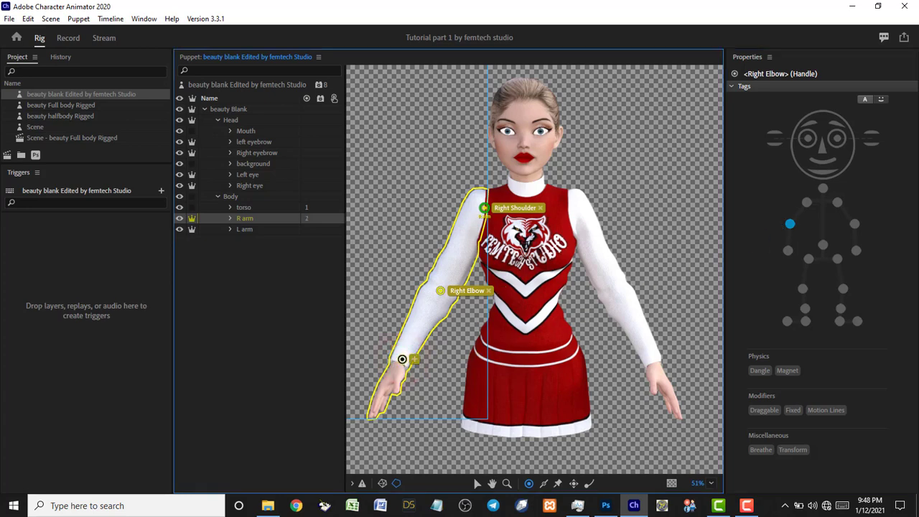
left_click(789, 251)
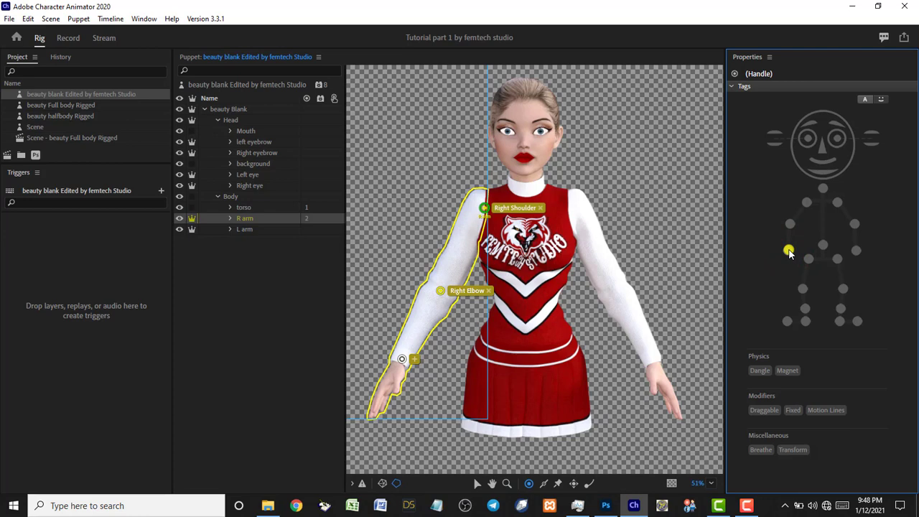
left_click(789, 251)
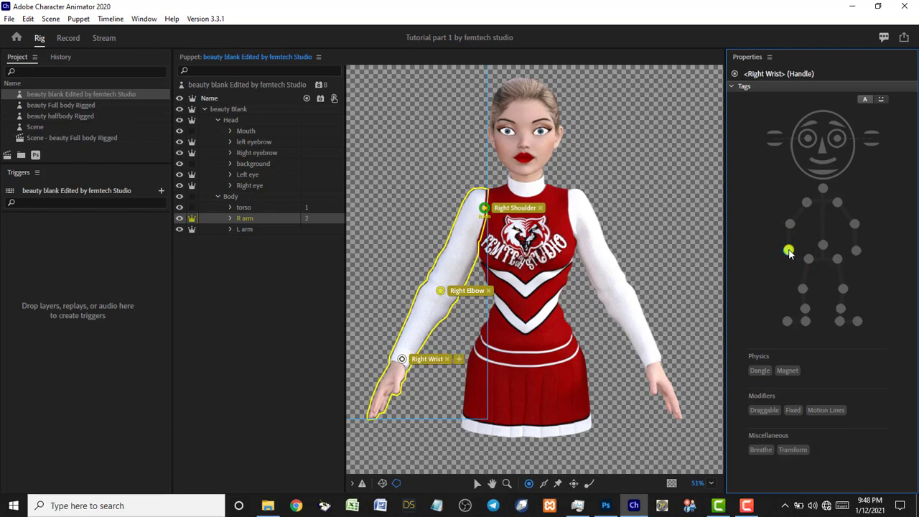
left_click(768, 415)
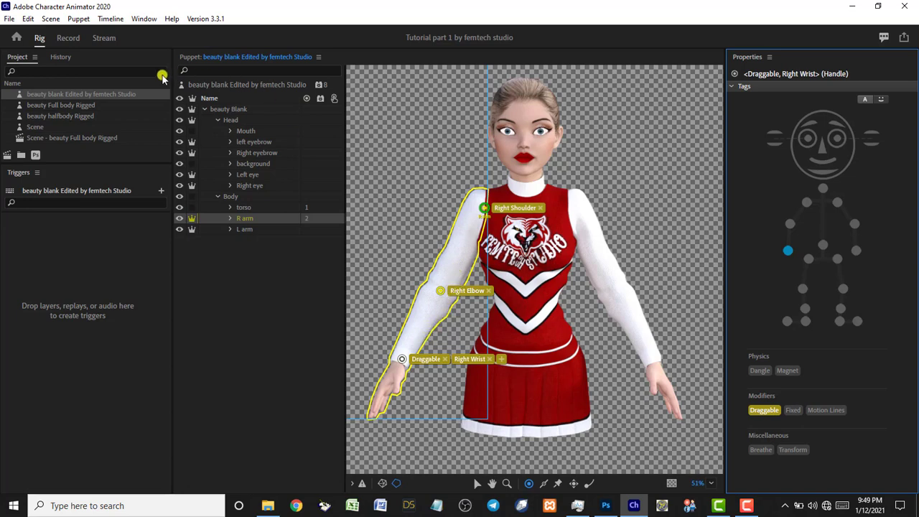
left_click(68, 38)
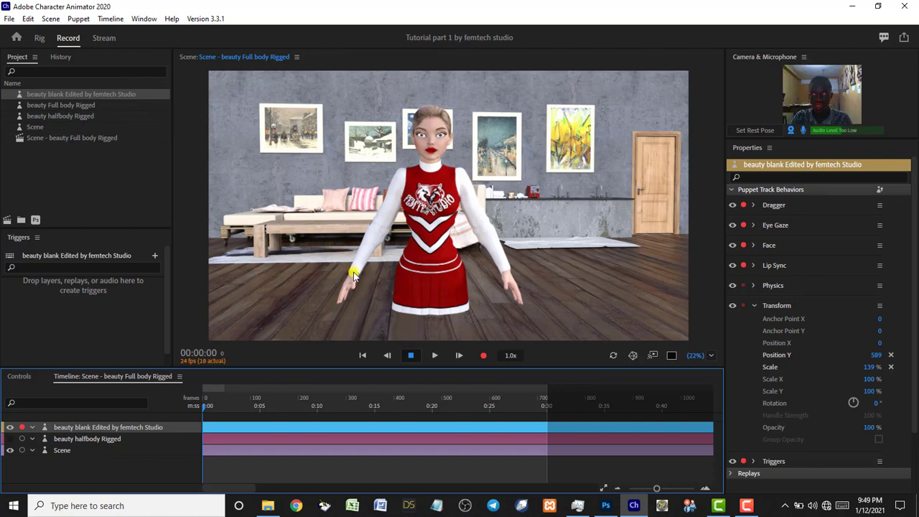
Drag the puppet's right hand up and left to test the arm, then return to Rig.
left_click(351, 273)
mouse_move(343, 257)
left_mouse_down()
mouse_move(327, 236)
mouse_move(305, 140)
mouse_move(380, 107)
mouse_move(351, 91)
mouse_move(324, 98)
mouse_move(318, 178)
mouse_move(291, 182)
left_mouse_up()
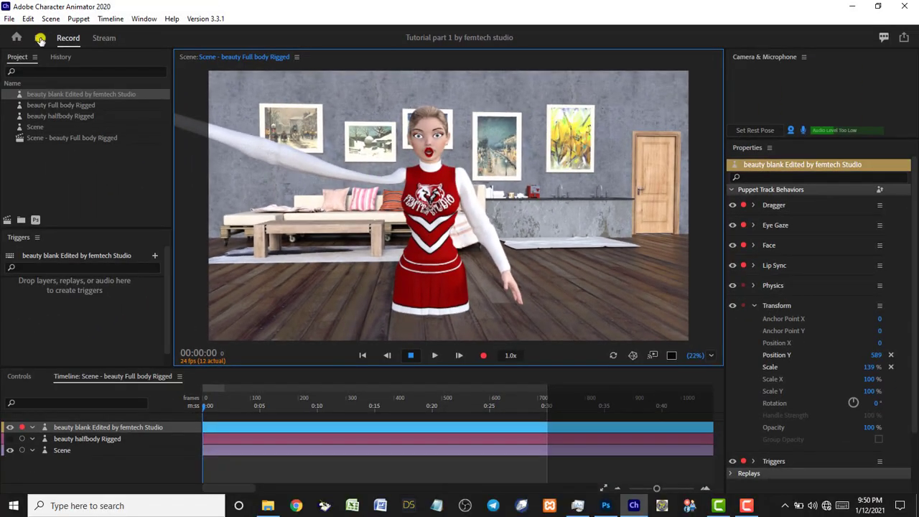
left_click(40, 39)
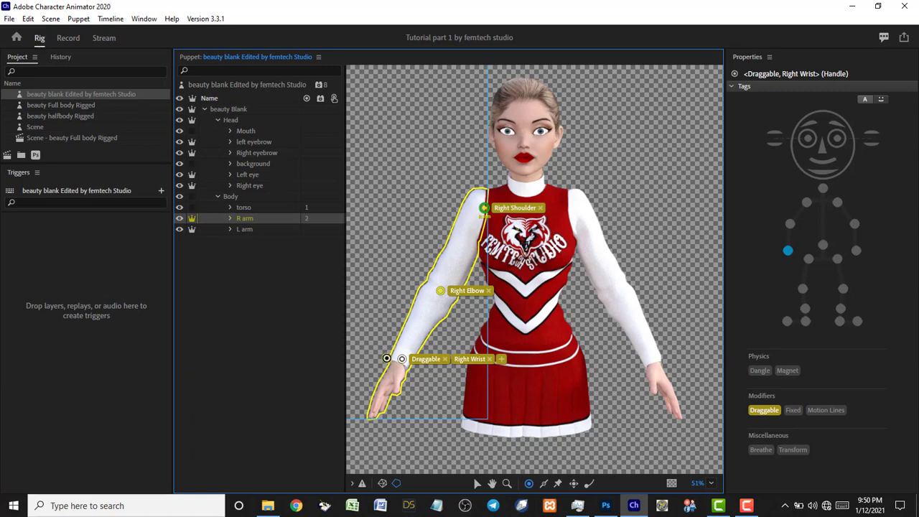
Draw R arm sticks from shoulder to elbow and from elbow to wrist, and add a forearm handle.
left_click(543, 483)
left_click_drag(483, 211, 442, 289)
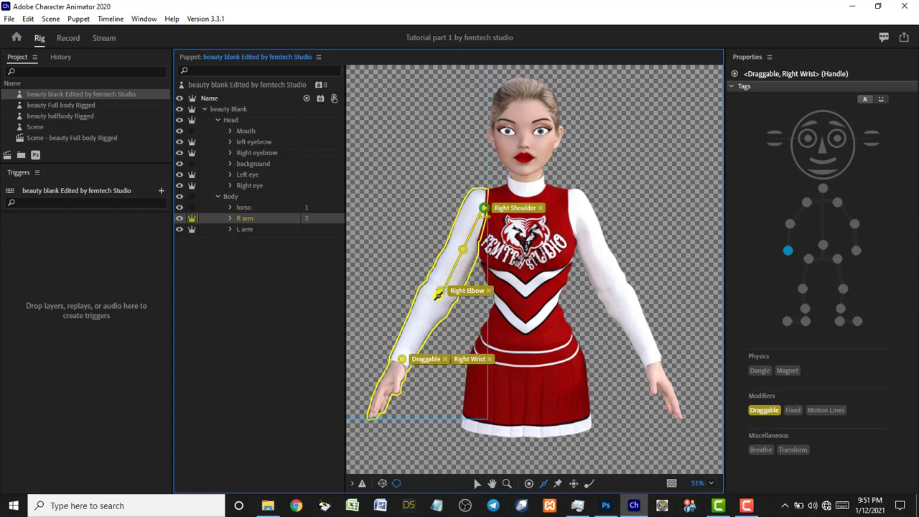
left_click_drag(439, 294, 403, 358)
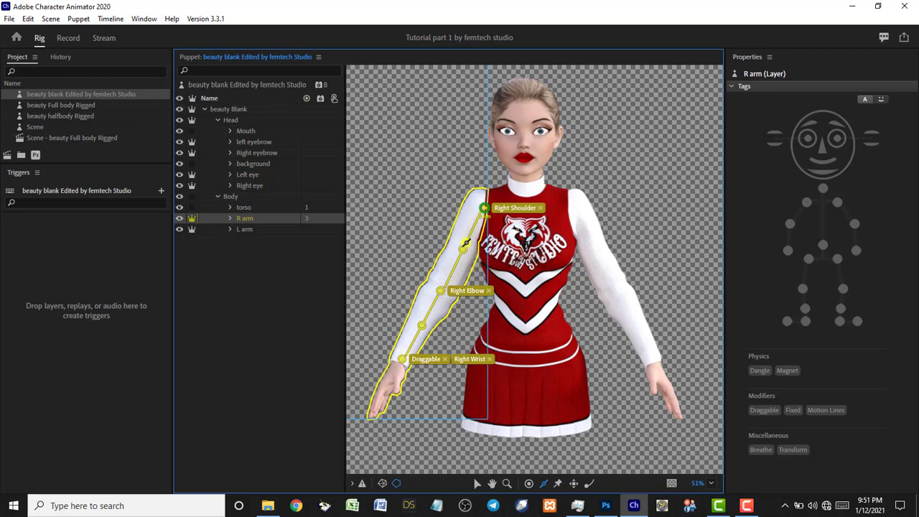
left_click(421, 325)
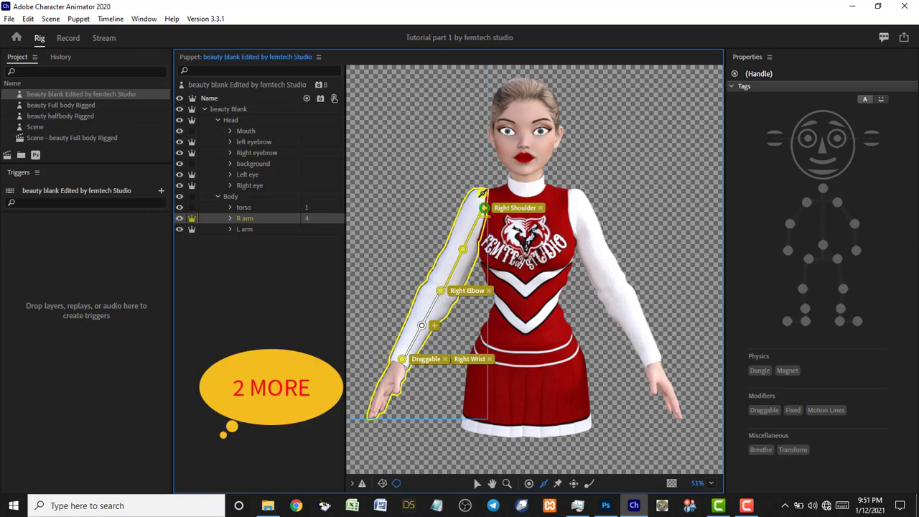
Draw extra sticks along the R arm's upper arm and forearm, and add a handle below the shoulder.
left_click_drag(480, 190, 440, 284)
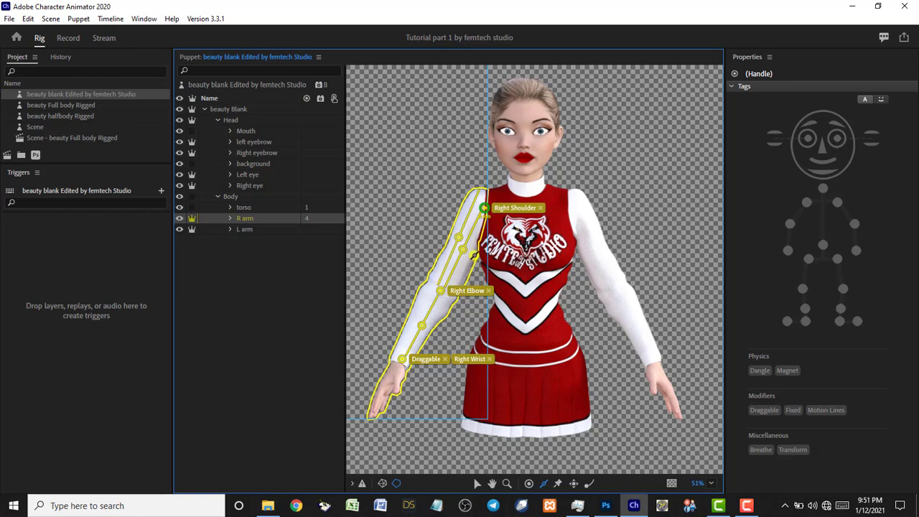
left_click(465, 268)
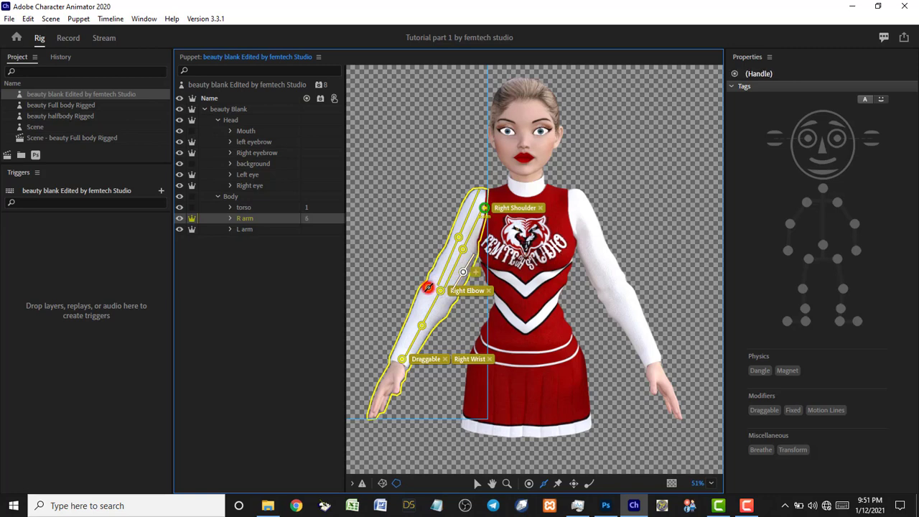
left_click(426, 291)
left_click_drag(416, 307, 401, 350)
left_click_drag(451, 302, 437, 321)
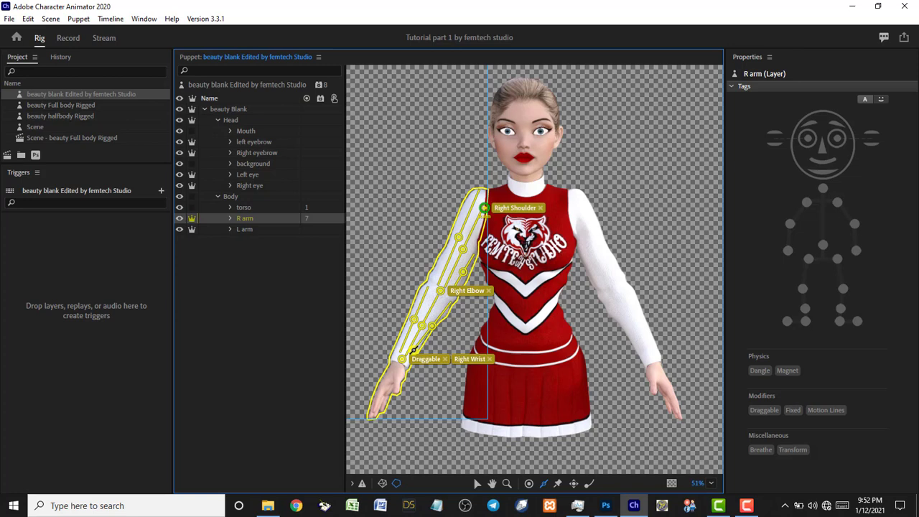
left_click_drag(415, 350, 414, 349)
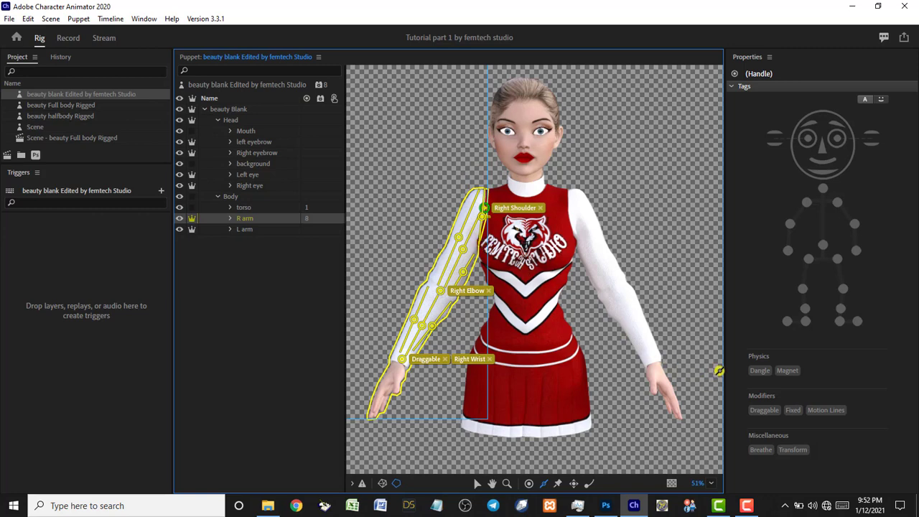
left_click(793, 411)
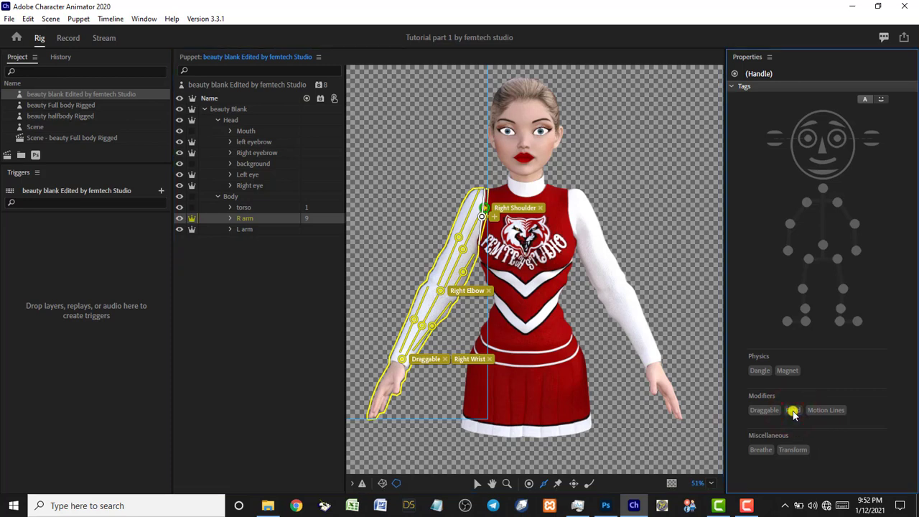
Tag the handle below Right Shoulder as Fixed and switch to Record mode.
left_click(792, 411)
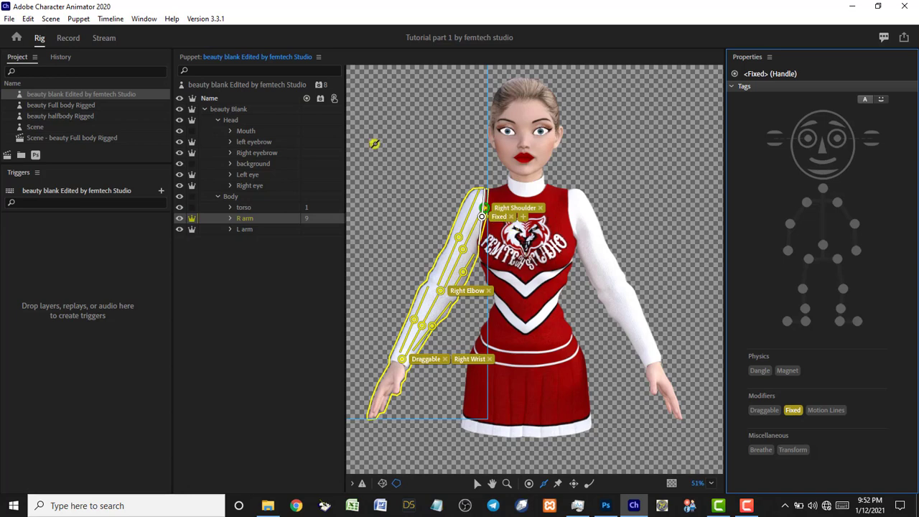
left_click(68, 38)
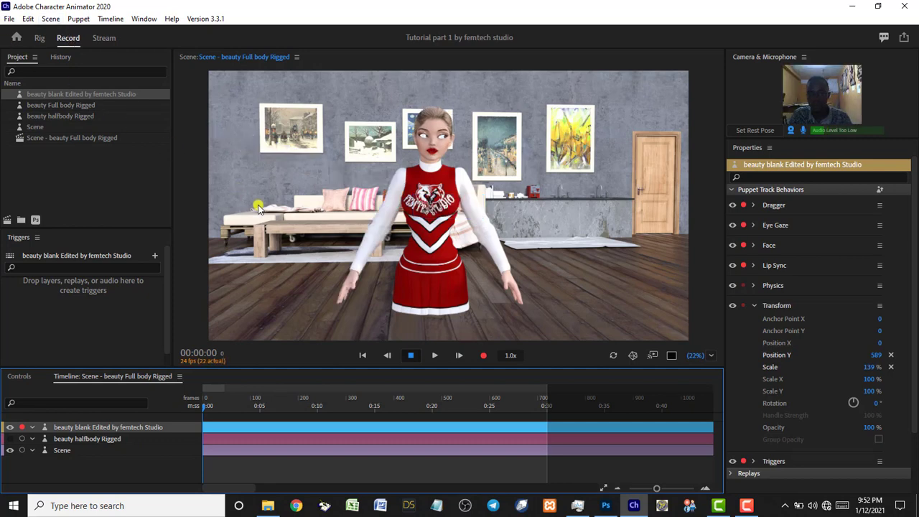
Drag the puppet's right hand up and around to test the stiffened arm, then return to Rig.
left_click_drag(357, 267, 322, 231)
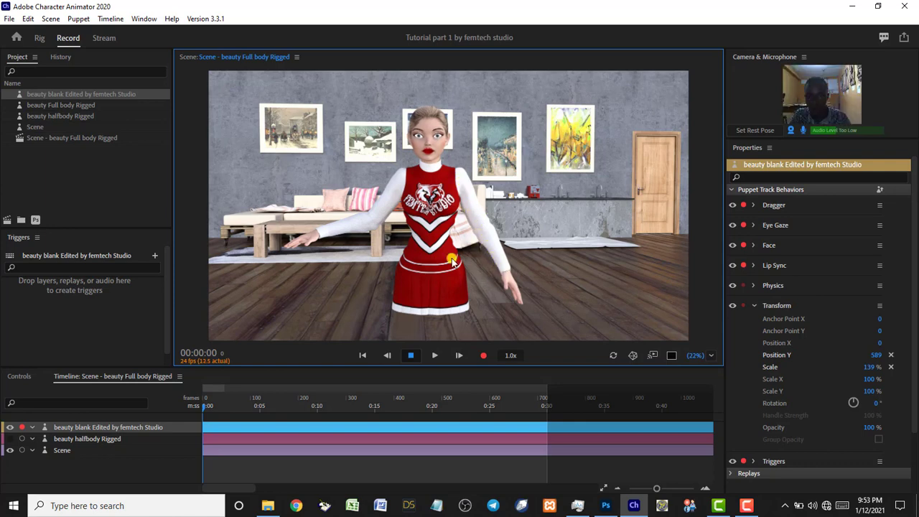
left_click_drag(326, 232, 282, 231)
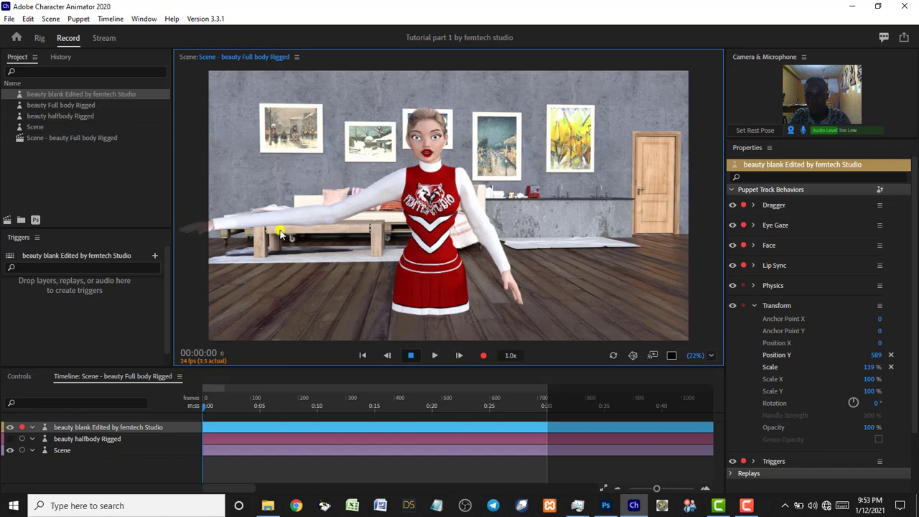
left_click(39, 38)
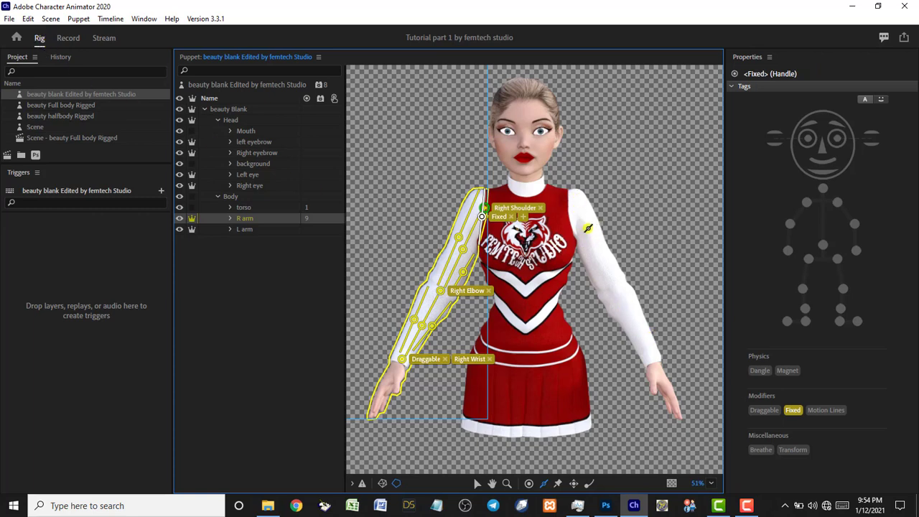
Move the L arm's origin handle up to the shoulder and tag it Left Shoulder.
left_click(257, 229)
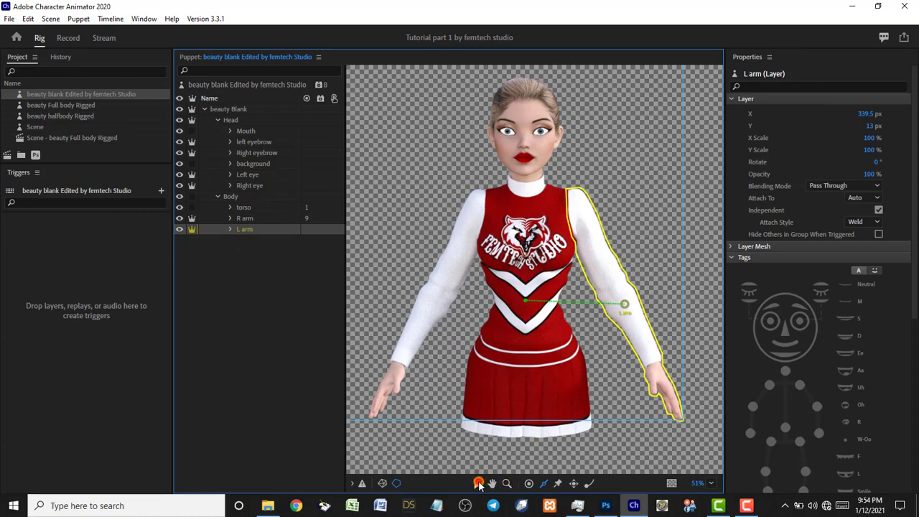
left_click(476, 484)
left_click_drag(623, 308, 568, 216)
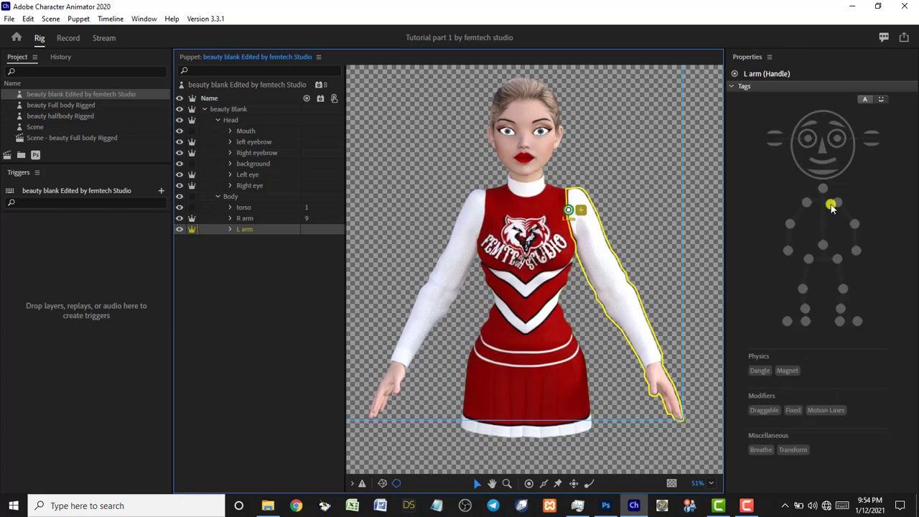
left_click(838, 201)
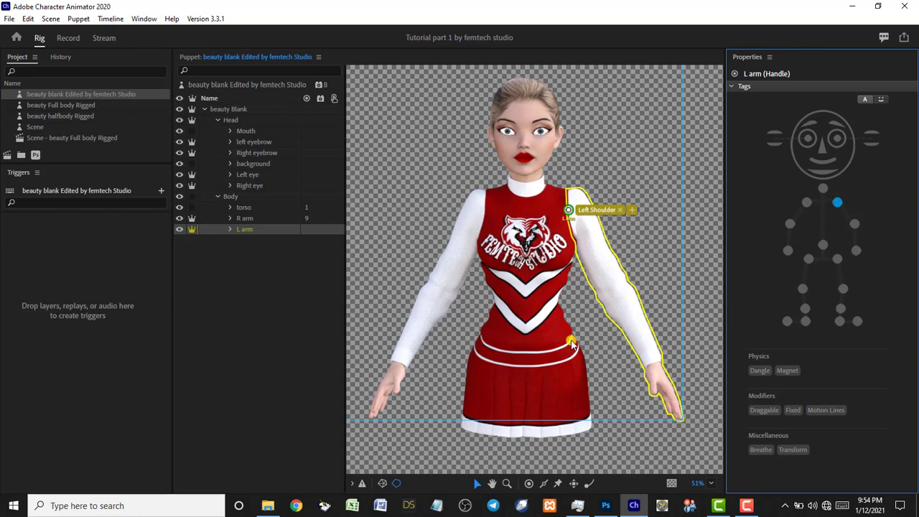
Add Left Elbow and Left Wrist handles to the L arm, making the wrist Draggable.
left_click(529, 483)
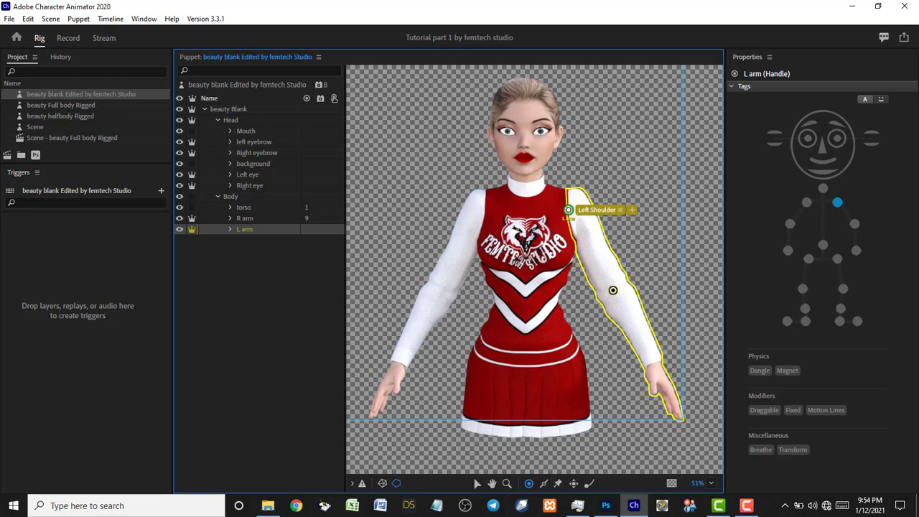
left_click(612, 290)
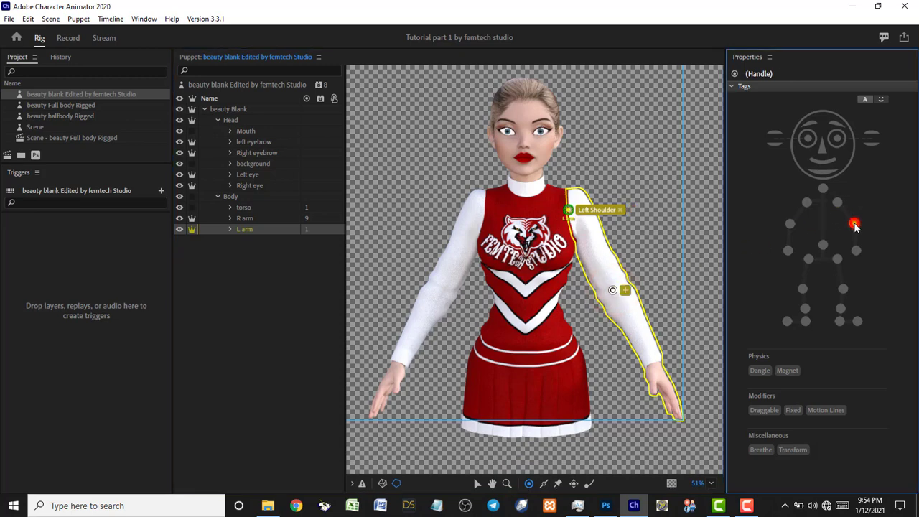
left_click(854, 224)
left_click(853, 224)
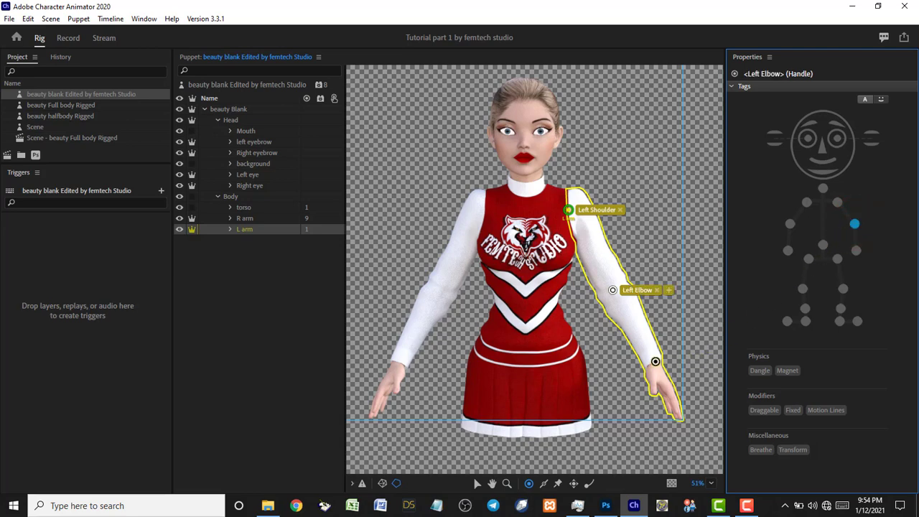
left_click(652, 359)
left_click(855, 250)
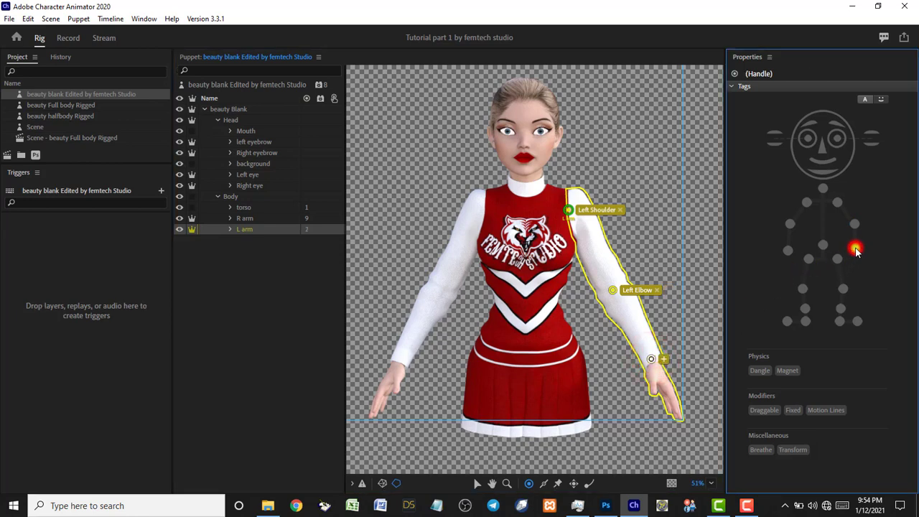
left_click(763, 409)
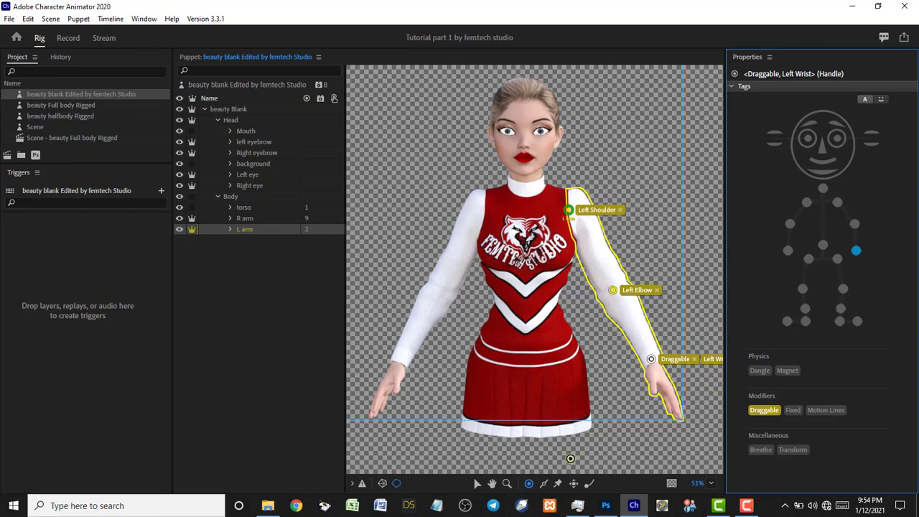
Draw several sticks along the L arm's upper arm and forearm, adding a handle on the upper arm.
left_click(545, 485)
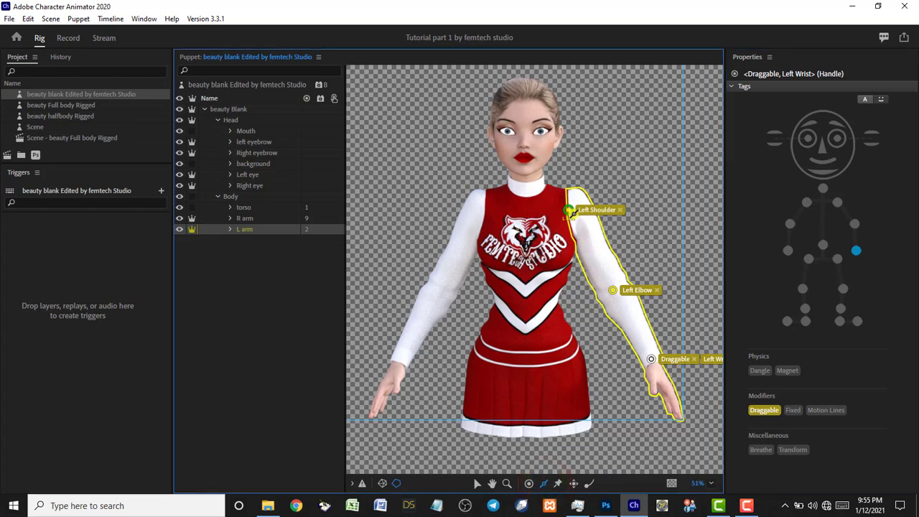
left_click_drag(572, 213, 610, 288)
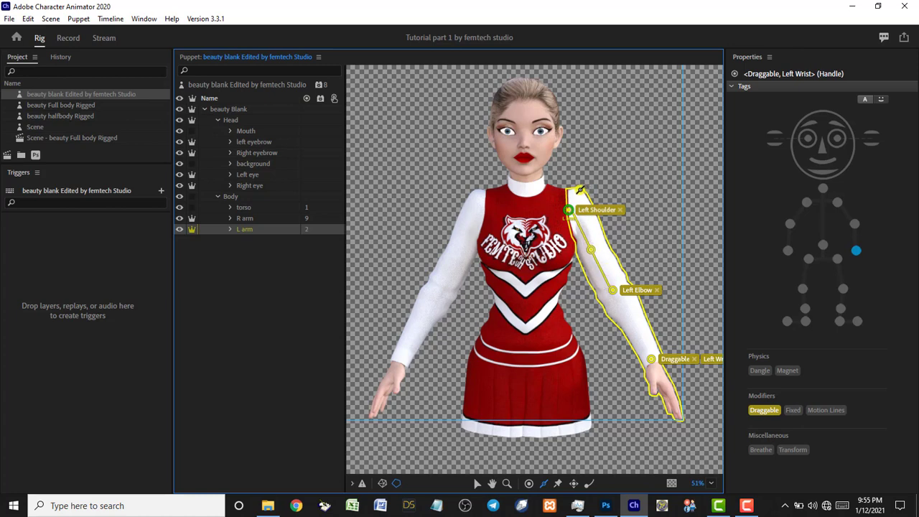
left_click(590, 249)
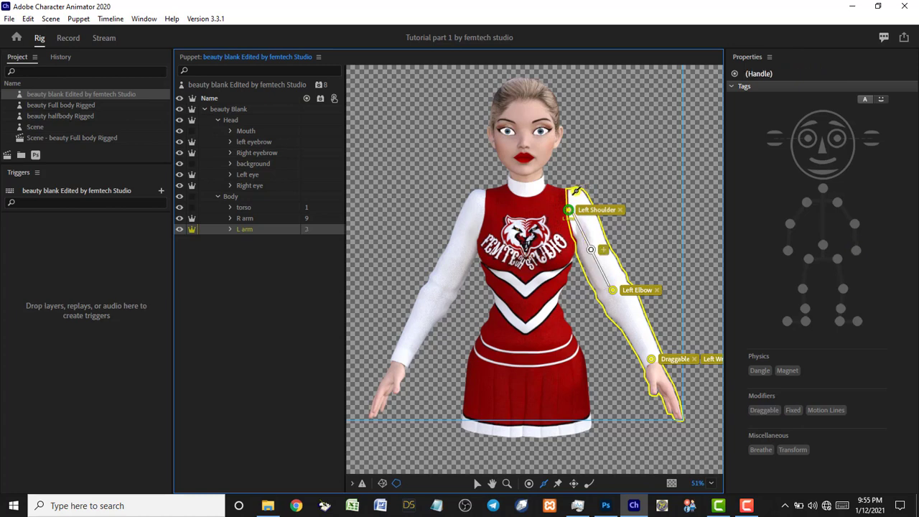
mouse_move(574, 188)
left_mouse_down()
mouse_move(581, 177)
mouse_move(615, 284)
left_mouse_up()
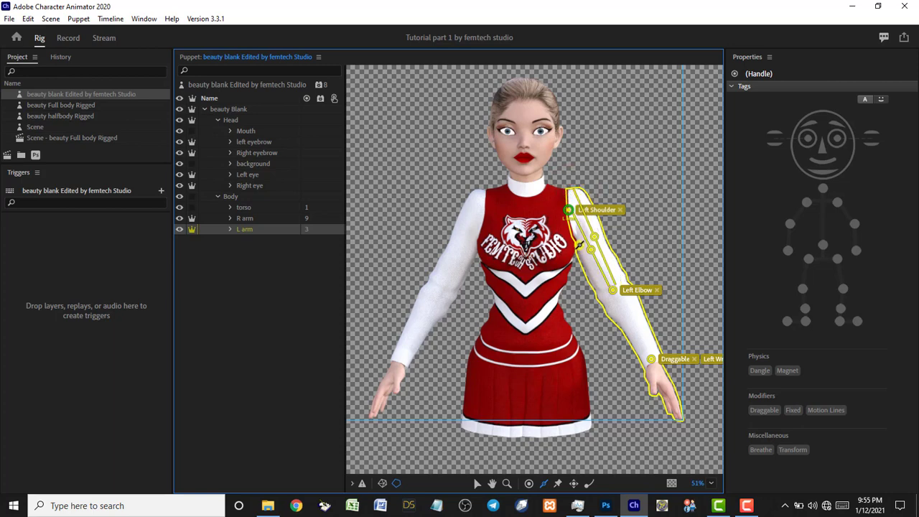
left_click_drag(579, 244, 603, 290)
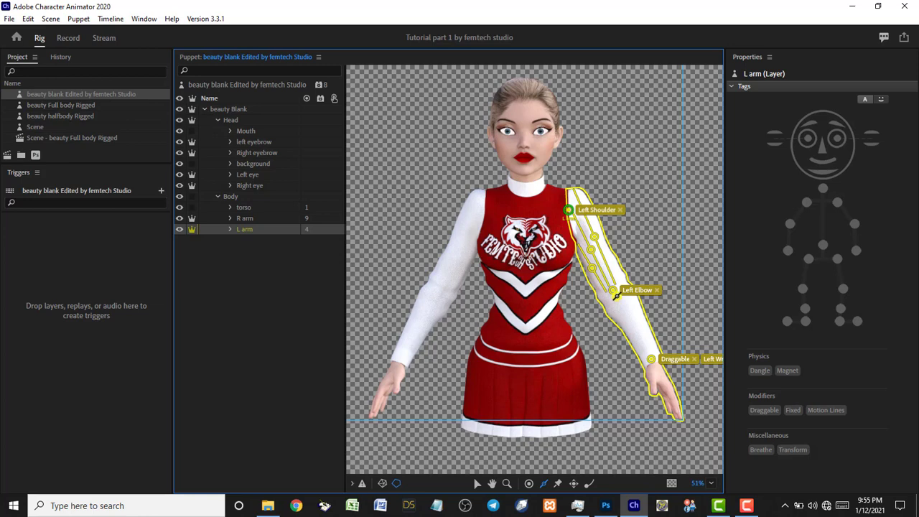
left_click_drag(615, 295, 650, 358)
left_click_drag(608, 305, 644, 357)
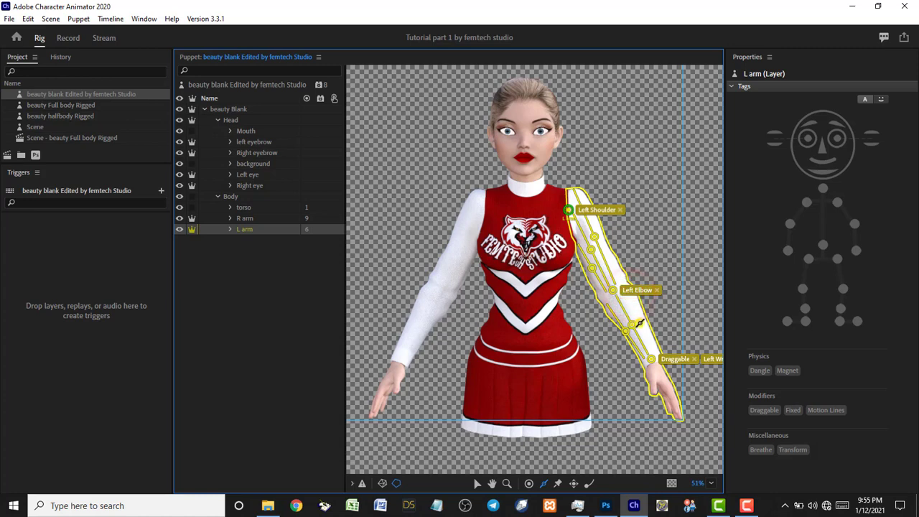
left_click_drag(643, 333, 655, 350)
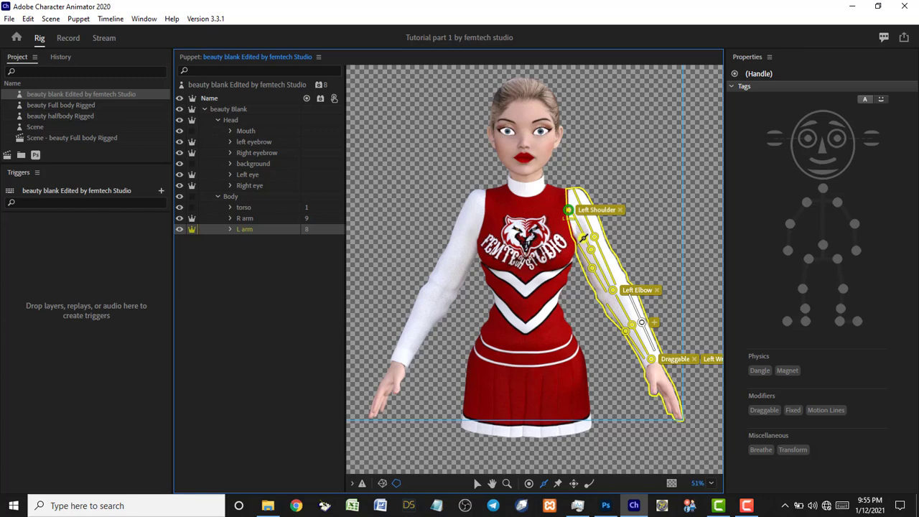
left_click_drag(571, 190, 576, 237)
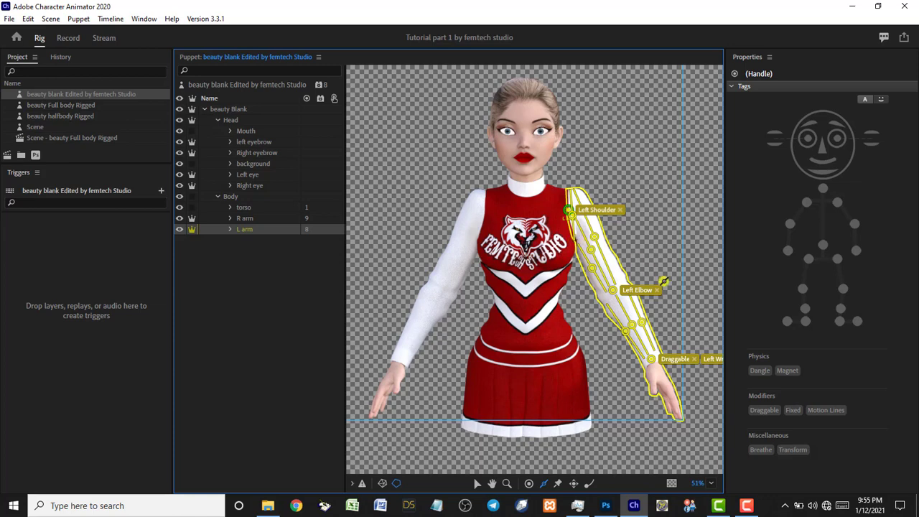
Tag the new handle below Left Shoulder as Fixed.
left_click(792, 412)
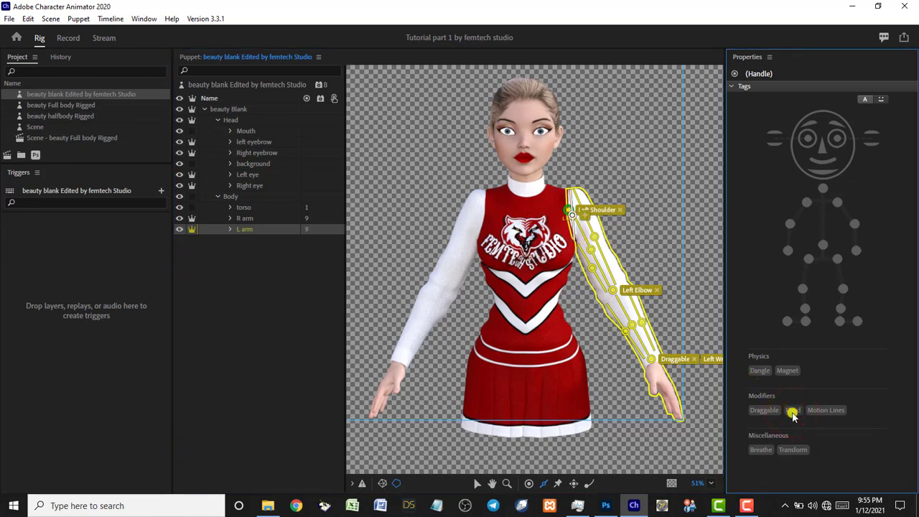
left_click(793, 413)
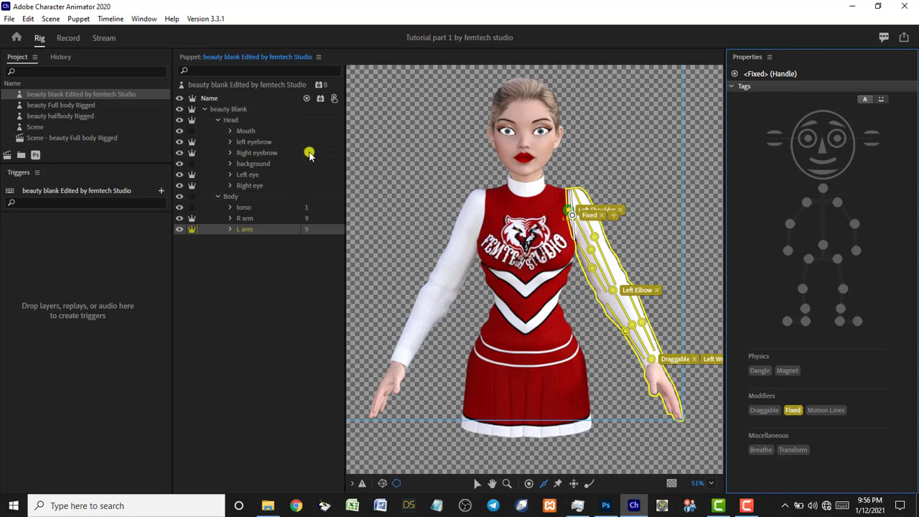
left_click(321, 99)
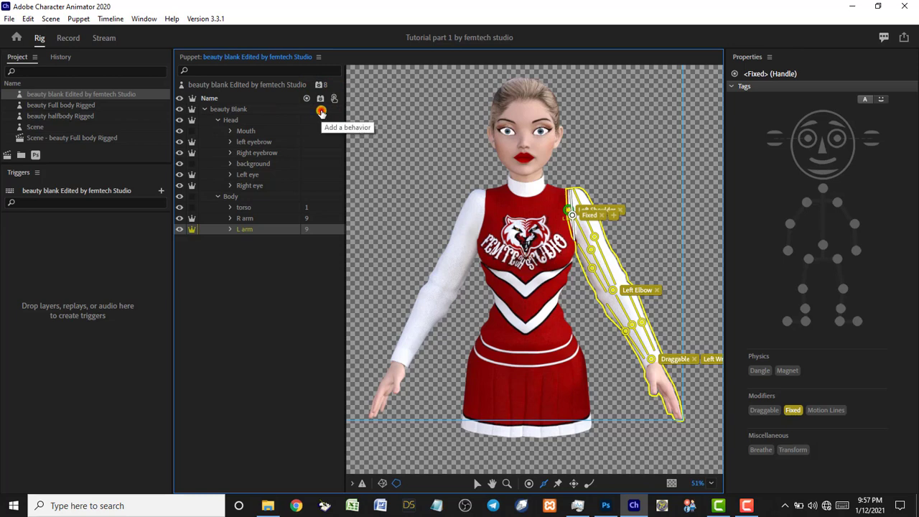
Add the Arm IK behavior in the Puppet panel and select the beauty Blank puppet.
left_click(321, 112)
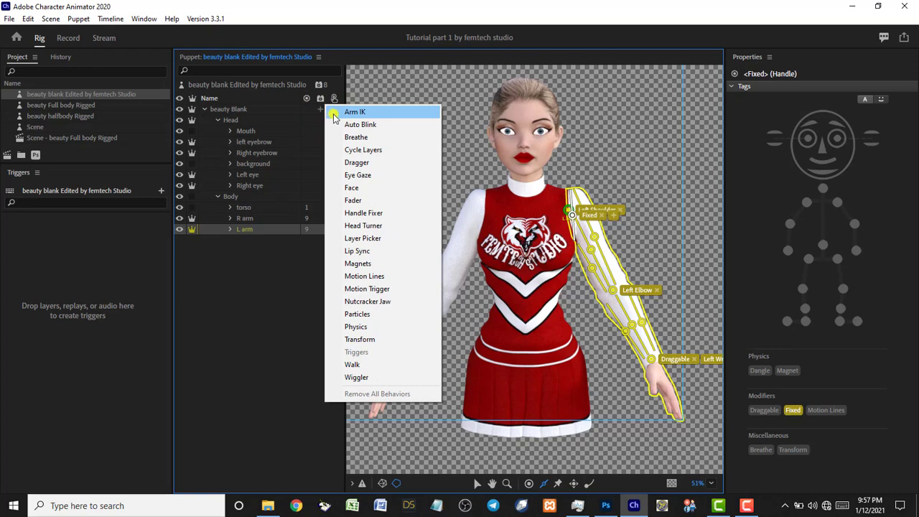
left_click(334, 117)
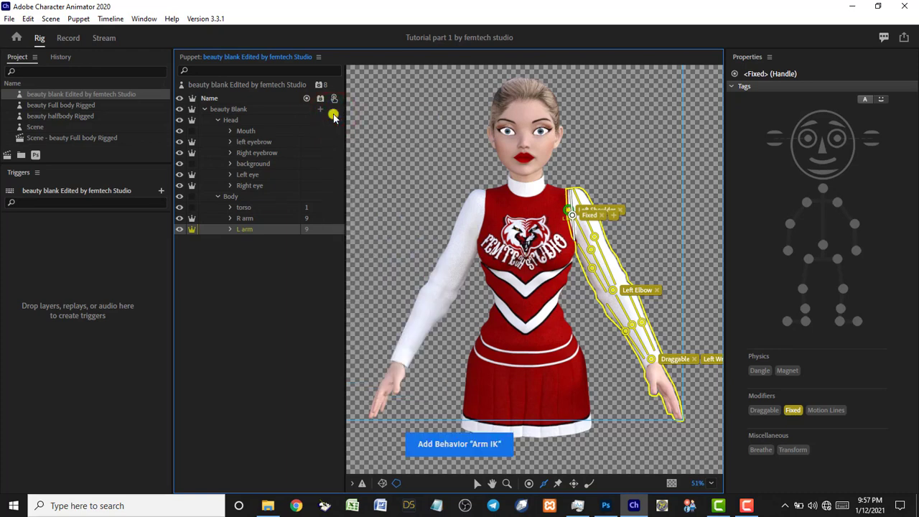
left_click(333, 111)
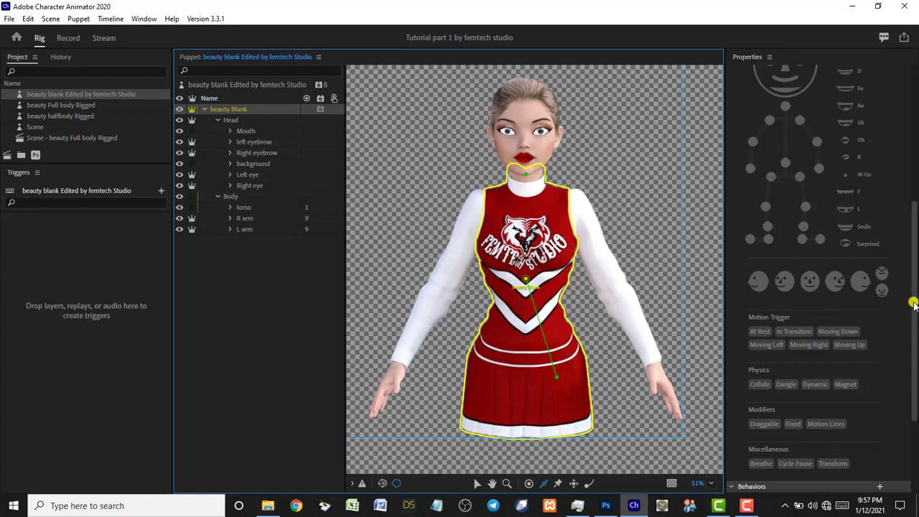
left_click_drag(913, 304, 914, 406)
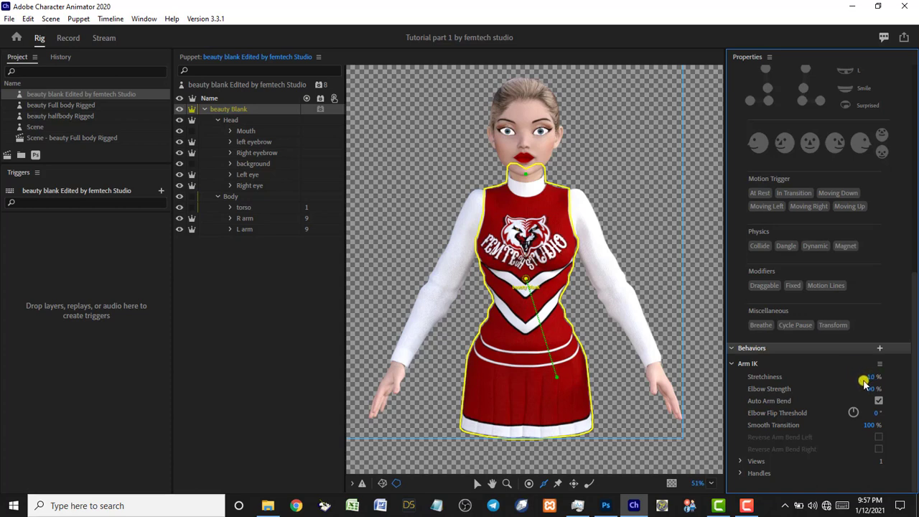
Switch to Record mode and pull the puppet's left hand outward in the Scene panel to test the arm.
left_click(67, 38)
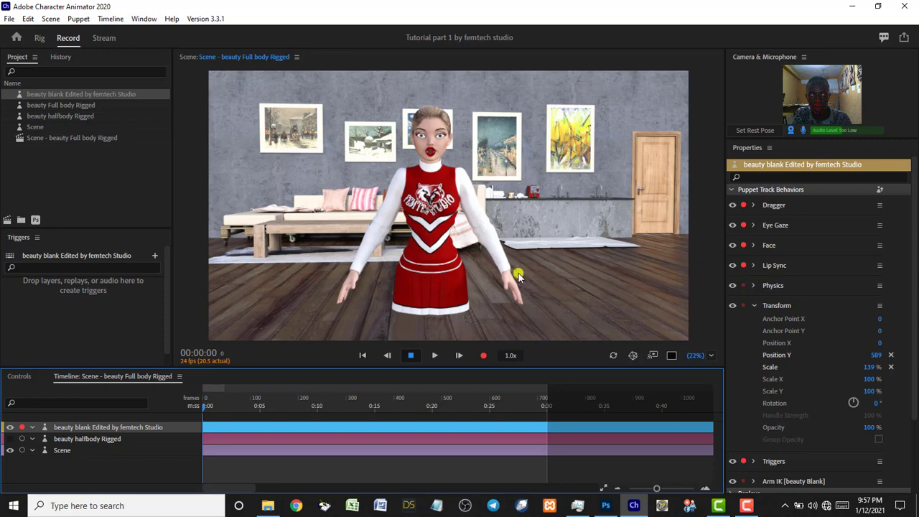
left_click_drag(550, 240, 914, 365)
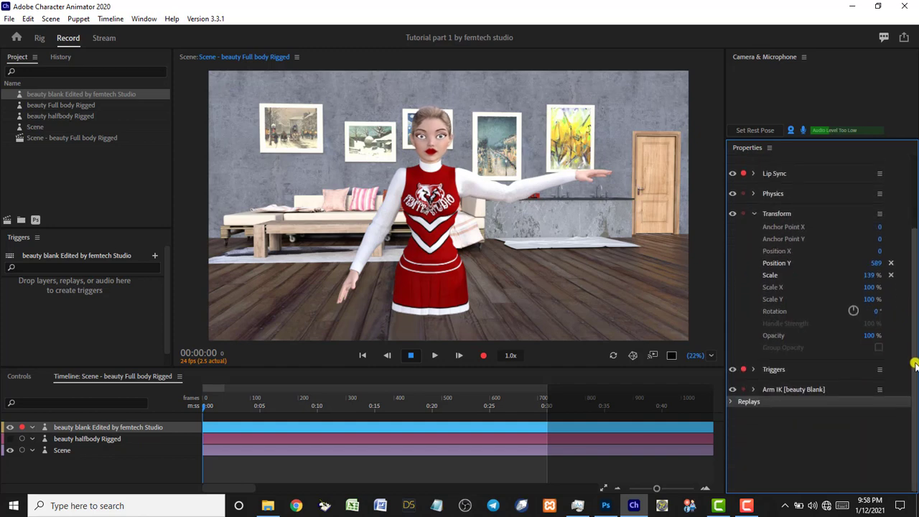
Expand the Arm IK properties and drag Stretchiness up to 56%.
left_click(753, 389)
left_click(912, 318)
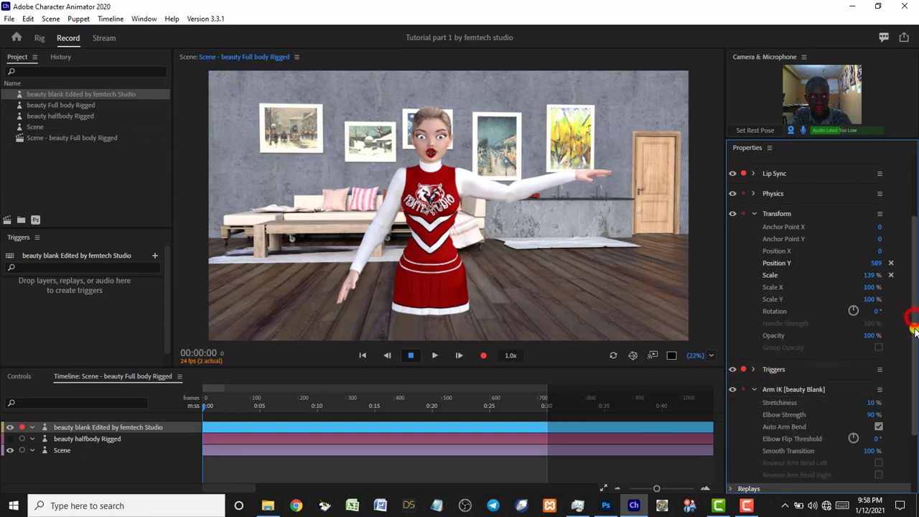
scroll(883, 362, "down", 2)
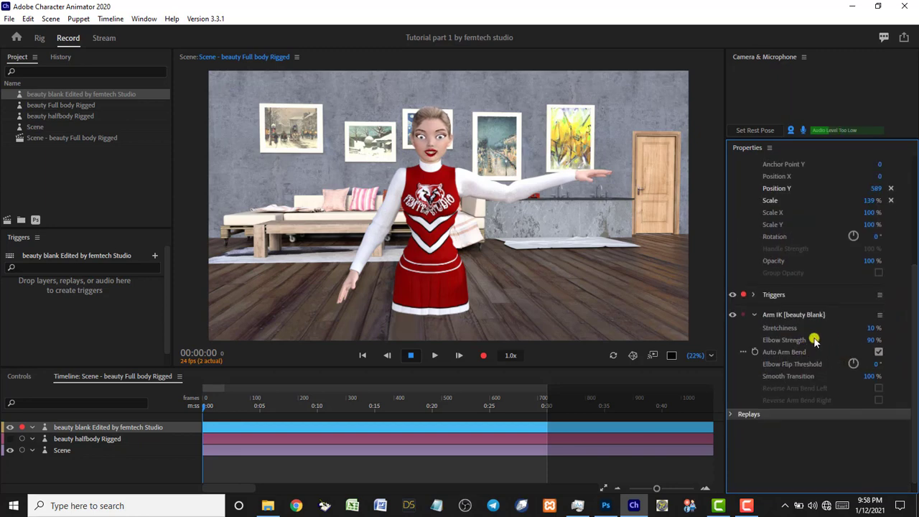
left_click_drag(871, 329, 889, 320)
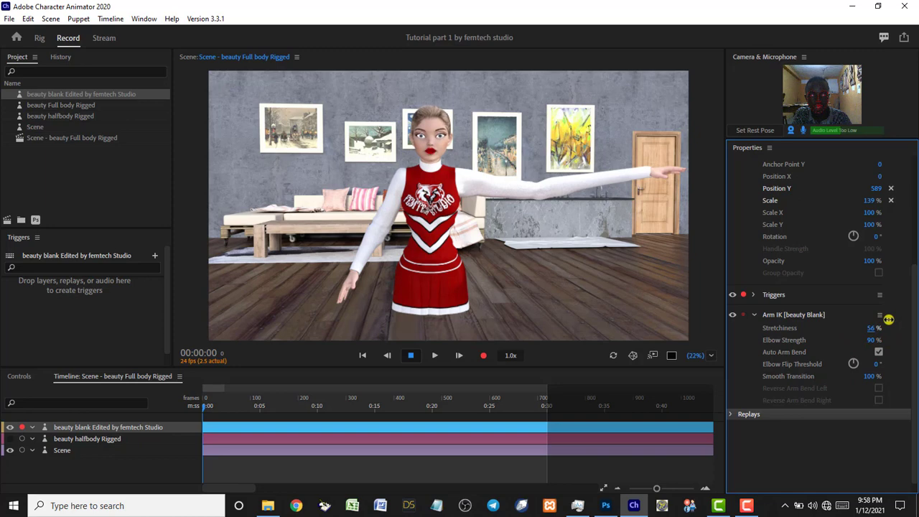
left_click_drag(889, 320, 889, 319)
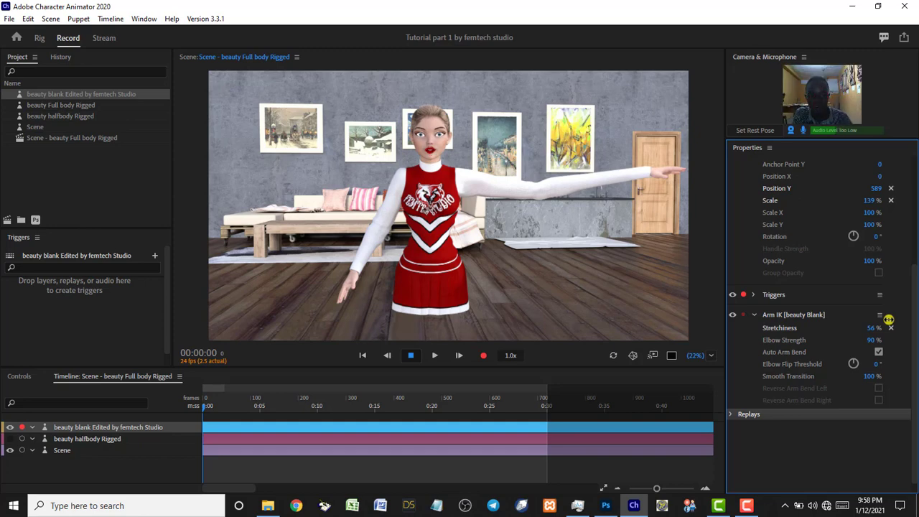
Set Arm IK Stretchiness to 0% and drag the arm to confirm it no longer stretches.
left_click(872, 329)
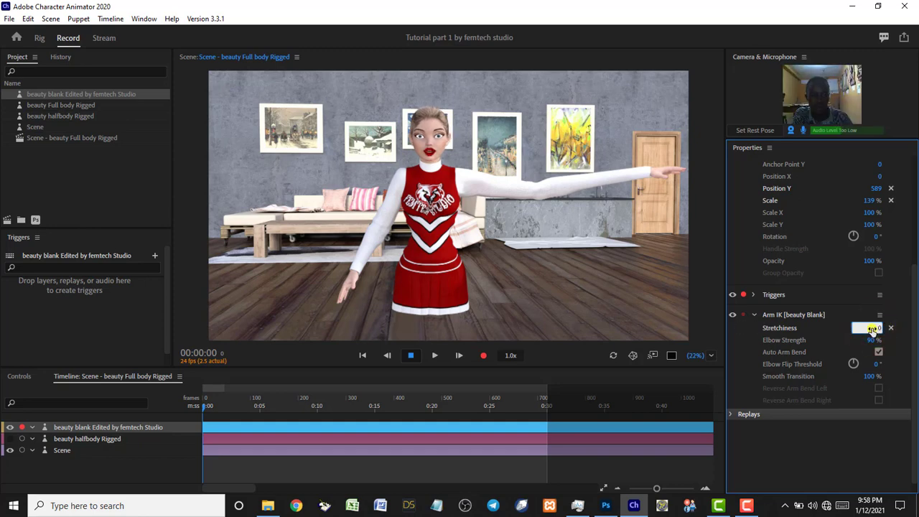
type("0")
key("Return")
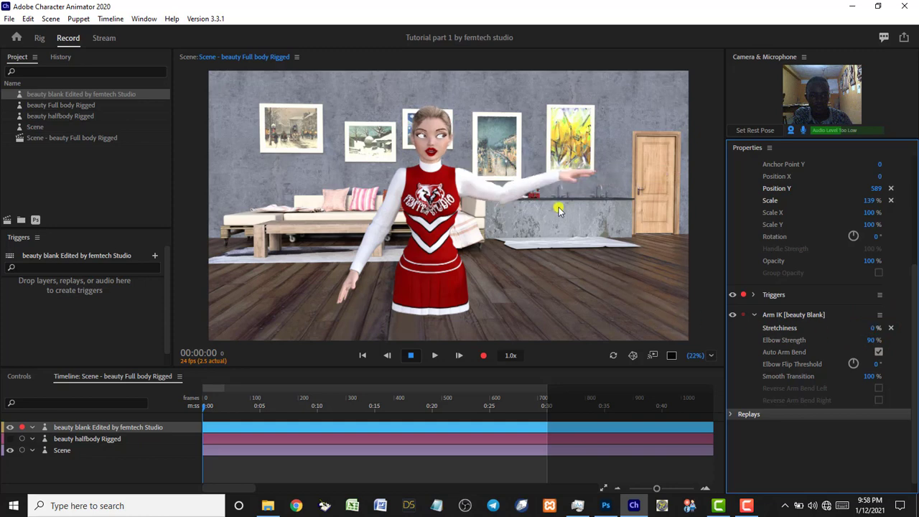
left_click(551, 178)
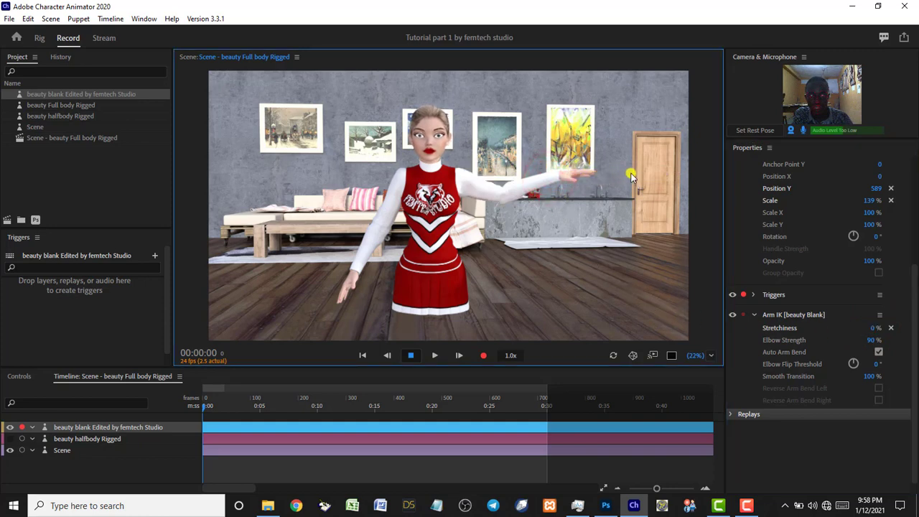
left_click_drag(642, 174, 538, 285)
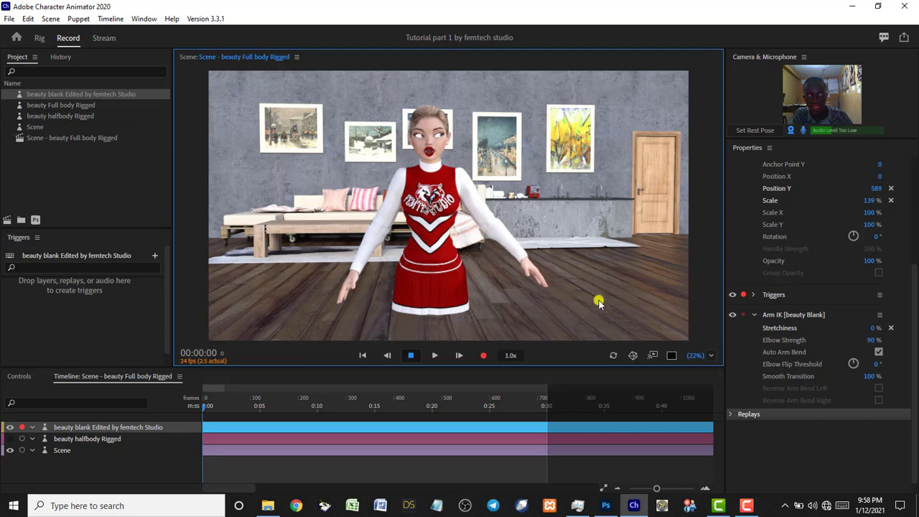